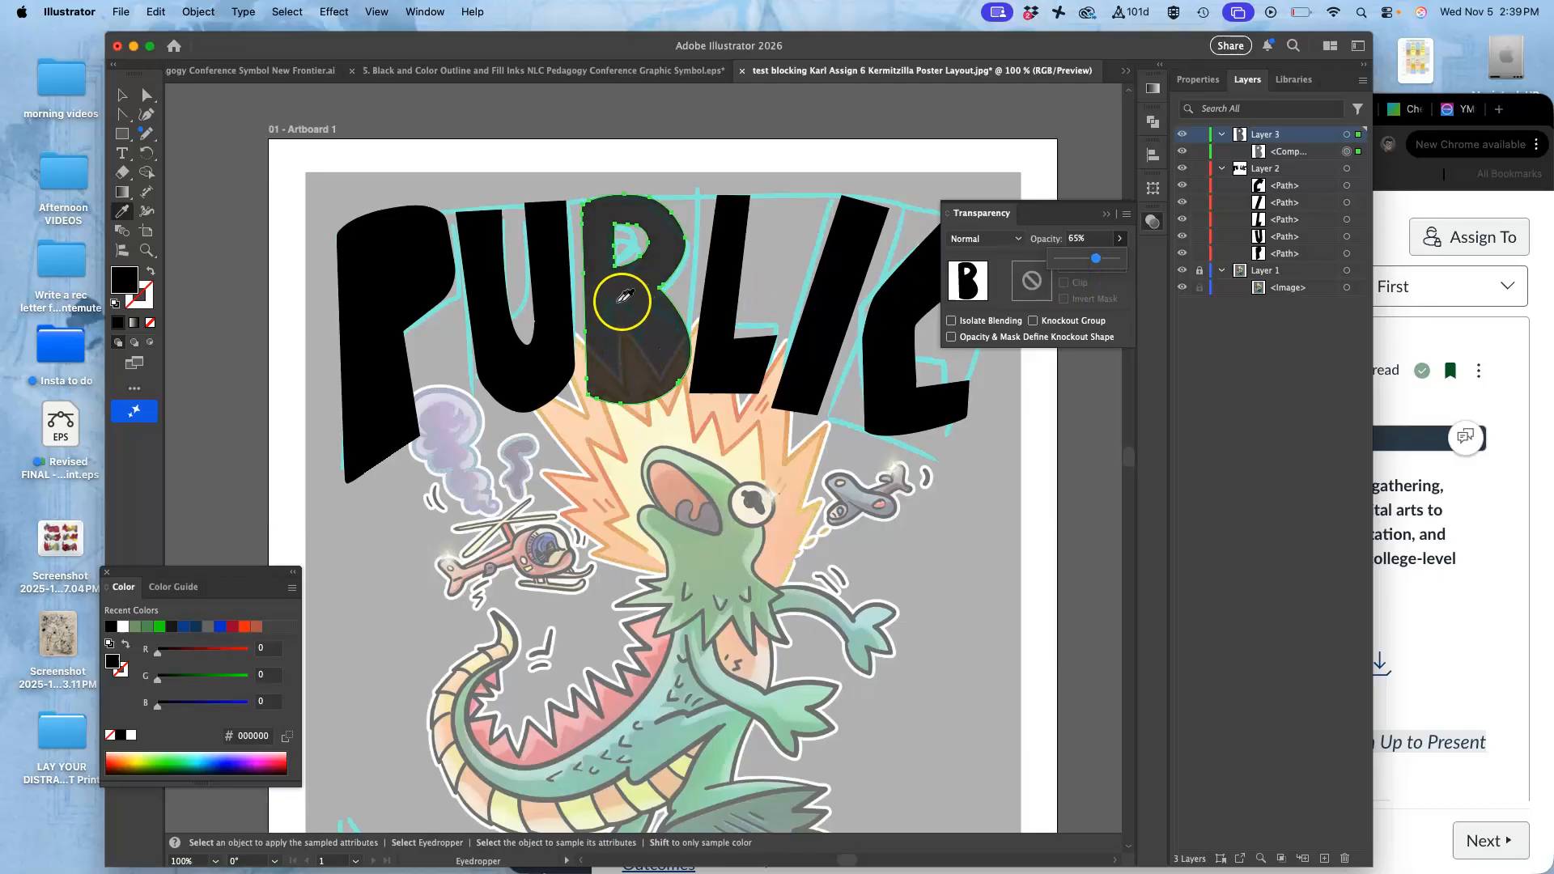
- Lock Layer 2 and draw a closed counter shape inside the lower bowl of the letter B with the Pencil tool
{"action": "left_click", "coordinate": [144, 136]}
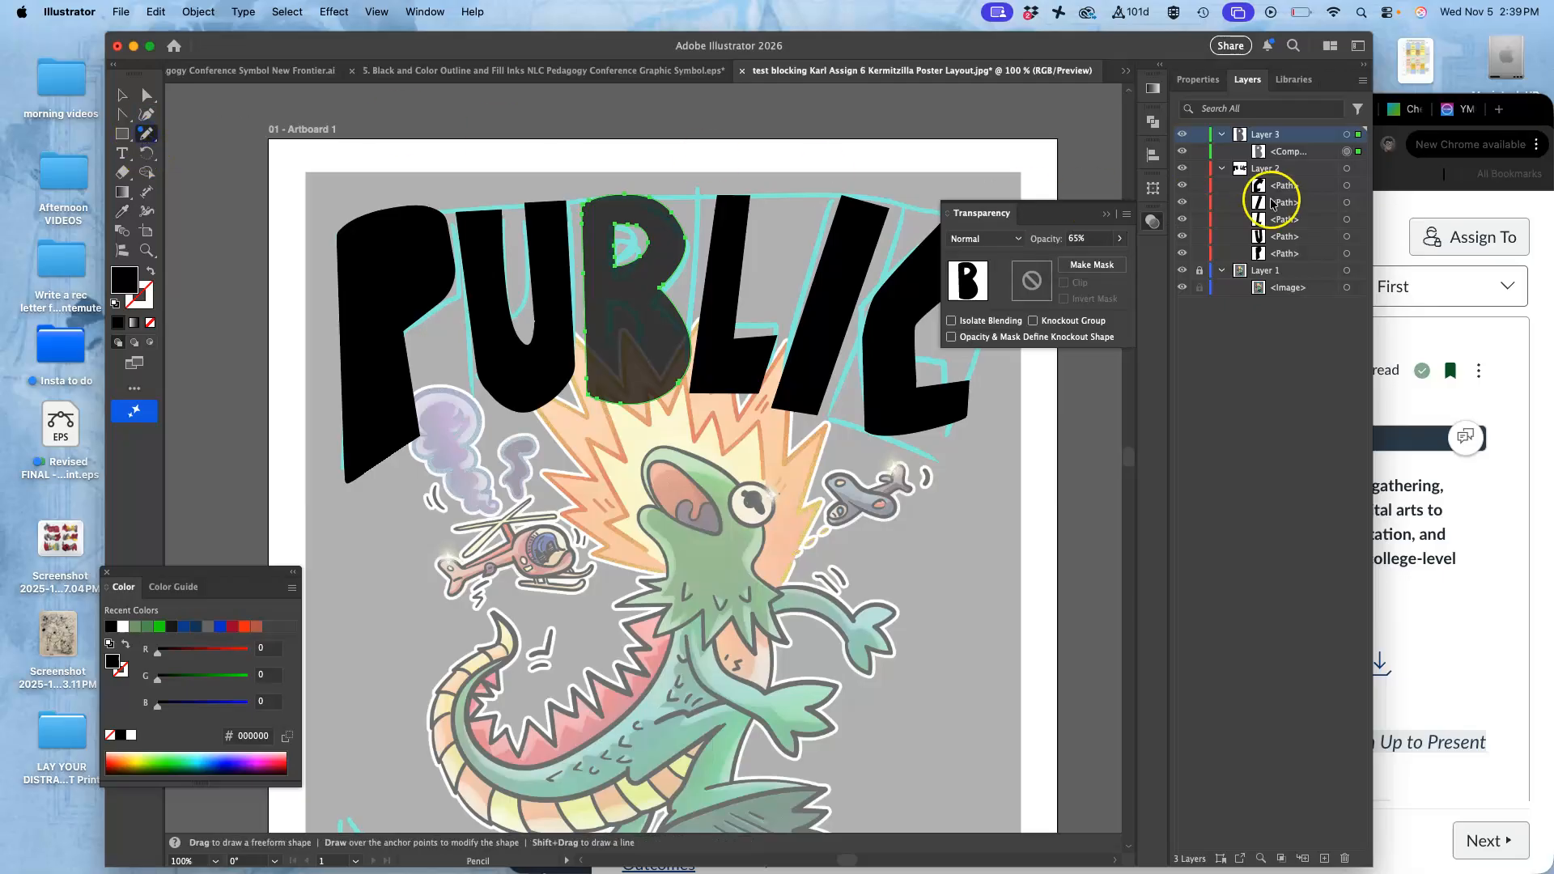
{"action": "left_click", "coordinate": [1199, 168]}
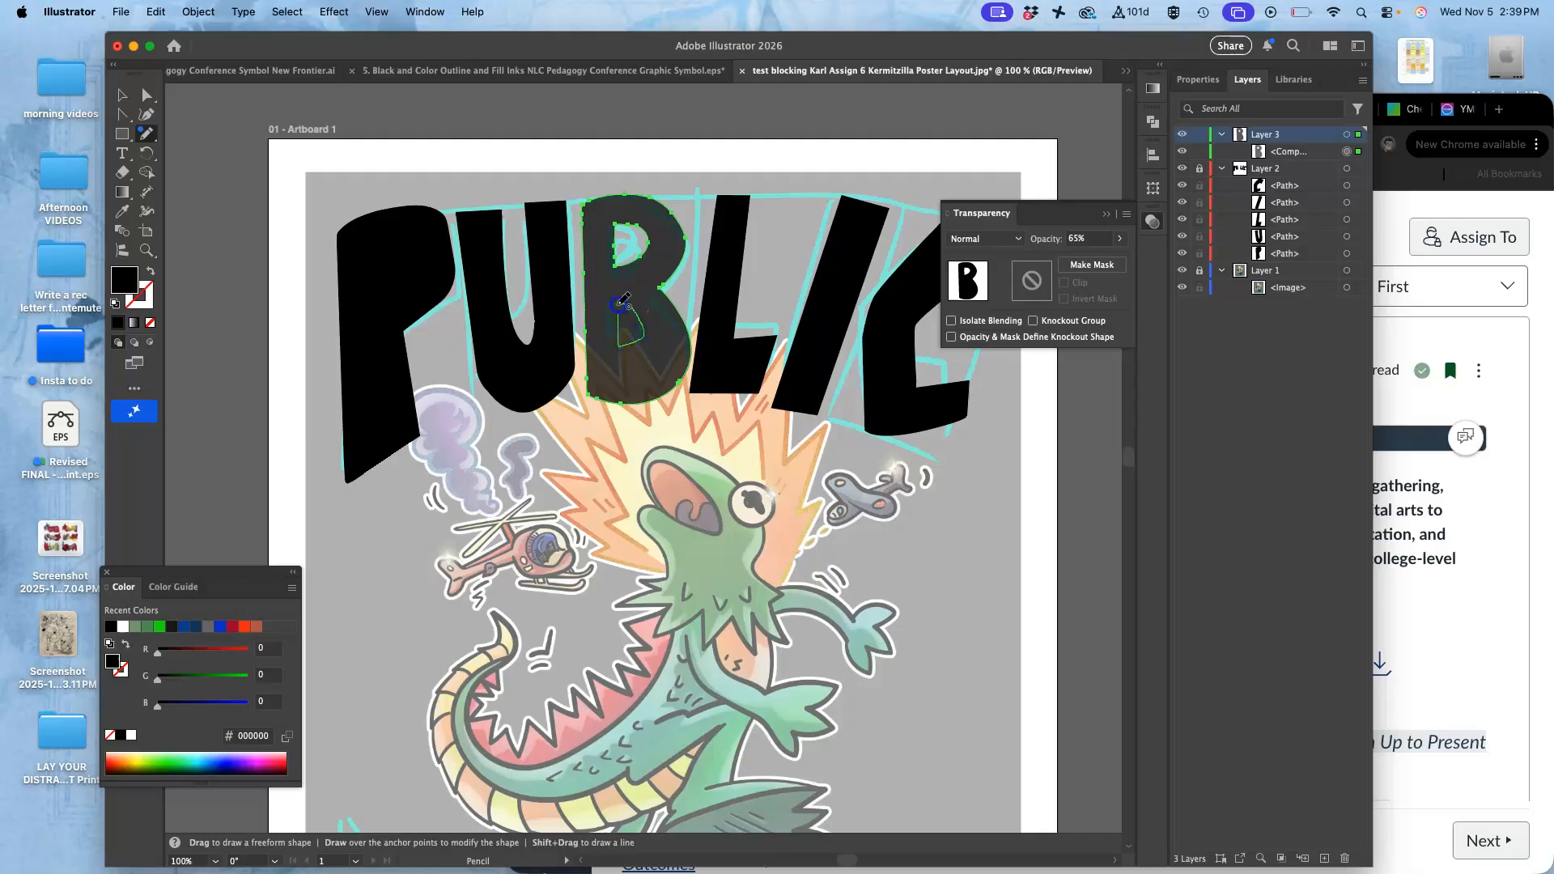
{"action": "left_click_drag", "start_coordinate": [622, 312], "coordinate": [623, 314]}
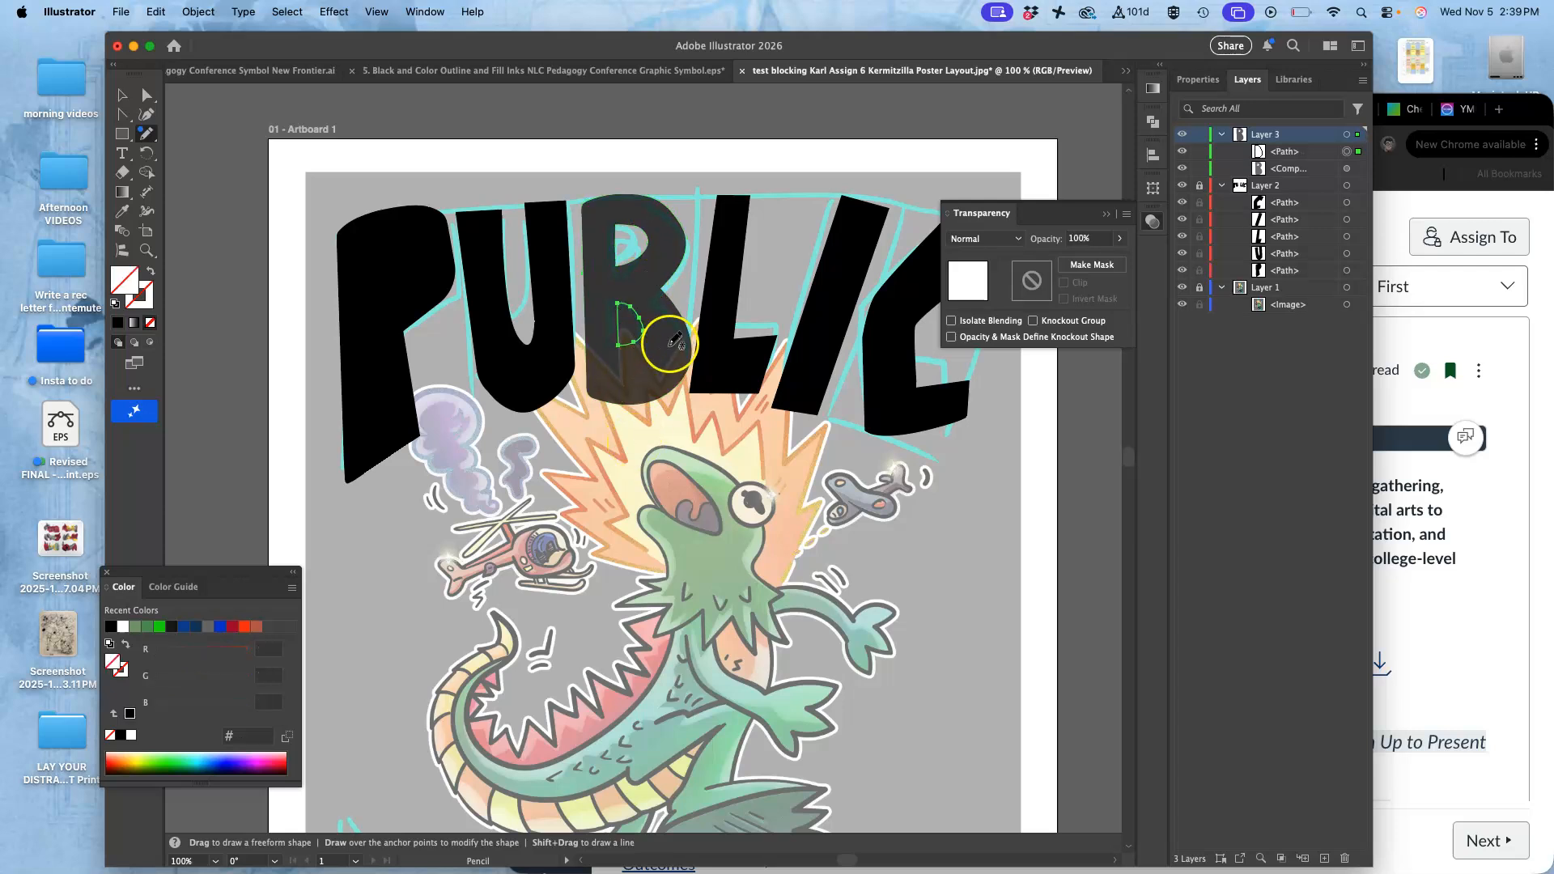
- Give the new counter shape in the B a white fill (ffffff) and no stroke
{"action": "left_click", "coordinate": [116, 303]}
{"action": "left_click", "coordinate": [149, 320]}
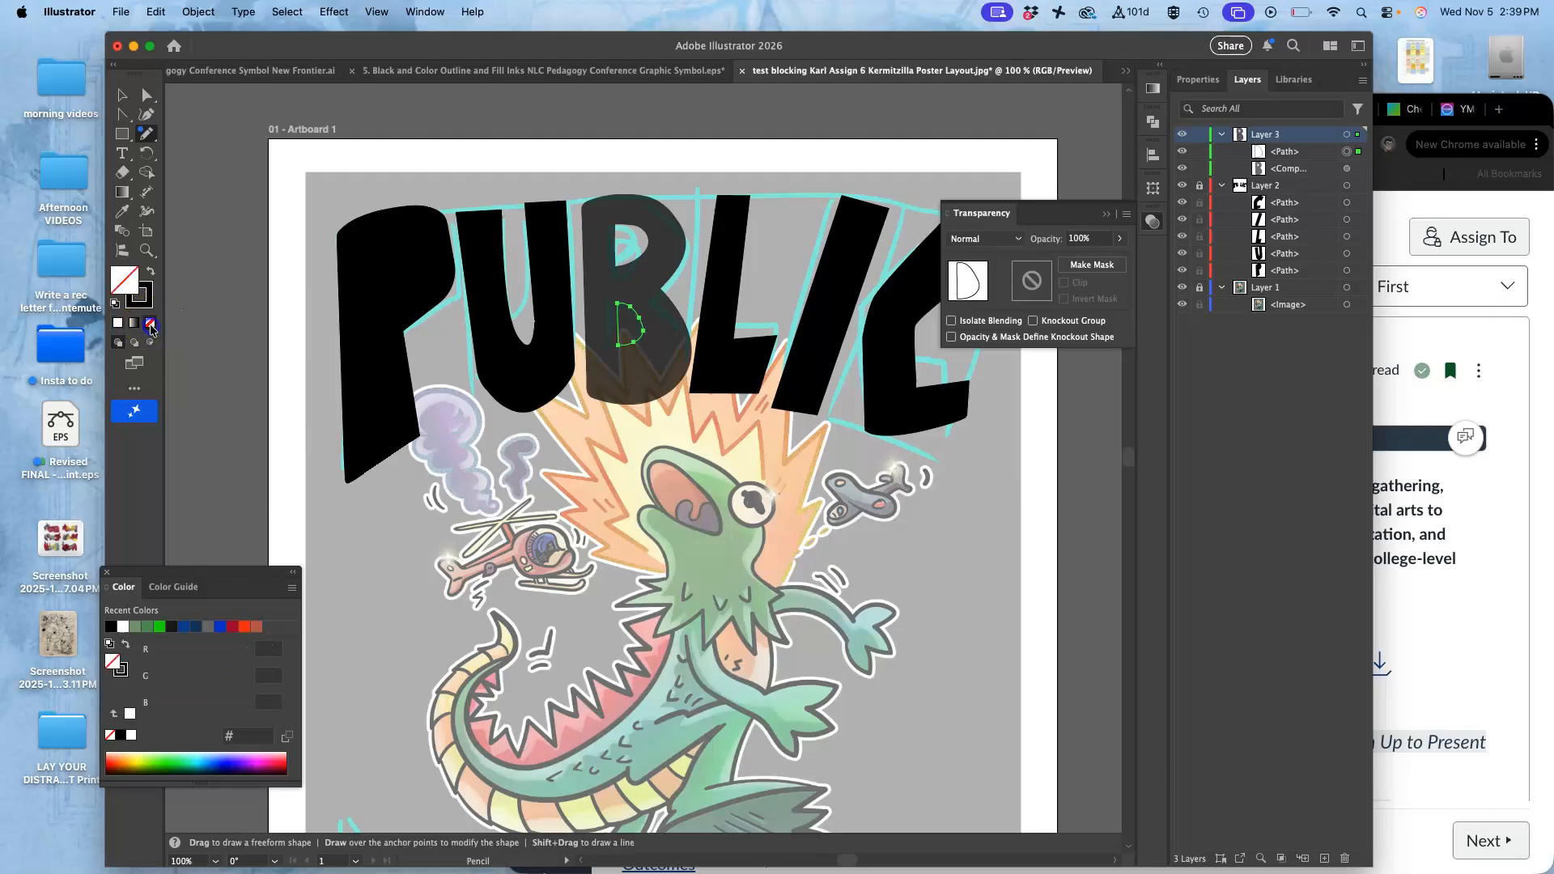
{"action": "left_click", "coordinate": [151, 272]}
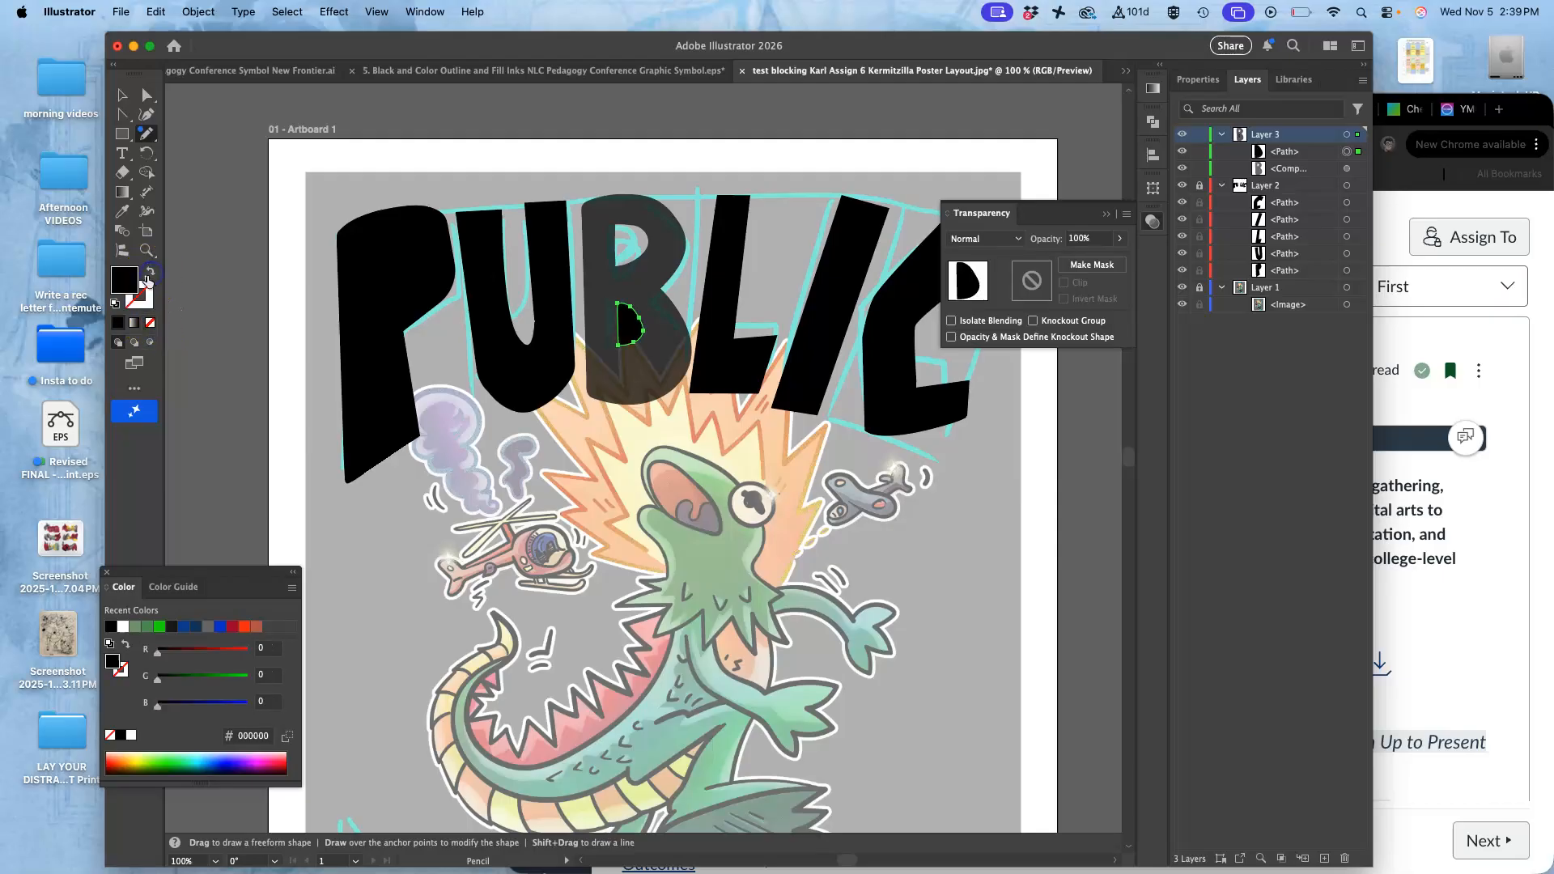
{"action": "double_click", "coordinate": [125, 288]}
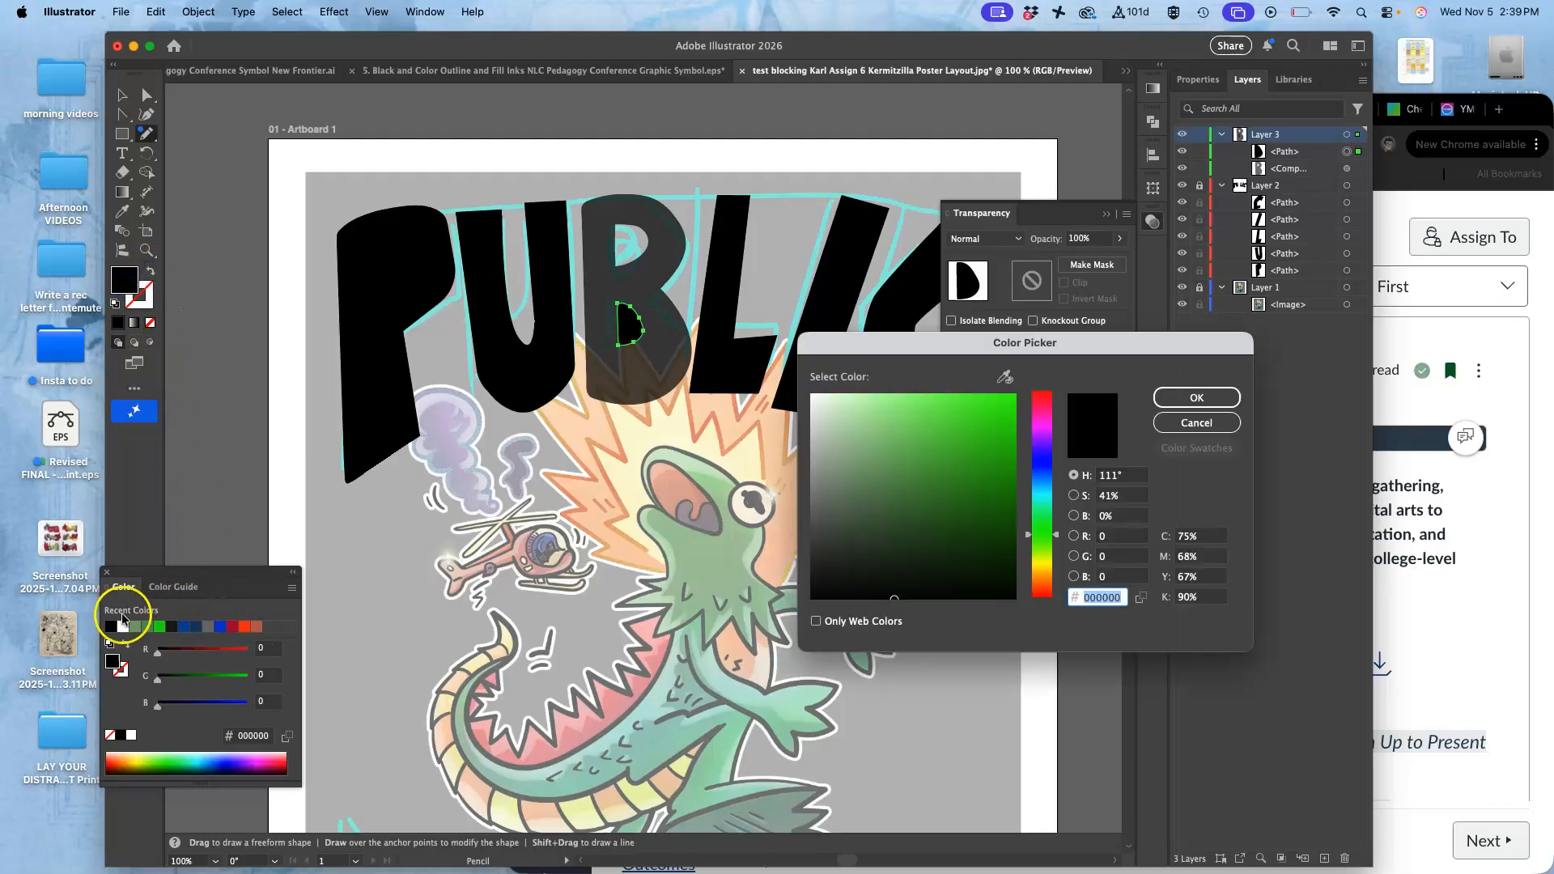
{"action": "left_click", "coordinate": [813, 394]}
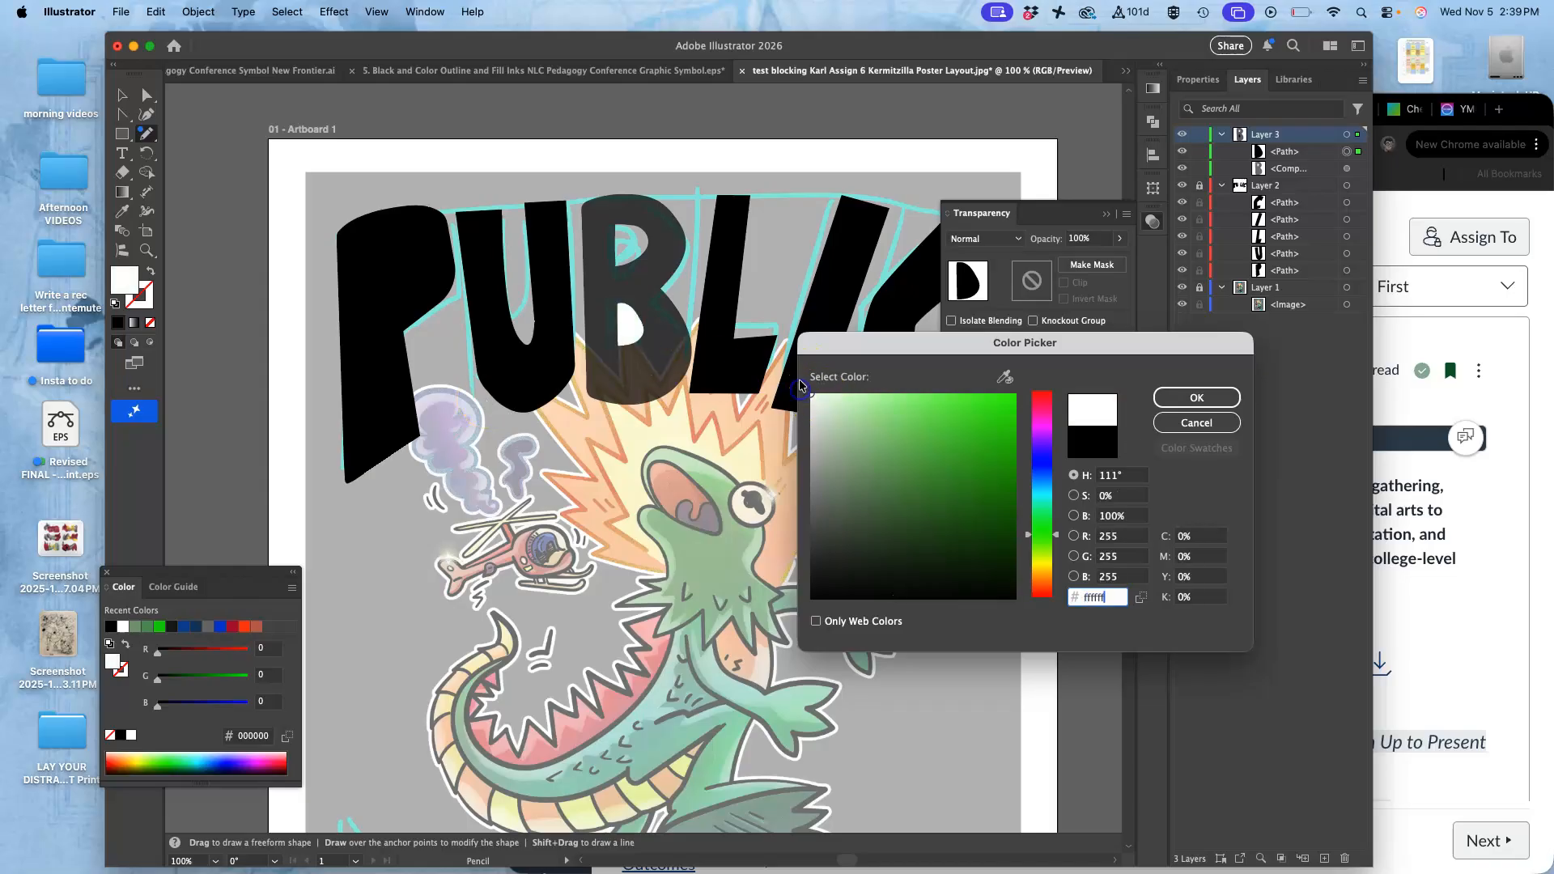
{"action": "left_click", "coordinate": [1178, 398]}
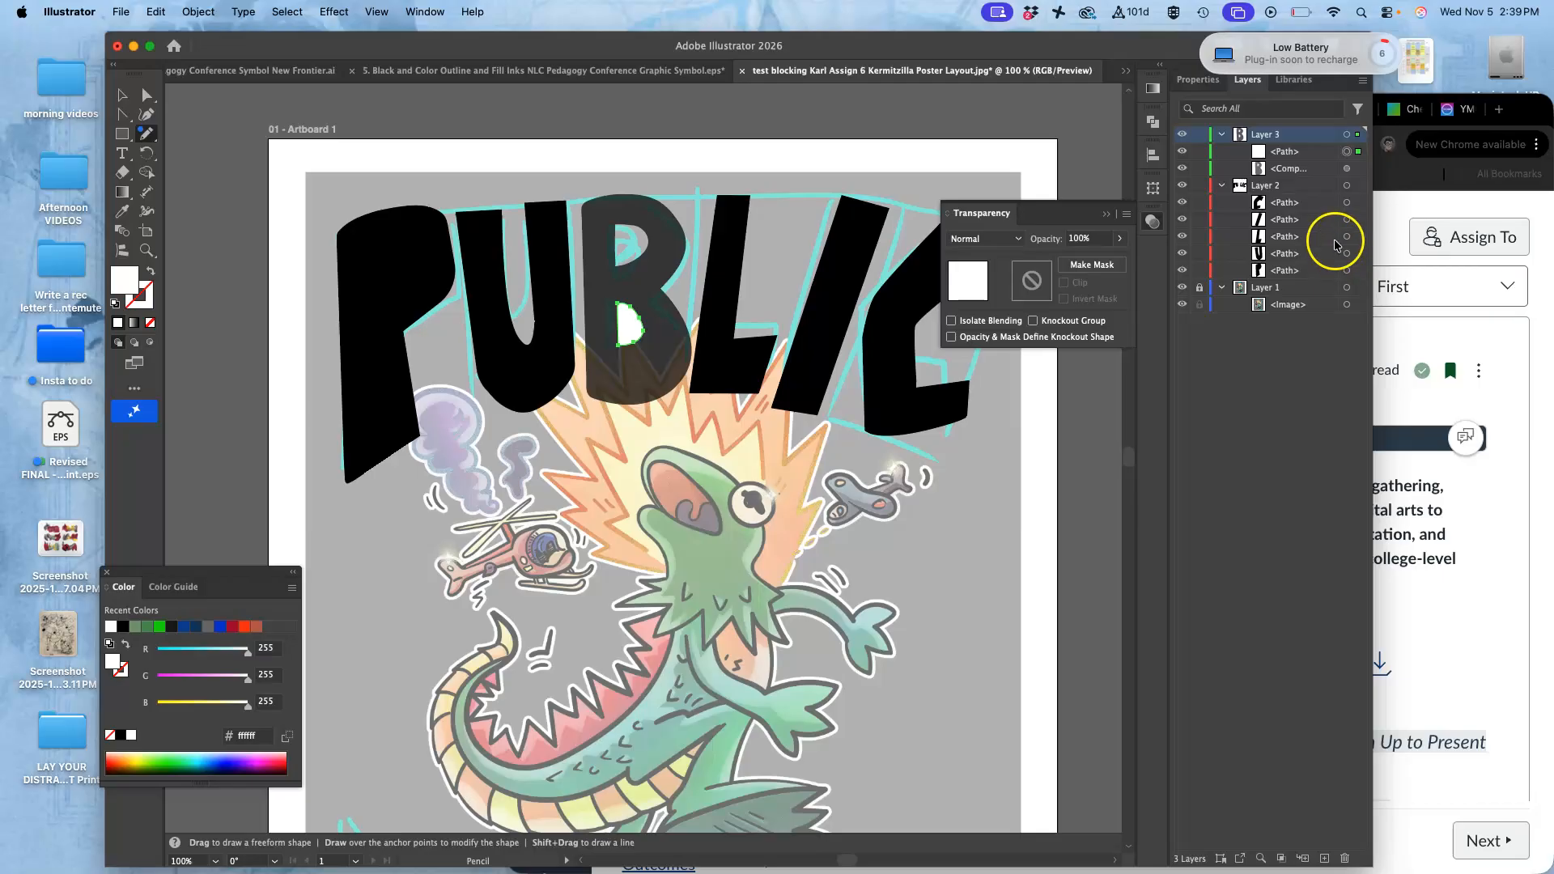
- Select the B together with its white counter shape and subtract the front shape with Pathfinder
{"action": "left_click", "coordinate": [1348, 170]}
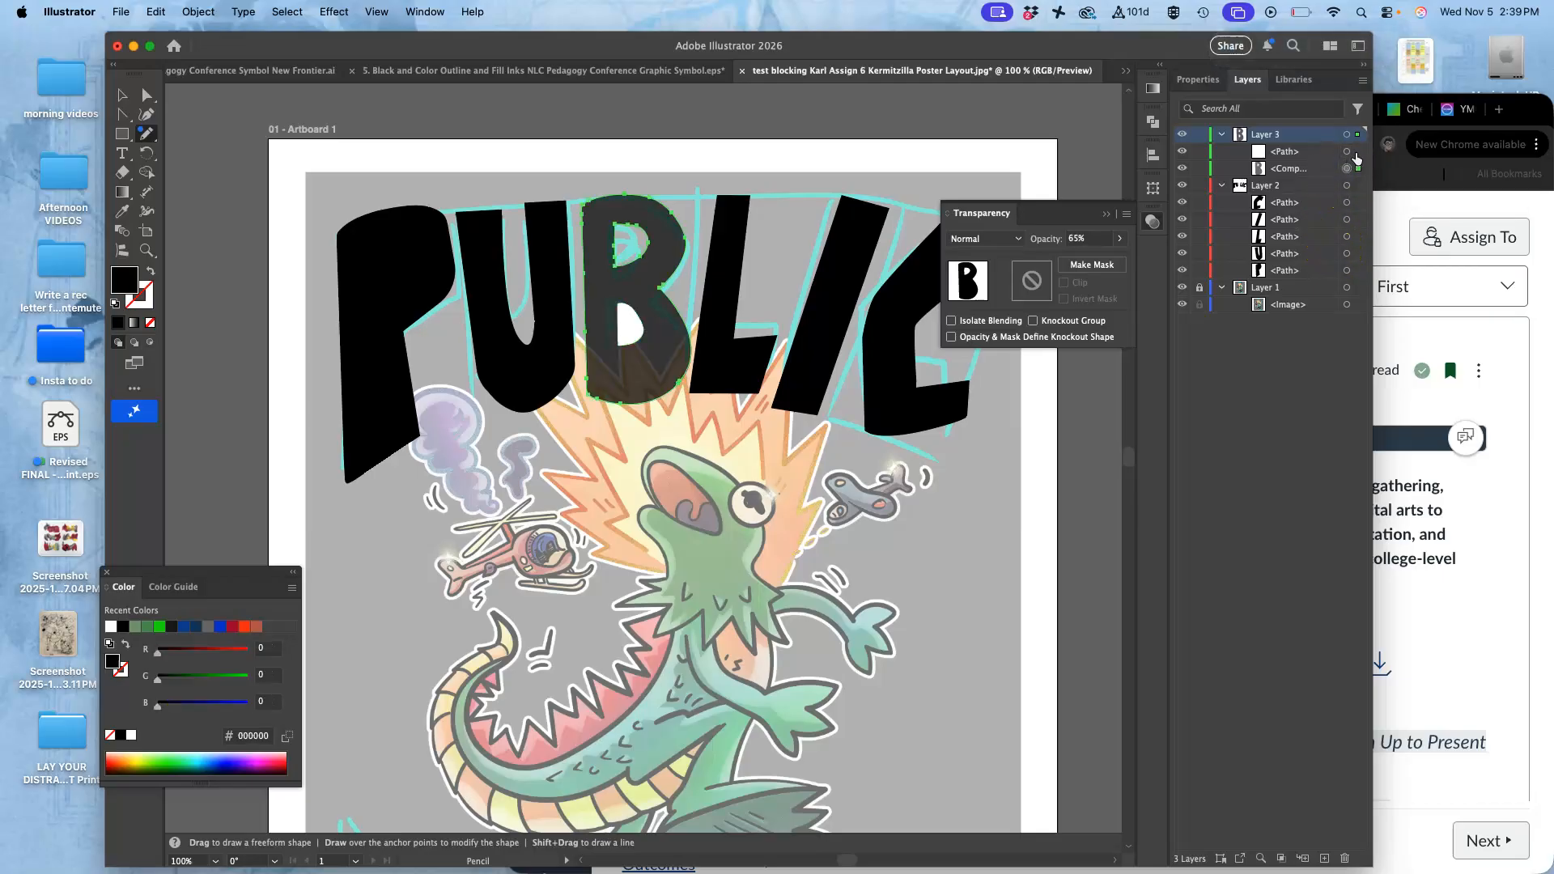
{"action": "left_click", "coordinate": [1348, 153], "text": "shift"}
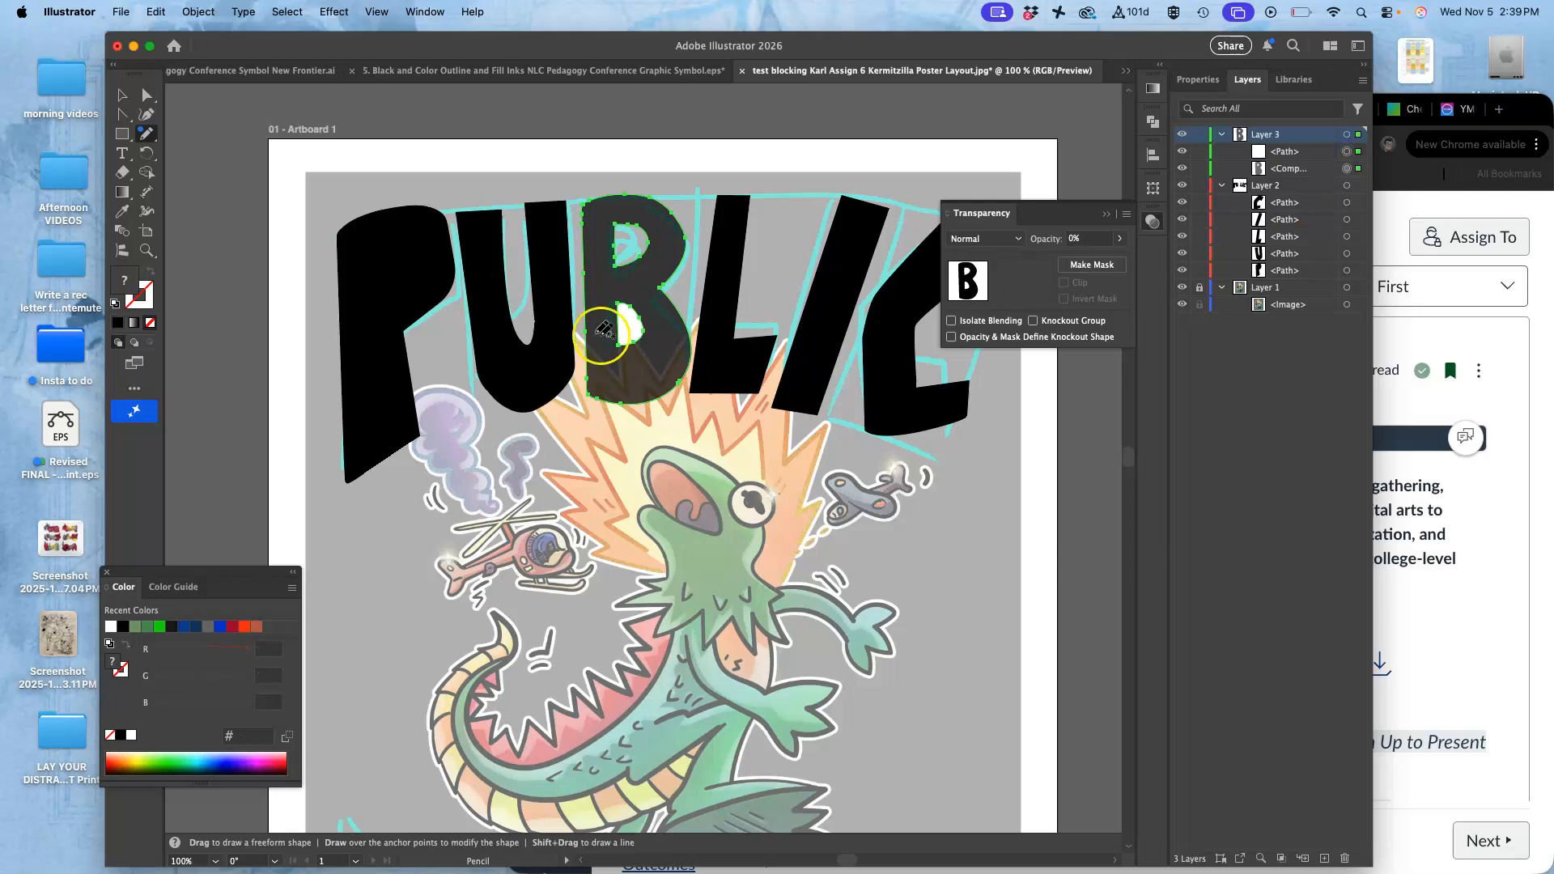
{"action": "left_click", "coordinate": [1153, 121]}
{"action": "left_click", "coordinate": [988, 158]}
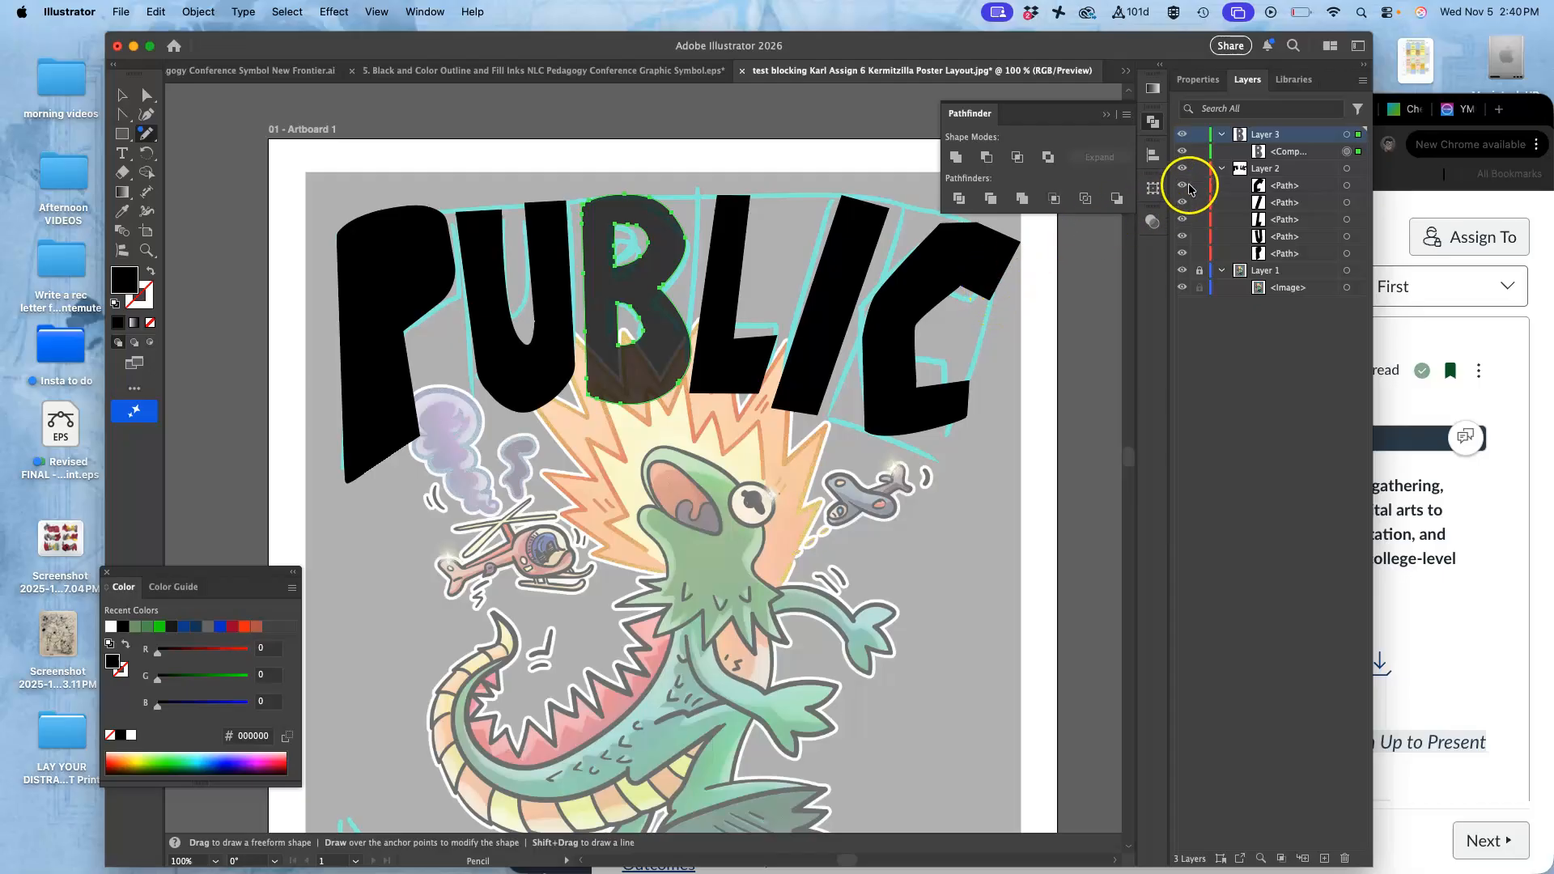
- Set the opacity of the letter B to 100%
{"action": "left_click", "coordinate": [1153, 222]}
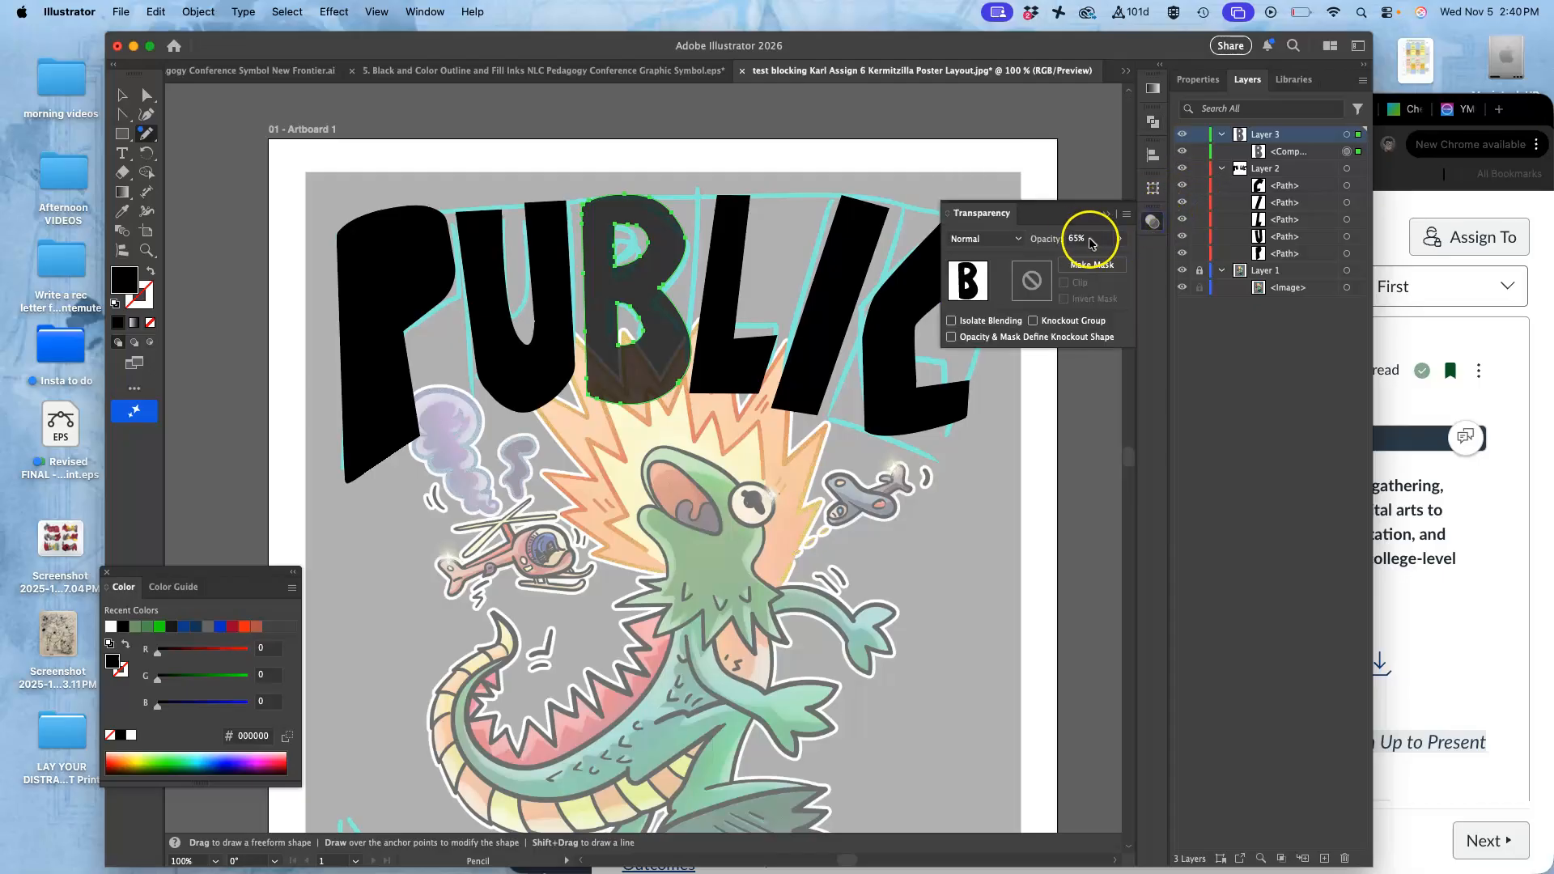
{"action": "left_click", "coordinate": [1118, 239]}
{"action": "left_click_drag", "start_coordinate": [1098, 257], "coordinate": [1142, 258]}
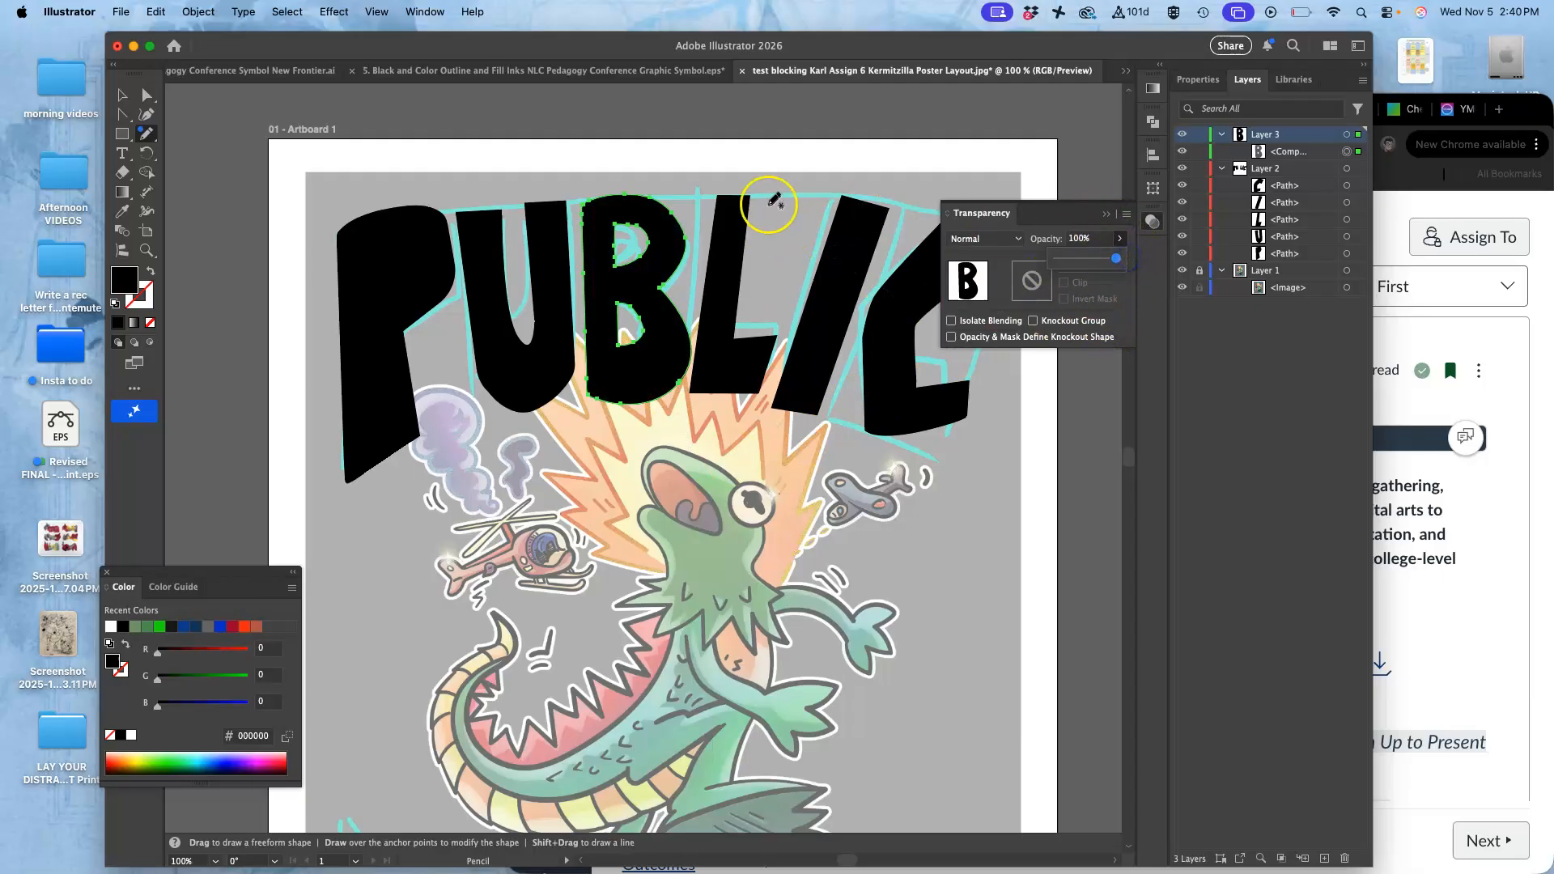
- Select the letter P and set its opacity to 65% so the sketch underneath shows through
{"action": "left_click", "coordinate": [147, 94]}
{"action": "left_click", "coordinate": [416, 291]}
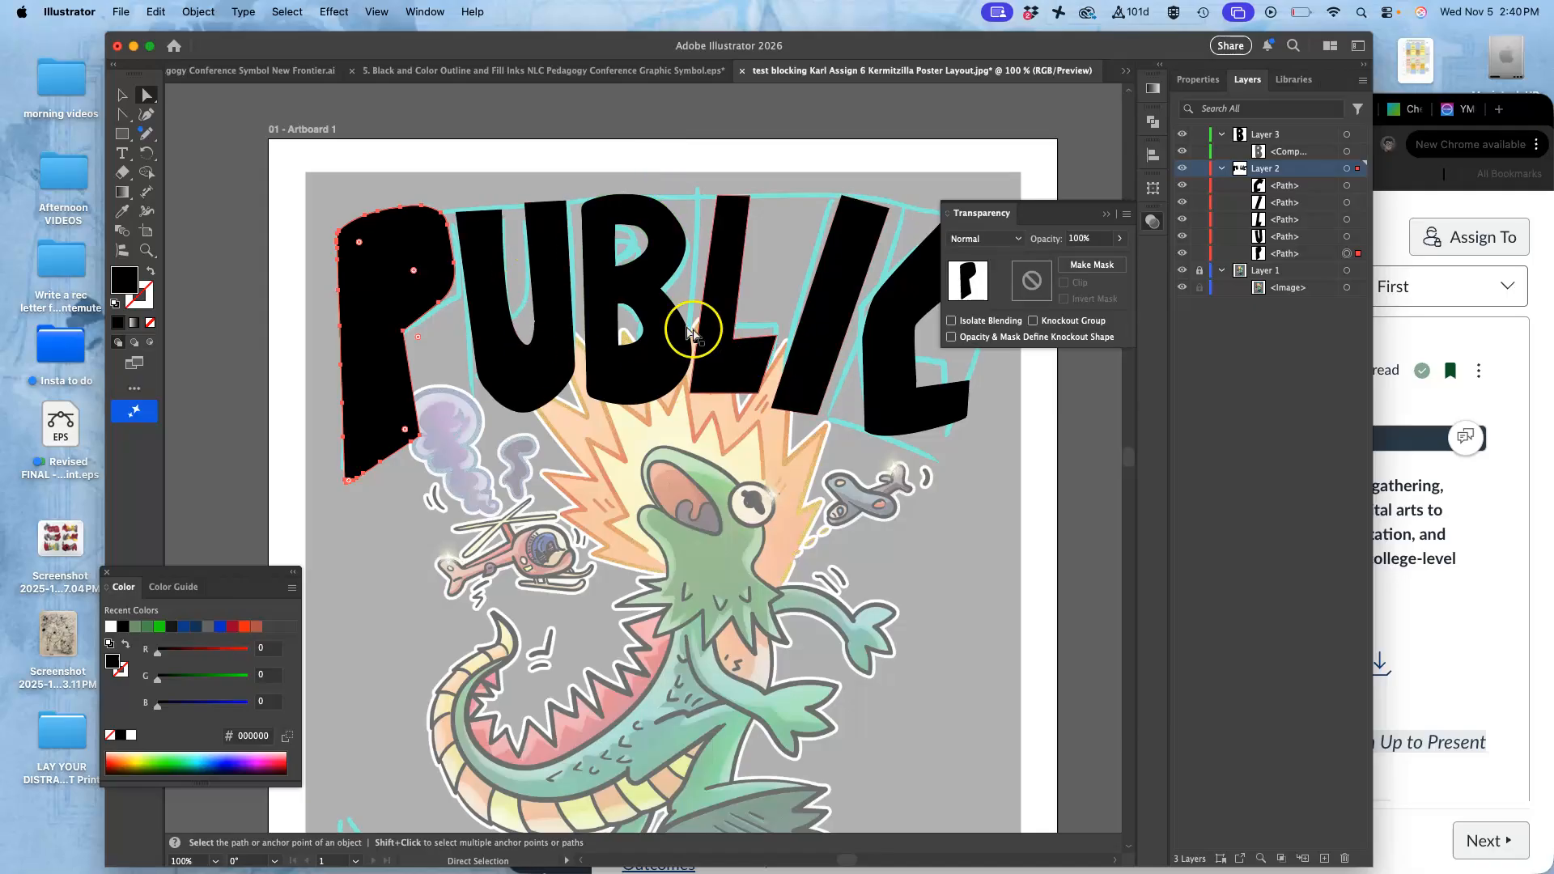
{"action": "left_click", "coordinate": [1119, 238]}
{"action": "left_click_drag", "start_coordinate": [1110, 255], "coordinate": [1098, 263]}
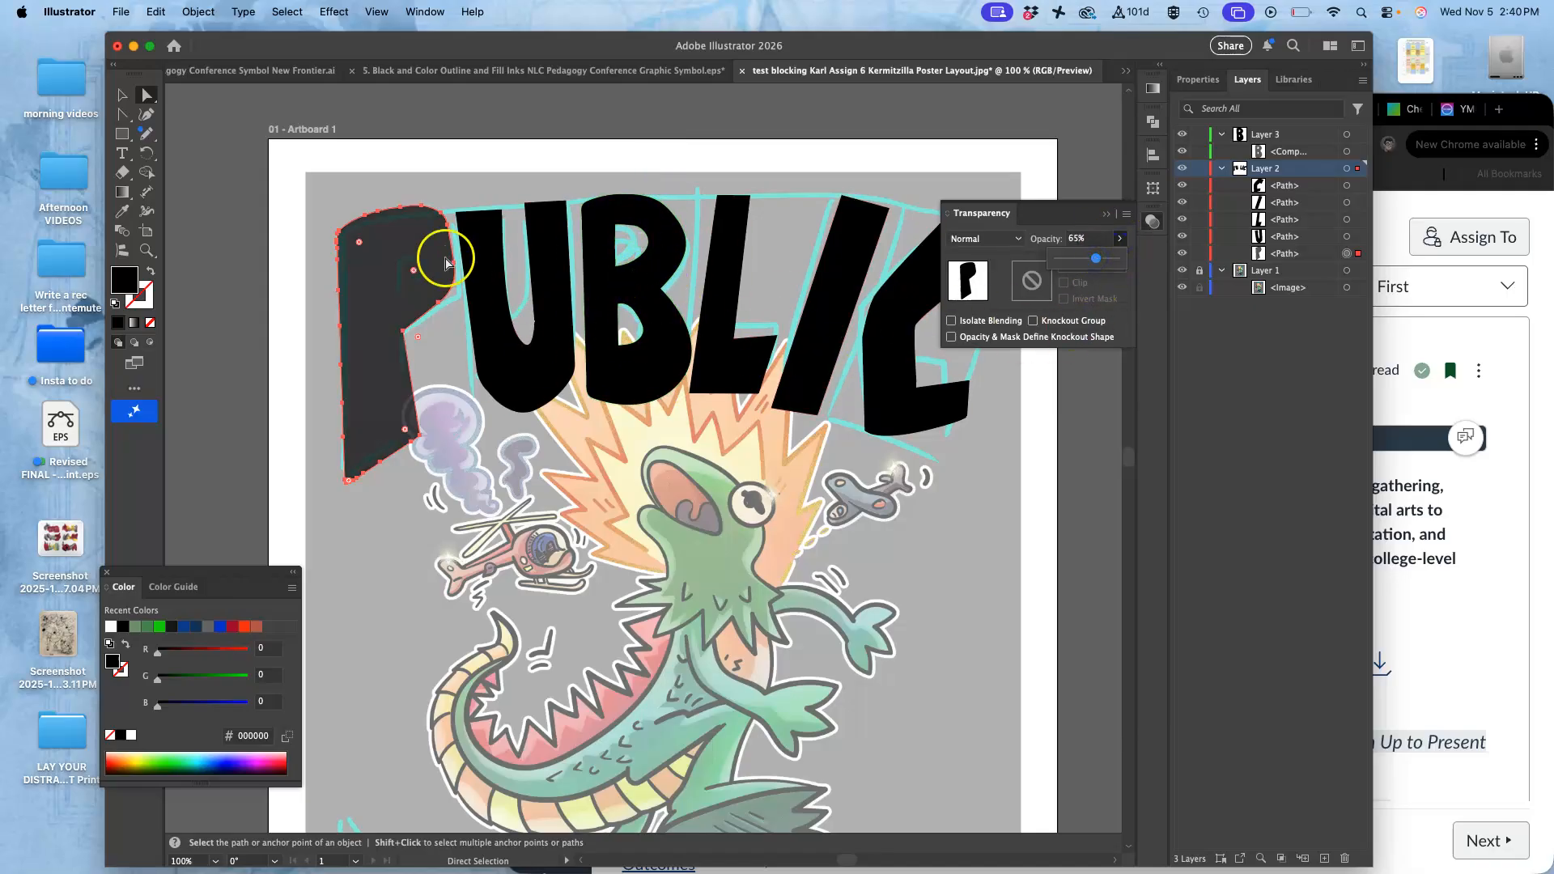
- Draw a closed counter shape inside the bowl of the P on Layer 3 with the Pencil tool and refine its upper edge
{"action": "left_click", "coordinate": [148, 136]}
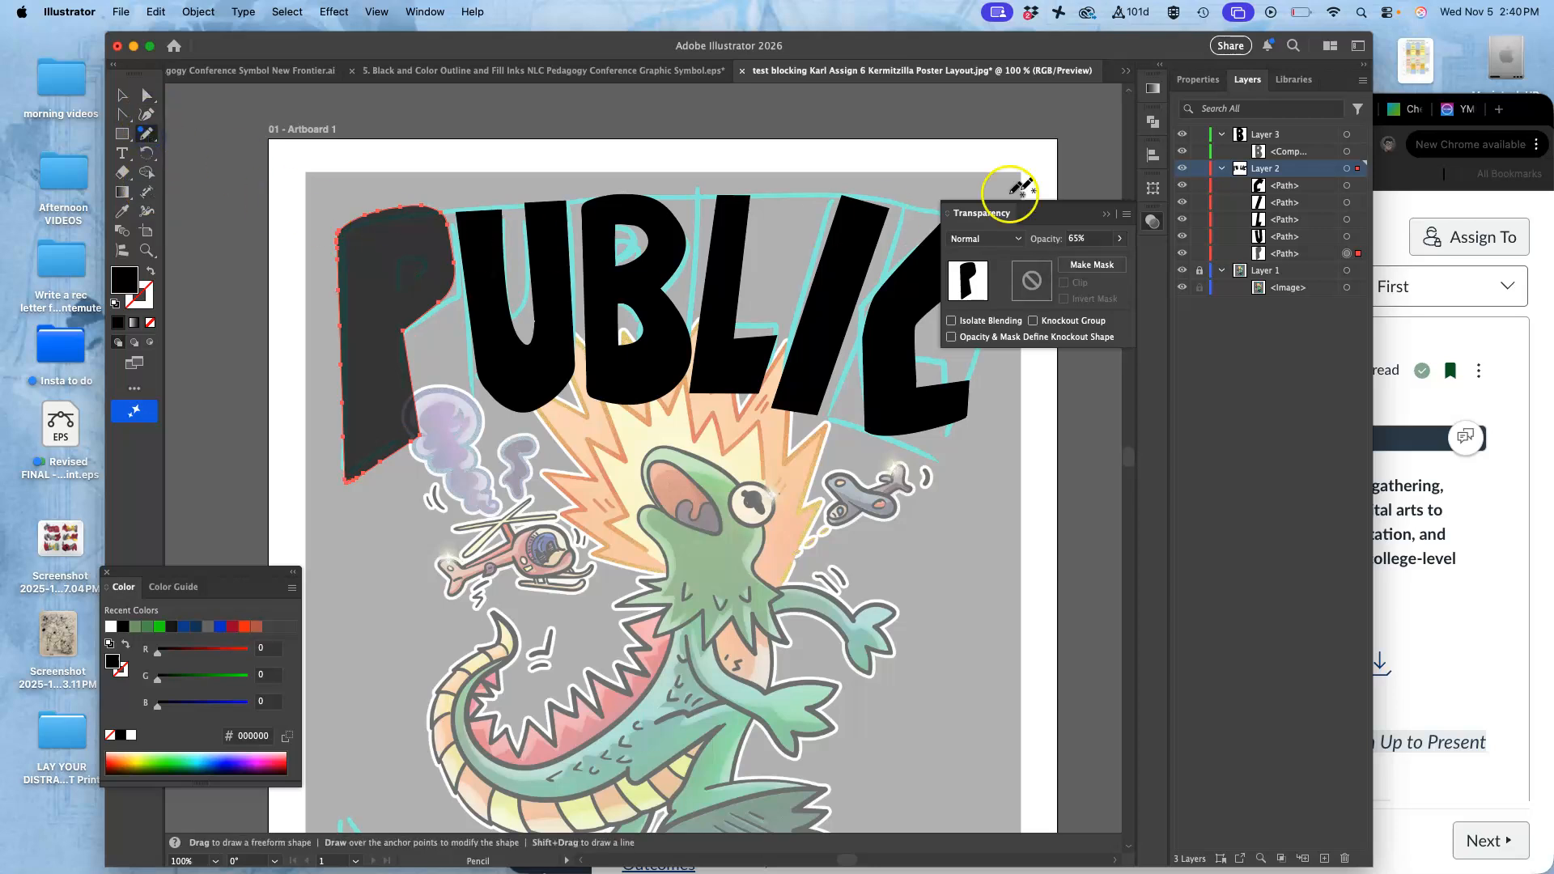
{"action": "left_click", "coordinate": [1286, 136]}
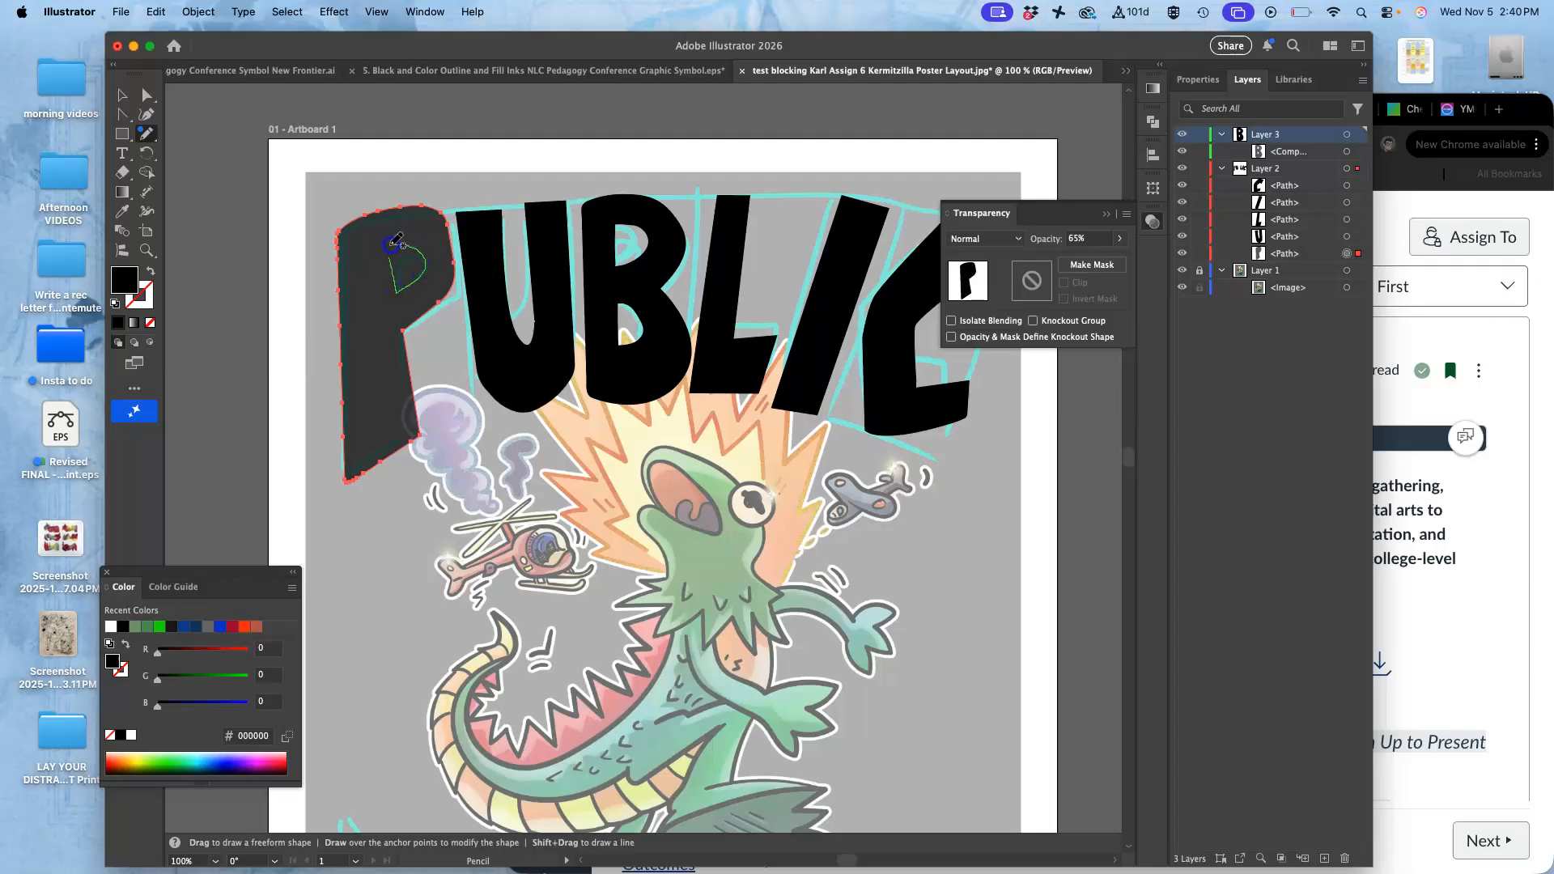
{"action": "left_click_drag", "start_coordinate": [392, 261], "coordinate": [395, 258]}
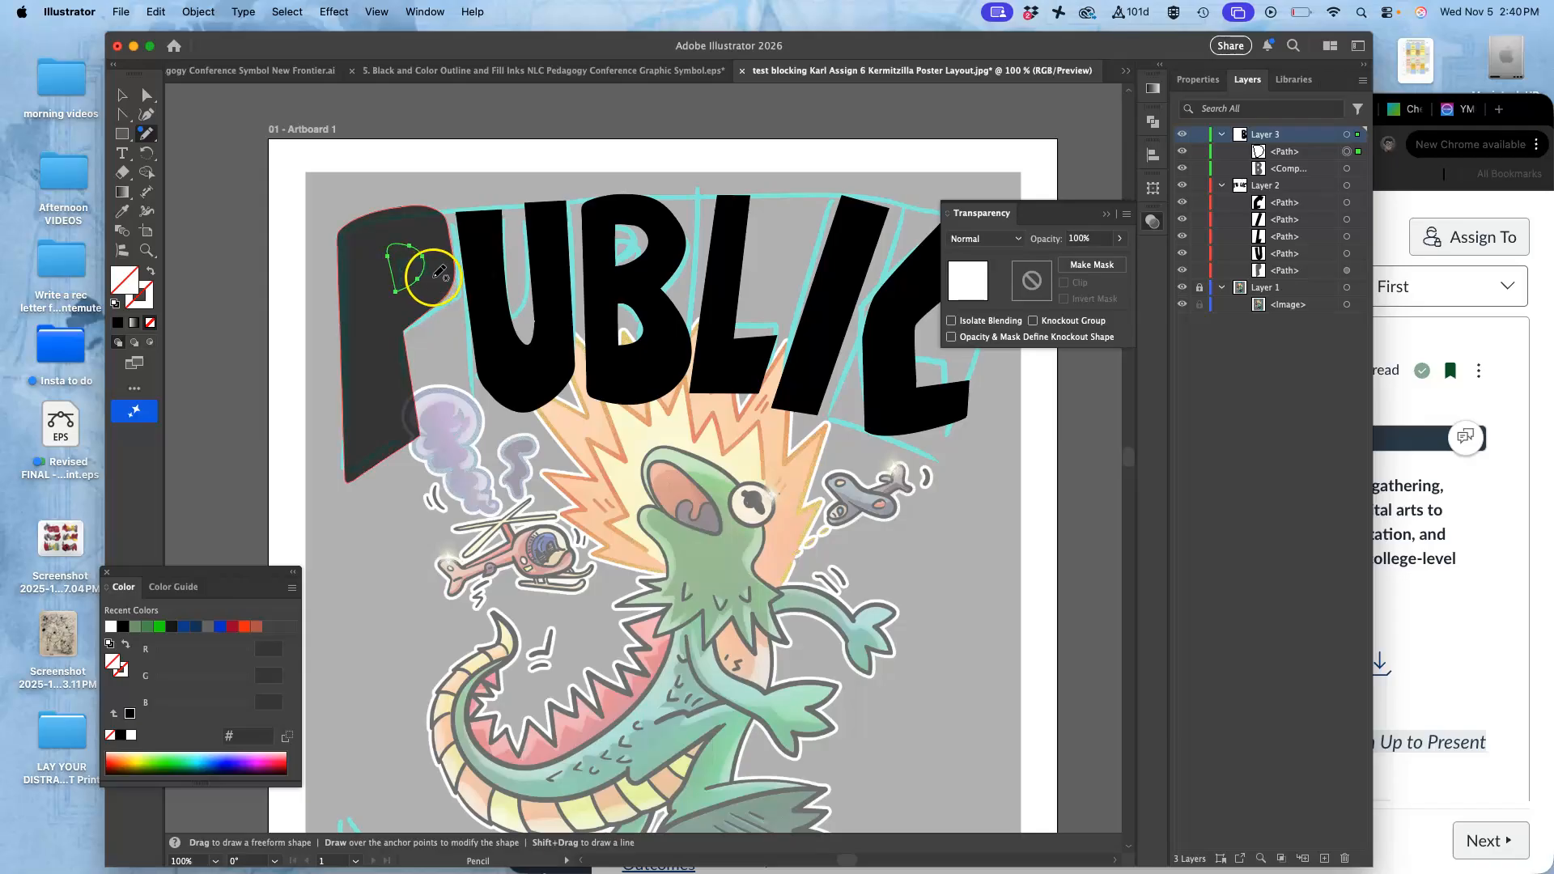
{"action": "key", "text": "super+equal"}
{"action": "key", "text": "super+equal"}
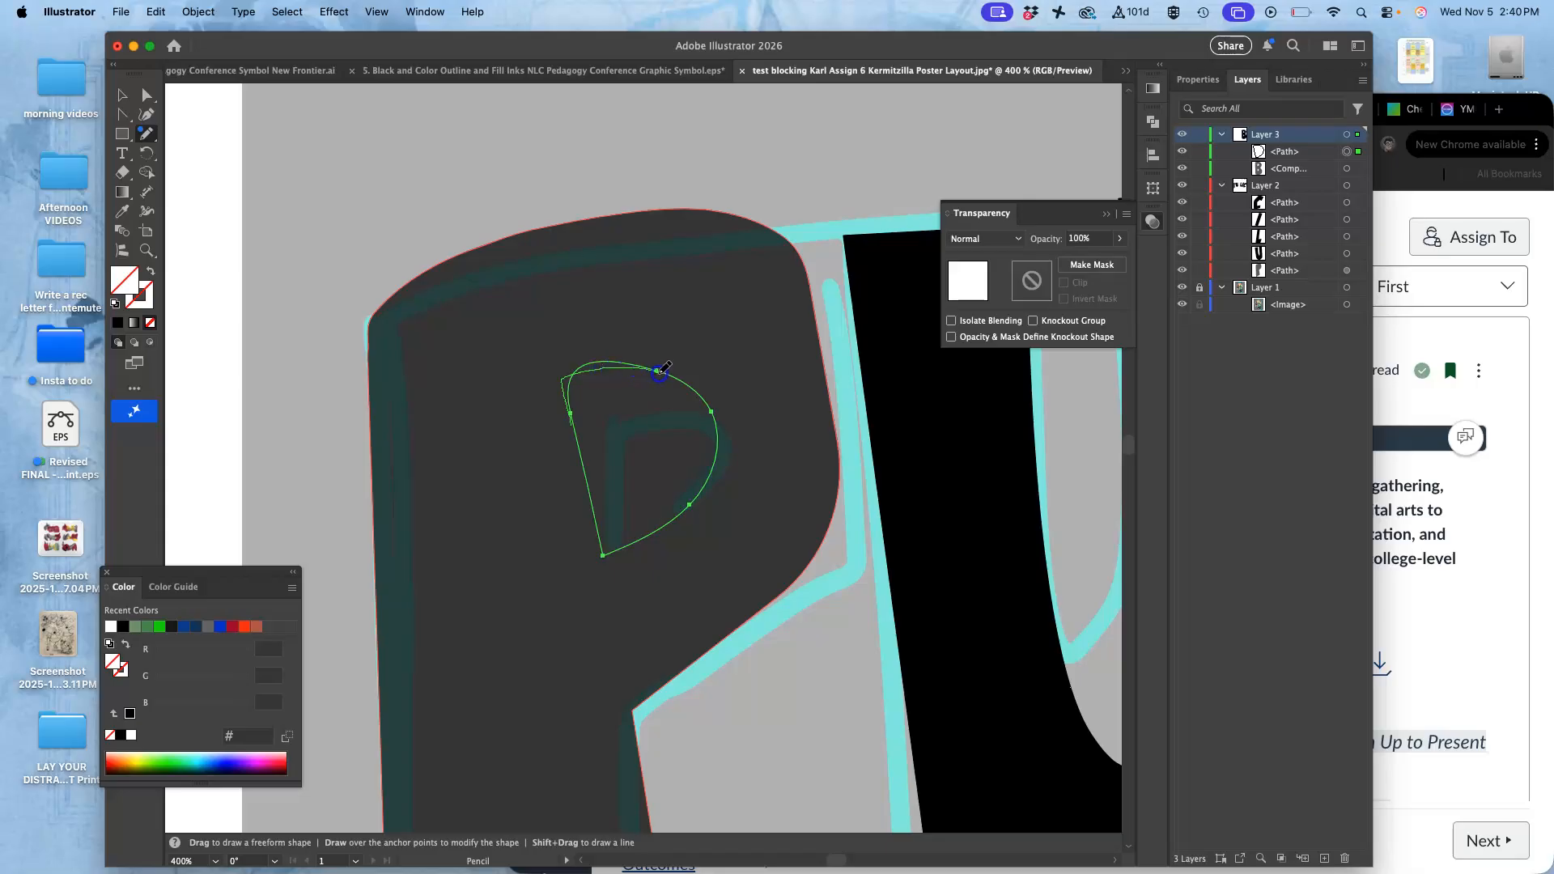
- Fill the counter shape in the P with white (ffffff)
{"action": "double_click", "coordinate": [131, 289]}
{"action": "left_click", "coordinate": [815, 396]}
{"action": "left_click", "coordinate": [813, 395]}
{"action": "left_click", "coordinate": [1196, 398]}
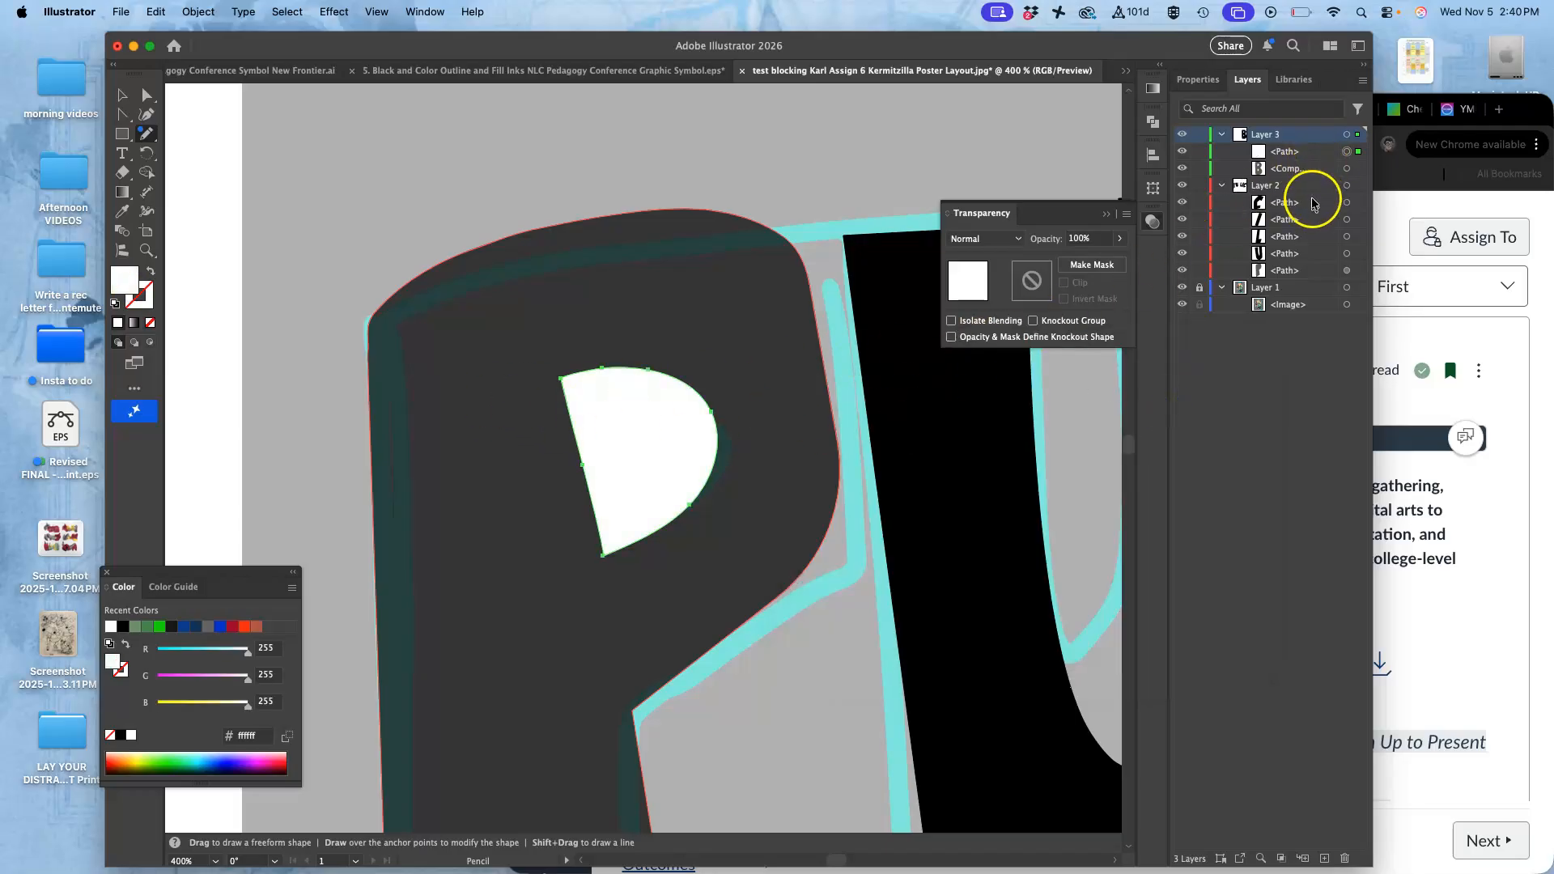
- Select the P together with its white counter shape and subtract the front shape with Pathfinder
{"action": "left_click", "coordinate": [1347, 272]}
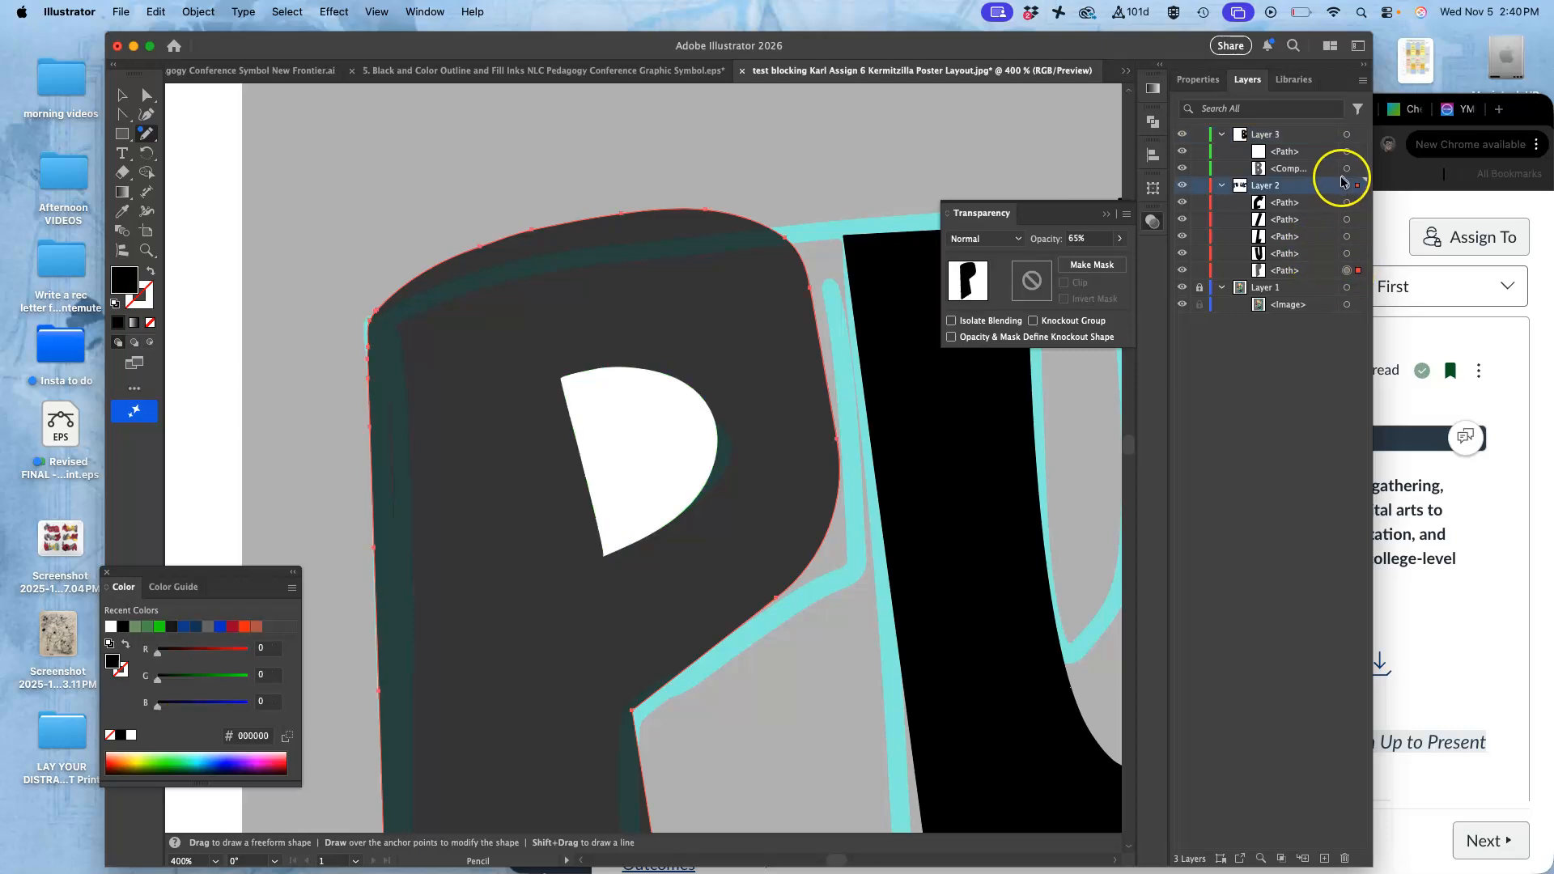
{"action": "left_click", "coordinate": [1347, 151], "text": "shift"}
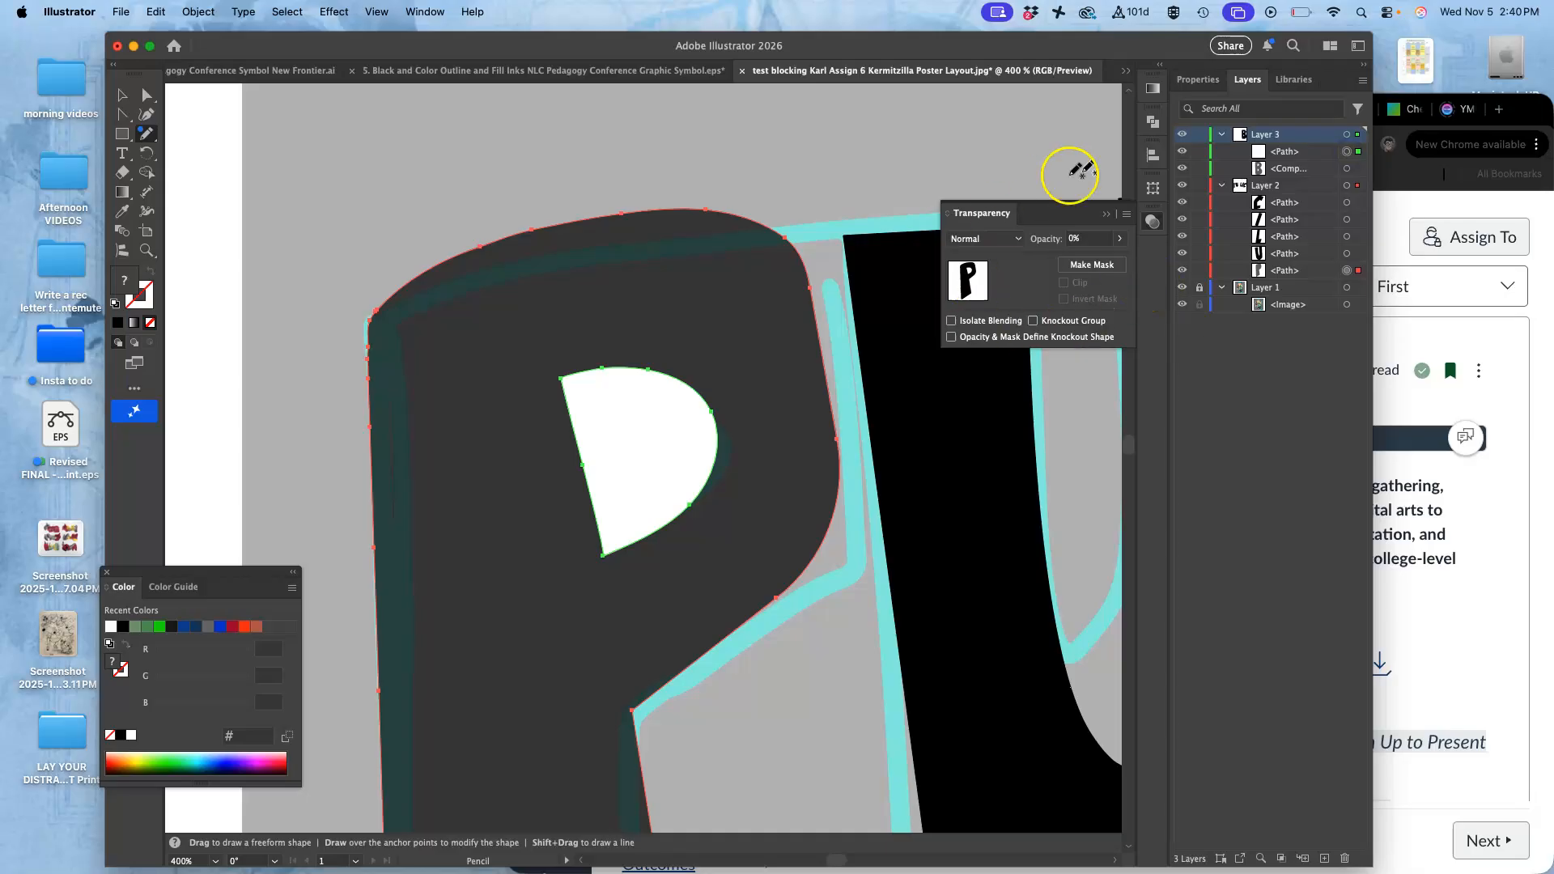
{"action": "left_click", "coordinate": [1153, 122]}
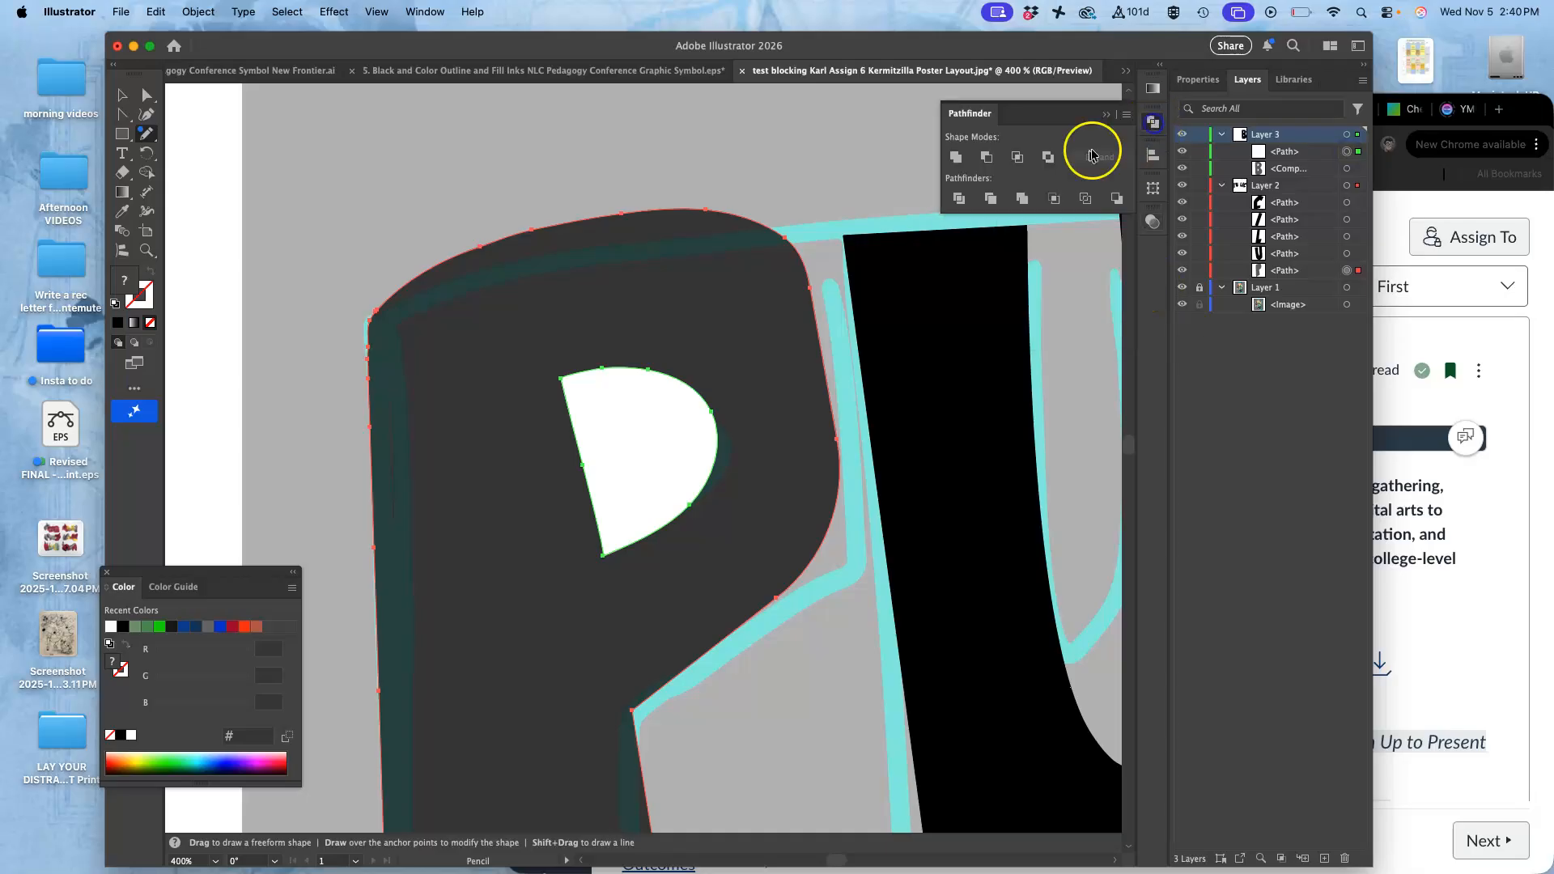
{"action": "left_click", "coordinate": [987, 159]}
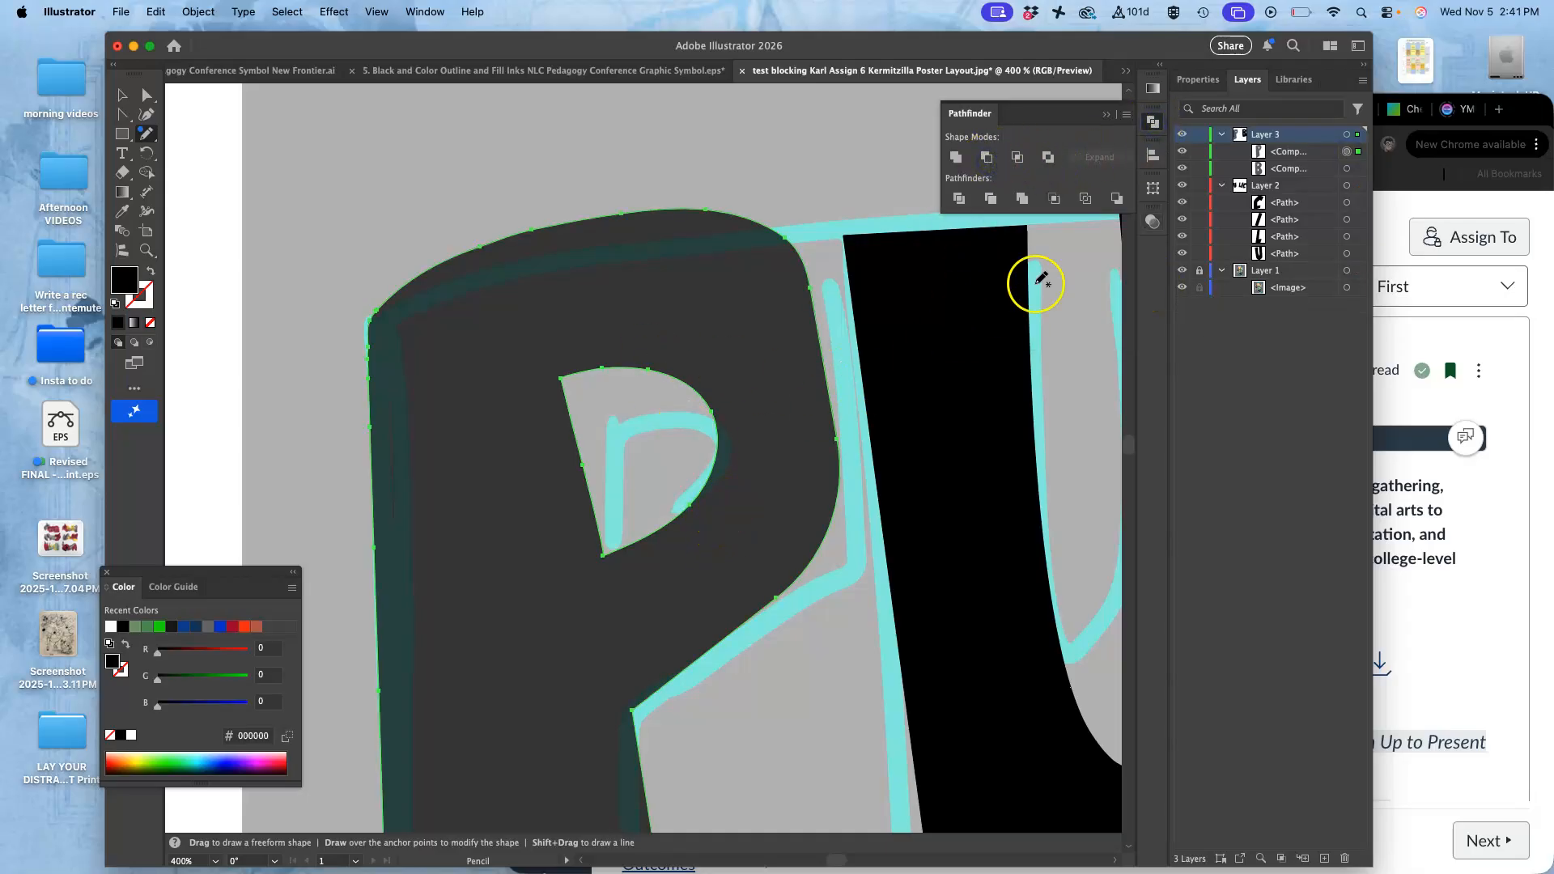
- Set the opacity of the letter P to 100%
{"action": "left_click", "coordinate": [1153, 223]}
{"action": "left_click", "coordinate": [1120, 240]}
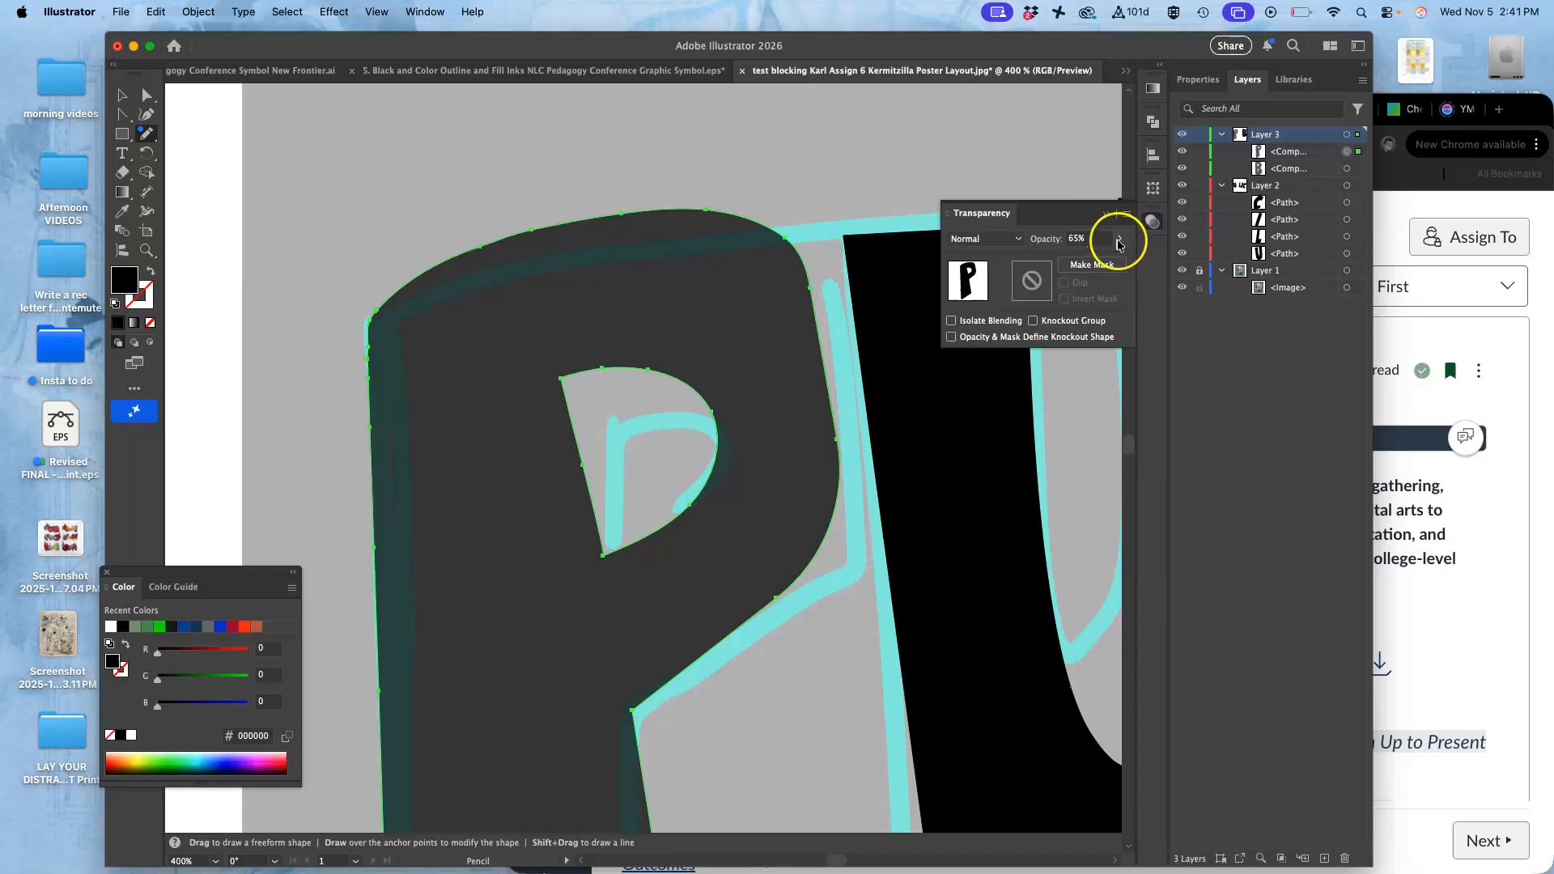
{"action": "left_click_drag", "start_coordinate": [1095, 259], "coordinate": [1121, 259]}
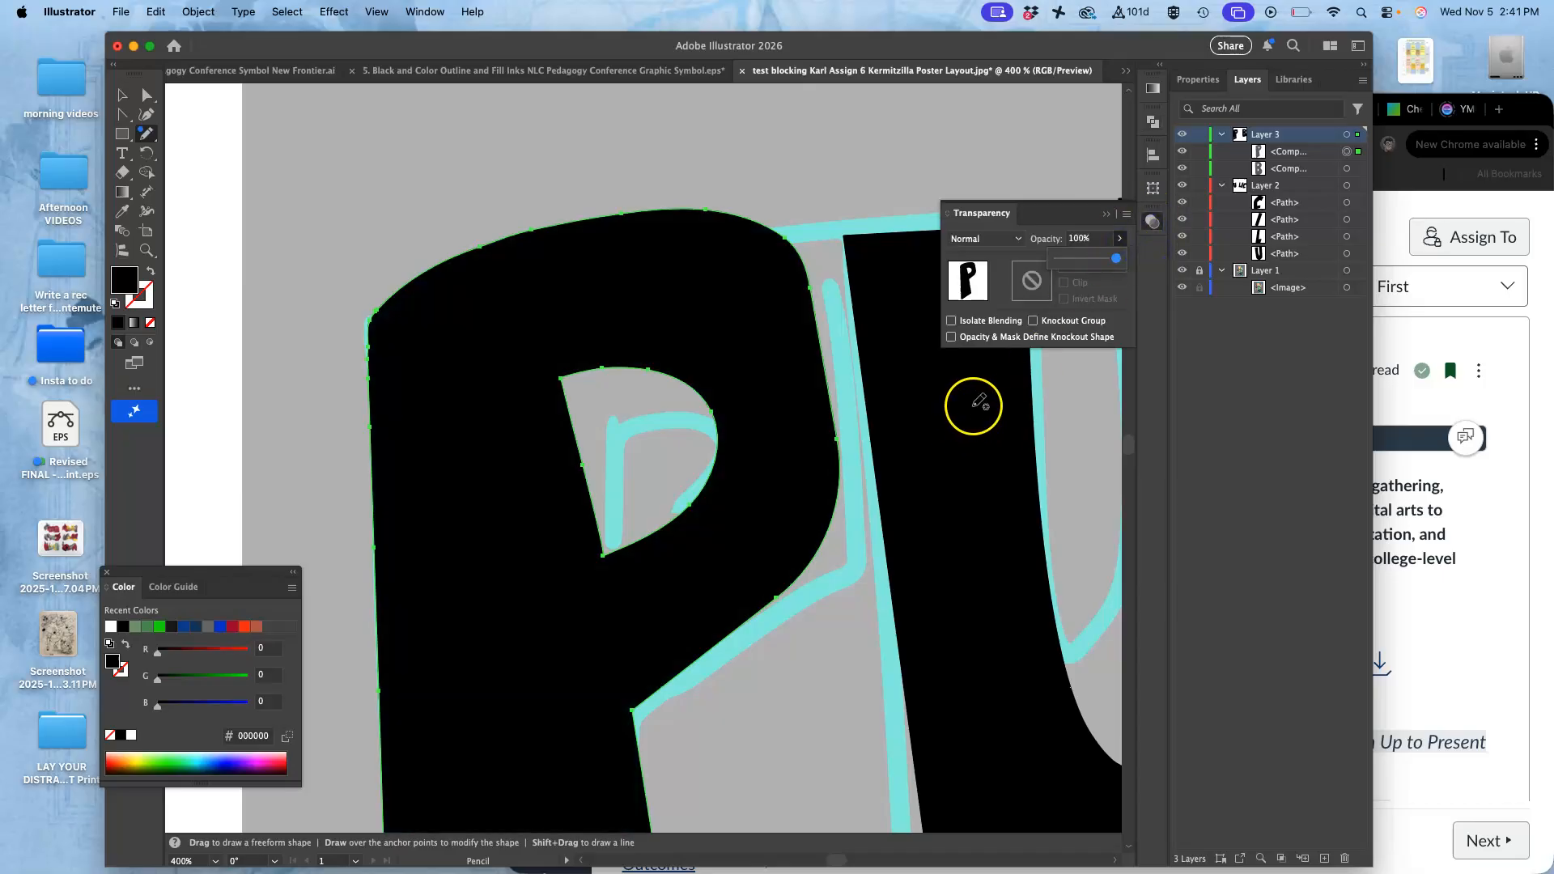
- Lock and collapse Layer 3 and Layer 2, which hold the finished PUBLIC lettering
{"action": "key", "text": "super+minus"}
{"action": "key", "text": "super+minus"}
{"action": "key", "text": "super+minus"}
{"action": "key", "text": "super+minus"}
{"action": "key", "text": "super+minus"}
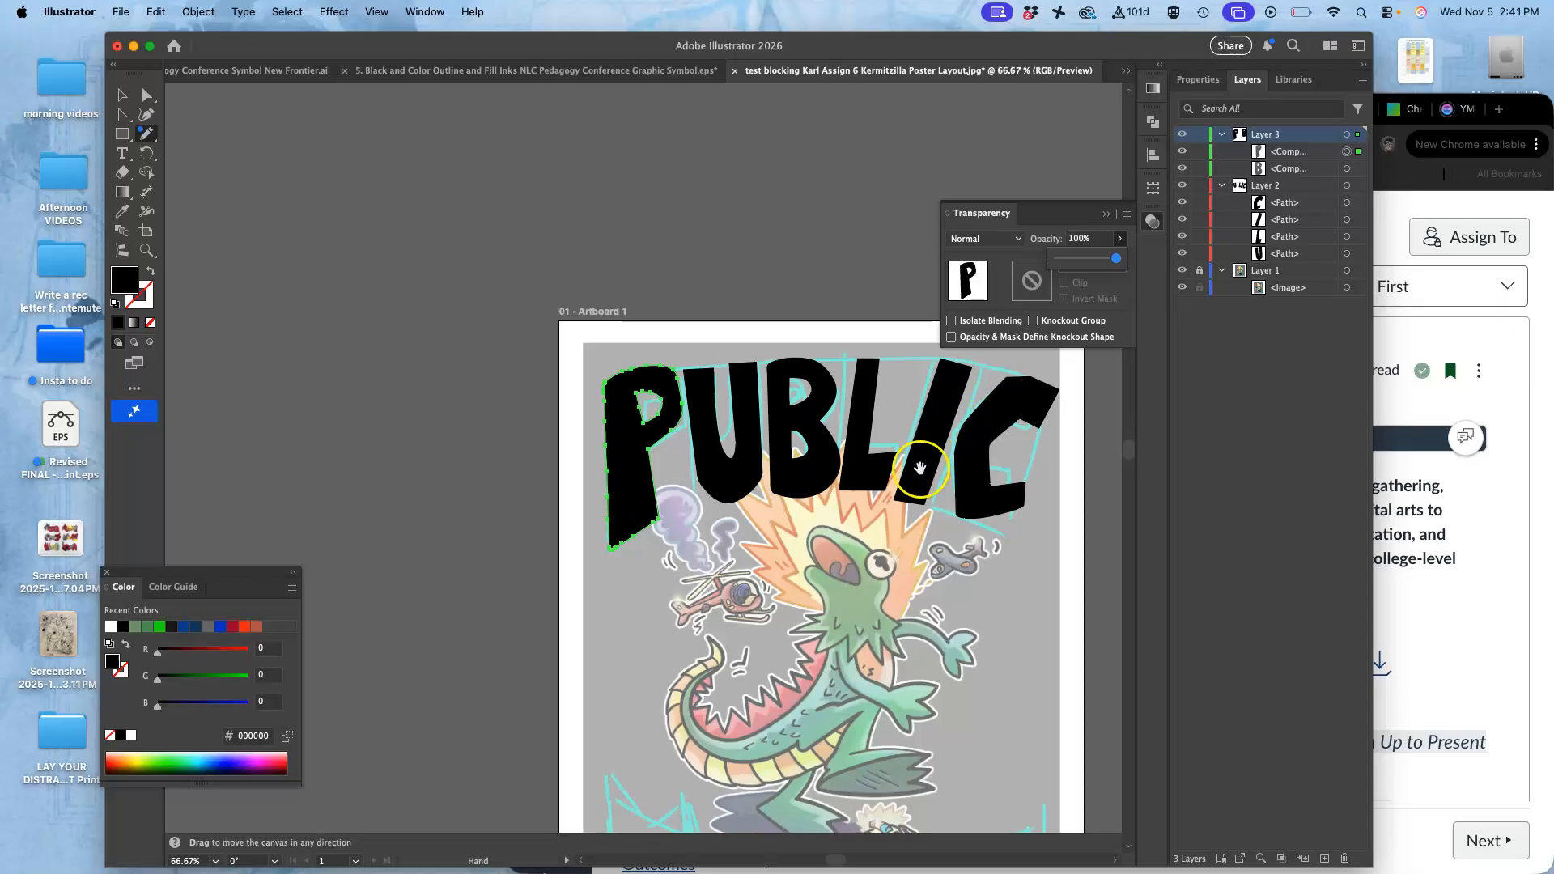
{"action": "scroll", "coordinate": [909, 444], "scroll_direction": "right", "scroll_amount": 3}
{"action": "scroll", "coordinate": [909, 444], "scroll_direction": "down", "scroll_amount": 1}
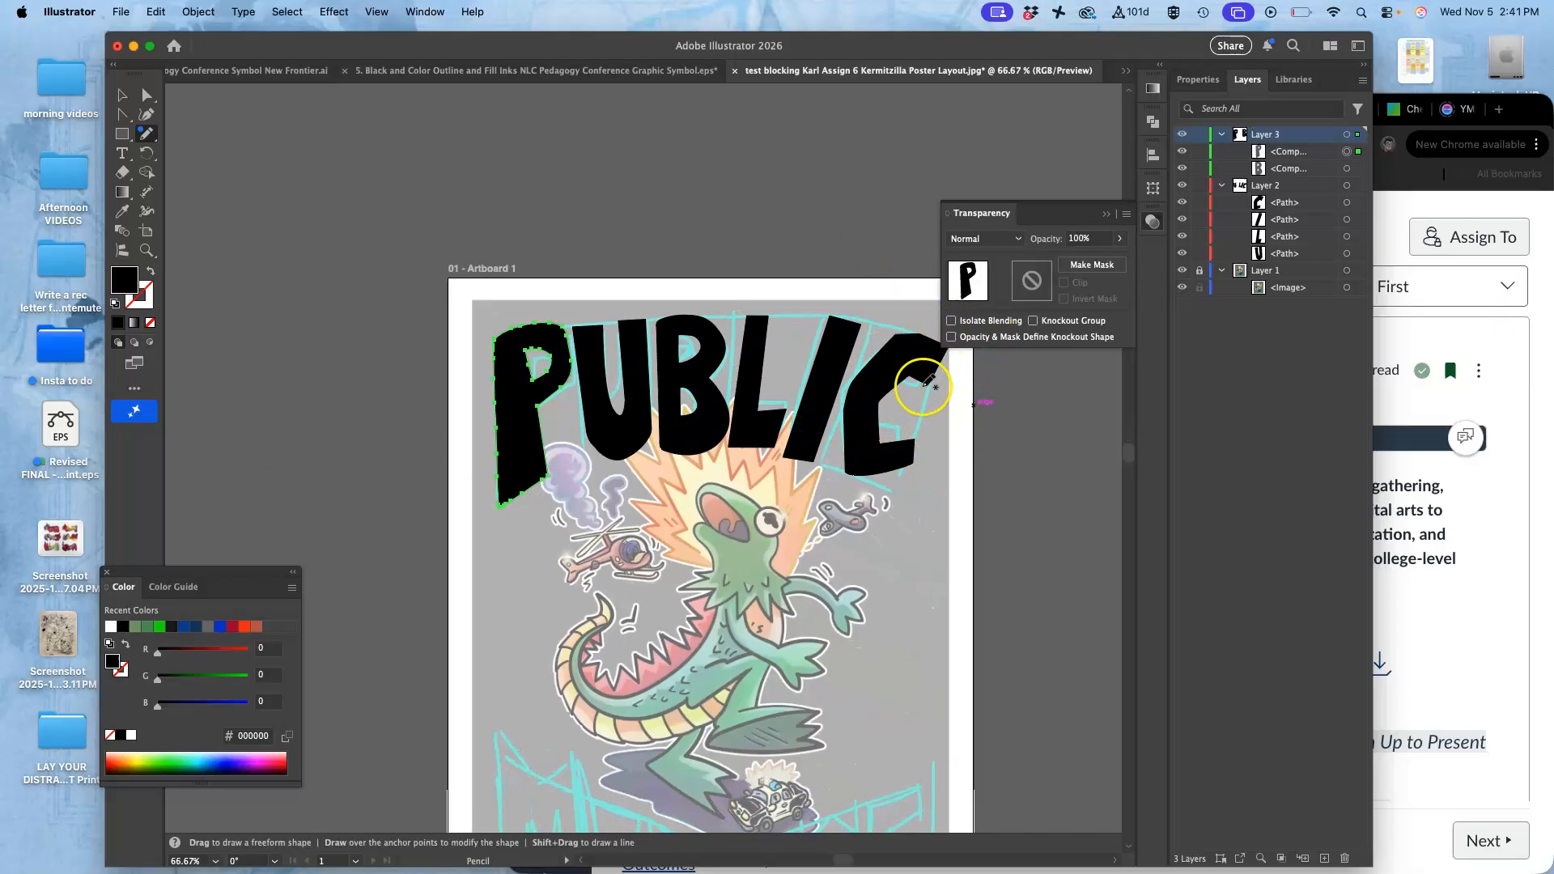
{"action": "key", "text": "space"}
{"action": "left_click_drag", "start_coordinate": [698, 388], "coordinate": [621, 219]}
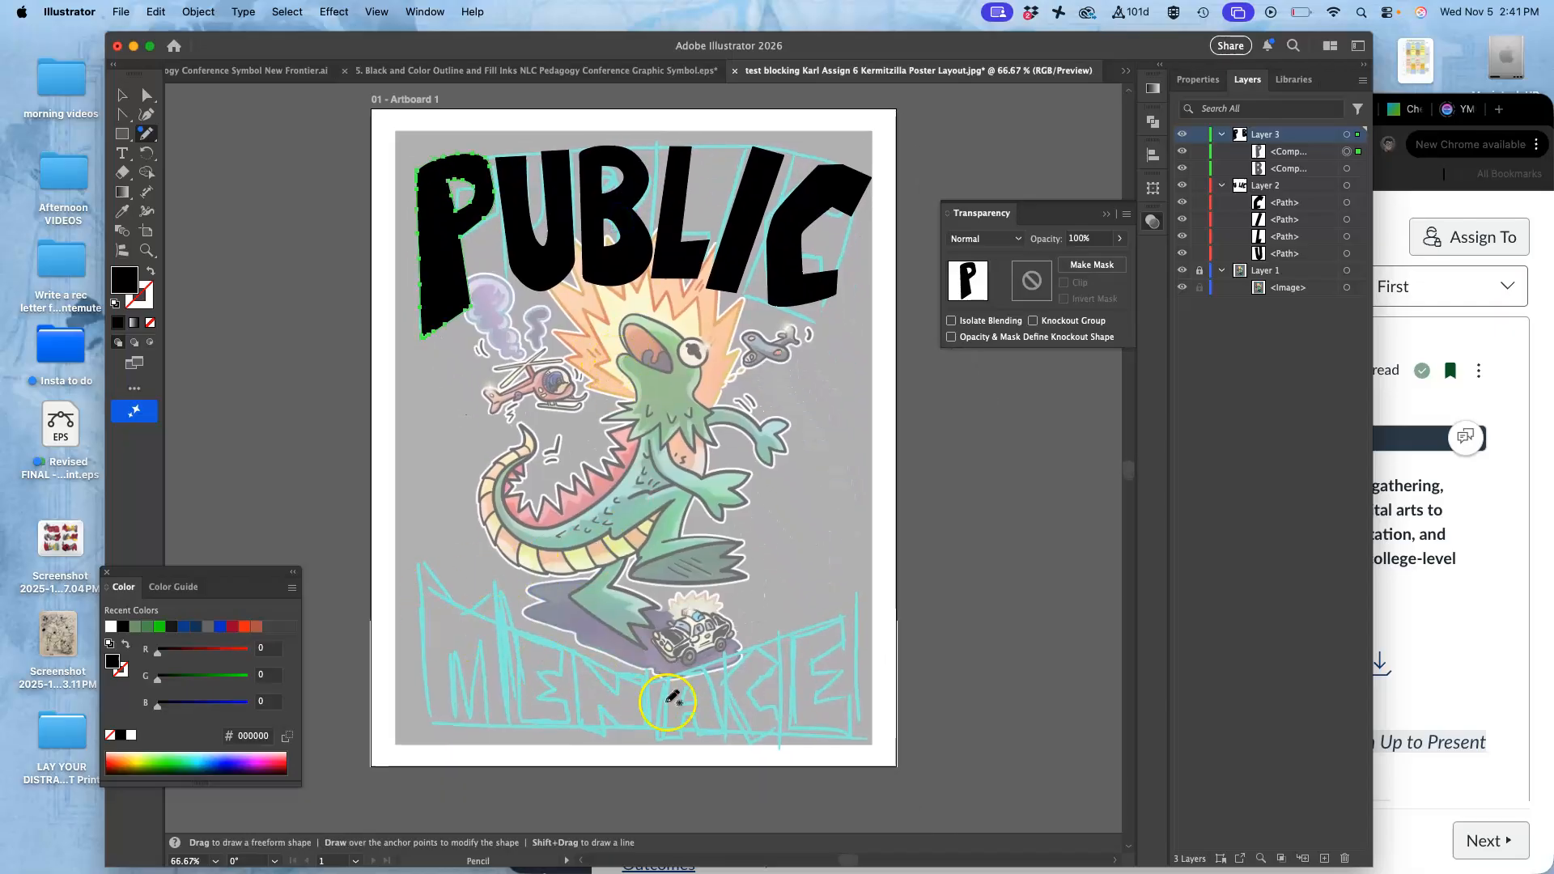
{"action": "left_click", "coordinate": [1199, 135]}
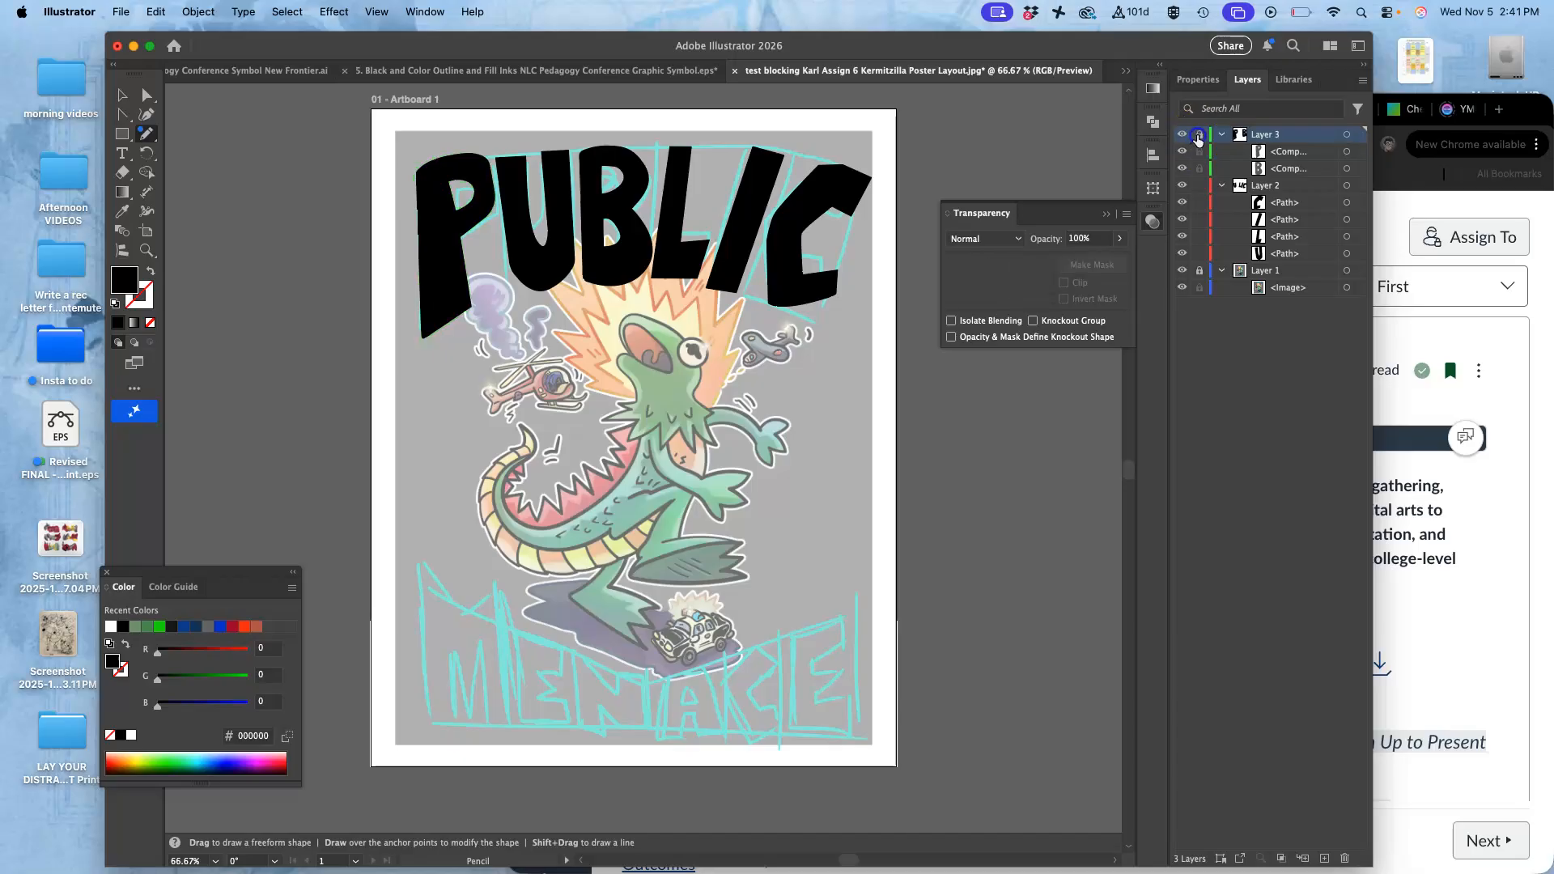
{"action": "left_click", "coordinate": [1222, 135]}
{"action": "left_click", "coordinate": [1200, 151]}
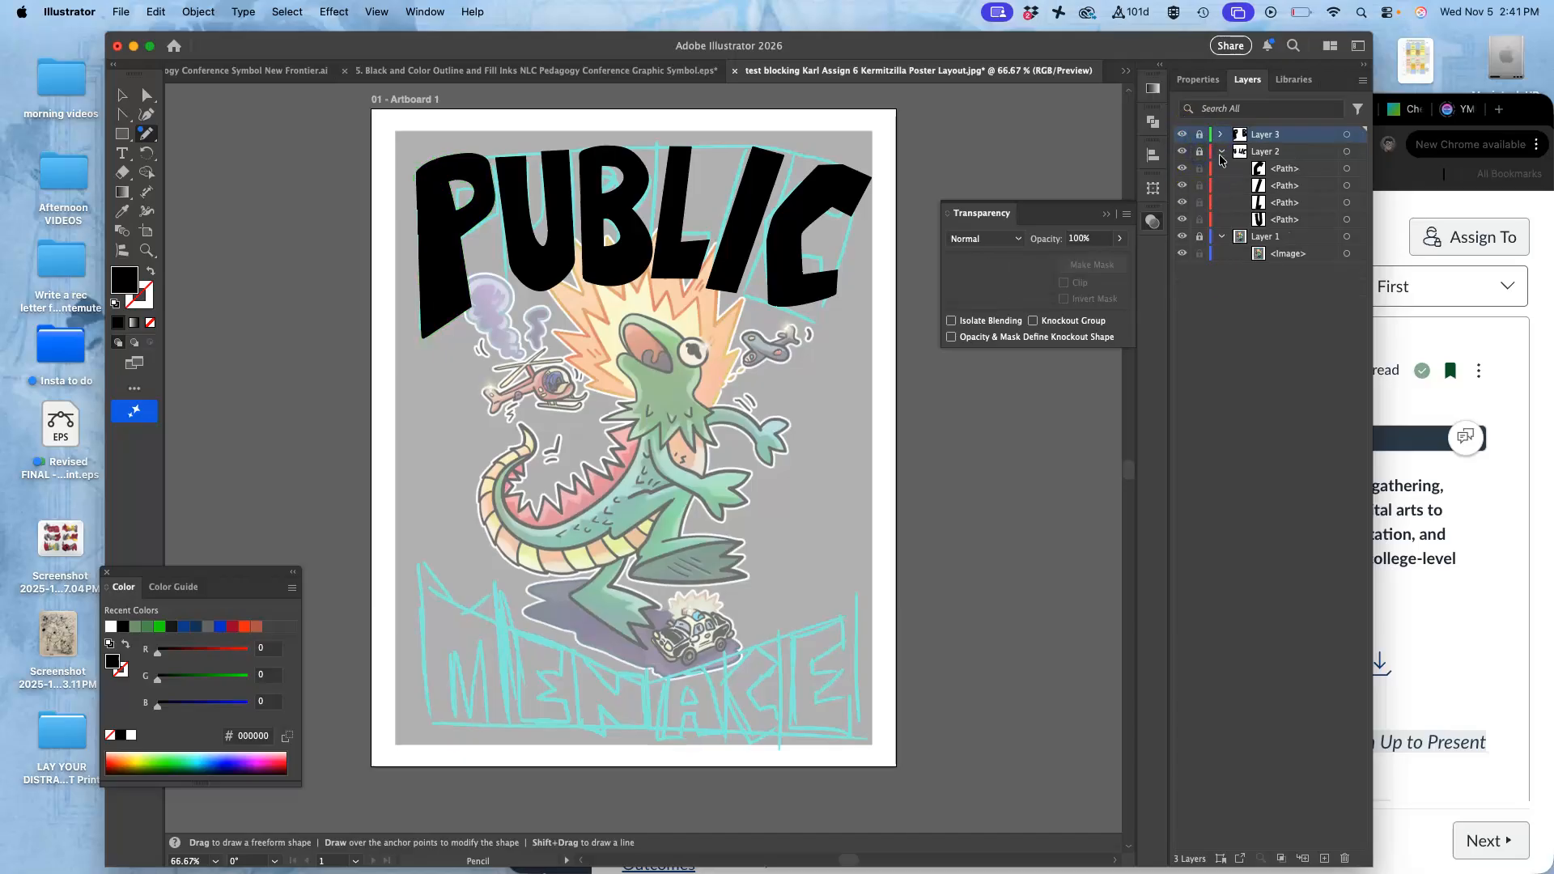
{"action": "left_click", "coordinate": [1221, 151]}
- Add a new layer and create an area text frame across the poster's lower part, covering the MENACE sketch
{"action": "left_click", "coordinate": [1323, 856]}
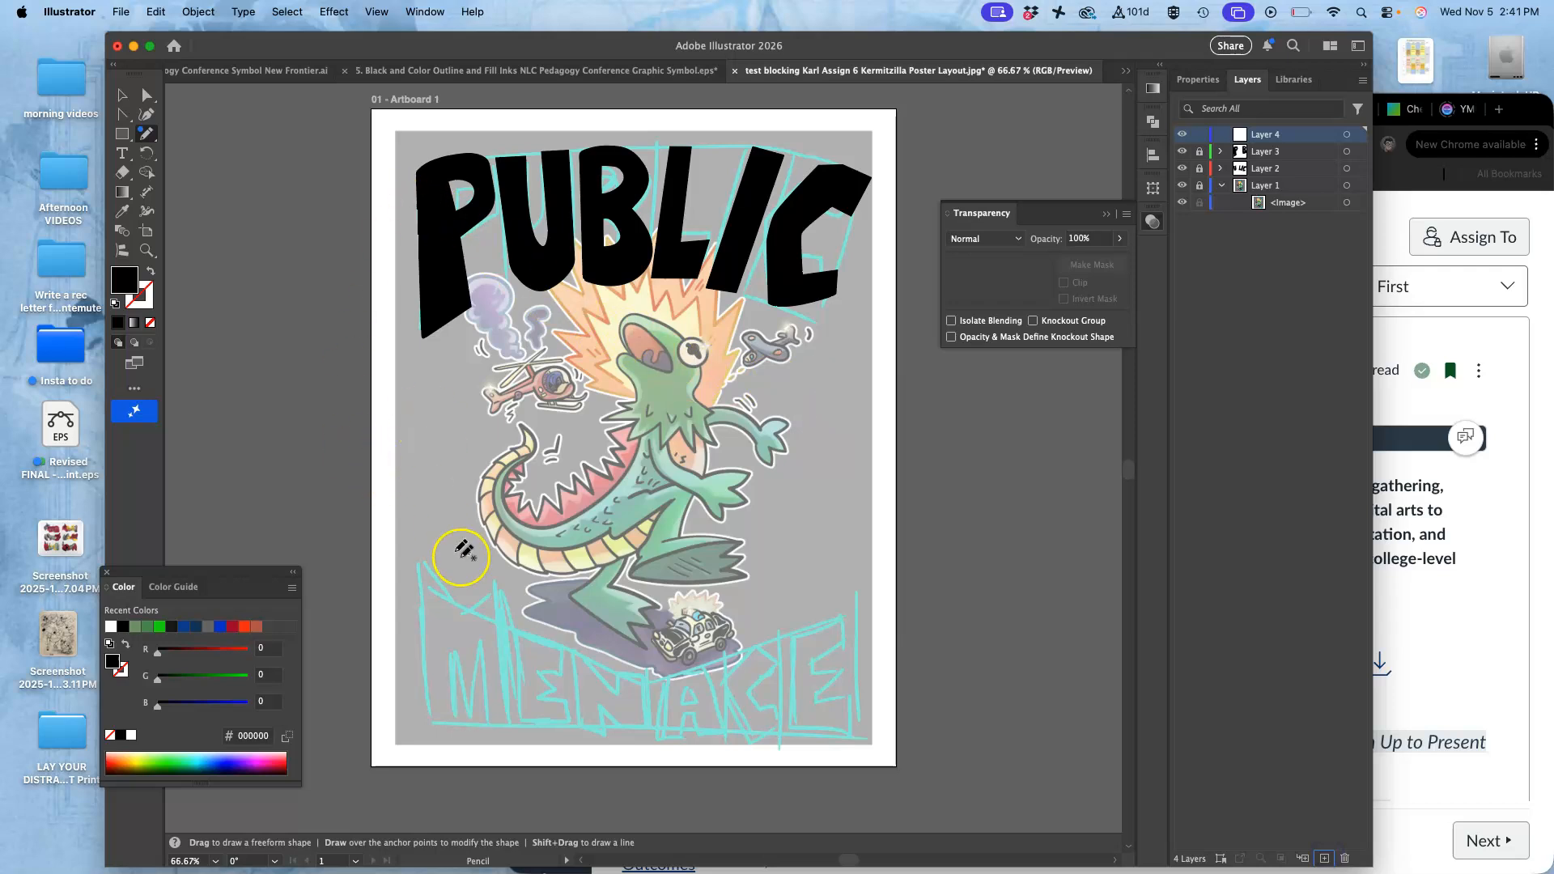
{"action": "left_click", "coordinate": [121, 155]}
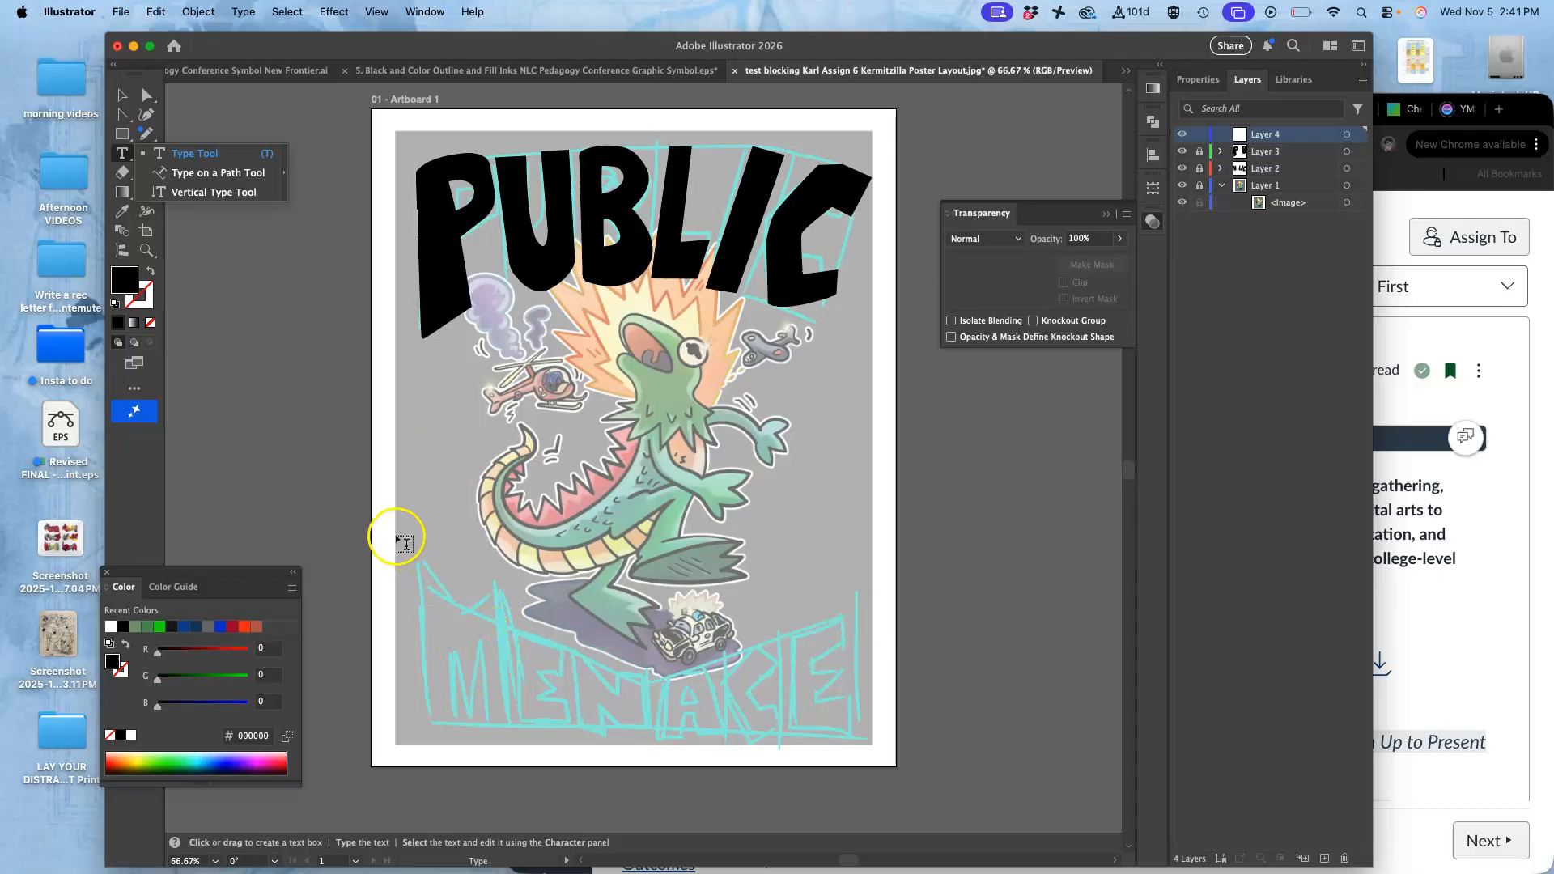
{"action": "left_click_drag", "start_coordinate": [396, 531], "coordinate": [870, 740]}
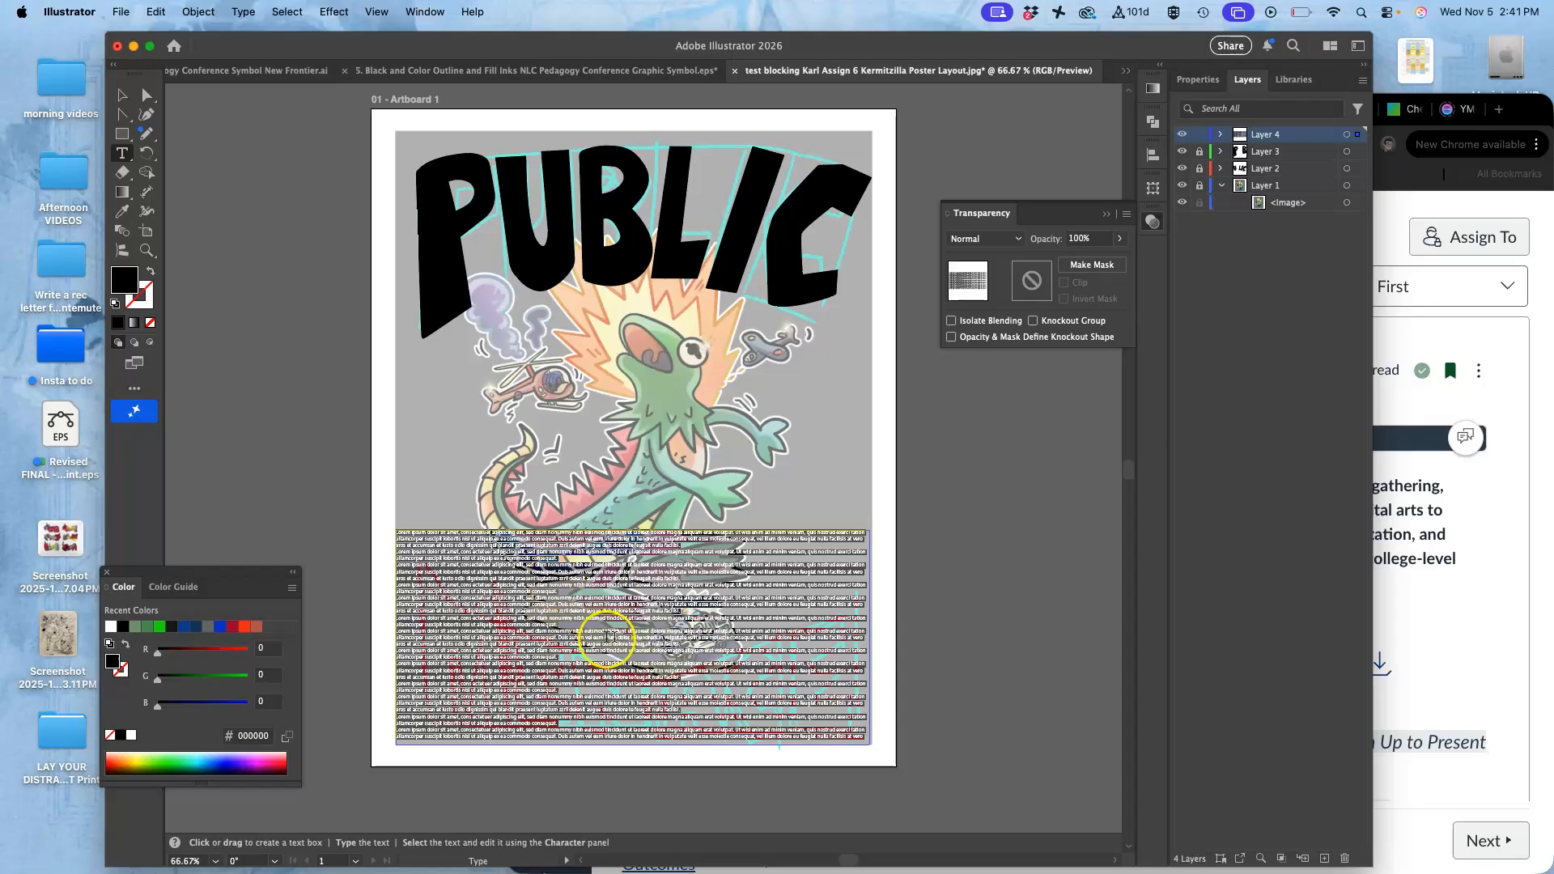
{"action": "key", "text": "super+equal"}
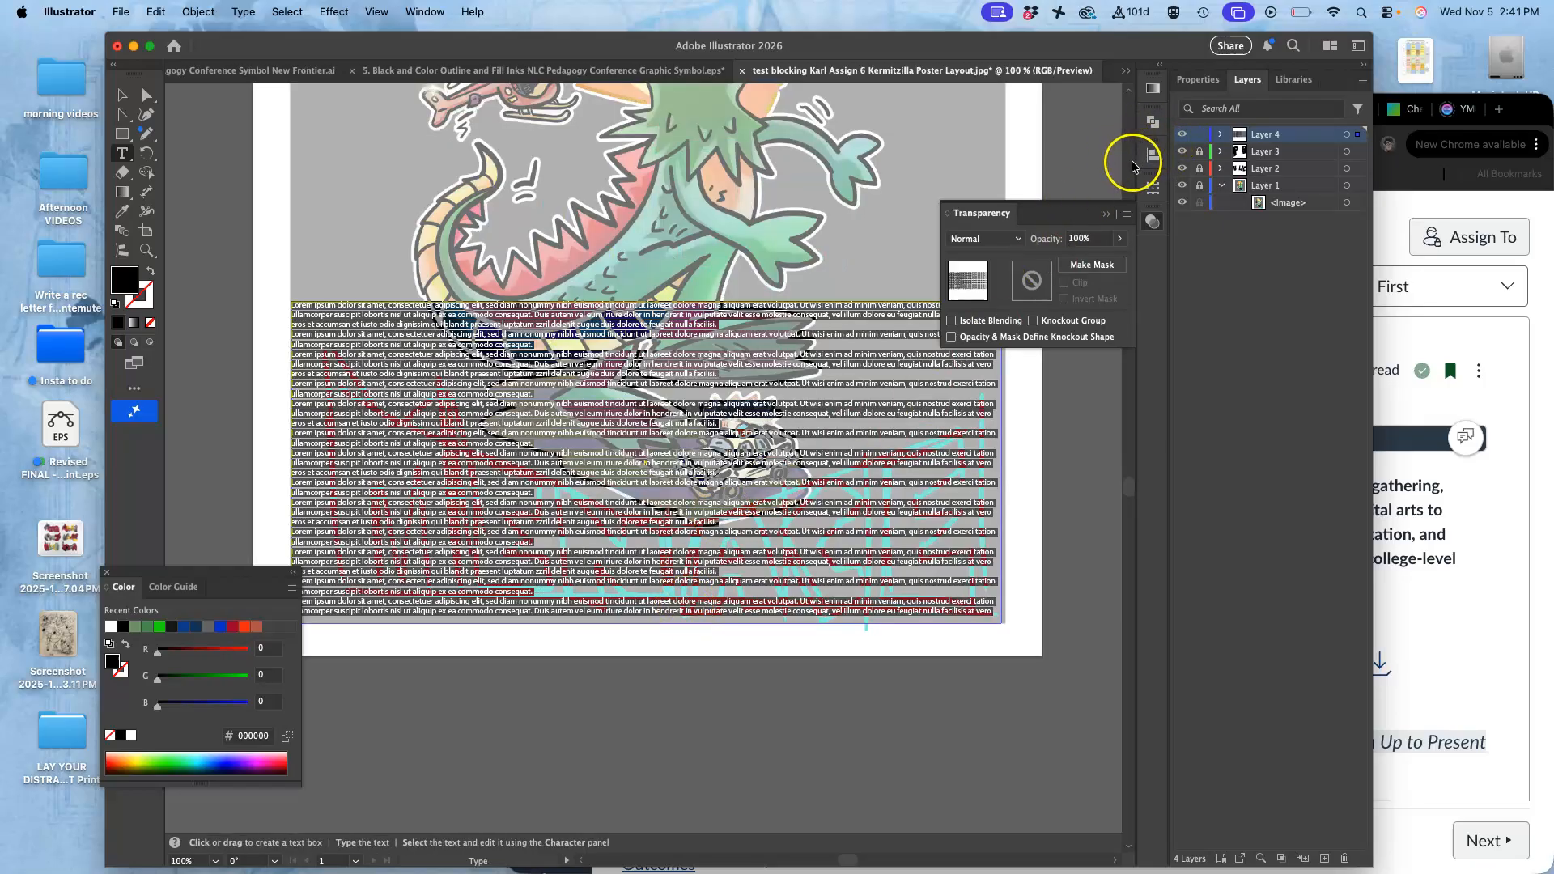
- Enlarge the placeholder text to 555 pt and reduce its font size to about 391 pt
{"action": "left_click", "coordinate": [1200, 80]}
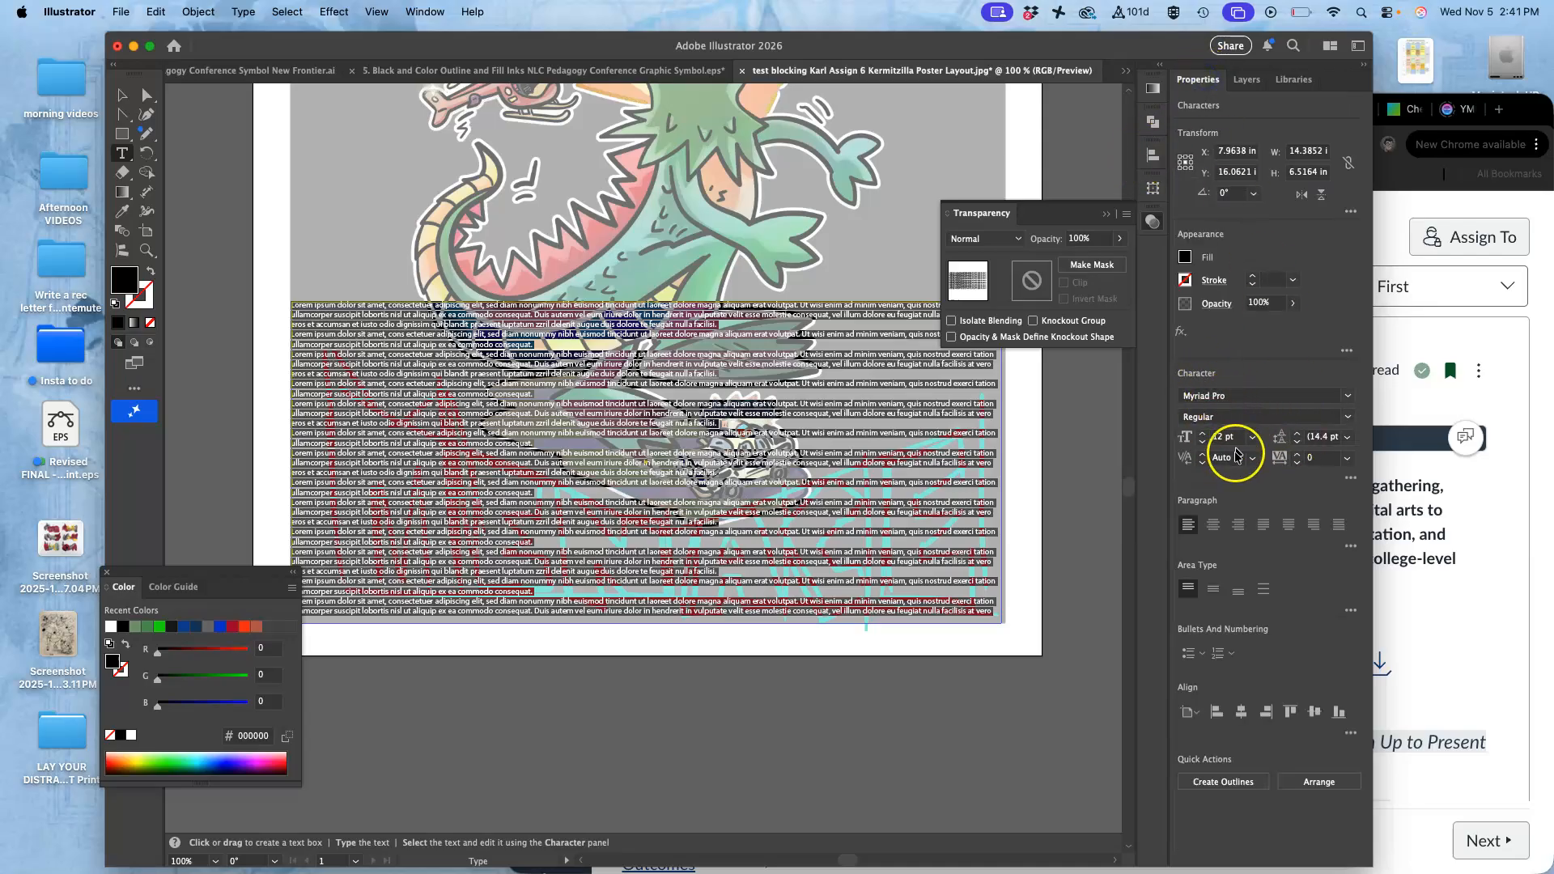
{"action": "left_click", "coordinate": [1233, 396]}
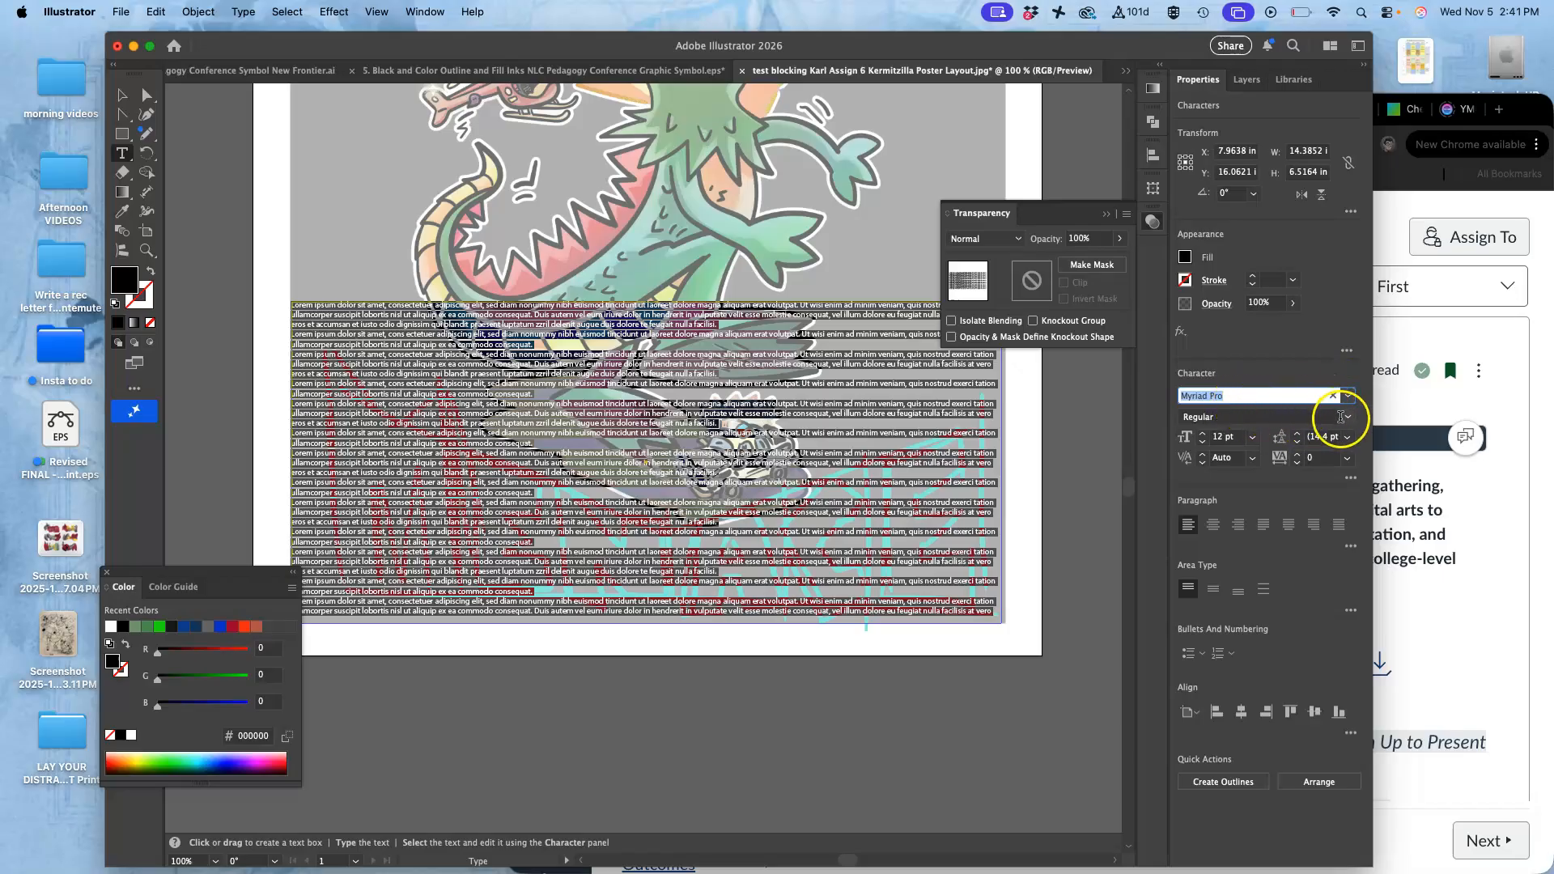
{"action": "left_click", "coordinate": [1341, 415]}
{"action": "left_click", "coordinate": [1348, 419]}
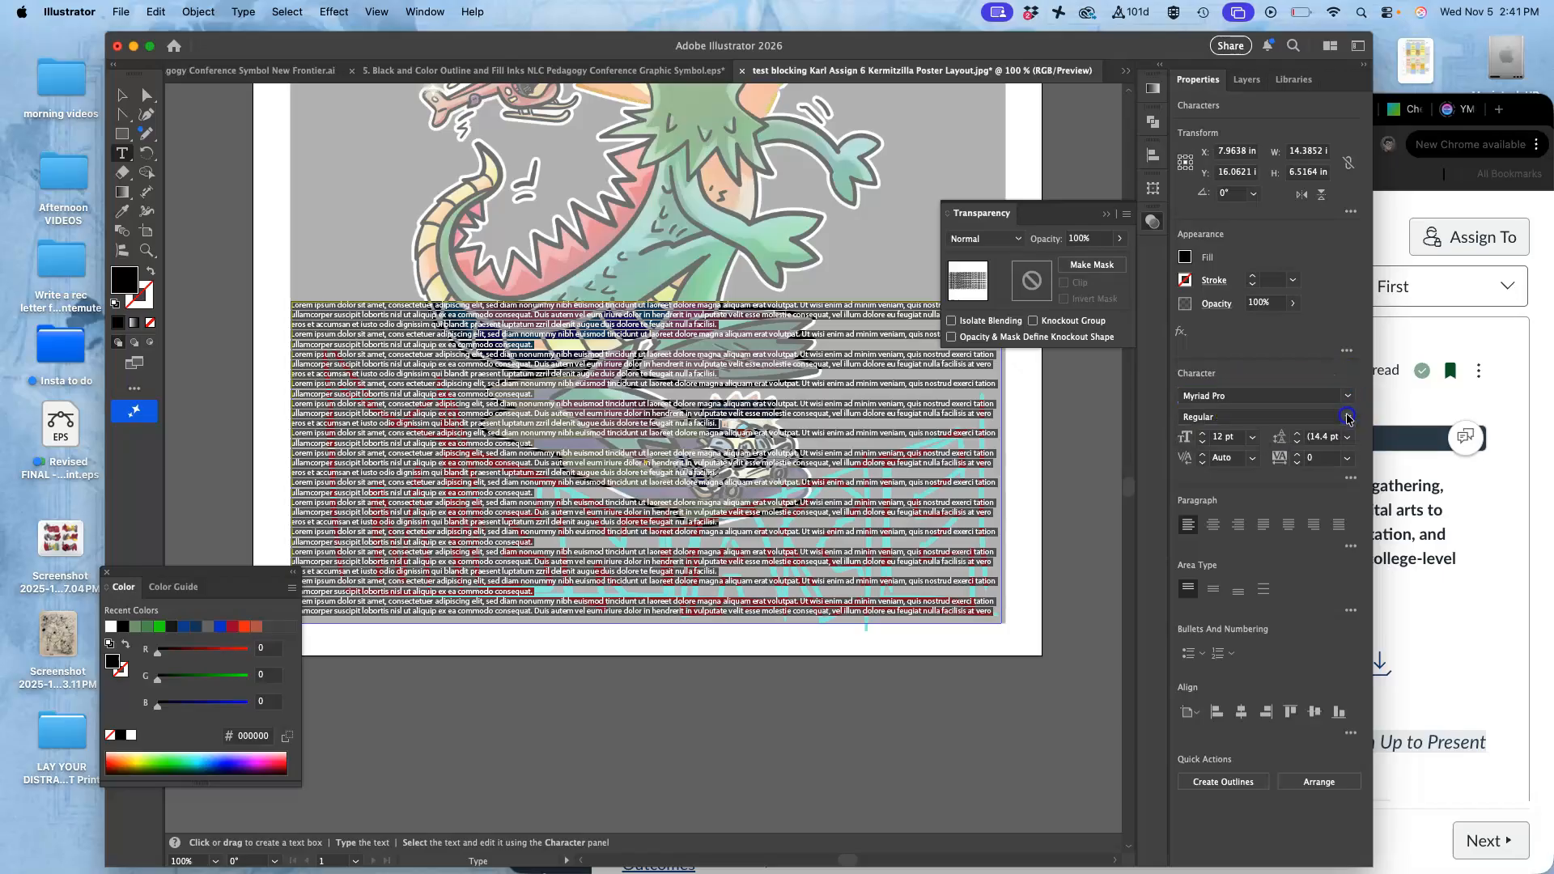
{"action": "left_click", "coordinate": [1220, 438]}
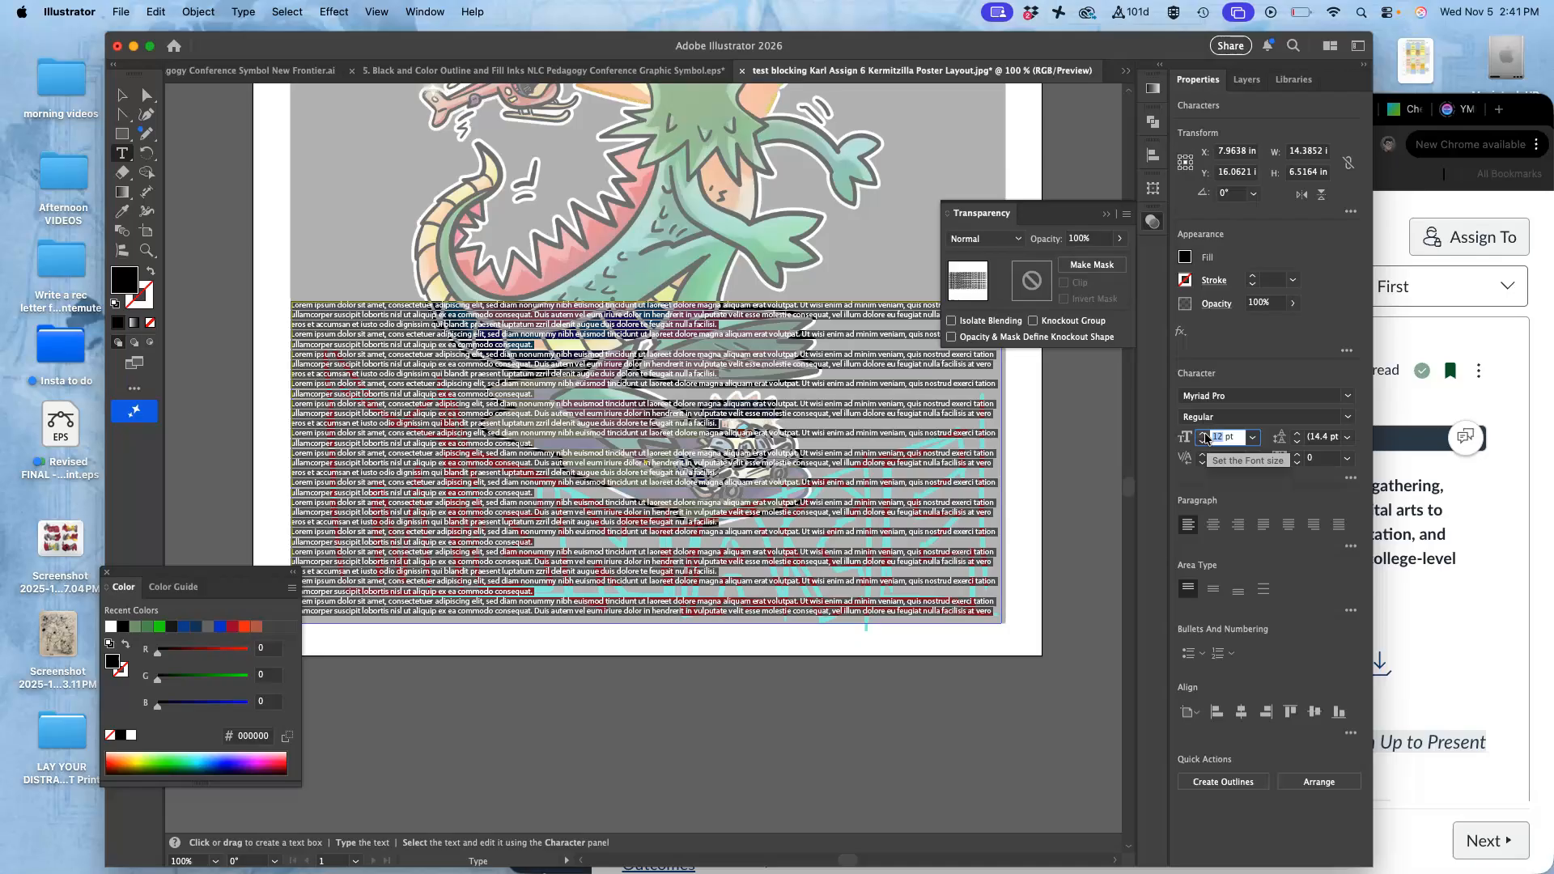
{"action": "key", "text": "Return"}
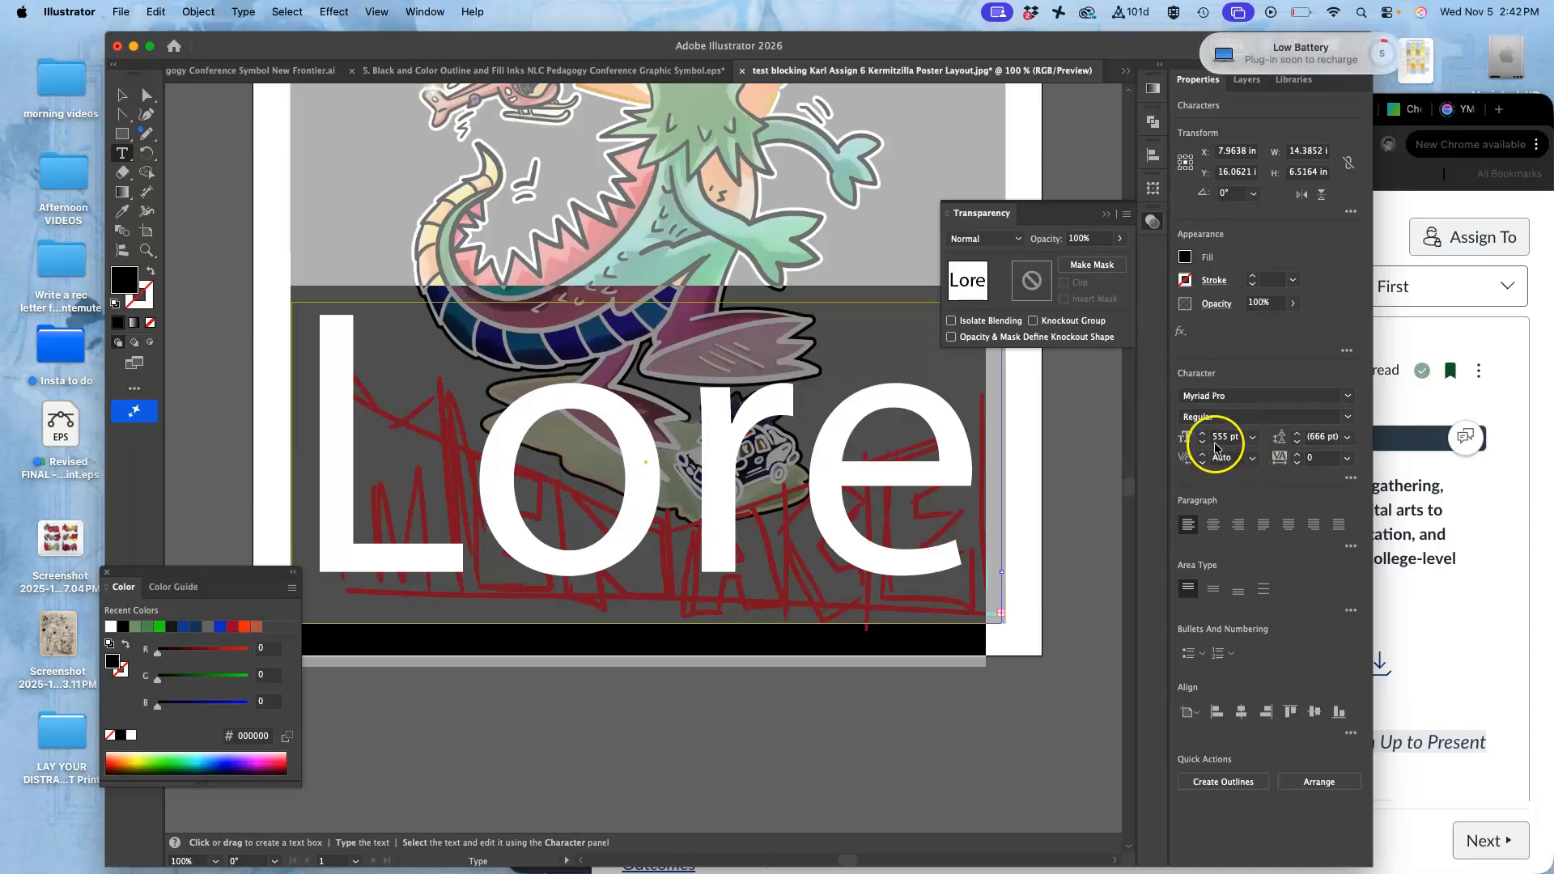
{"action": "left_click_drag", "start_coordinate": [1202, 444], "coordinate": [1201, 441]}
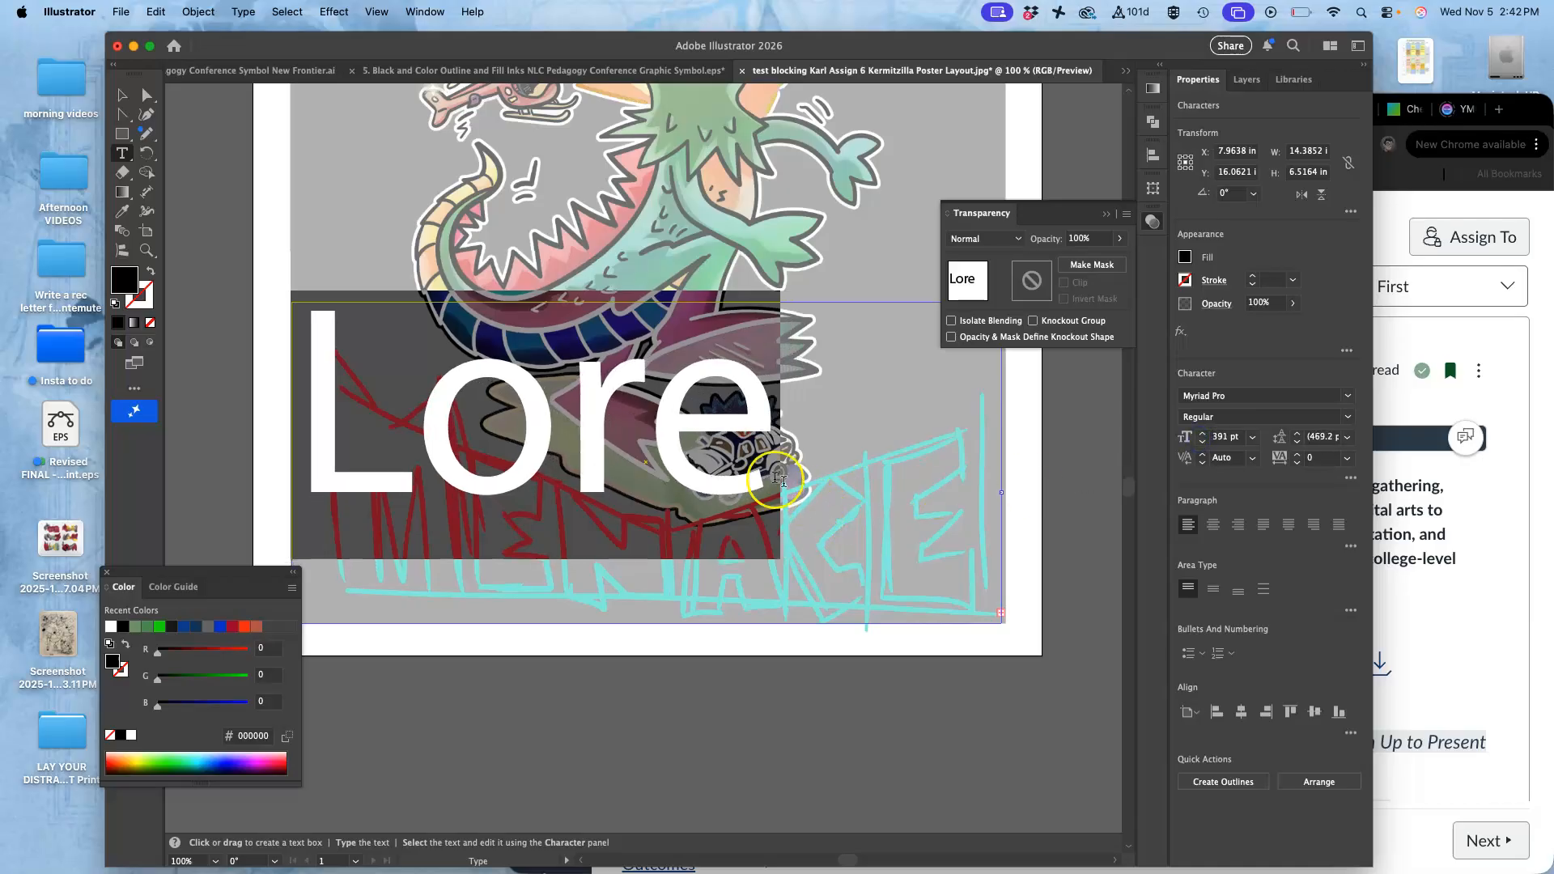
- Replace the placeholder word with MENACE and reduce the text's font size to 255 pt
{"action": "left_click", "coordinate": [783, 480]}
{"action": "double_click", "coordinate": [672, 434]}
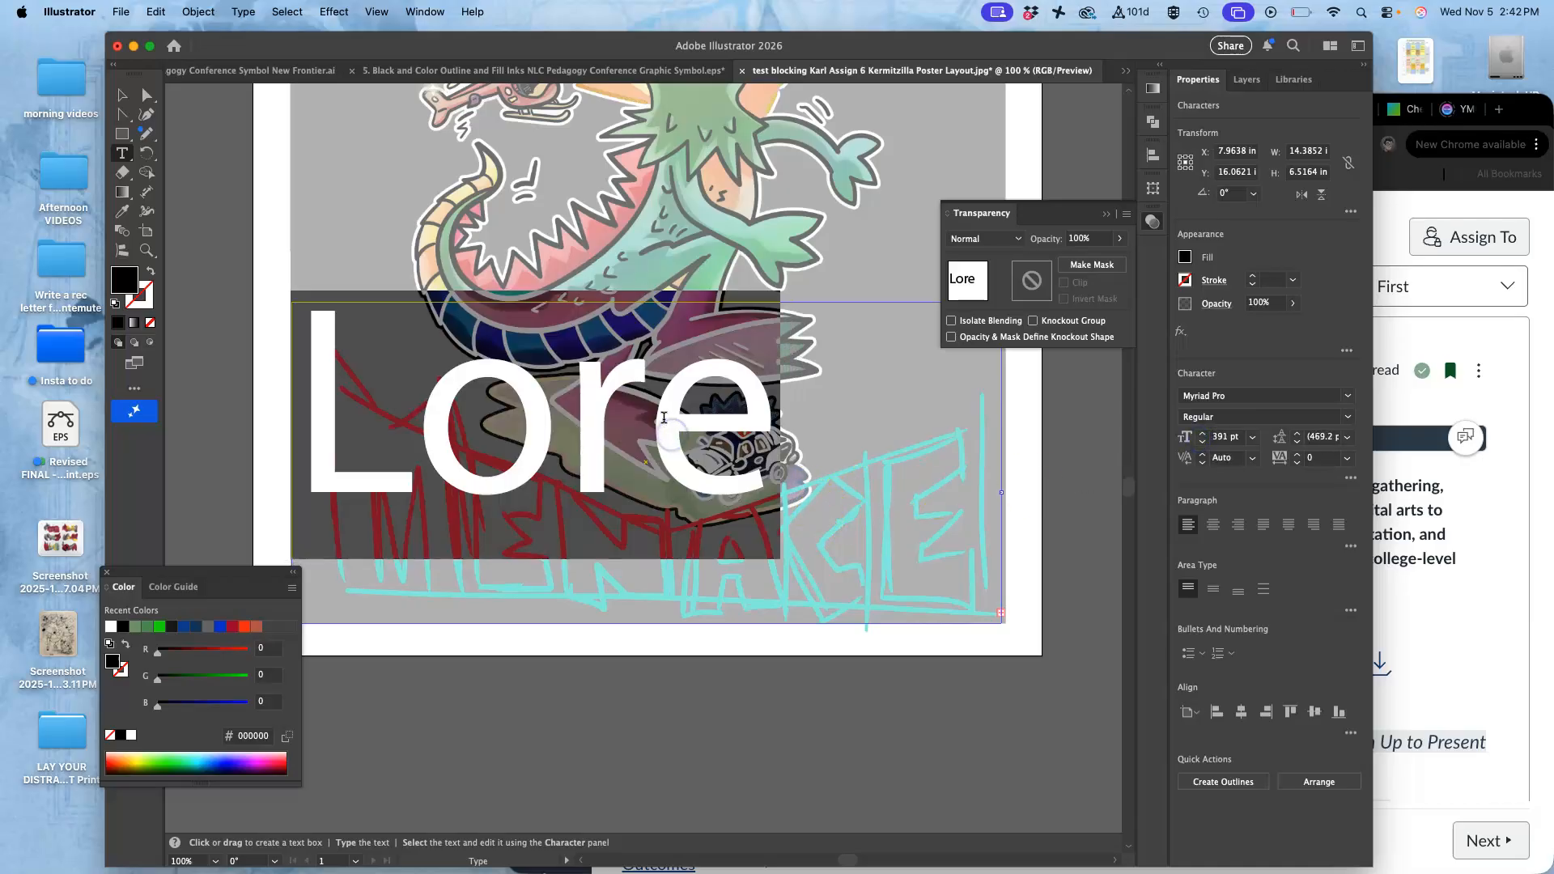
{"action": "type", "text": "MENACE"}
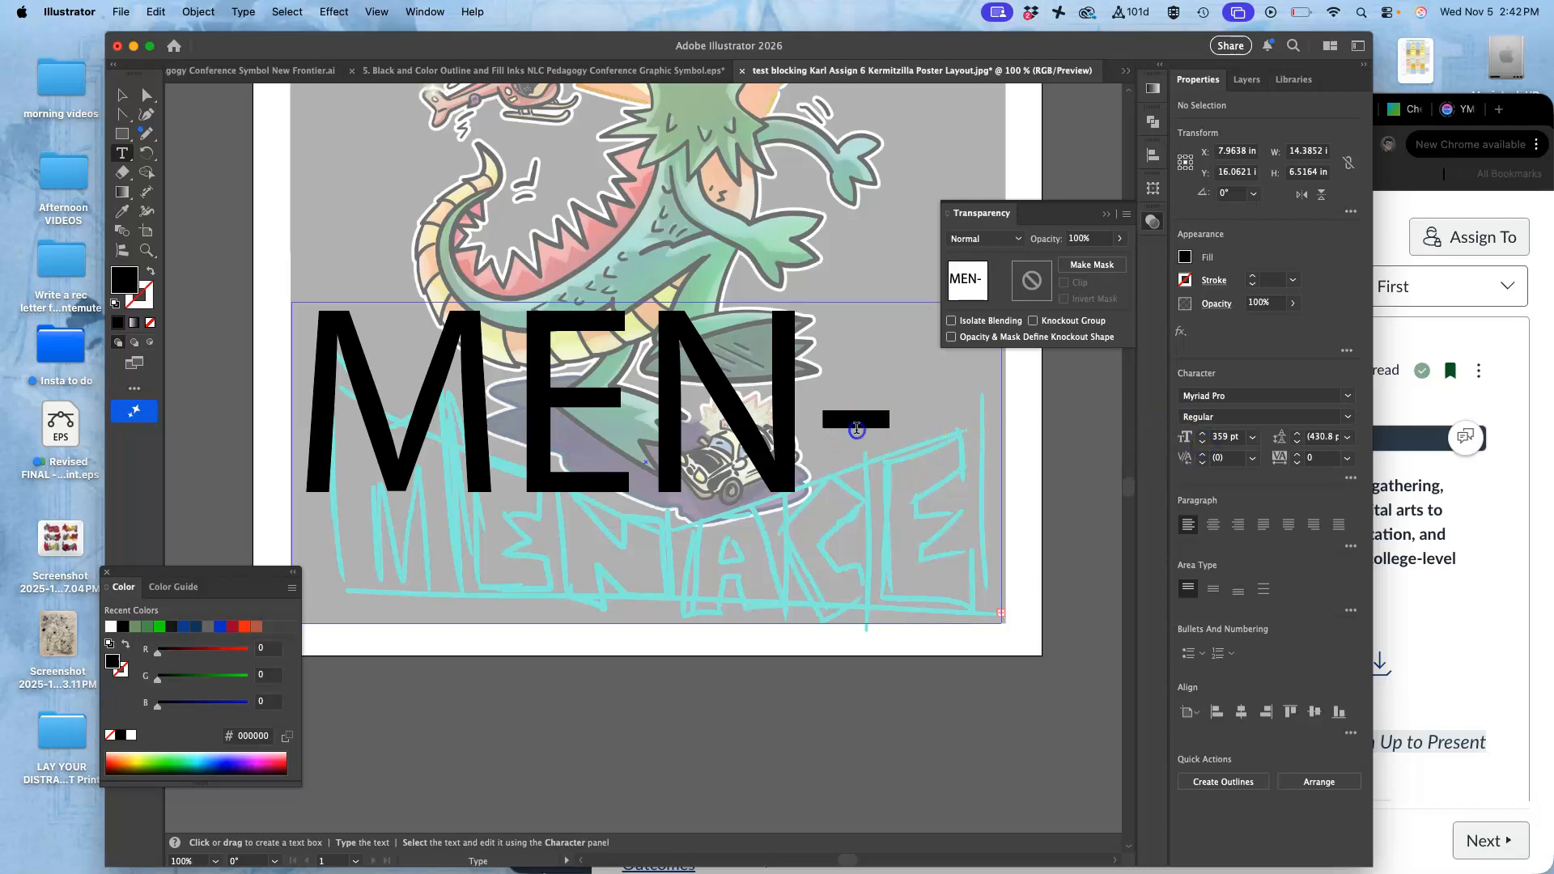
{"action": "triple_click", "coordinate": [857, 429]}
{"action": "left_click", "coordinate": [1203, 444]}
{"action": "left_click_drag", "start_coordinate": [1203, 444], "coordinate": [1203, 444]}
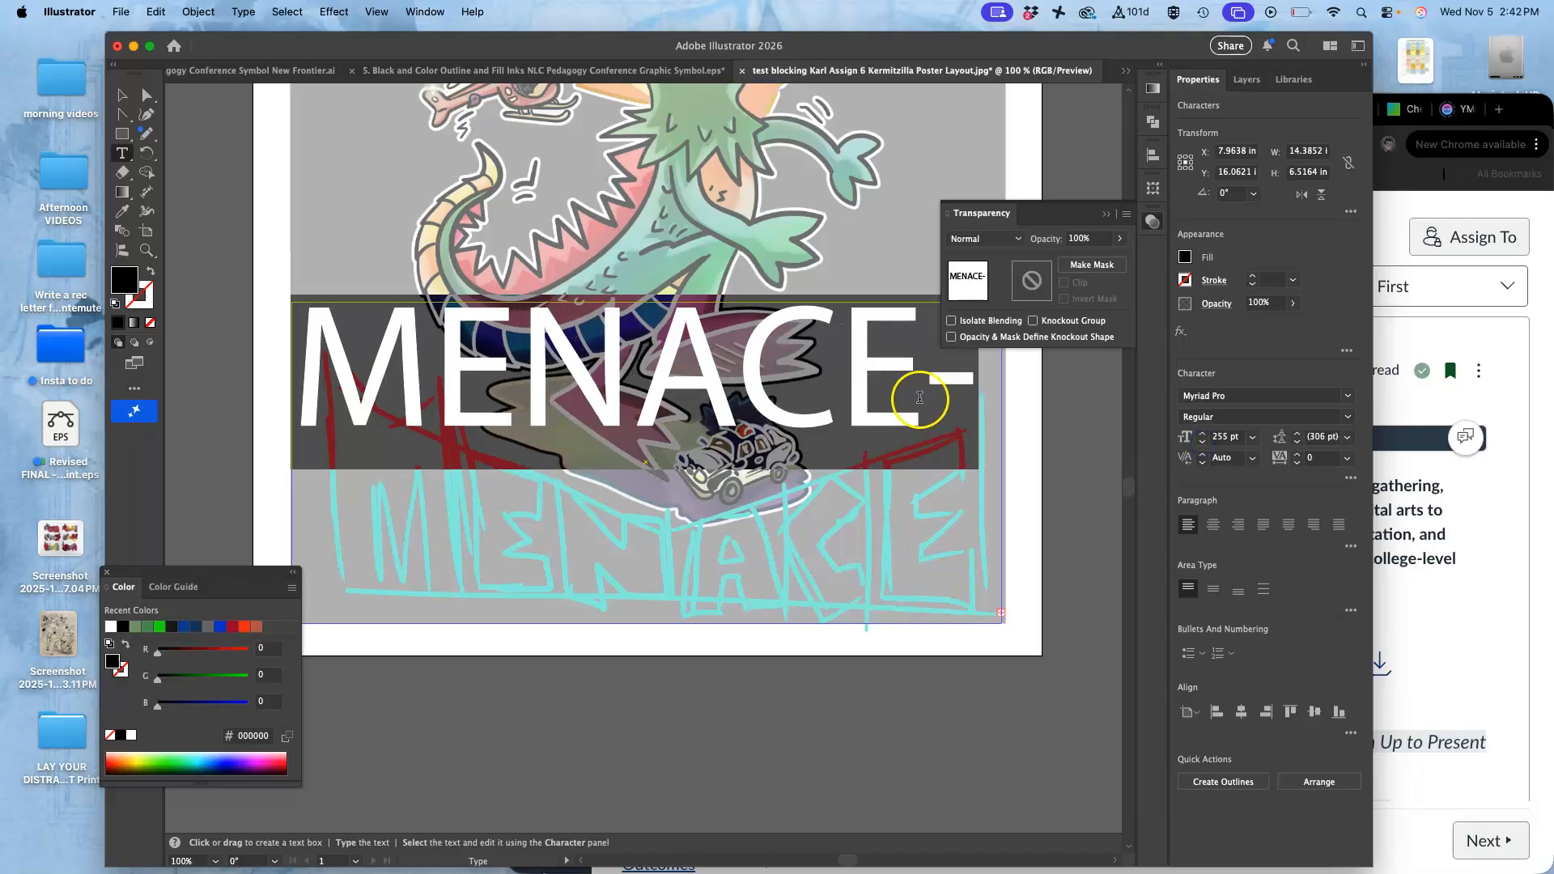
- Try to remove the hyphen after MENACE by deleting the word's last letters, C and E
{"action": "left_click", "coordinate": [924, 388]}
{"action": "left_click", "coordinate": [960, 388], "text": "shift"}
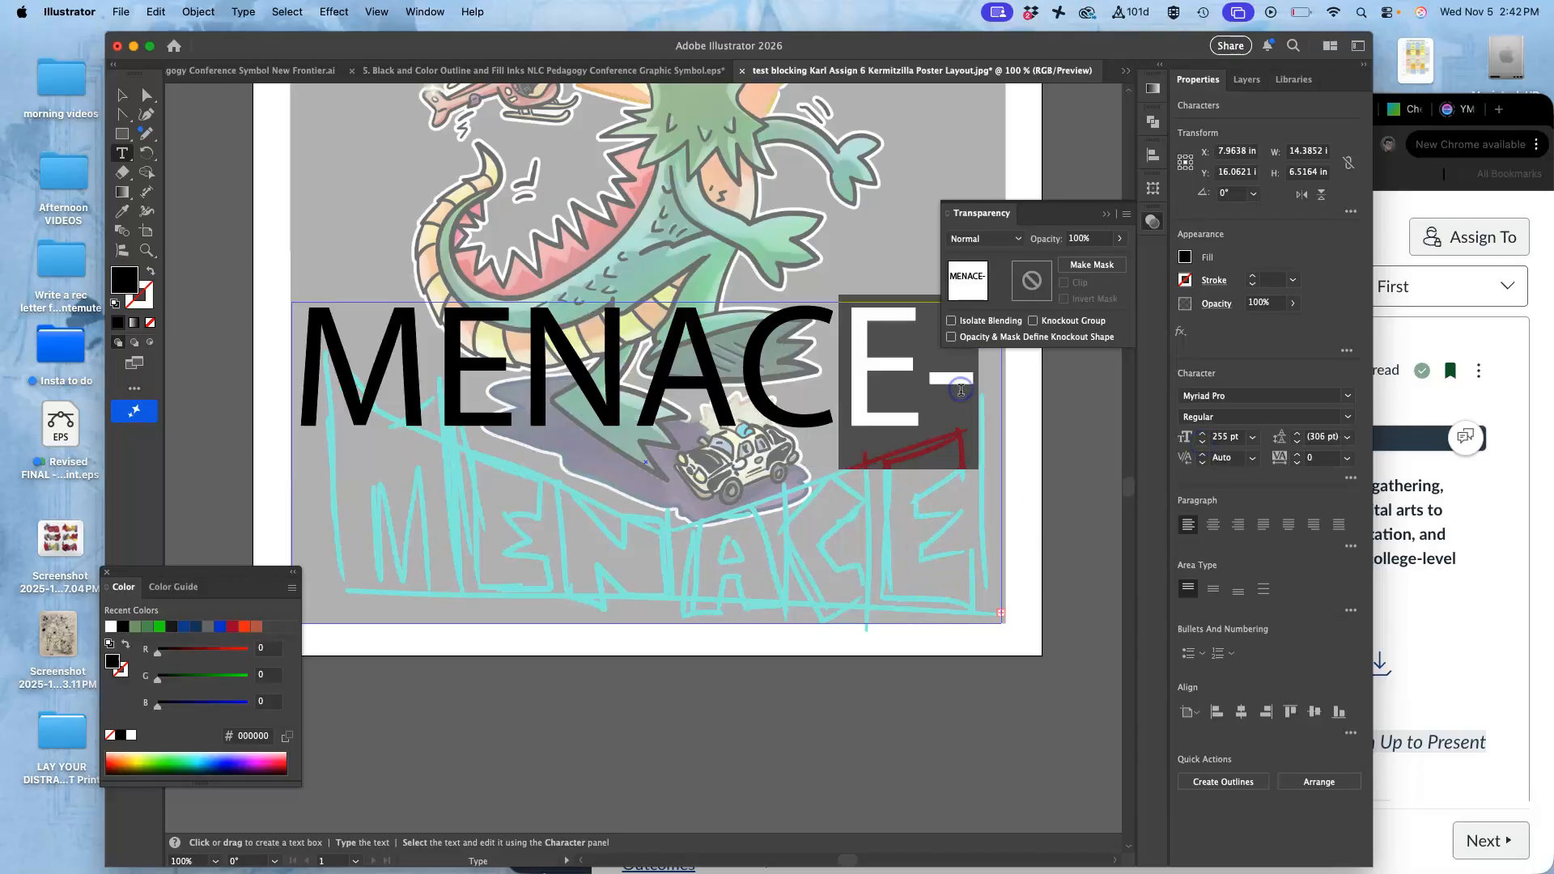
{"action": "left_click", "coordinate": [963, 390]}
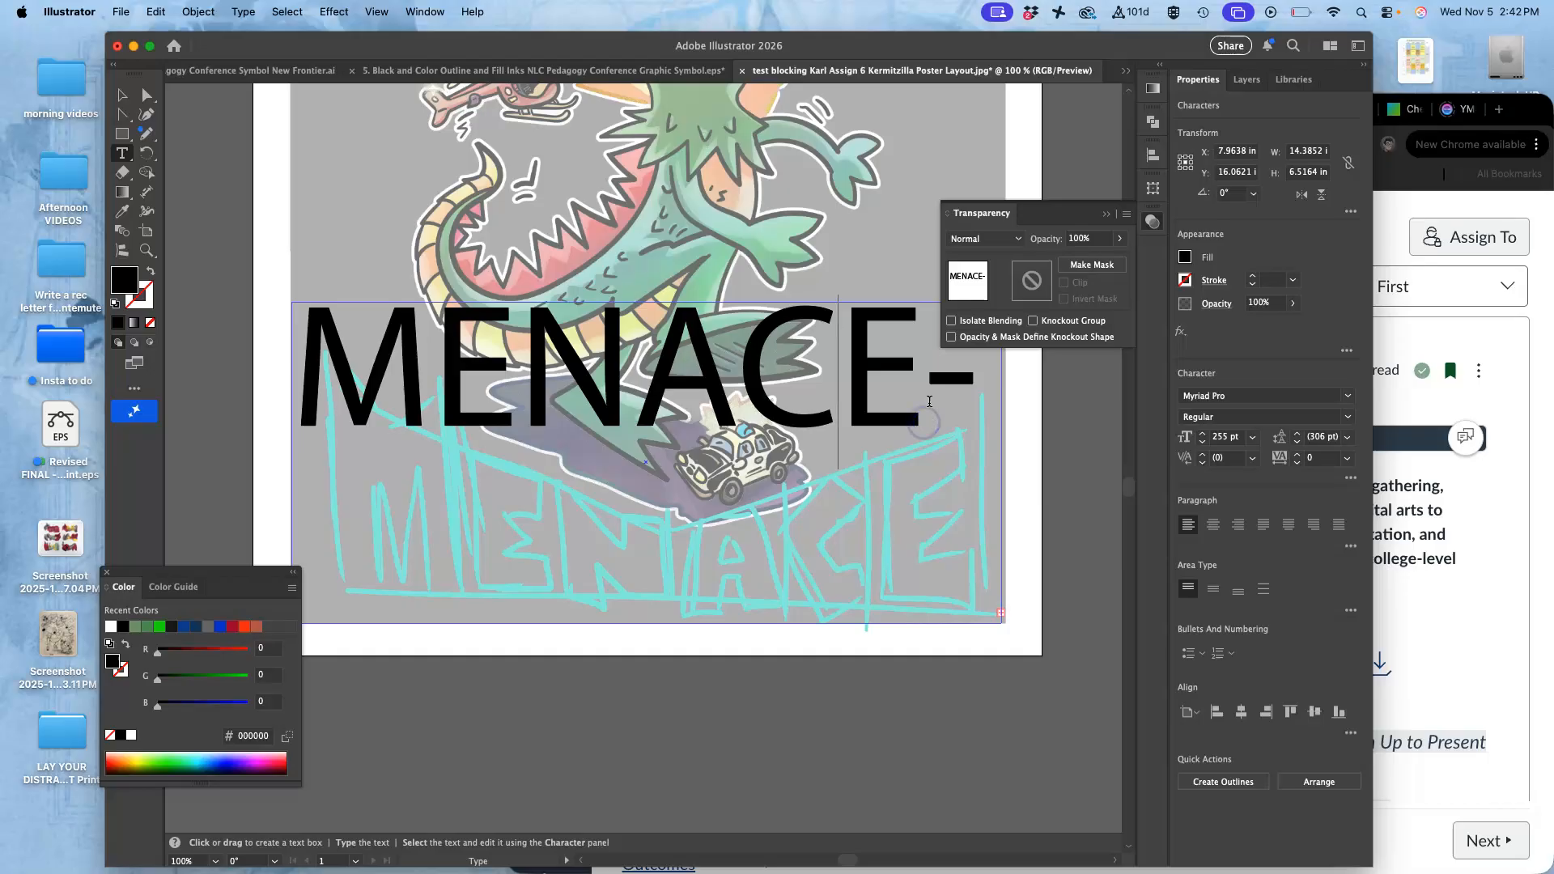
{"action": "key", "text": "BackSpace"}
{"action": "key", "text": "BackSpace"}
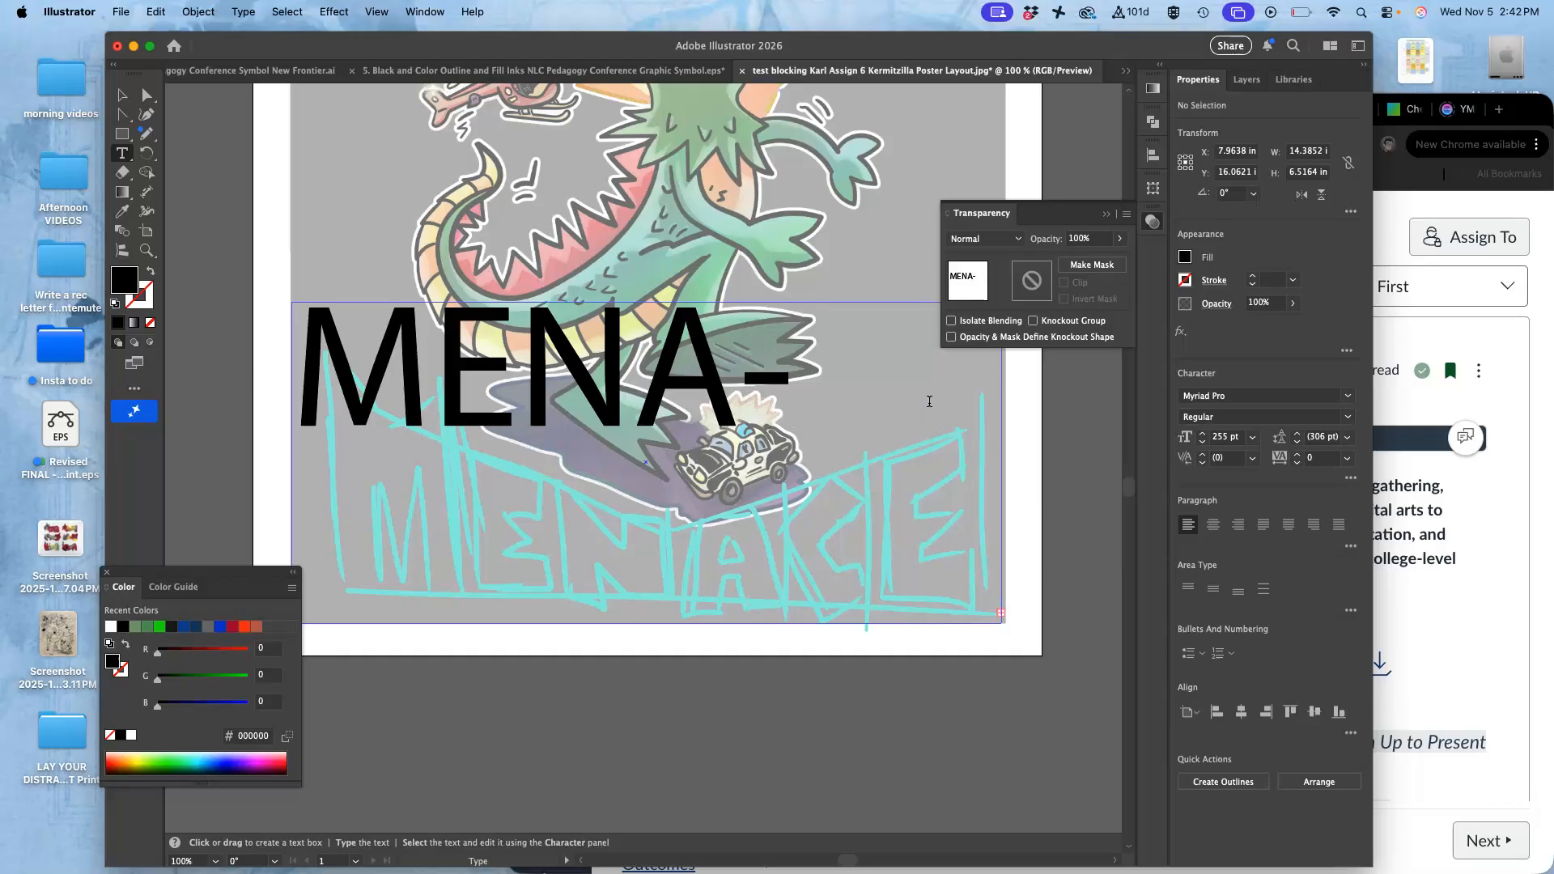
- Widen the text frame past the poster's left edge to about 15.46 in
{"action": "left_click", "coordinate": [144, 95]}
{"action": "left_click", "coordinate": [123, 96]}
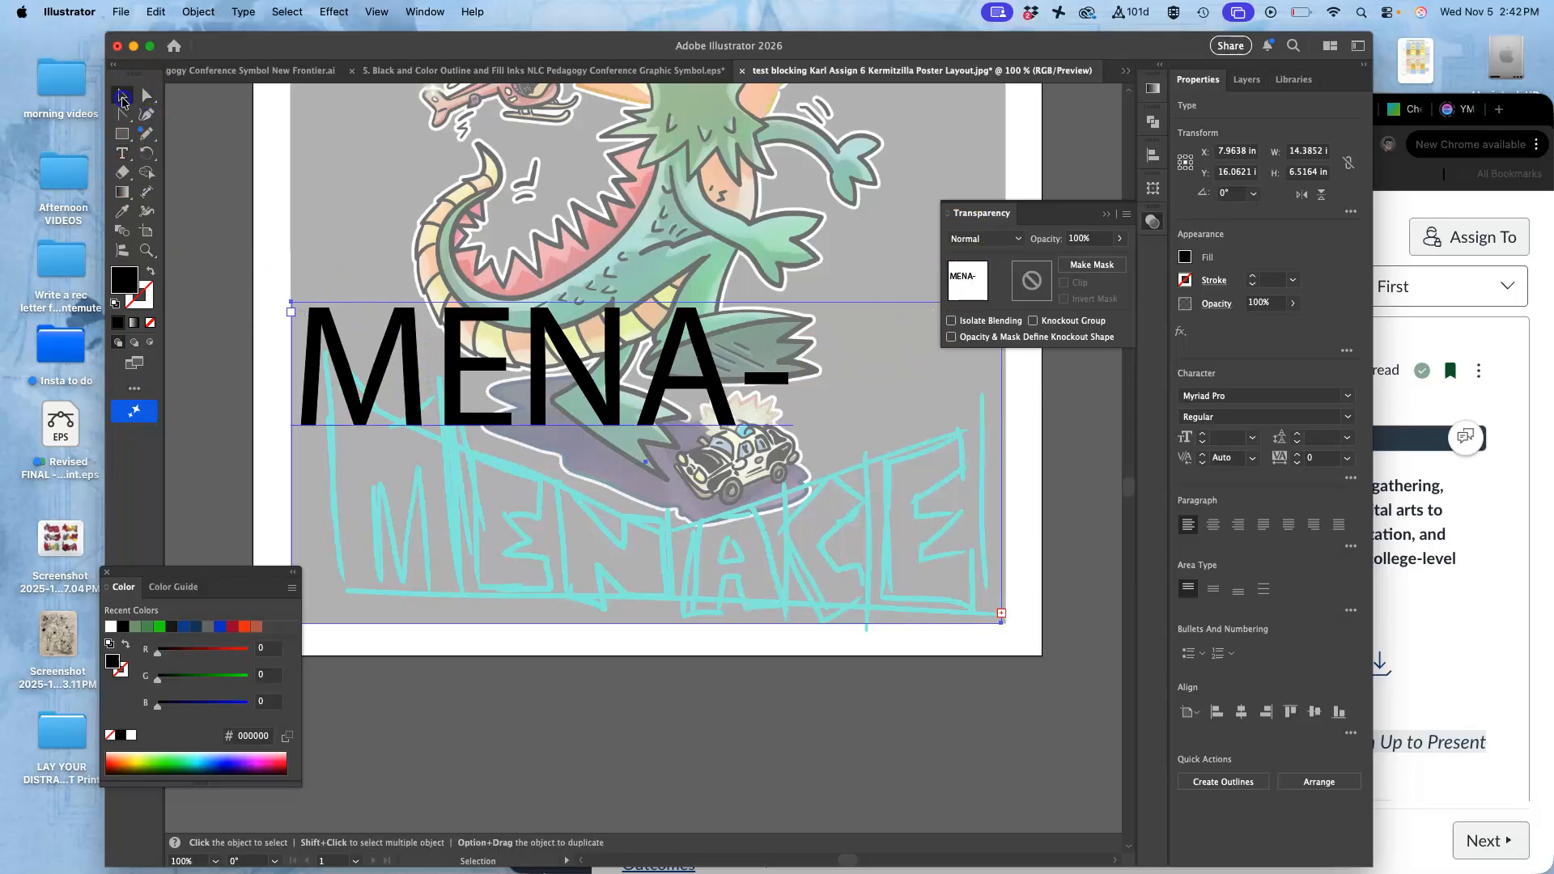
{"action": "left_click_drag", "start_coordinate": [292, 311], "coordinate": [238, 307]}
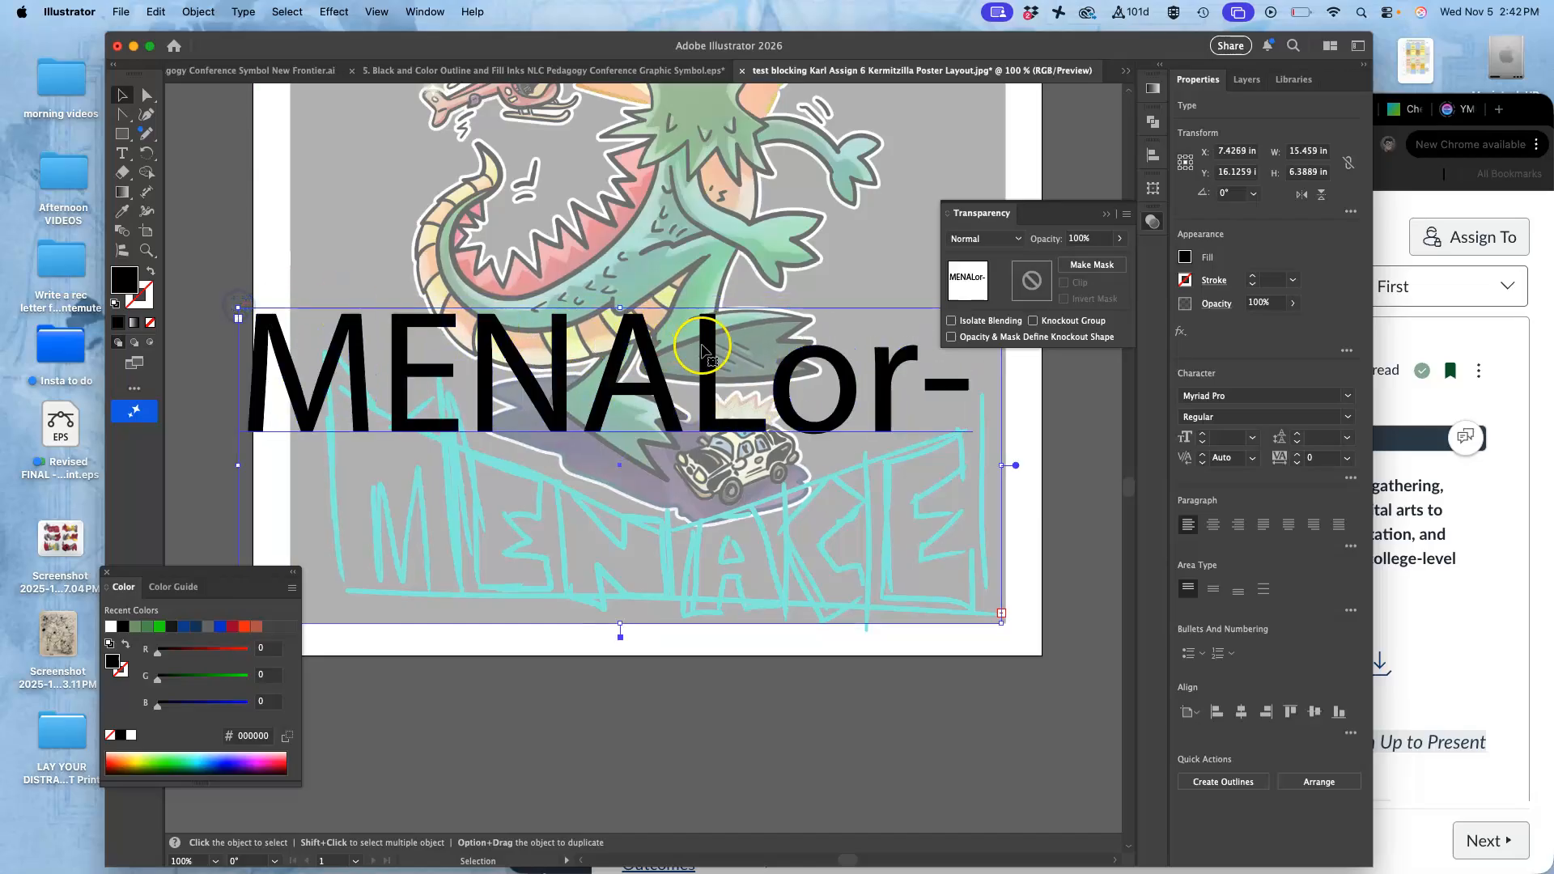
- Replace the leftover placeholder letters and hyphen after MENA with CE to complete the word MENACE
{"action": "left_click", "coordinate": [146, 96]}
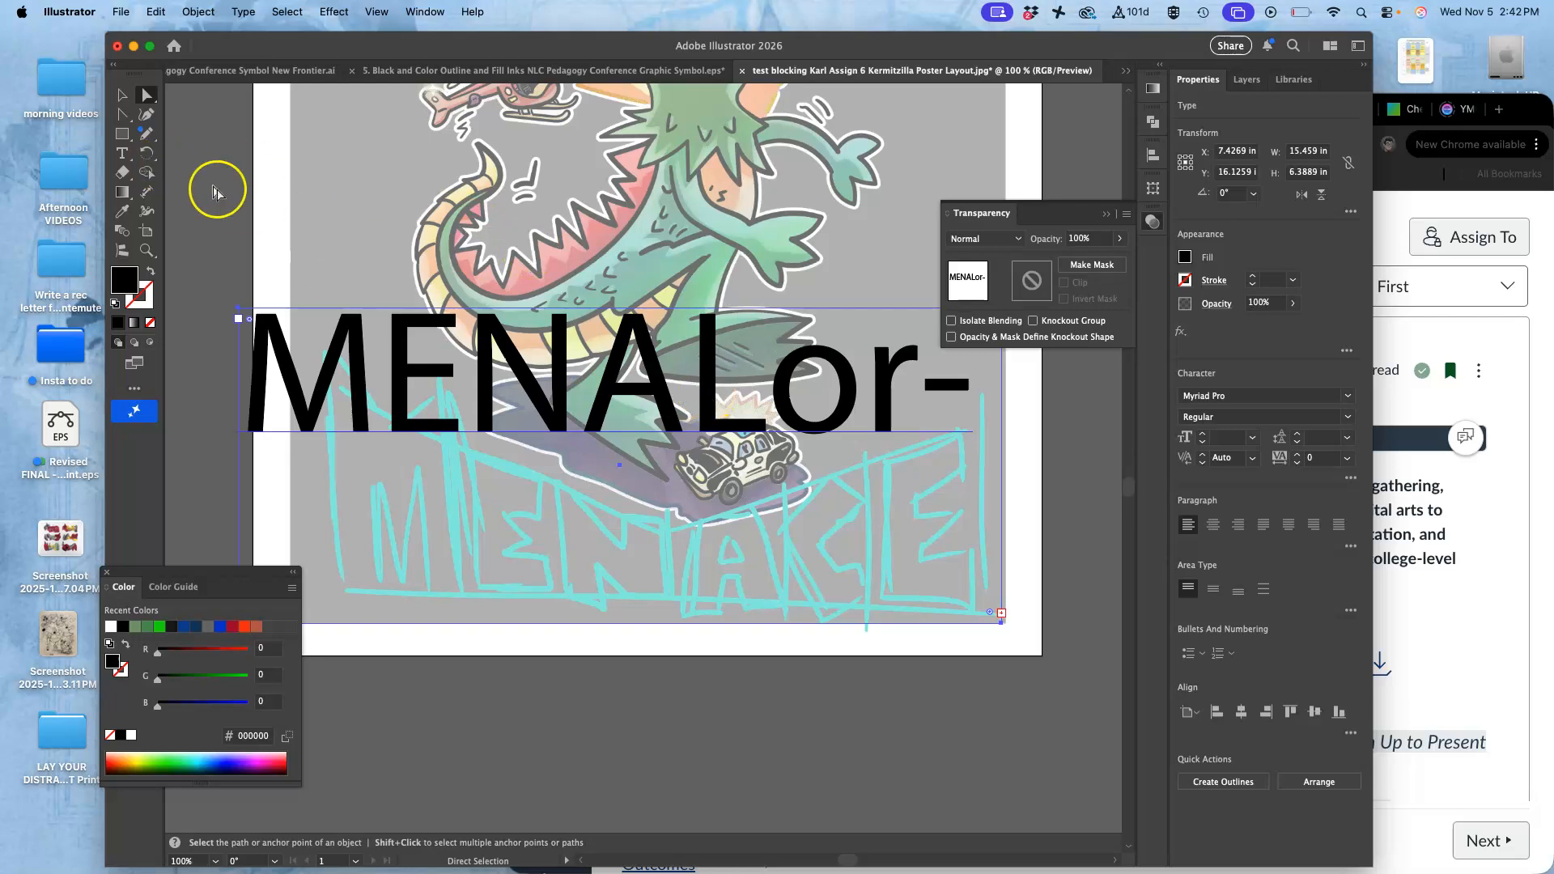
{"action": "left_click", "coordinate": [127, 158]}
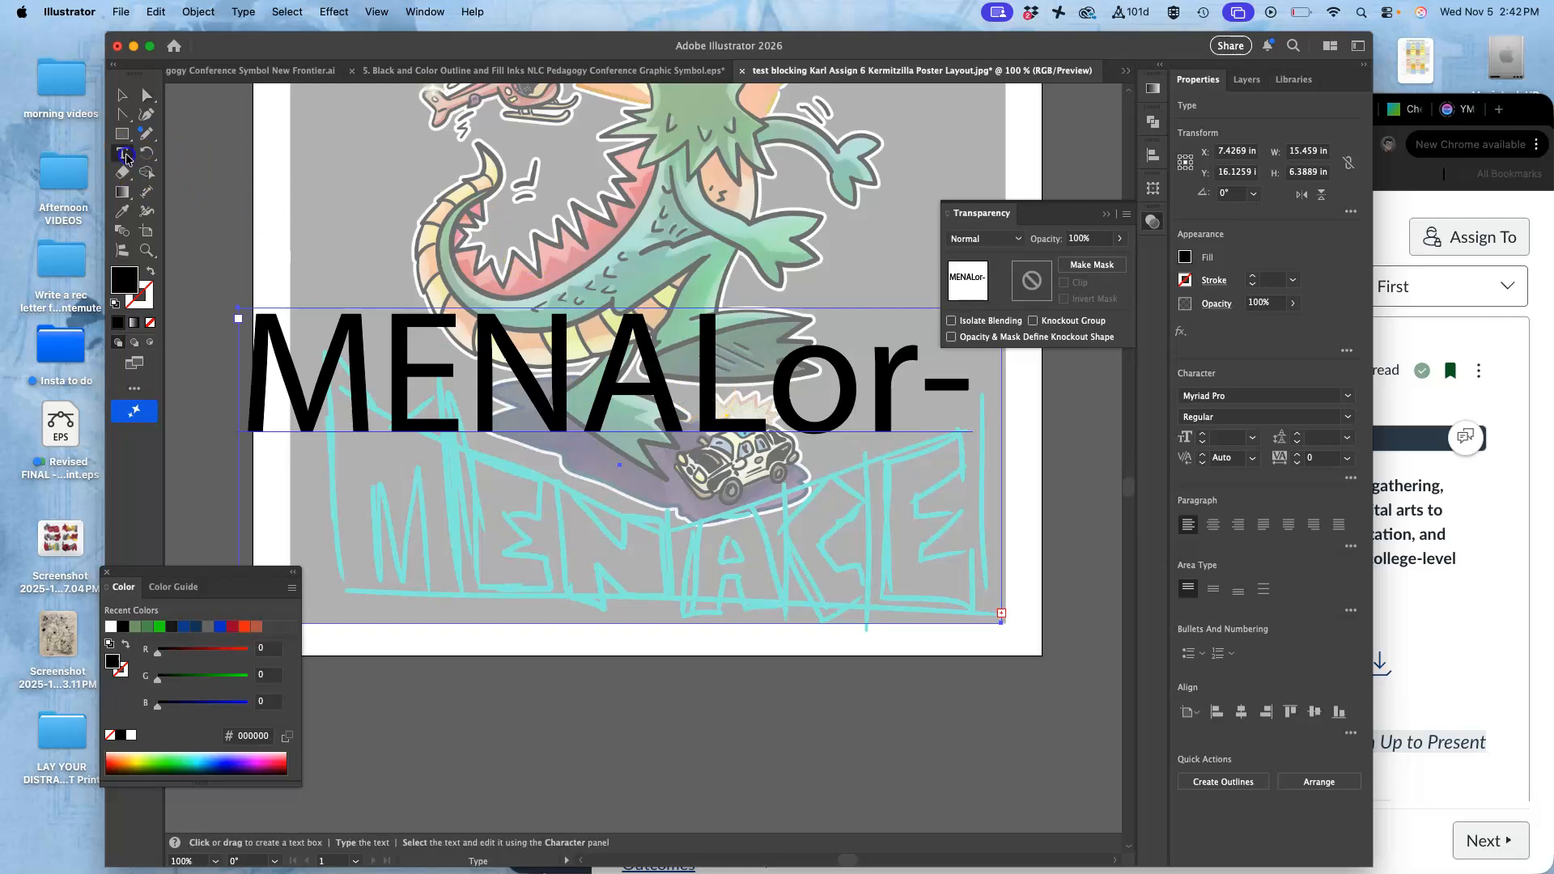
{"action": "left_click", "coordinate": [695, 373]}
{"action": "left_click_drag", "start_coordinate": [692, 381], "coordinate": [1028, 417]}
{"action": "type", "text": "CE"}
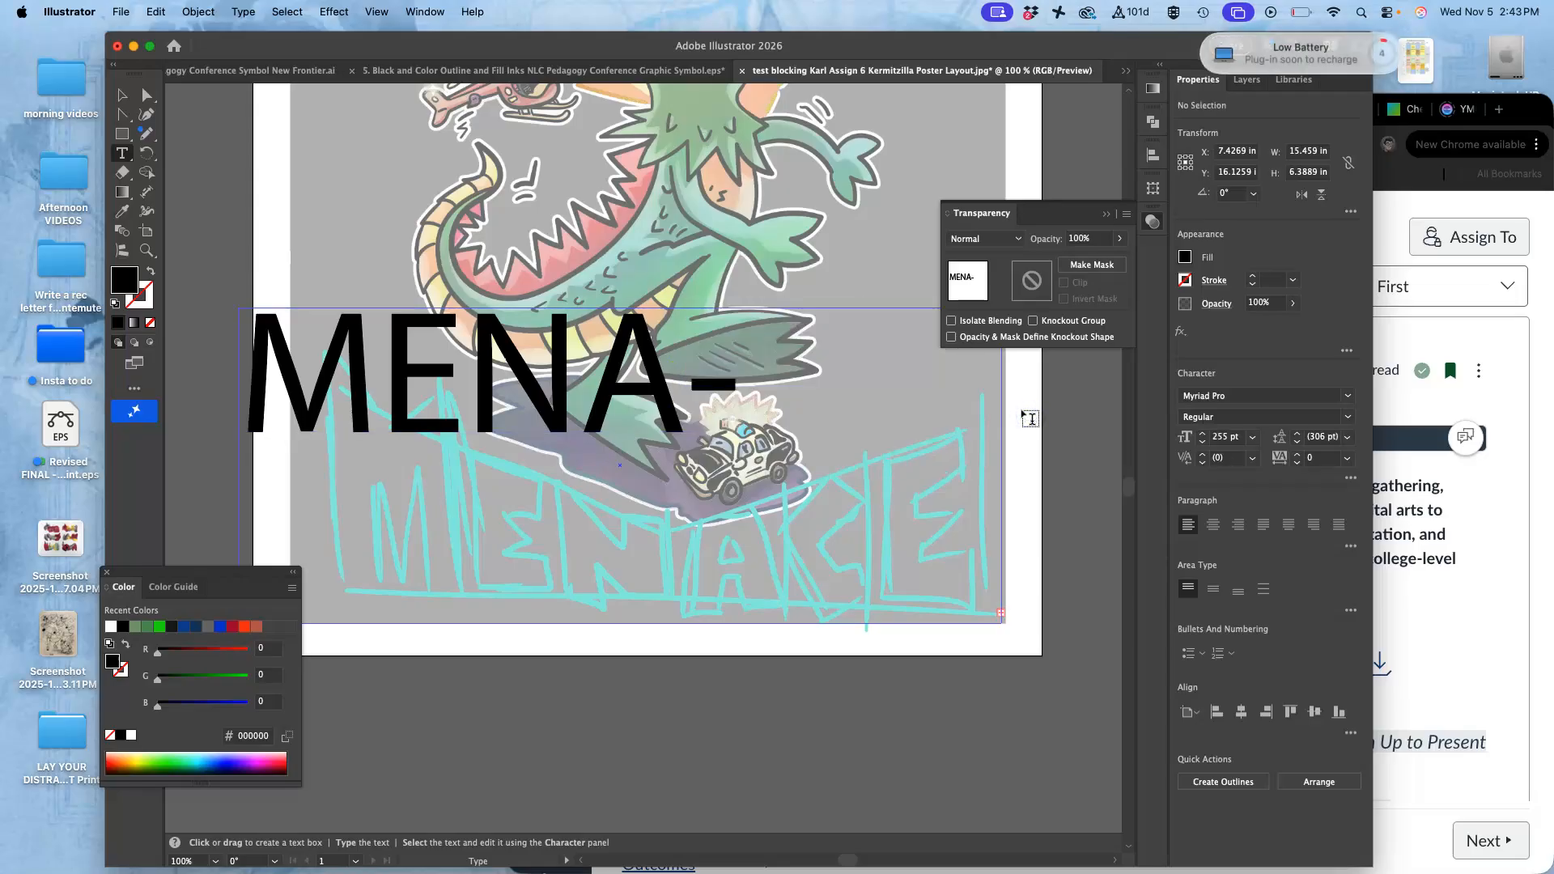
{"action": "left_click", "coordinate": [645, 161]}
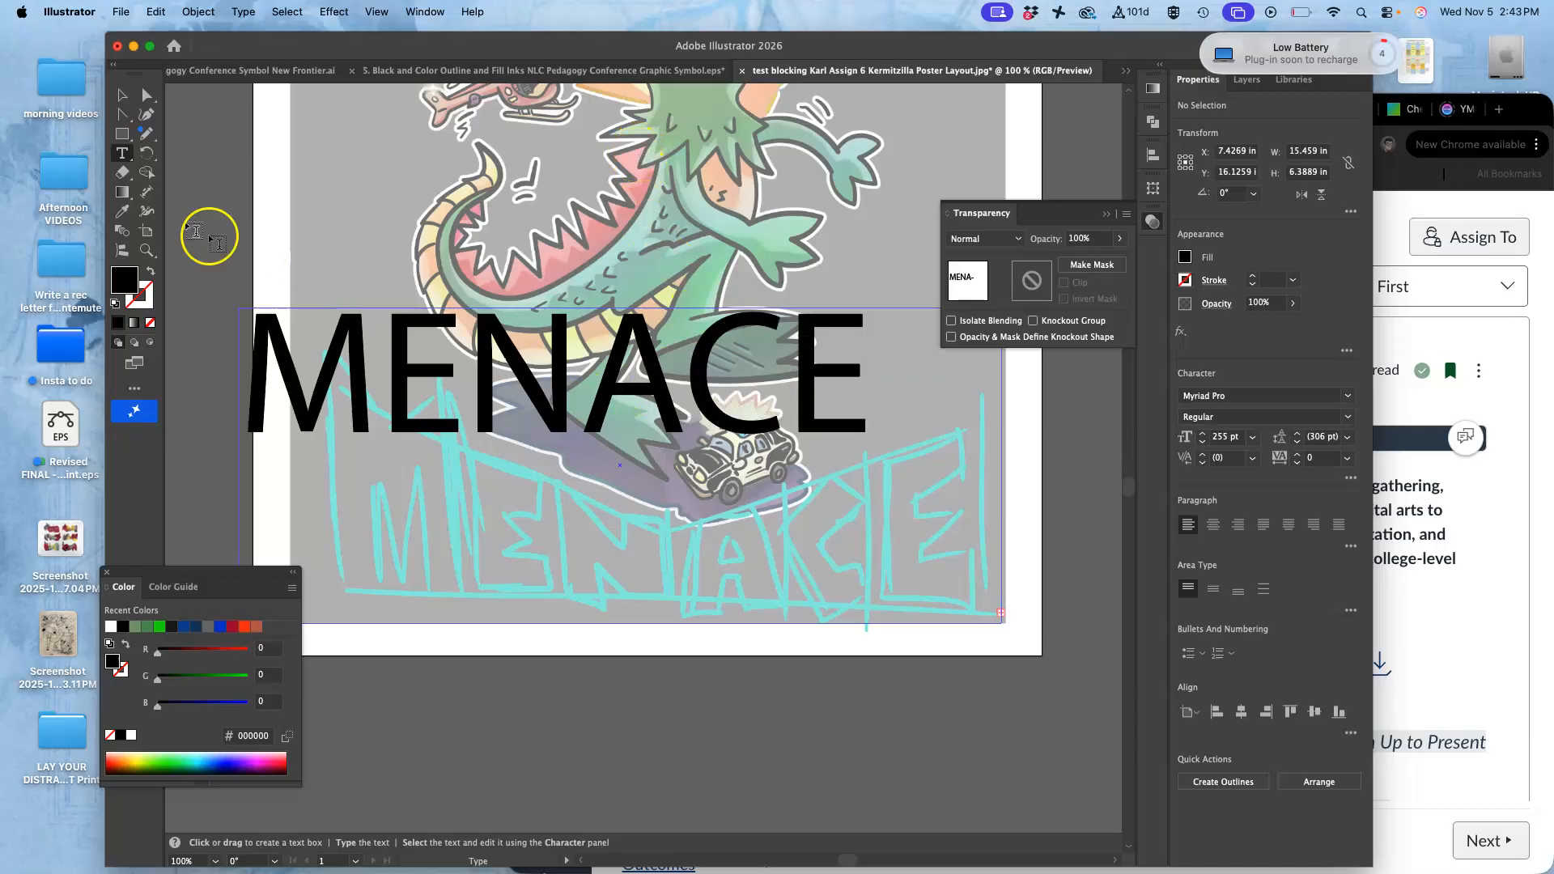
- Move the MENACE text frame down and to the right so the word covers its sketched lettering
{"action": "left_click", "coordinate": [123, 97]}
{"action": "left_click_drag", "start_coordinate": [399, 305], "coordinate": [494, 479]}
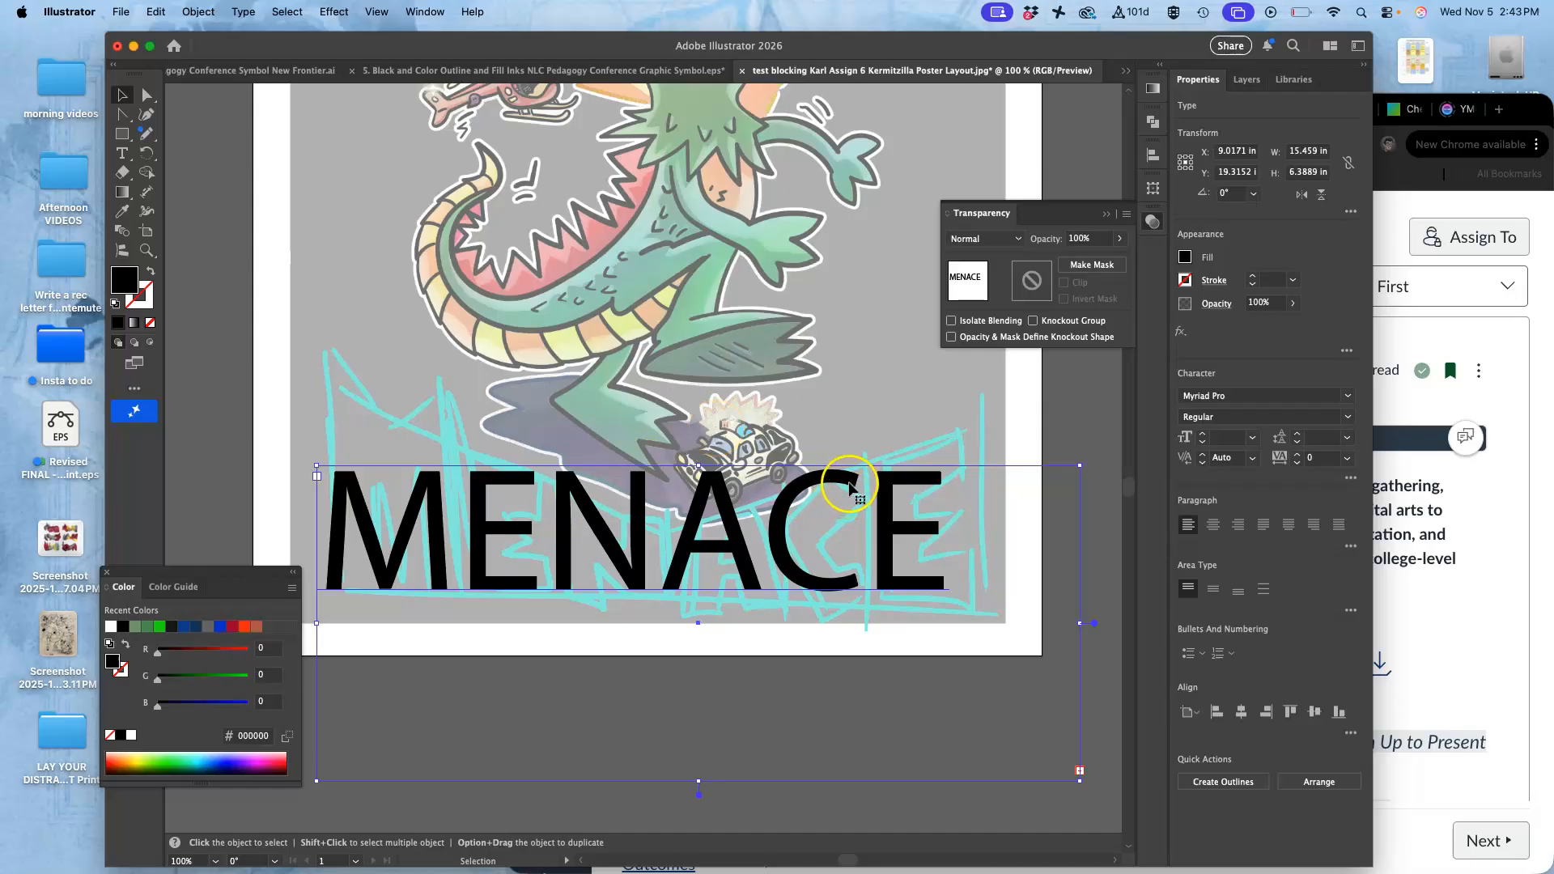
{"action": "key", "text": "super+minus"}
{"action": "key", "text": "super+minus"}
{"action": "key", "text": "super+minus"}
{"action": "key", "text": "super+equal"}
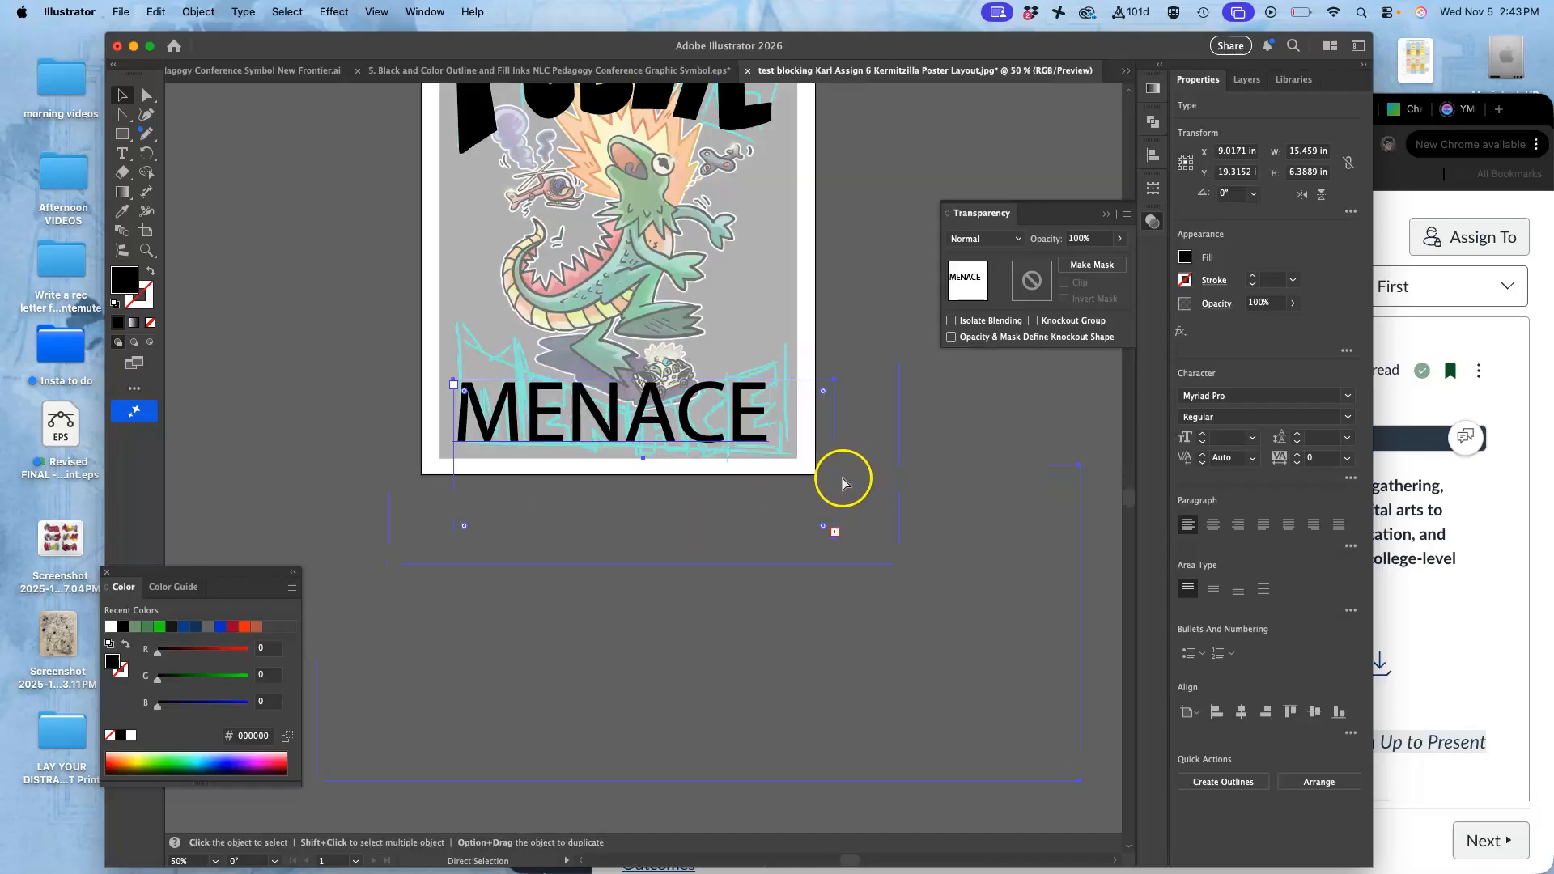
{"action": "key", "text": "super+equal"}
{"action": "key", "text": "super+equal"}
{"action": "key", "text": "super+minus"}
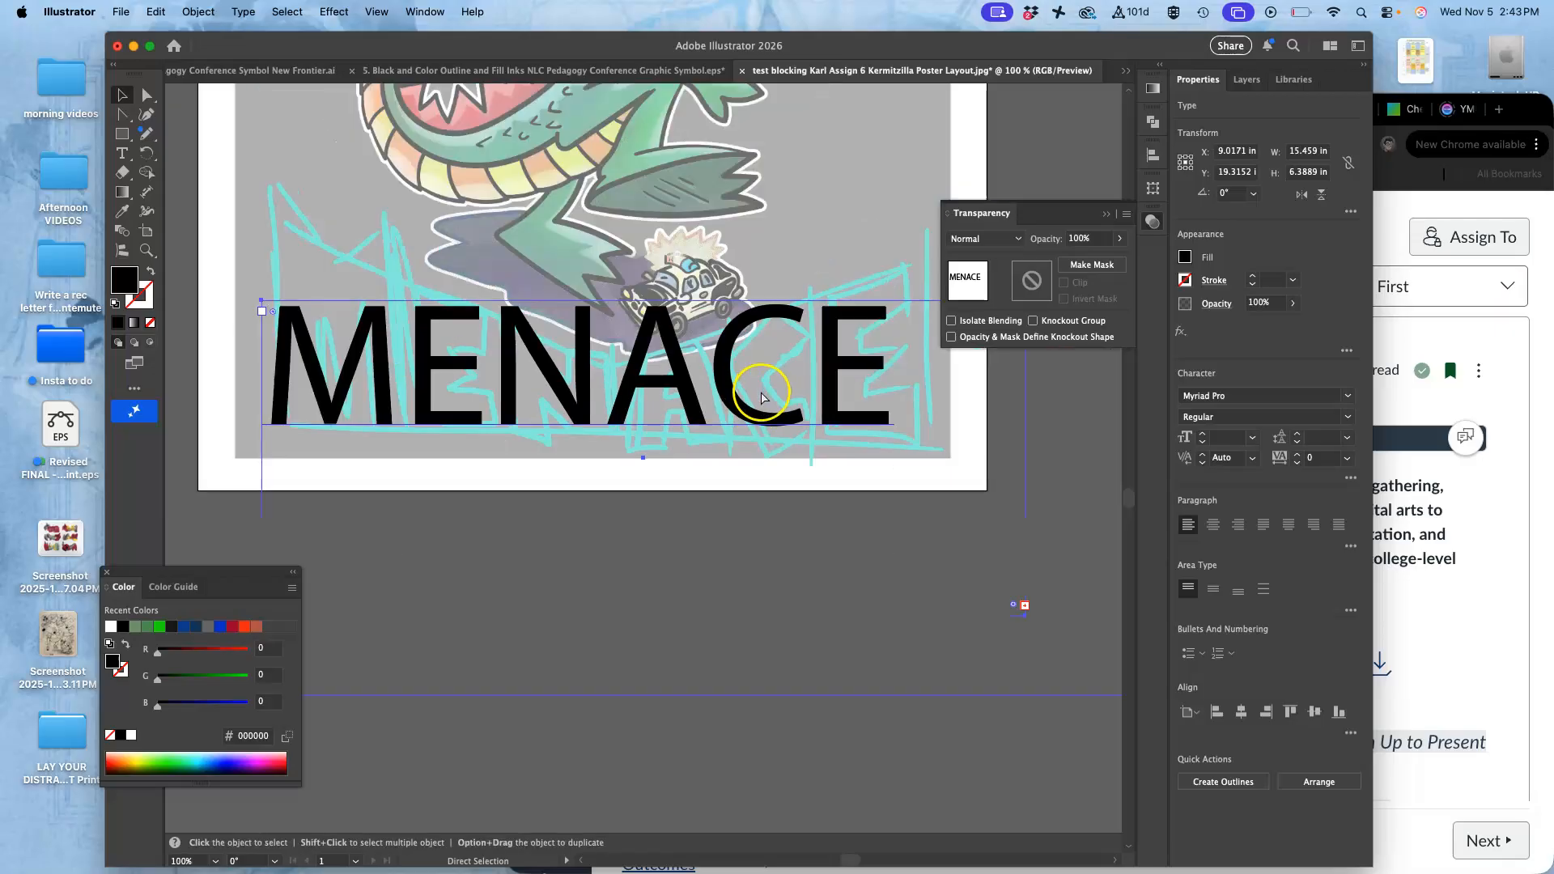
{"action": "key", "text": "super+minus"}
{"action": "key", "text": "super+minus"}
{"action": "scroll", "coordinate": [767, 351], "scroll_direction": "up", "scroll_amount": 4}
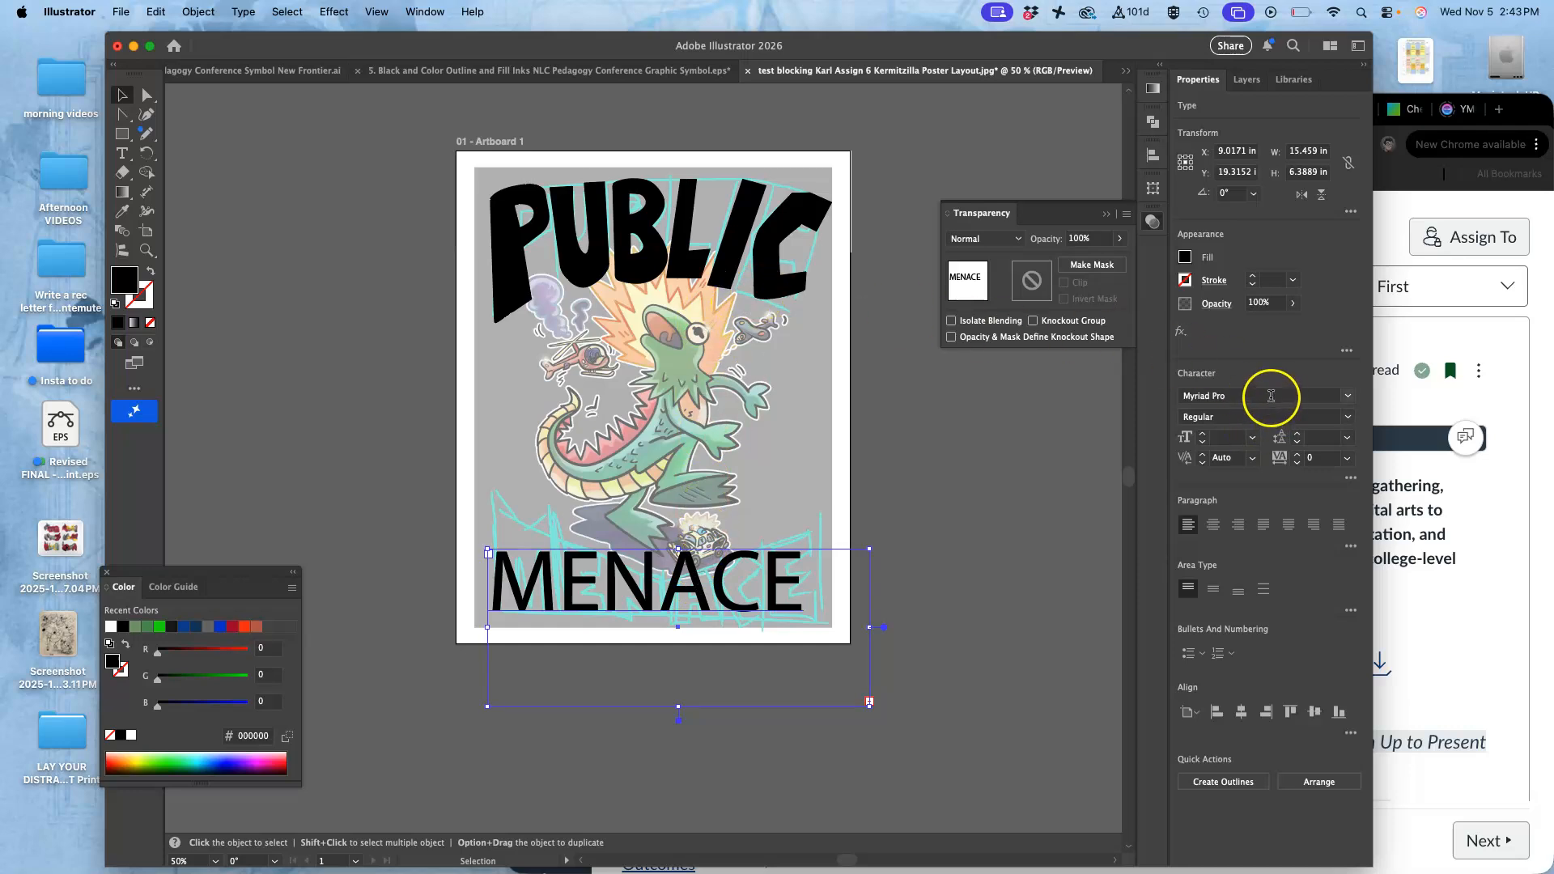
- Browse the installed fonts and preview bold faces such as Balladon, Impact, MAD hacker, Phosphate, POSTERABLE and Santa Rosa on MENACE
{"action": "left_click", "coordinate": [1348, 396]}
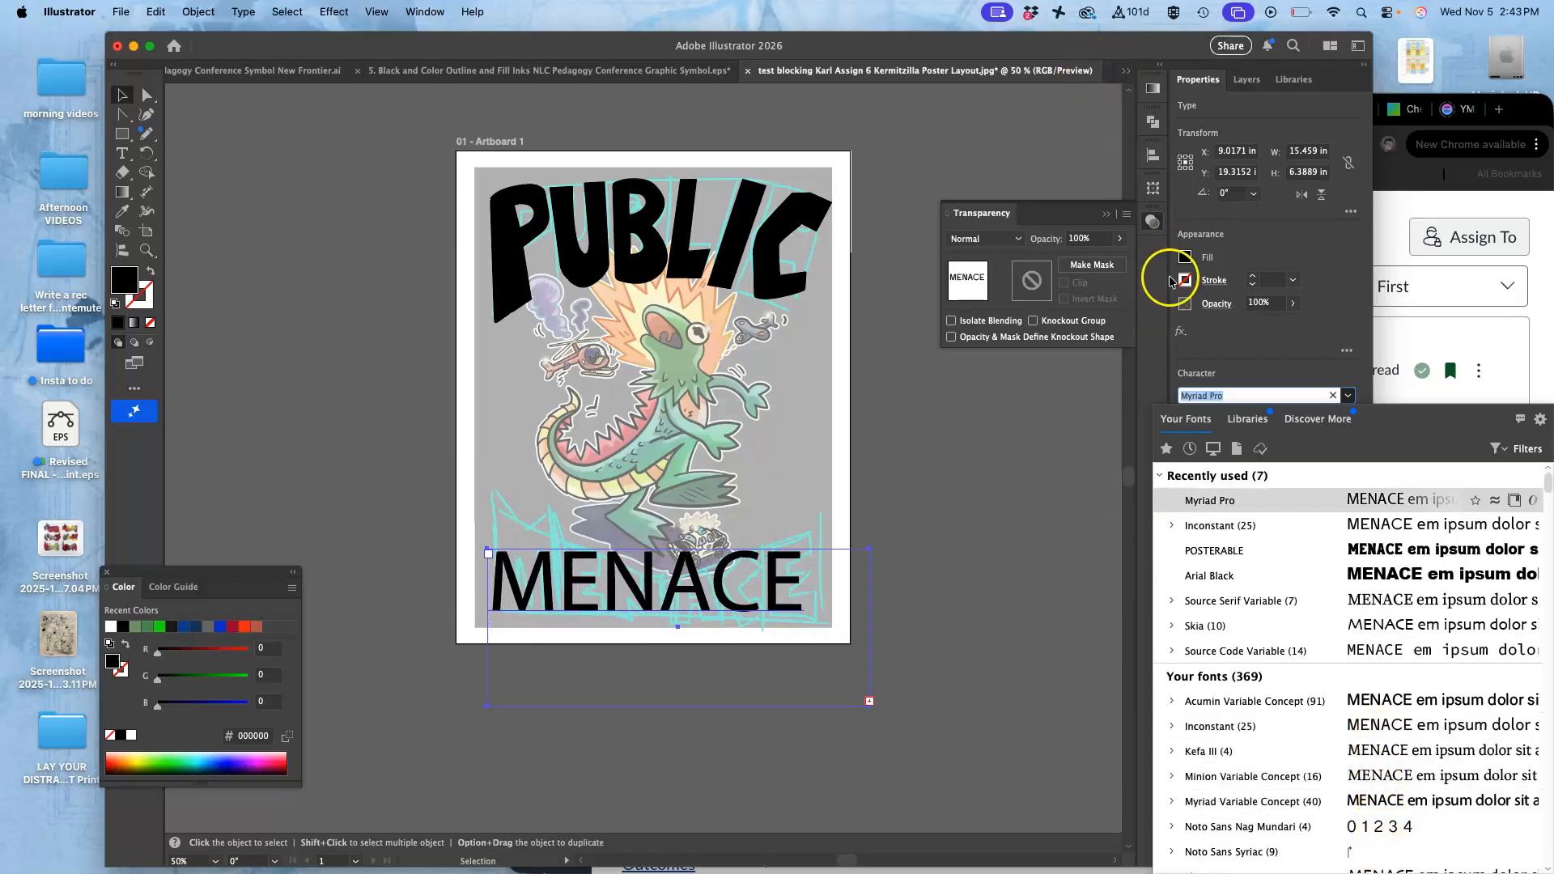
{"action": "scroll", "coordinate": [1361, 819], "scroll_direction": "down", "scroll_amount": 10}
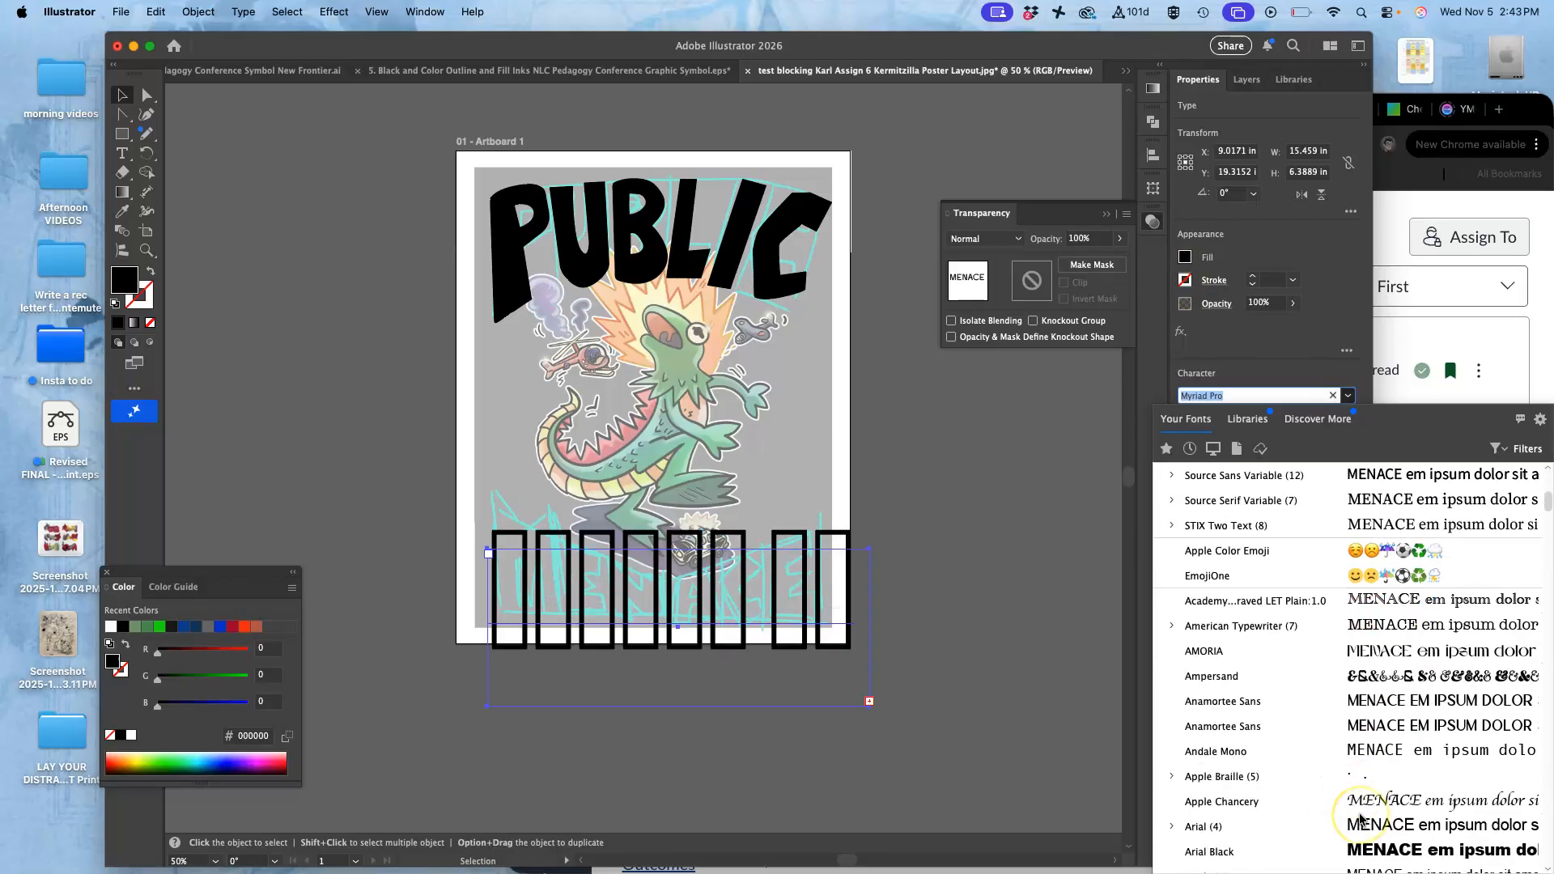
{"action": "scroll", "coordinate": [1360, 820], "scroll_direction": "down", "scroll_amount": 3}
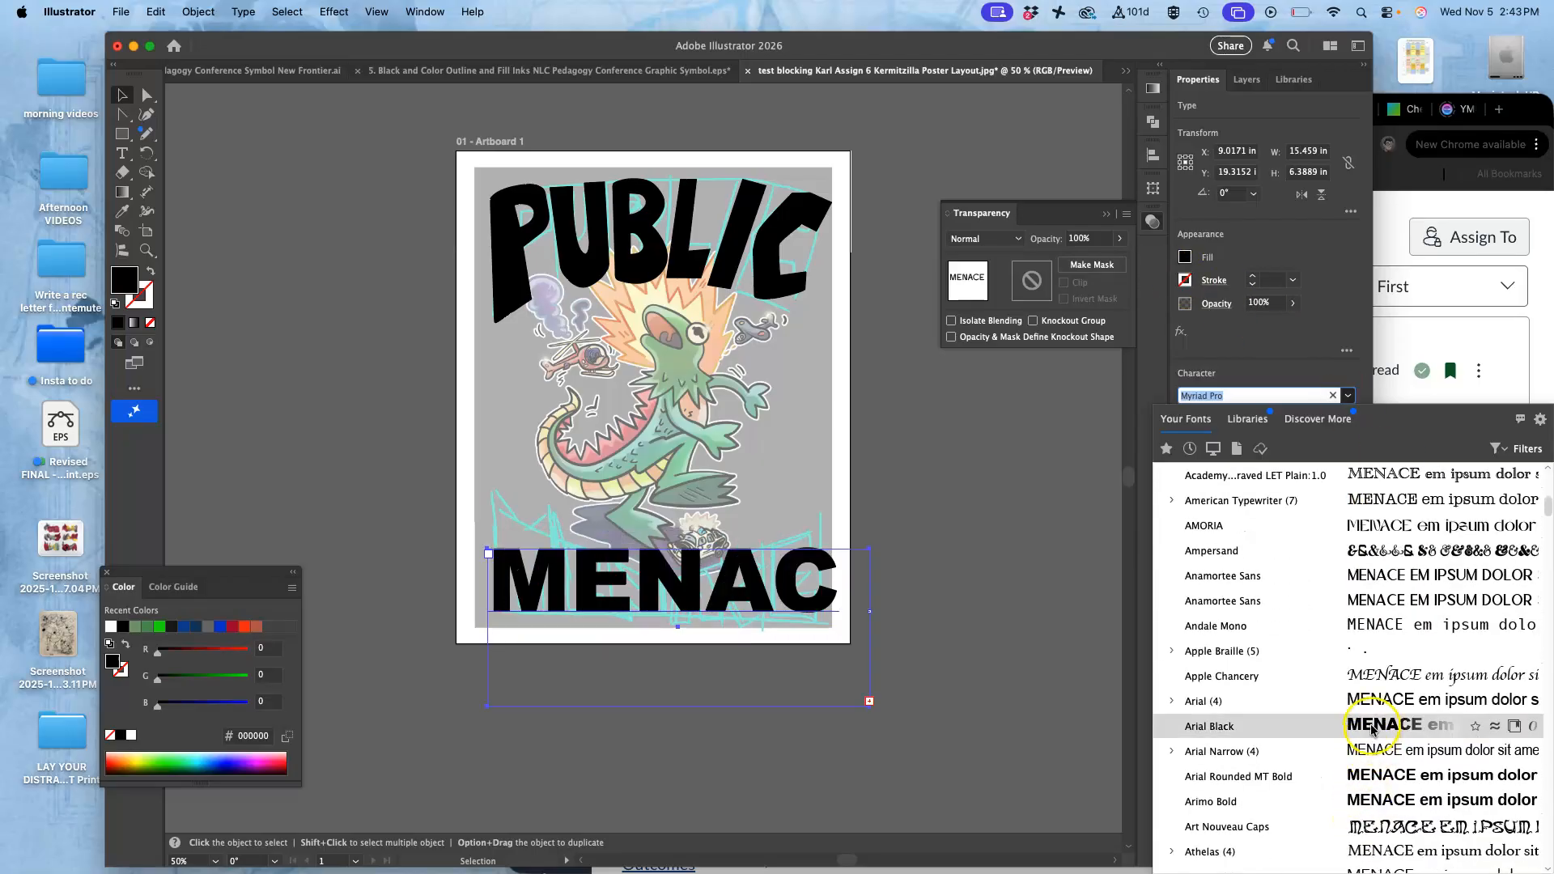
{"action": "scroll", "coordinate": [1374, 728], "scroll_direction": "down", "scroll_amount": 13}
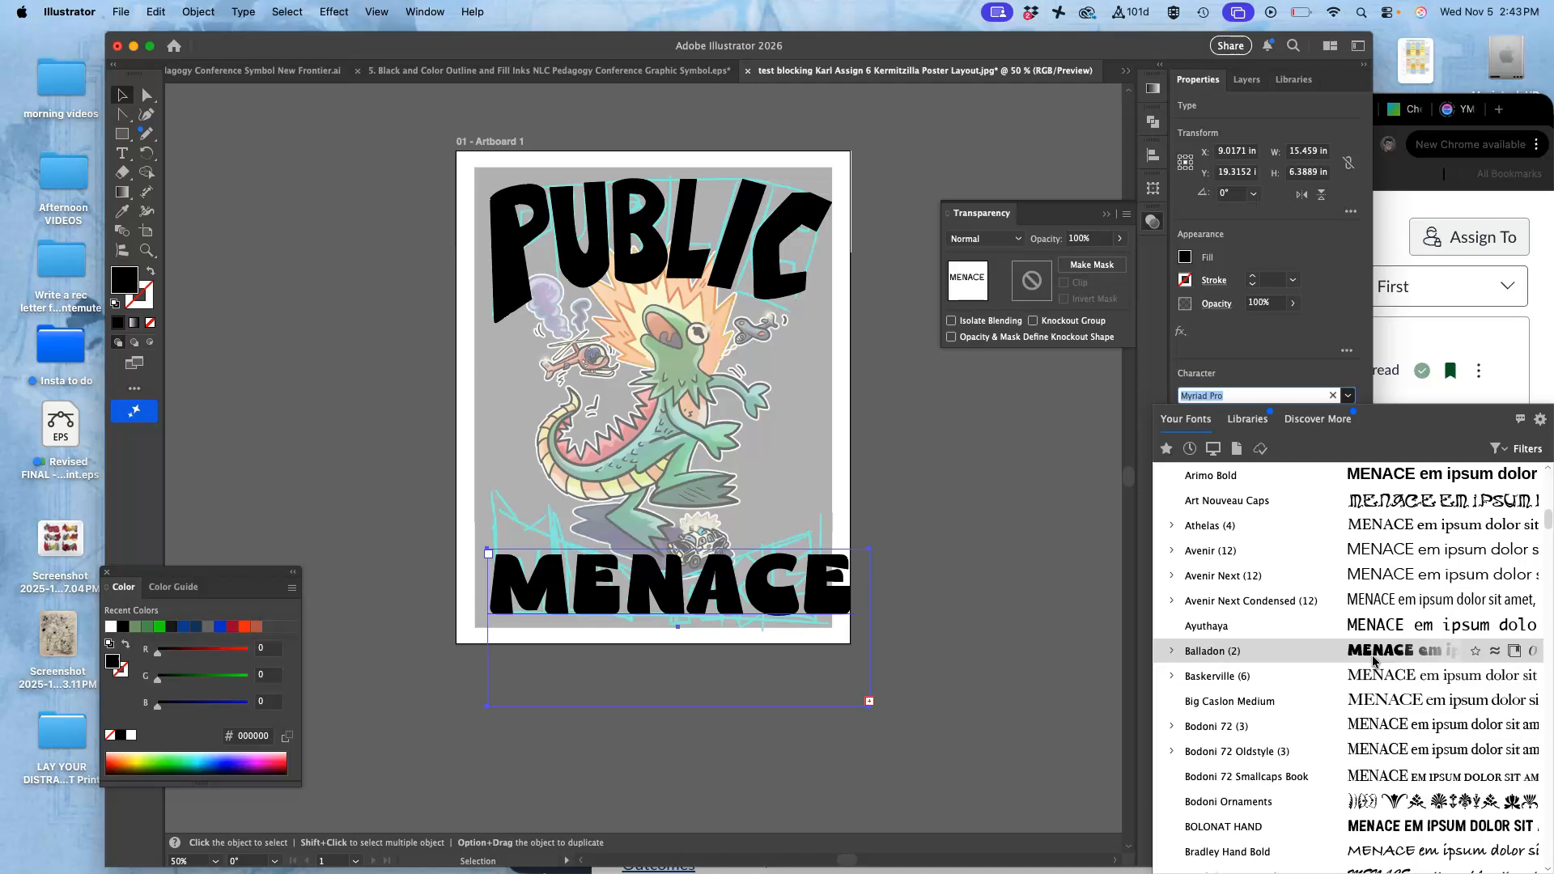
{"action": "scroll", "coordinate": [1374, 659], "scroll_direction": "down", "scroll_amount": 7}
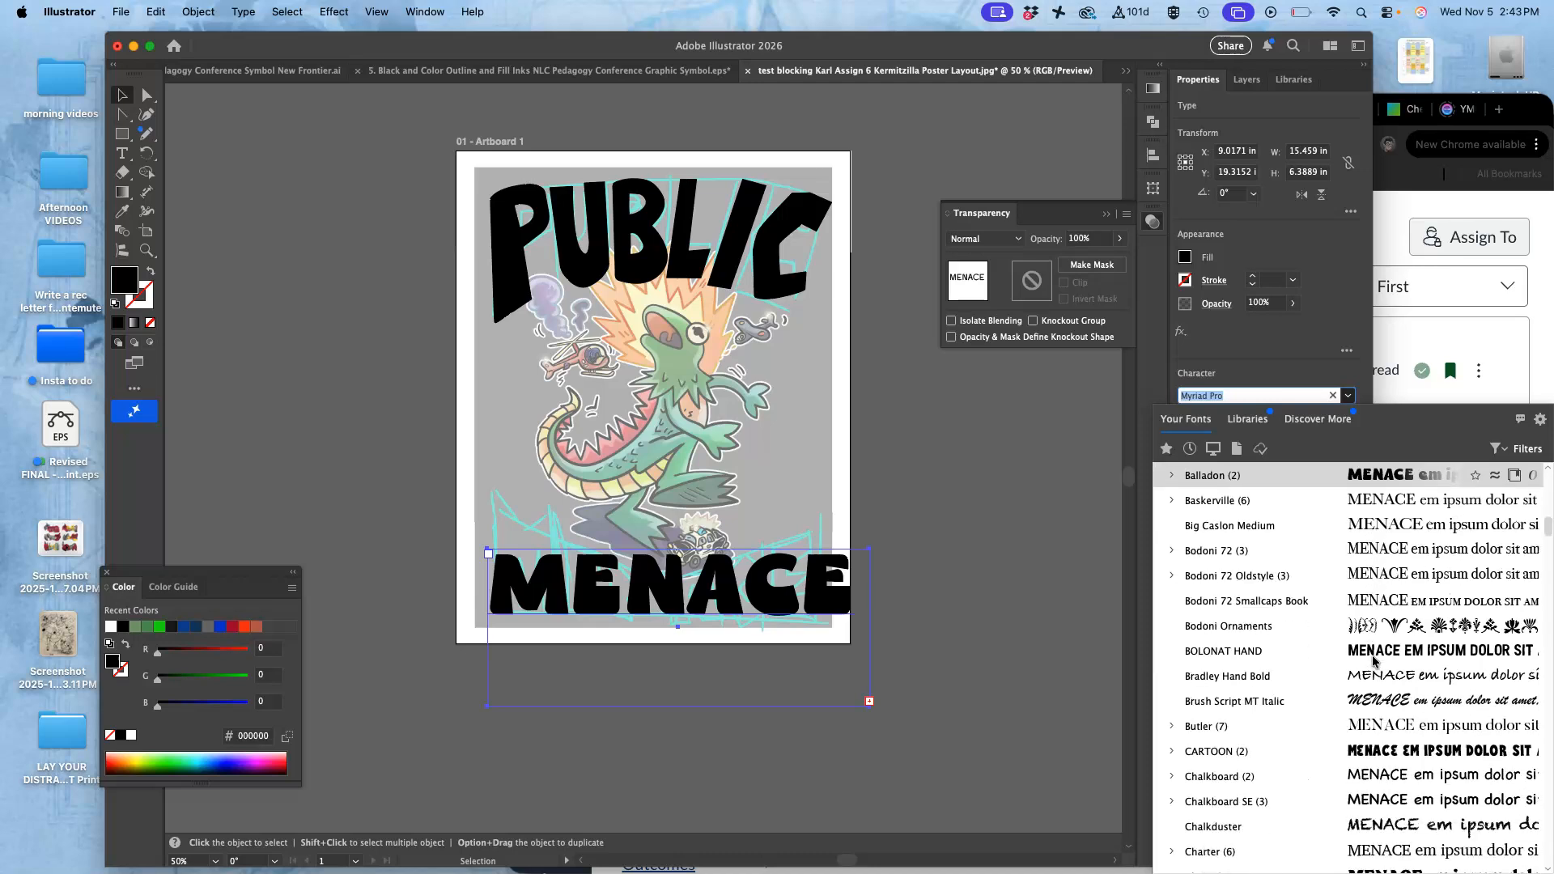
{"action": "scroll", "coordinate": [1374, 750], "scroll_direction": "down", "scroll_amount": 13}
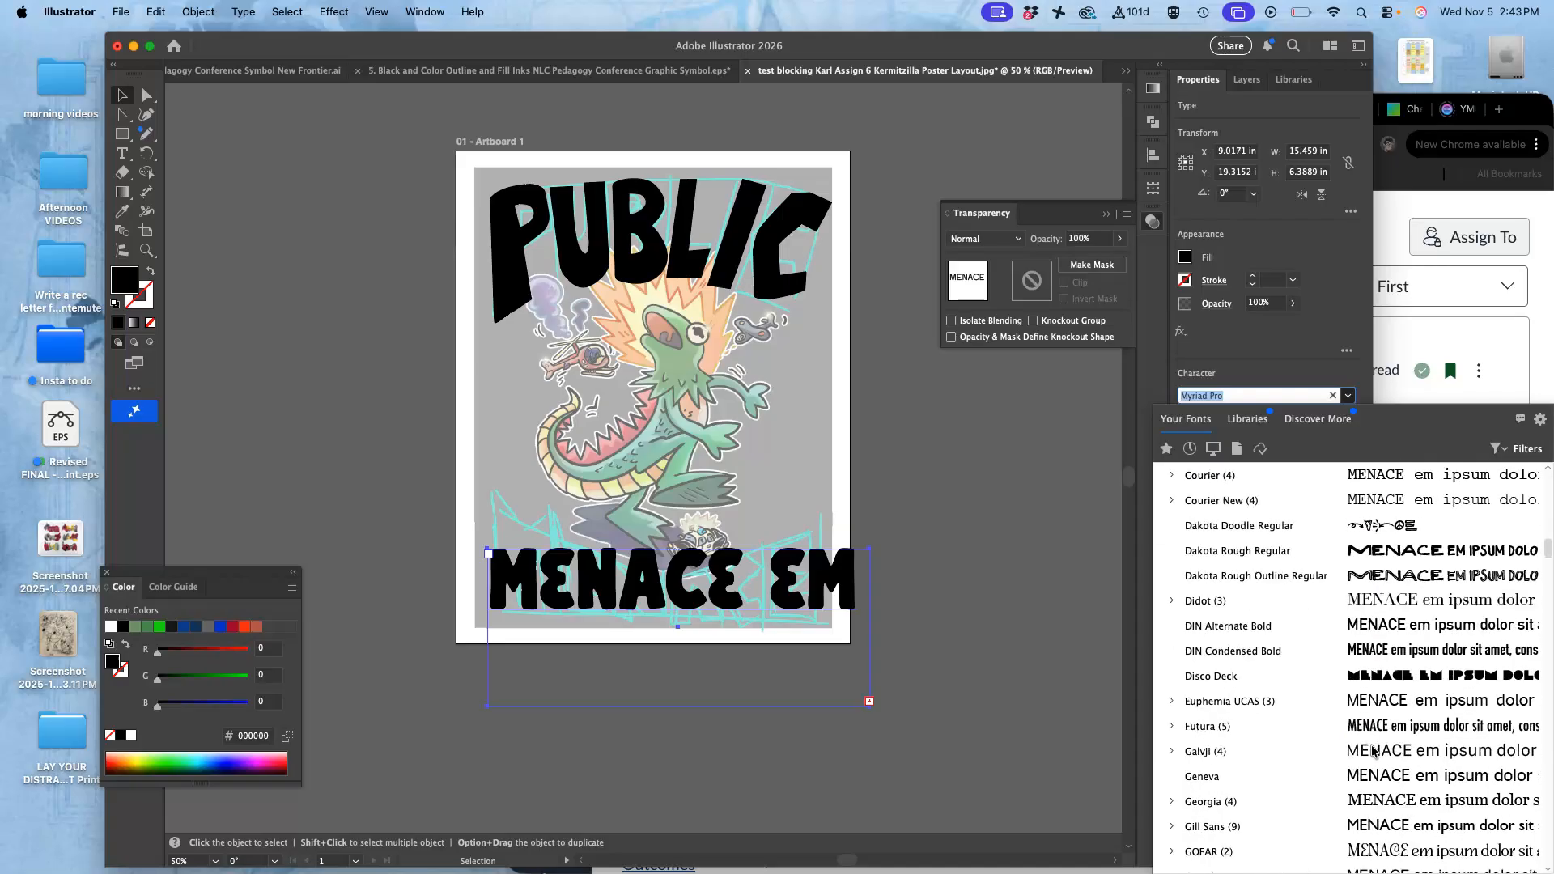
{"action": "scroll", "coordinate": [1374, 751], "scroll_direction": "down", "scroll_amount": 15}
{"action": "left_click", "coordinate": [1369, 753]}
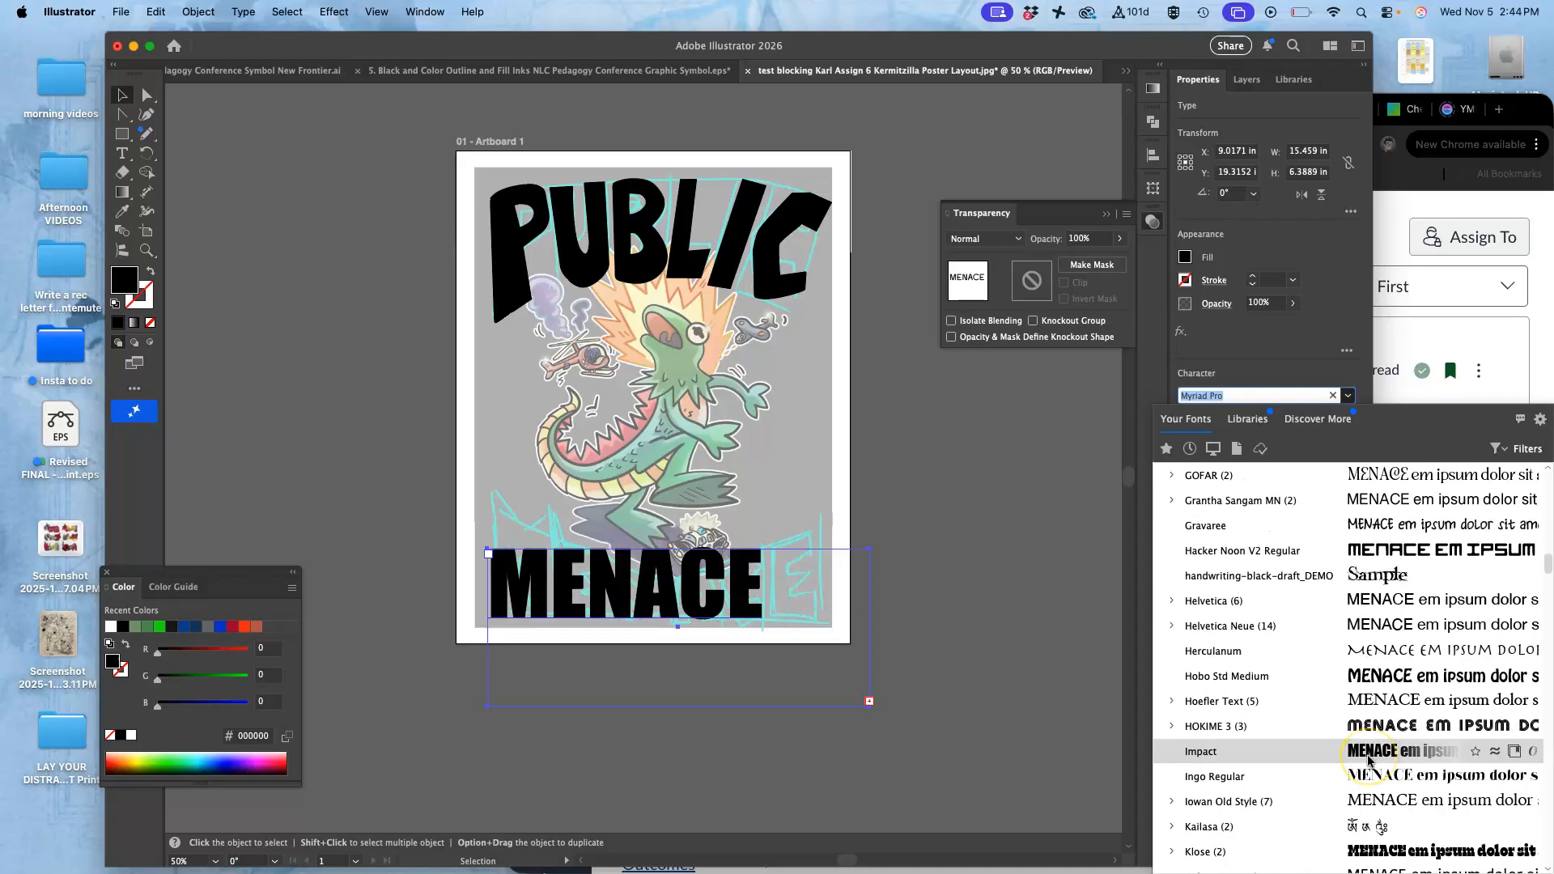
{"action": "scroll", "coordinate": [1368, 760], "scroll_direction": "down", "scroll_amount": 20}
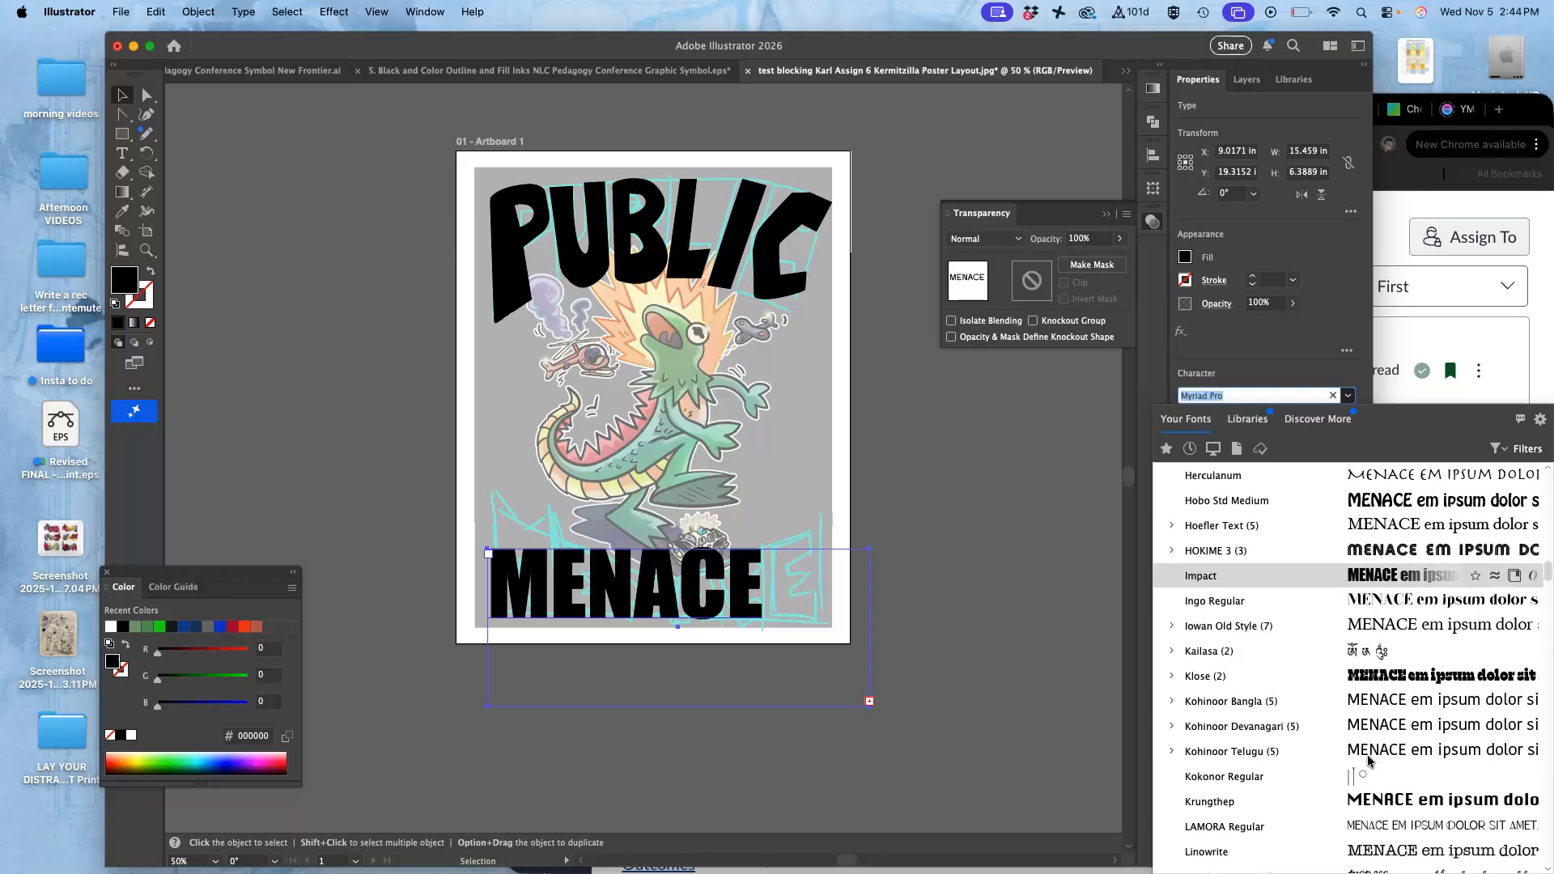
{"action": "left_click", "coordinate": [1376, 604]}
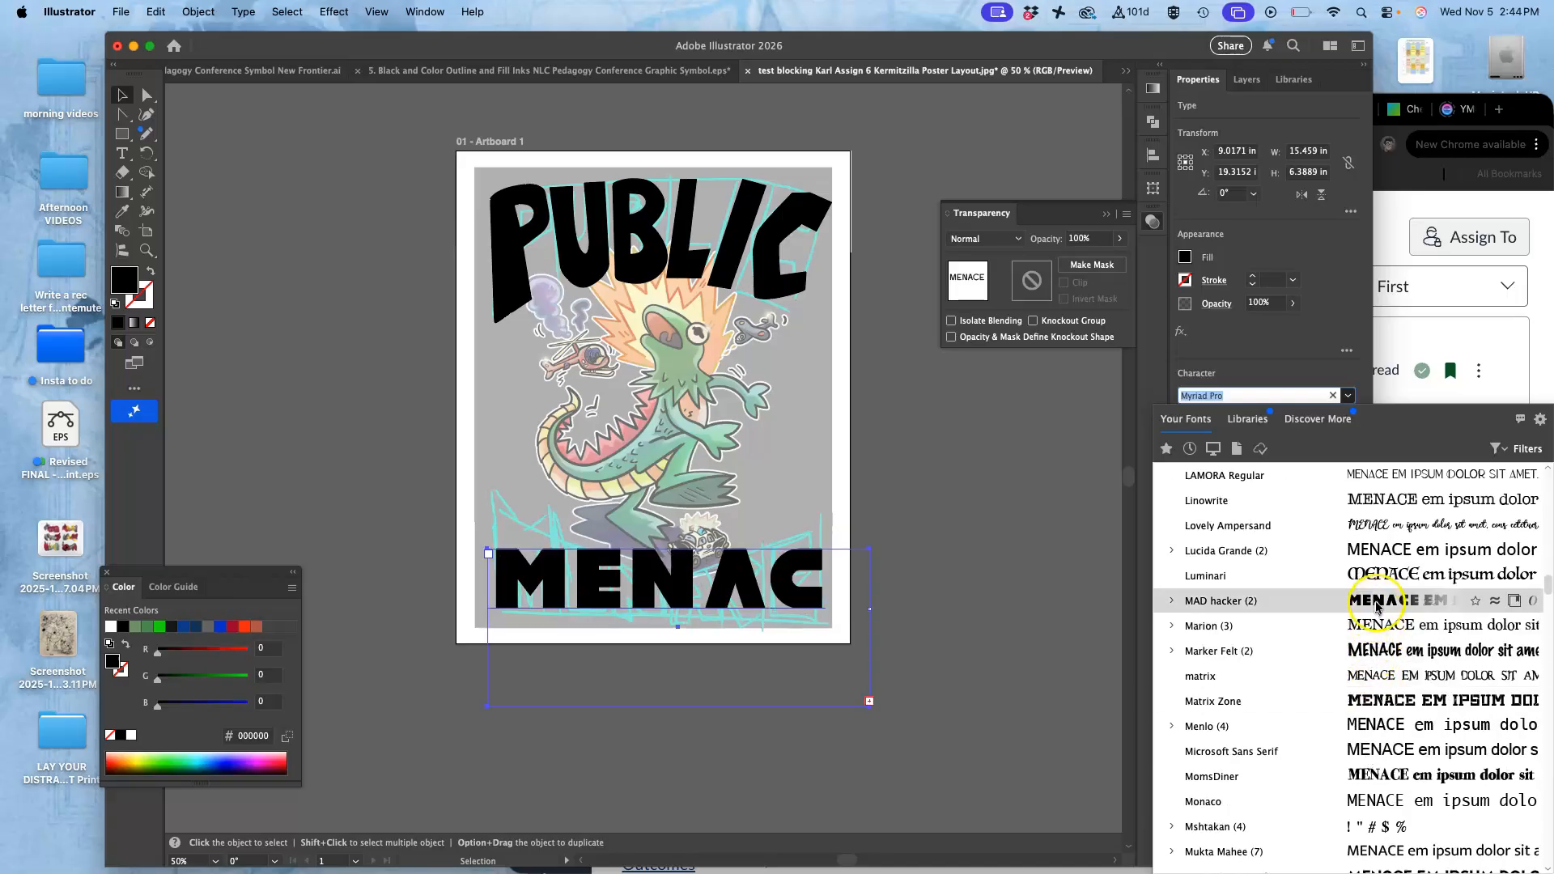
{"action": "scroll", "coordinate": [1378, 604], "scroll_direction": "down", "scroll_amount": 10}
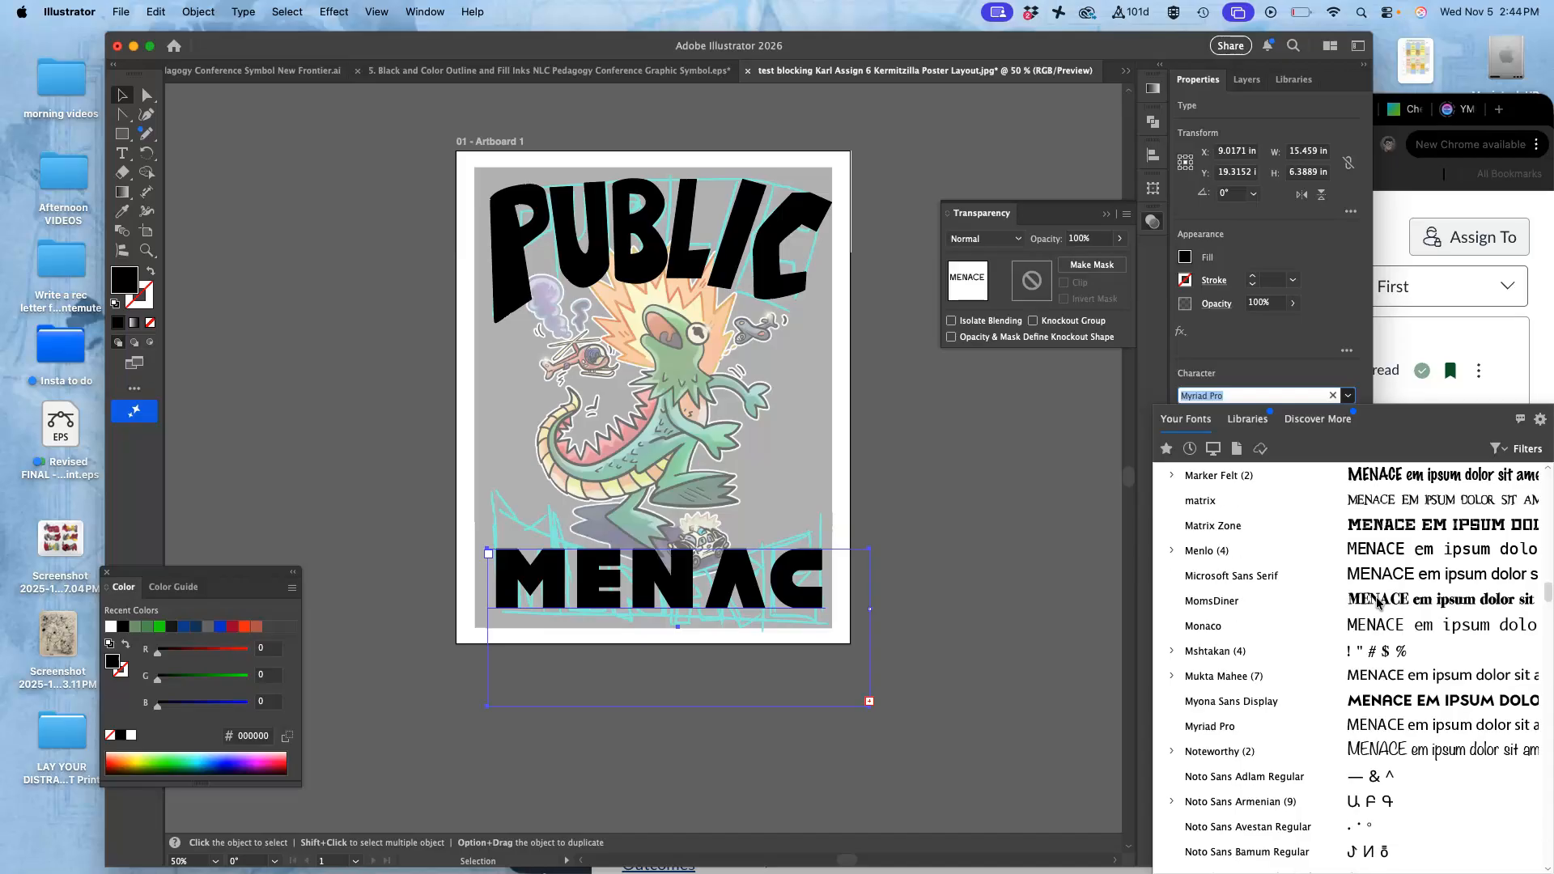
{"action": "scroll", "coordinate": [1379, 603], "scroll_direction": "down", "scroll_amount": 20}
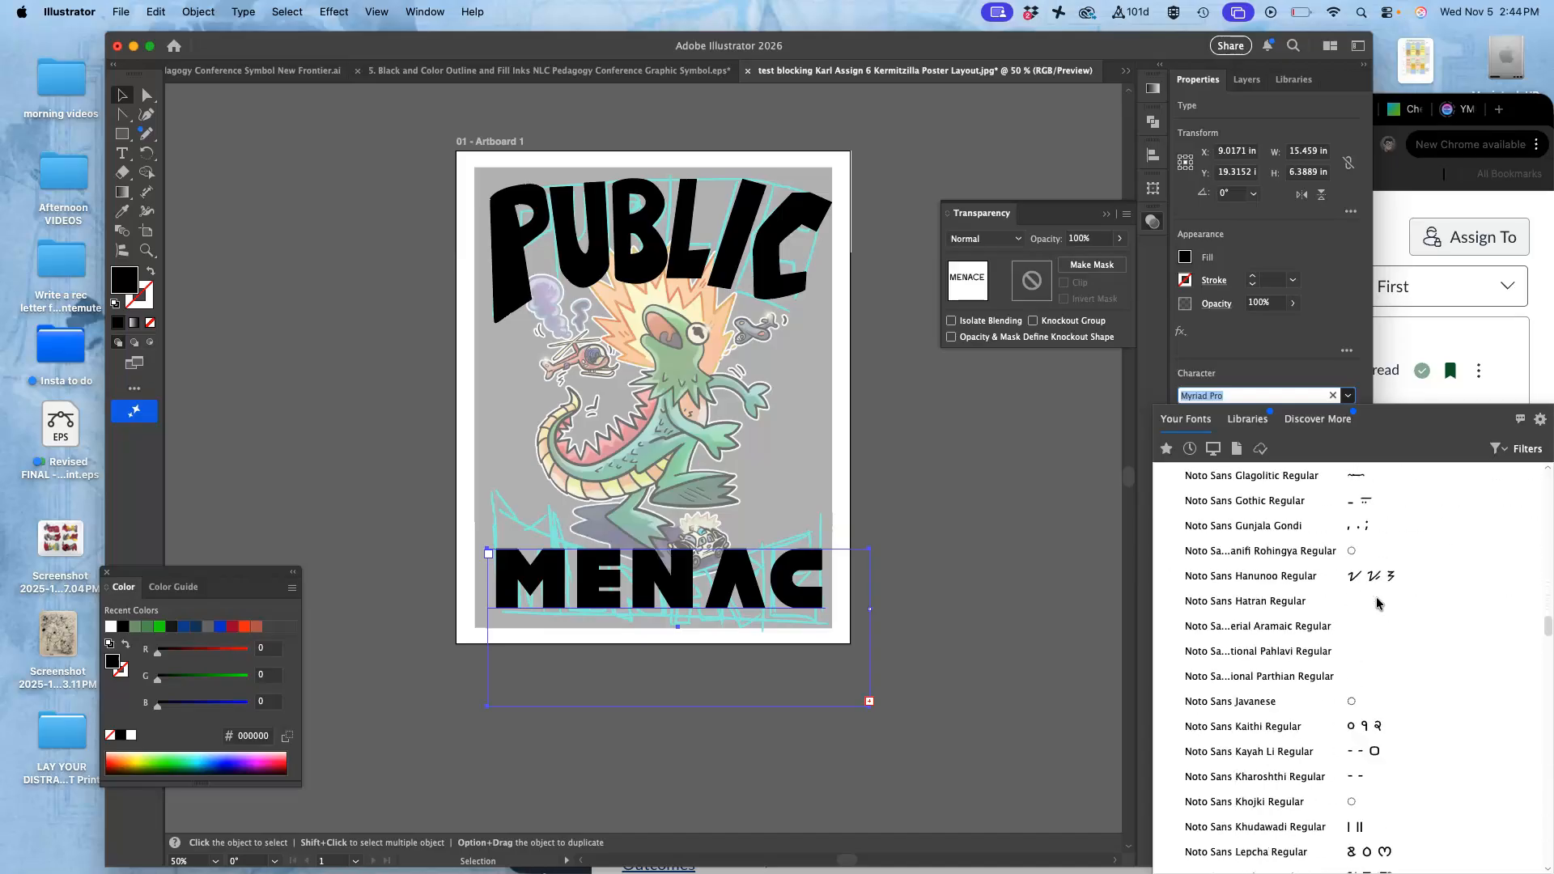
{"action": "scroll", "coordinate": [1379, 603], "scroll_direction": "down", "scroll_amount": 20}
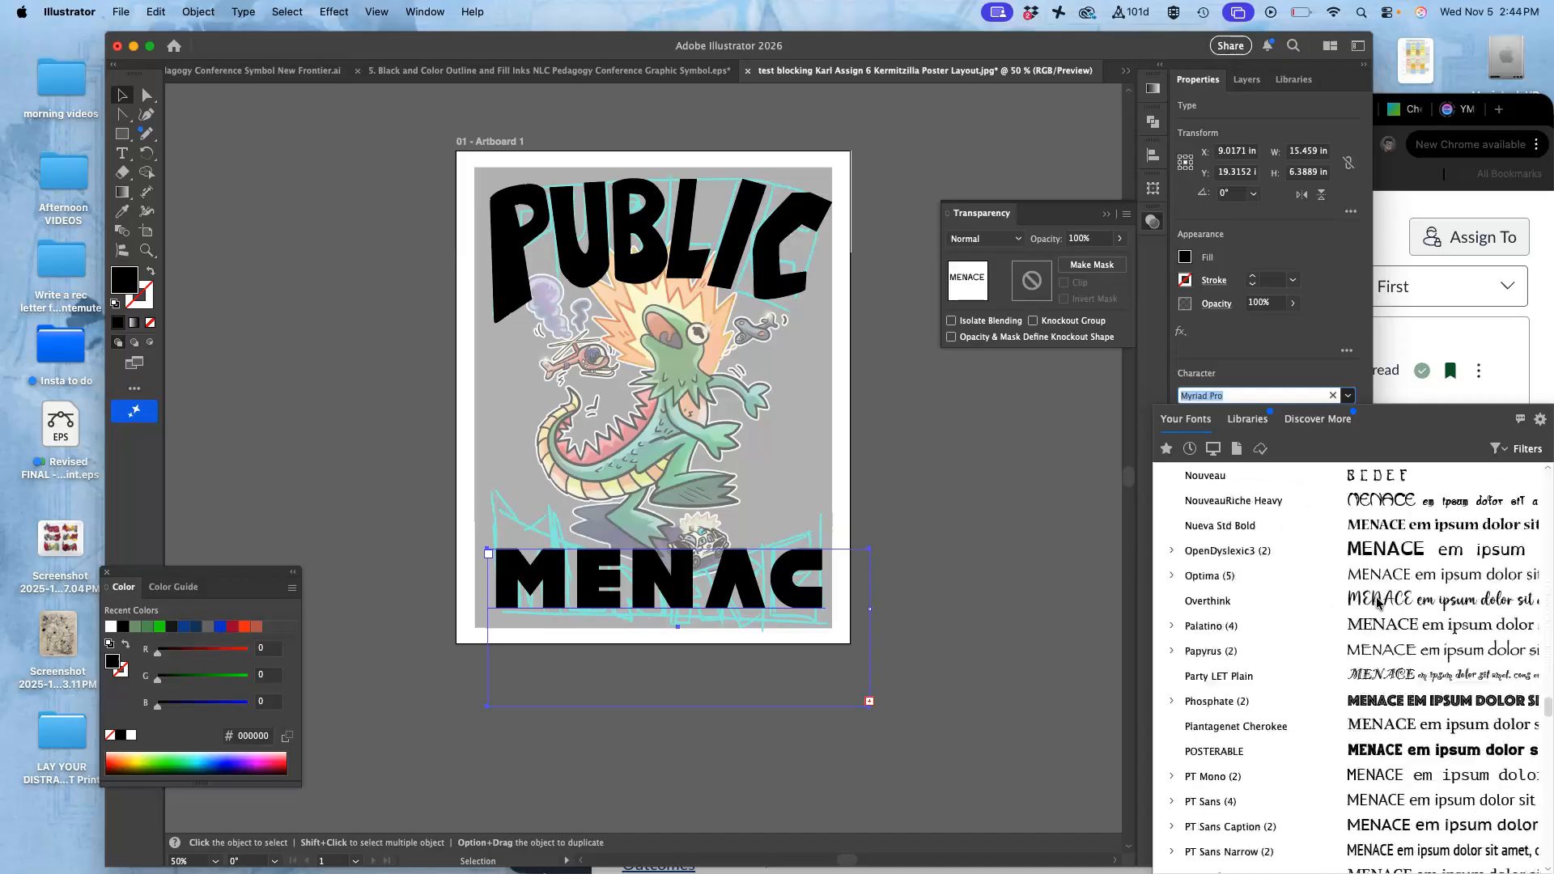
{"action": "left_click", "coordinate": [1380, 534]}
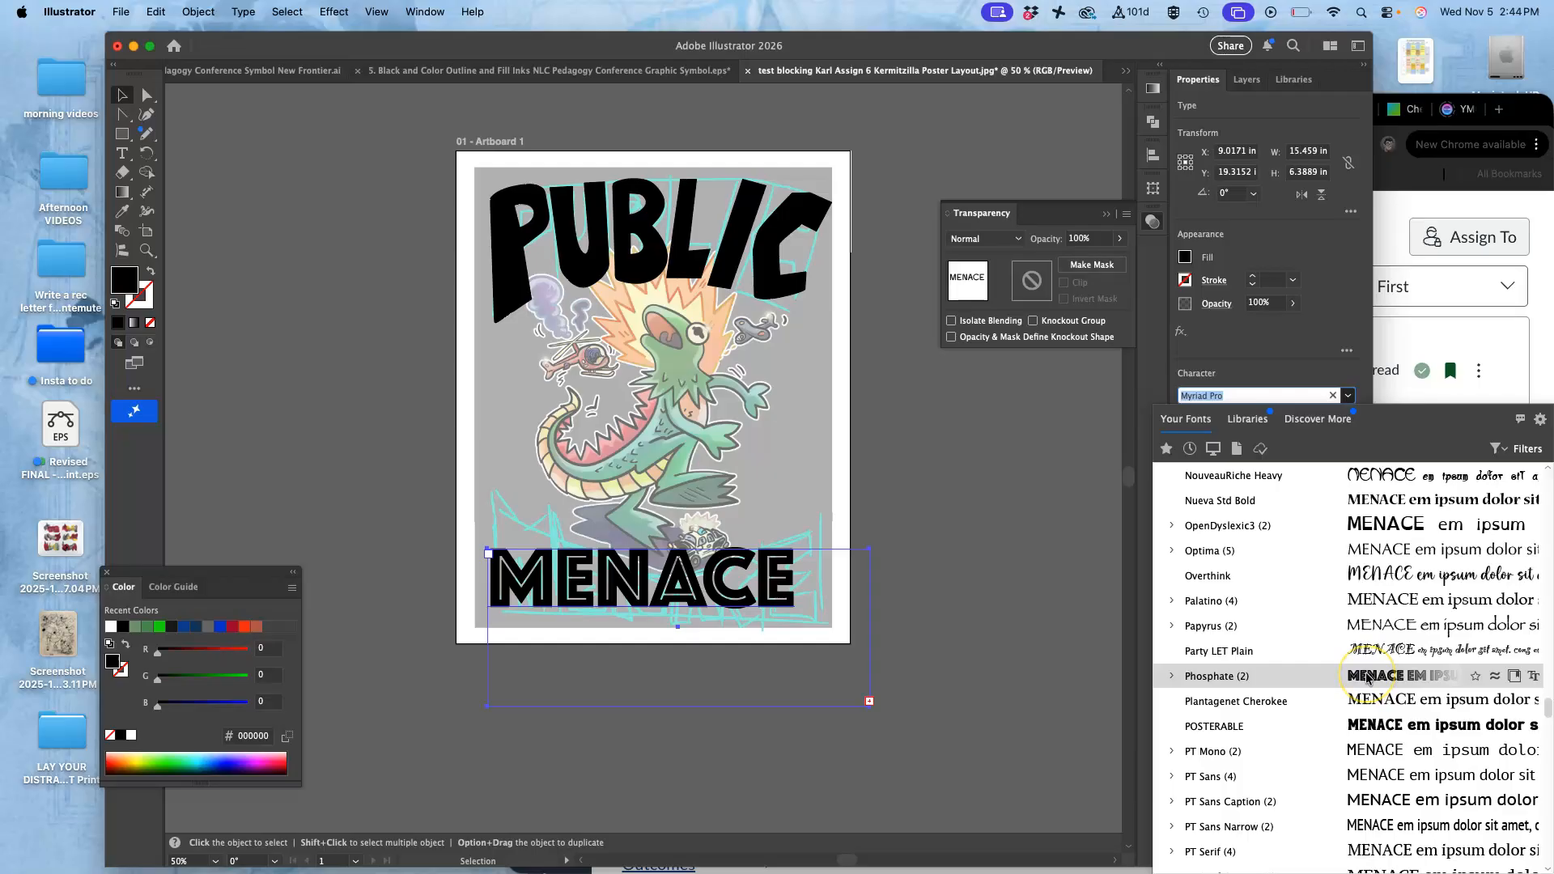
{"action": "left_click", "coordinate": [1373, 732]}
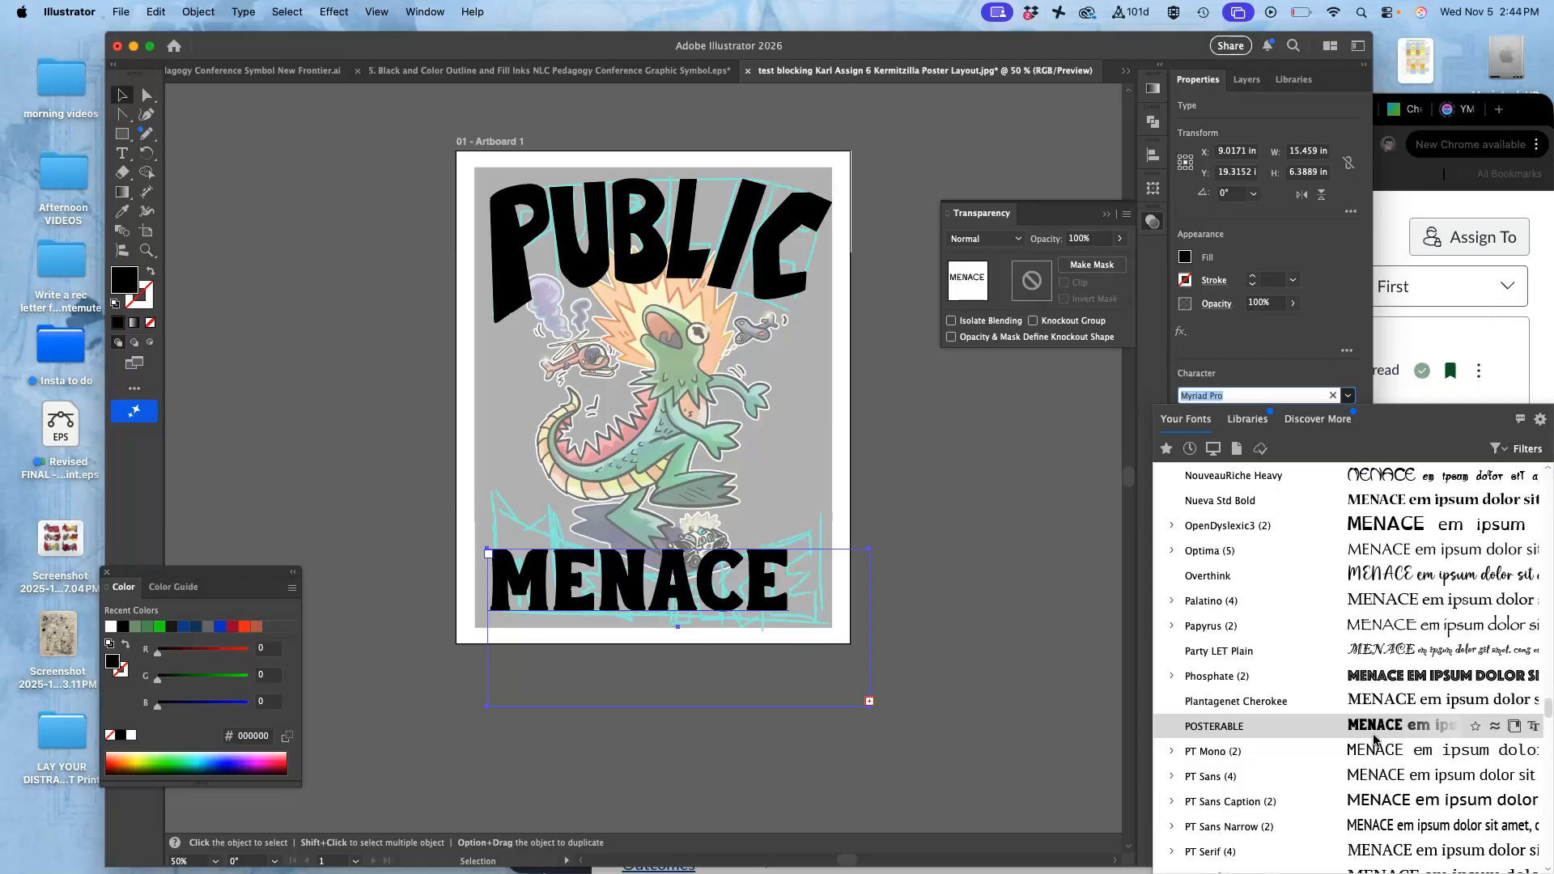
{"action": "scroll", "coordinate": [1374, 738], "scroll_direction": "down", "scroll_amount": 7}
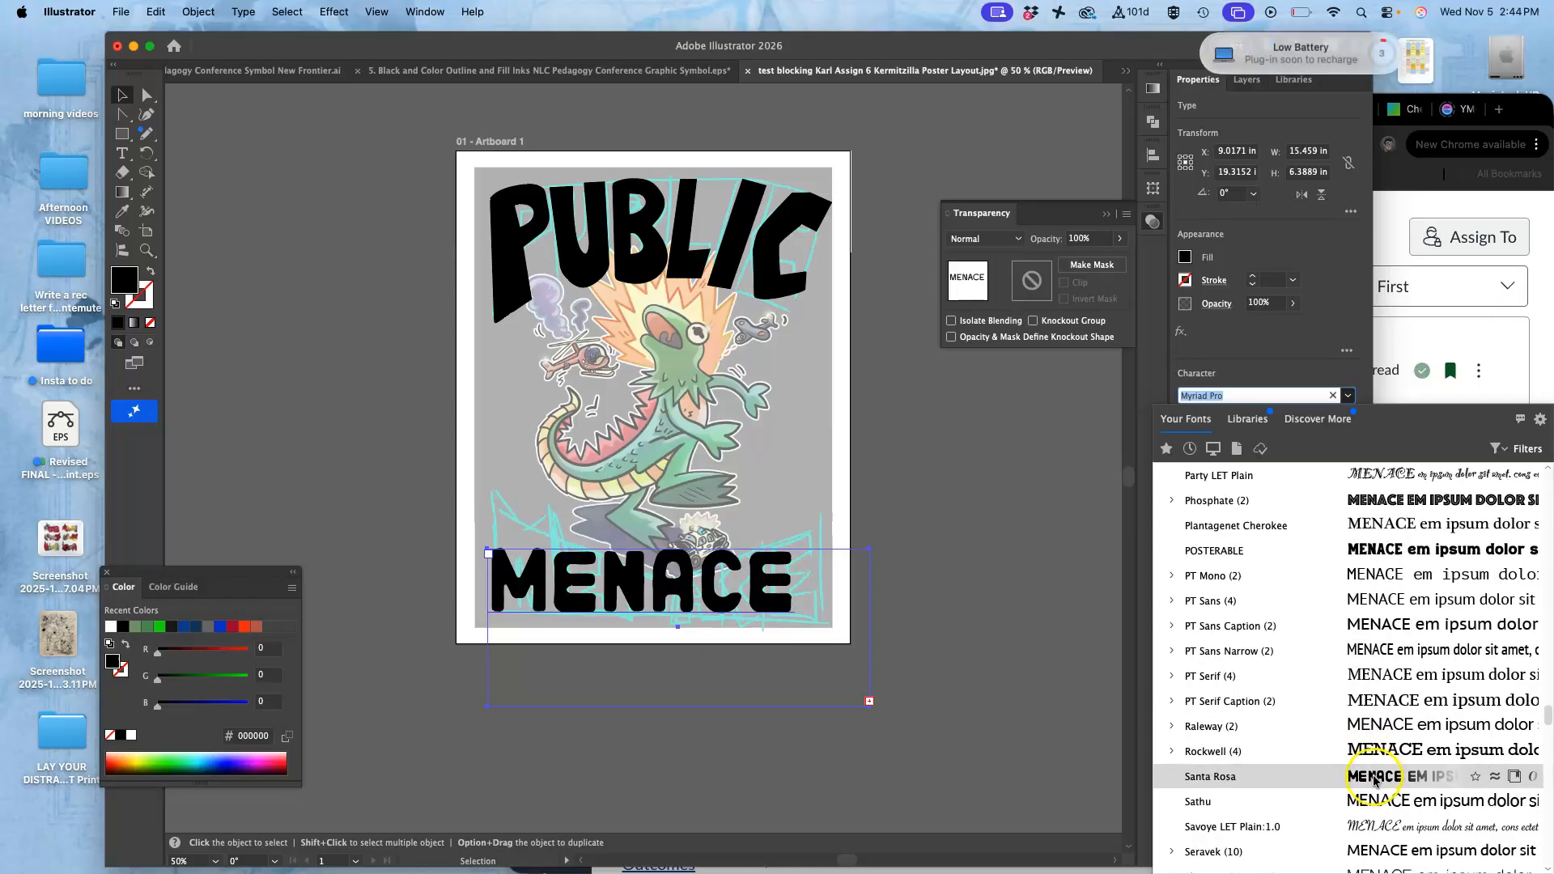
{"action": "scroll", "coordinate": [1376, 801], "scroll_direction": "down", "scroll_amount": 12}
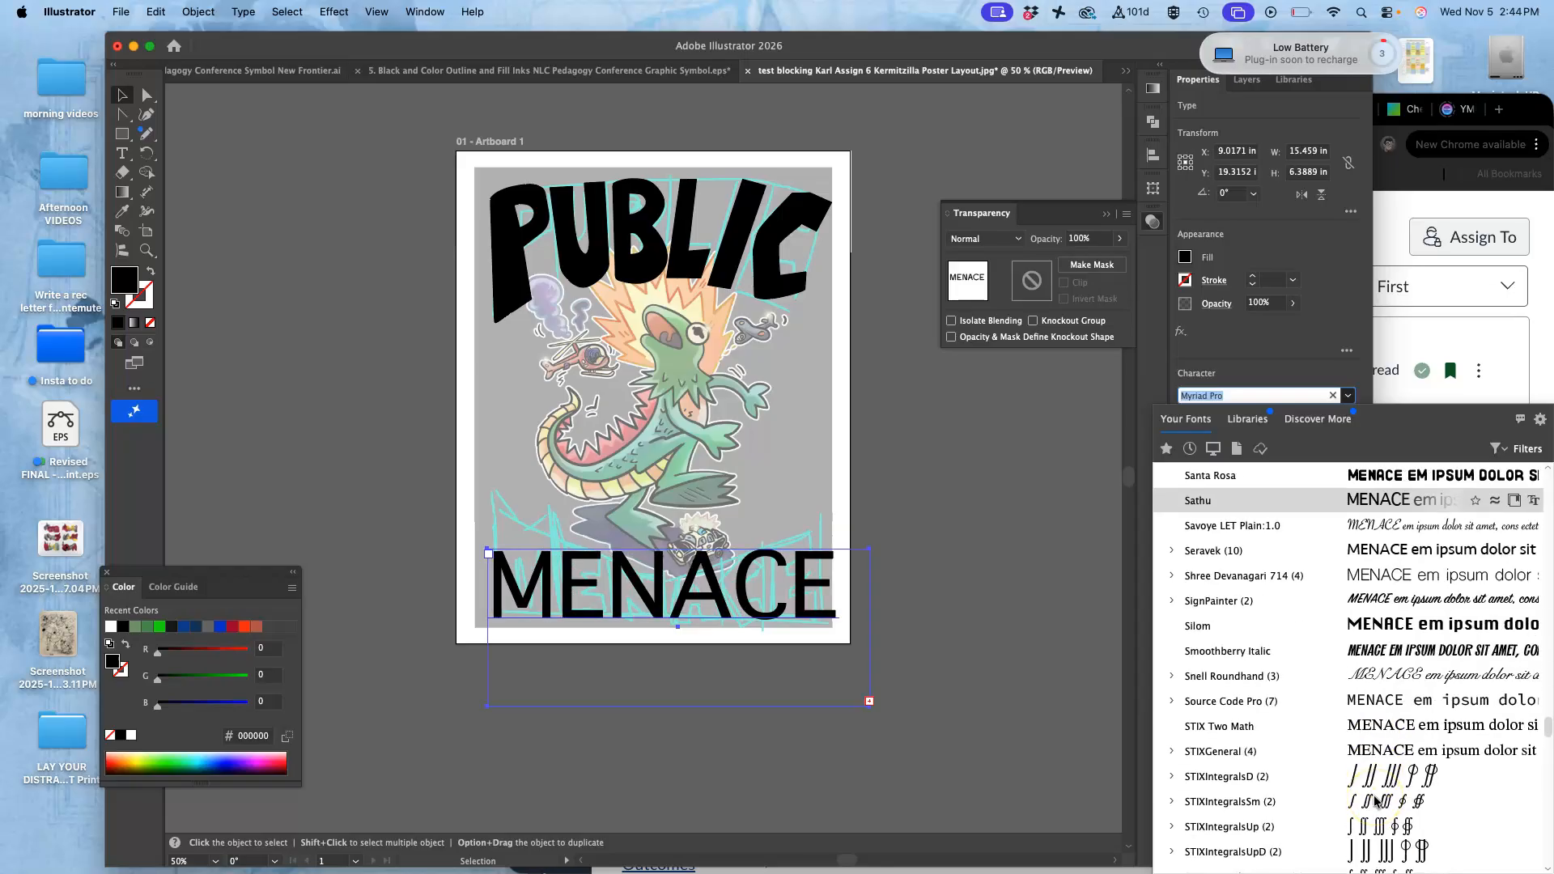
{"action": "scroll", "coordinate": [1374, 801], "scroll_direction": "down", "scroll_amount": 20}
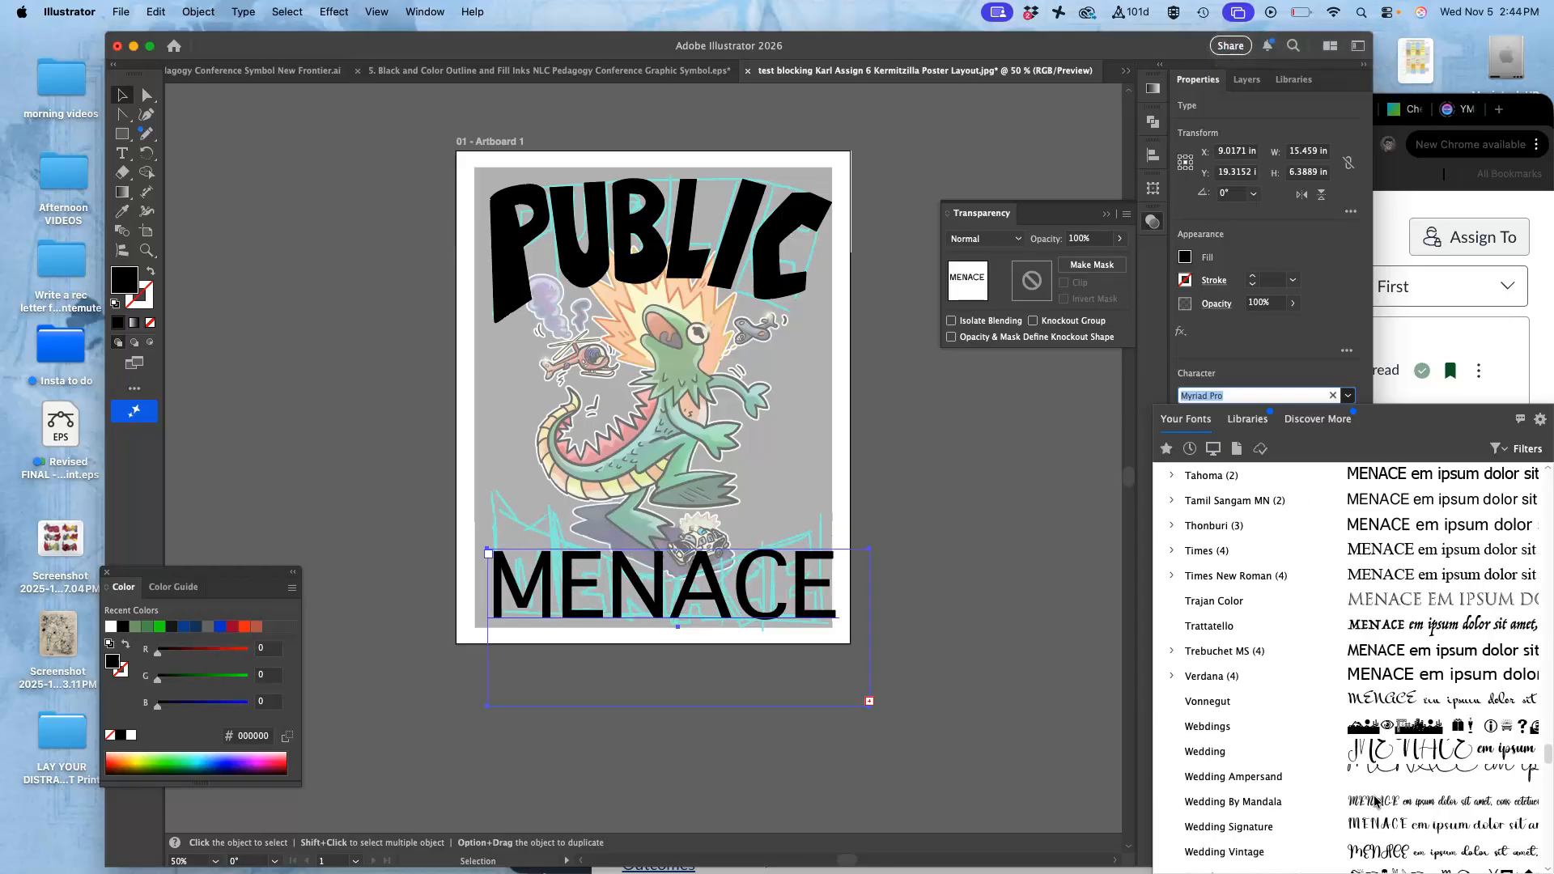
{"action": "scroll", "coordinate": [1377, 802], "scroll_direction": "down", "scroll_amount": 13}
{"action": "left_click", "coordinate": [1375, 777]}
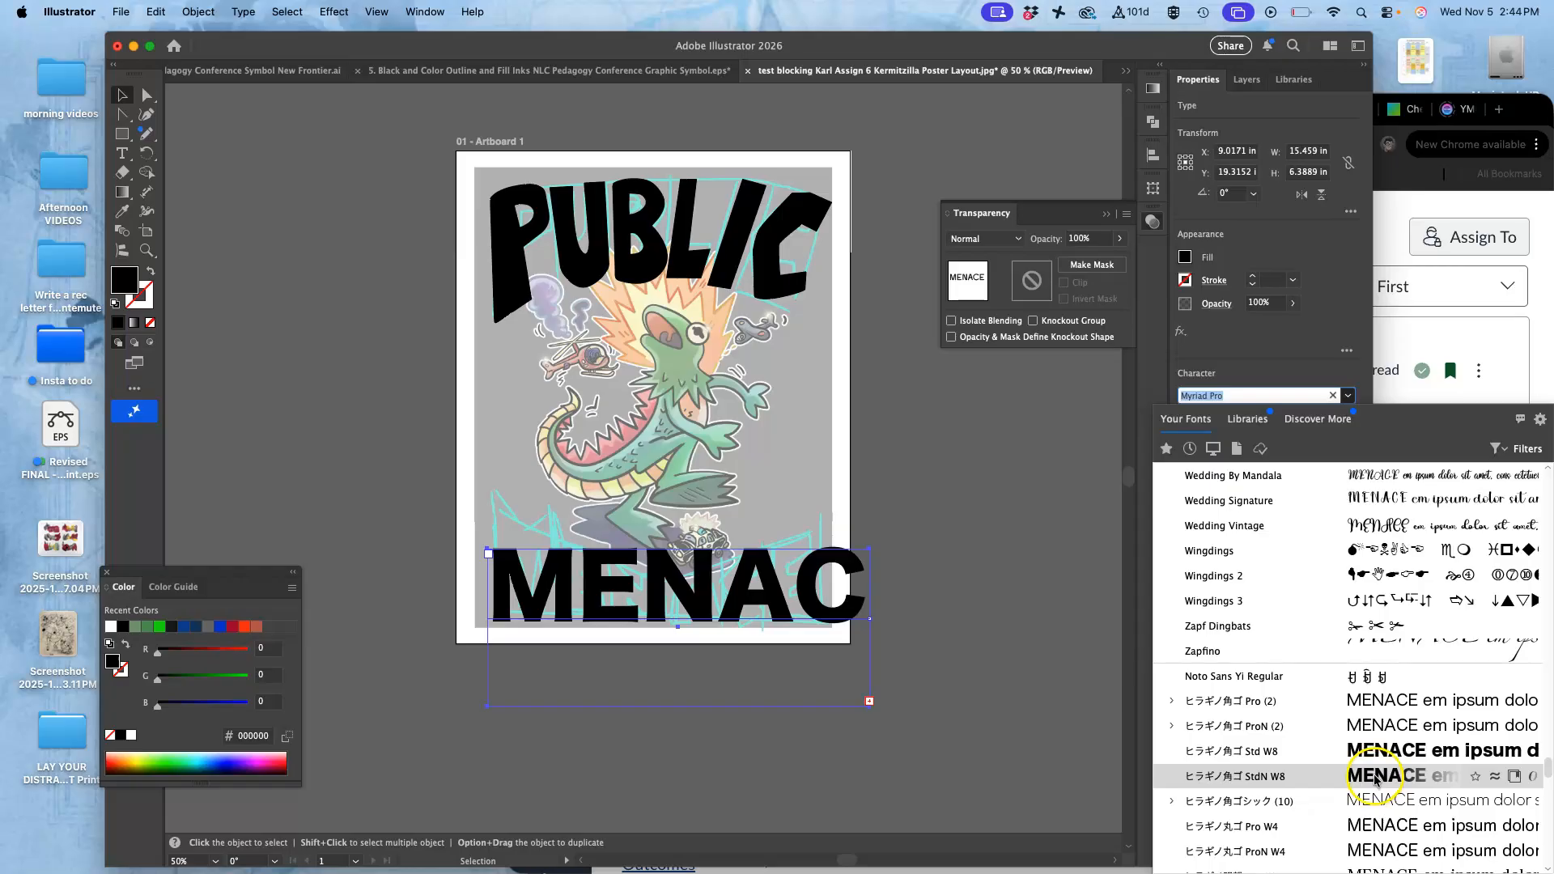
- Set the MENACE text in the recently used POSTERABLE font
{"action": "scroll", "coordinate": [1375, 785], "scroll_direction": "down", "scroll_amount": 10}
{"action": "scroll", "coordinate": [1374, 792], "scroll_direction": "down", "scroll_amount": 20}
{"action": "scroll", "coordinate": [1374, 792], "scroll_direction": "down", "scroll_amount": 15}
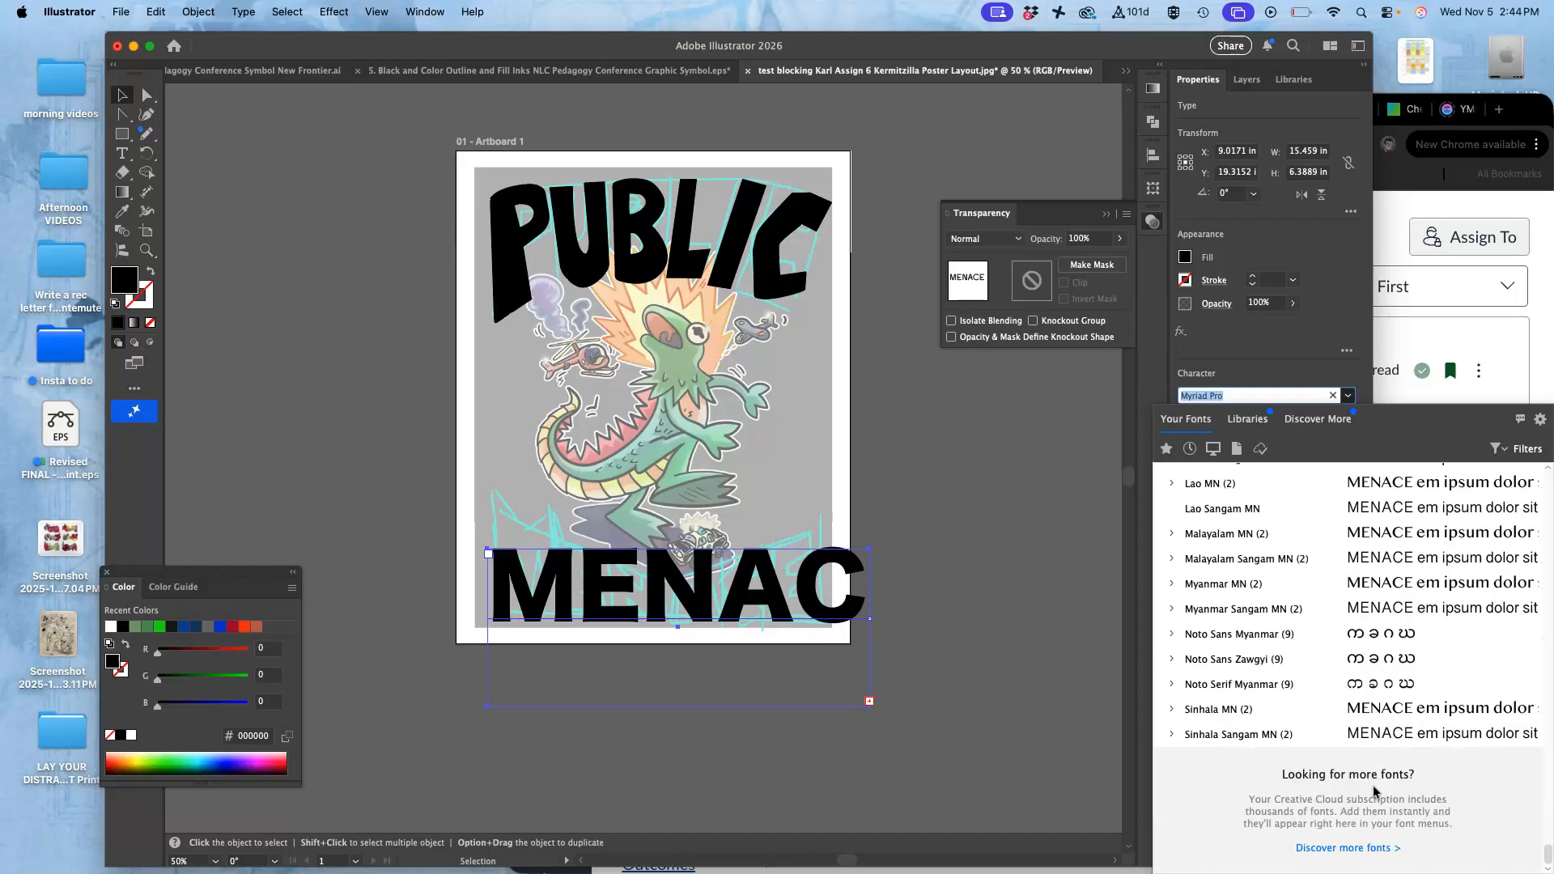
{"action": "scroll", "coordinate": [1374, 792], "scroll_direction": "up", "scroll_amount": 20}
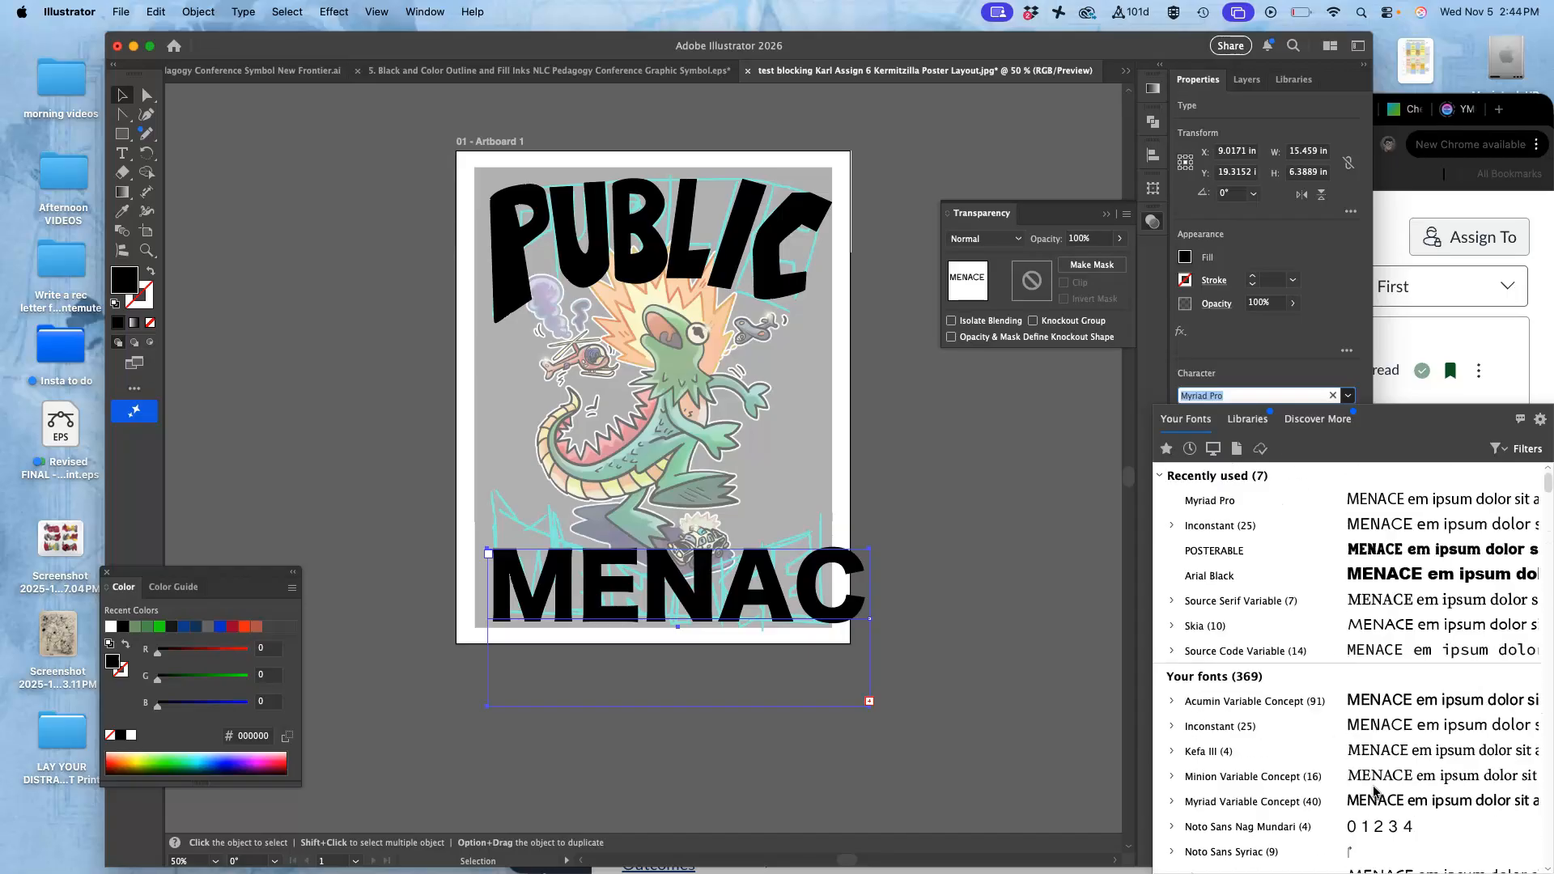
{"action": "left_click", "coordinate": [1366, 554]}
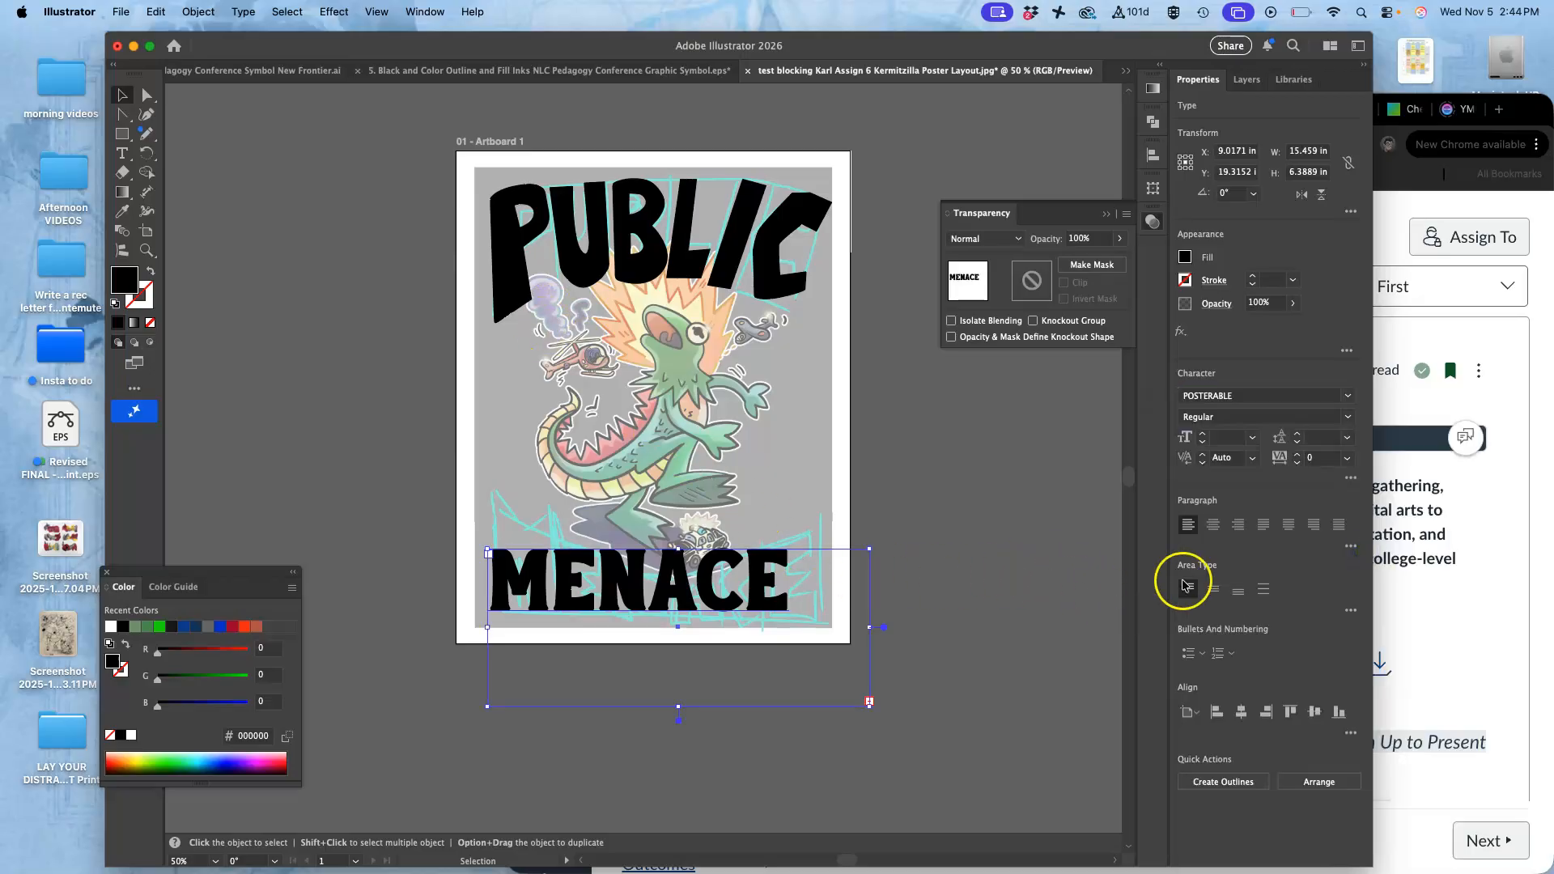
{"action": "left_click", "coordinate": [1204, 441]}
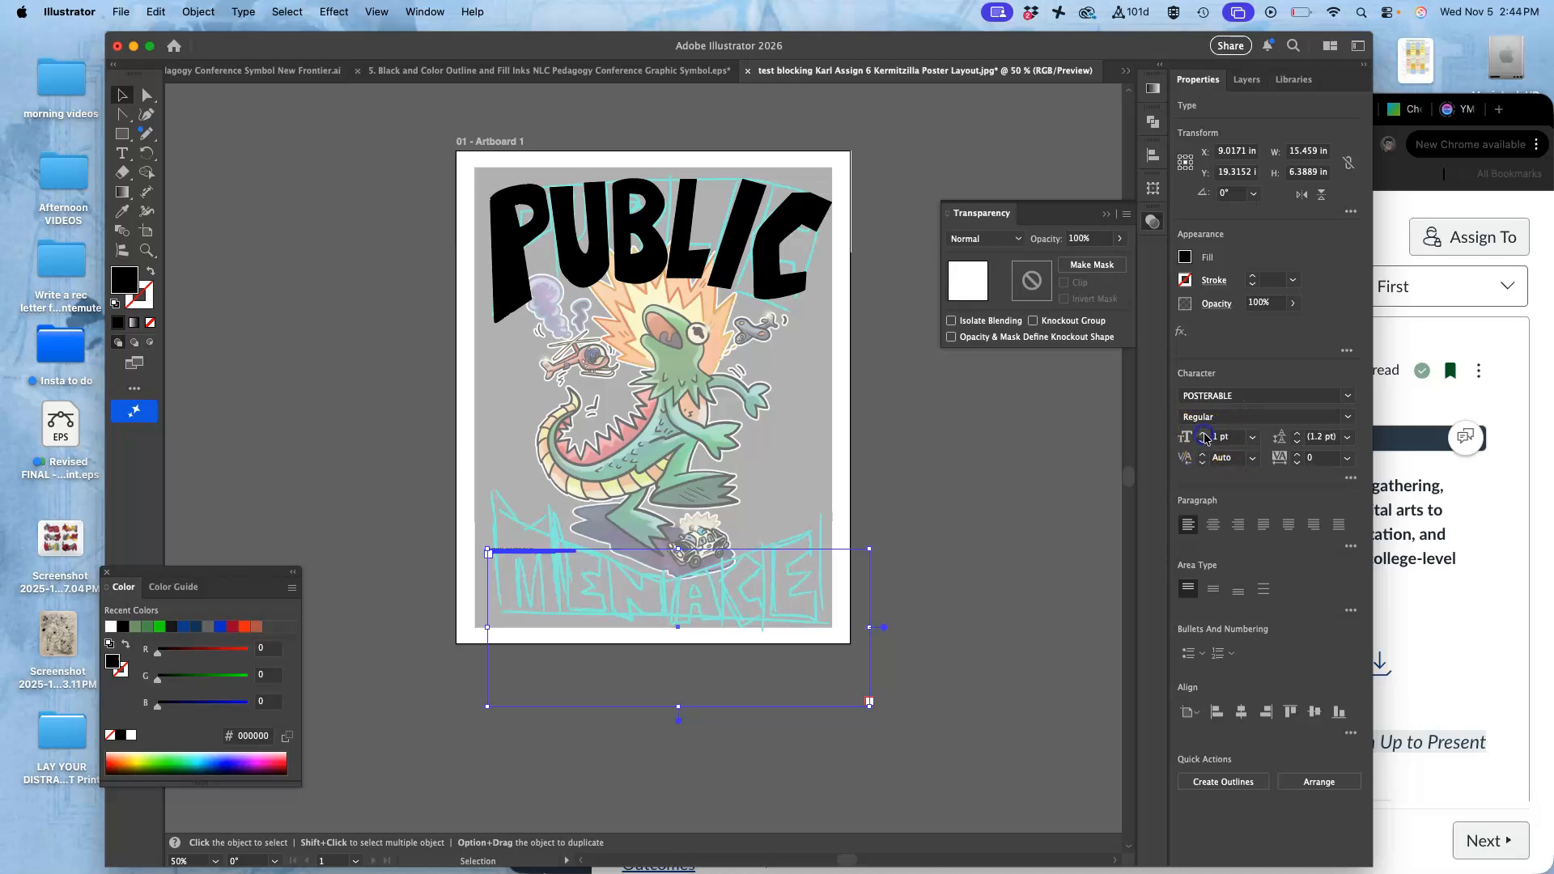
{"action": "left_click", "coordinate": [1204, 440]}
{"action": "key", "text": "super+z"}
{"action": "key", "text": "super+z"}
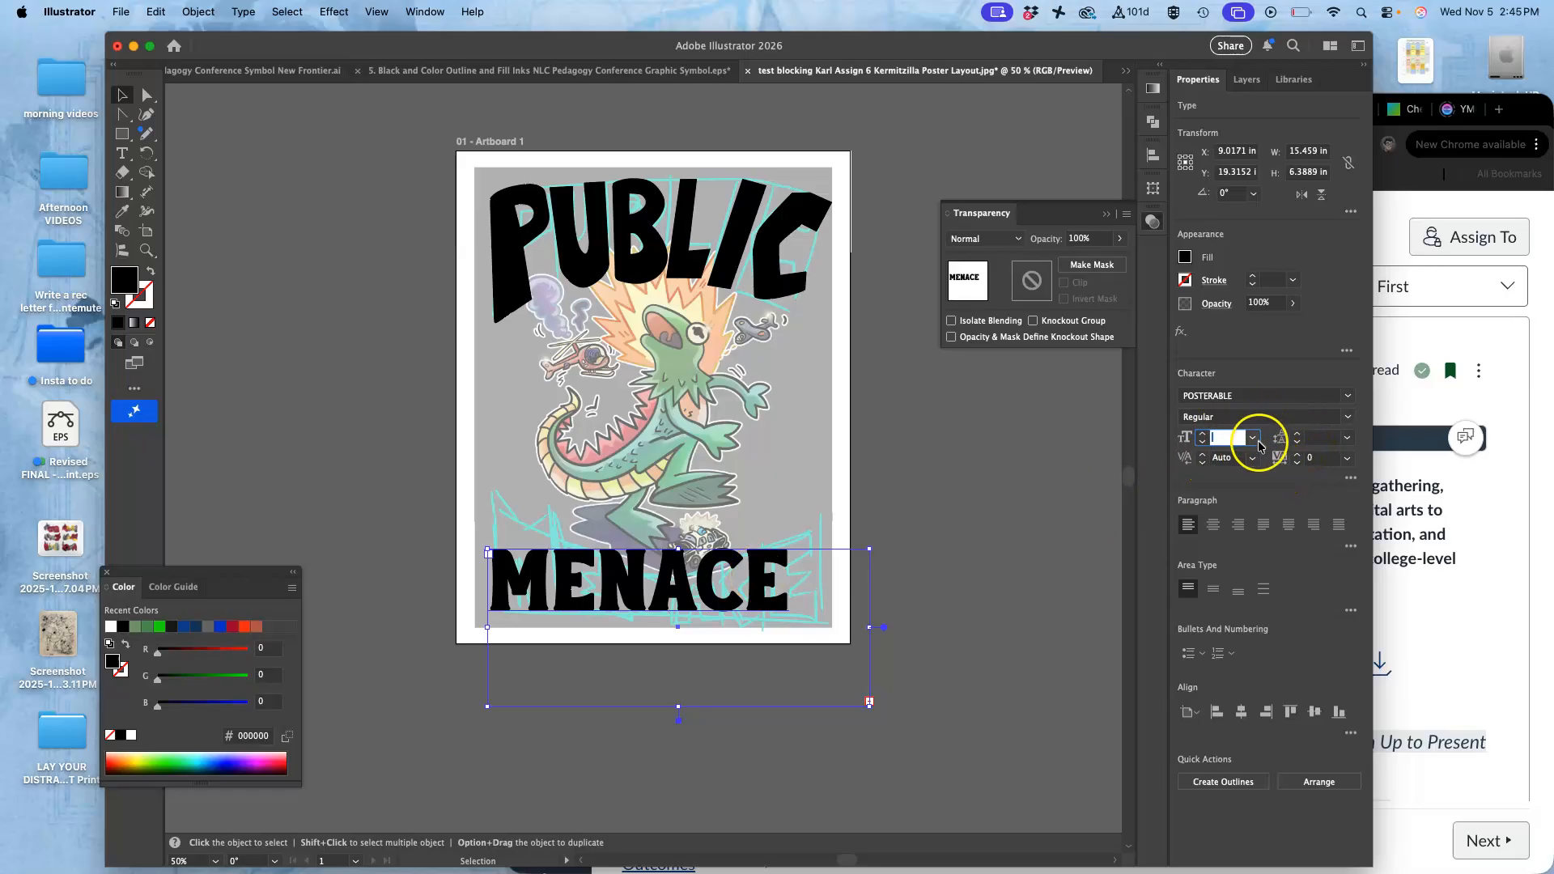
- Tighten the tracking of the whole word MENACE to -8
{"action": "left_click", "coordinate": [1298, 463]}
{"action": "left_click", "coordinate": [1298, 463]}
{"action": "left_click", "coordinate": [1298, 463]}
{"action": "left_click", "coordinate": [1297, 463]}
{"action": "double_click", "coordinate": [742, 600]}
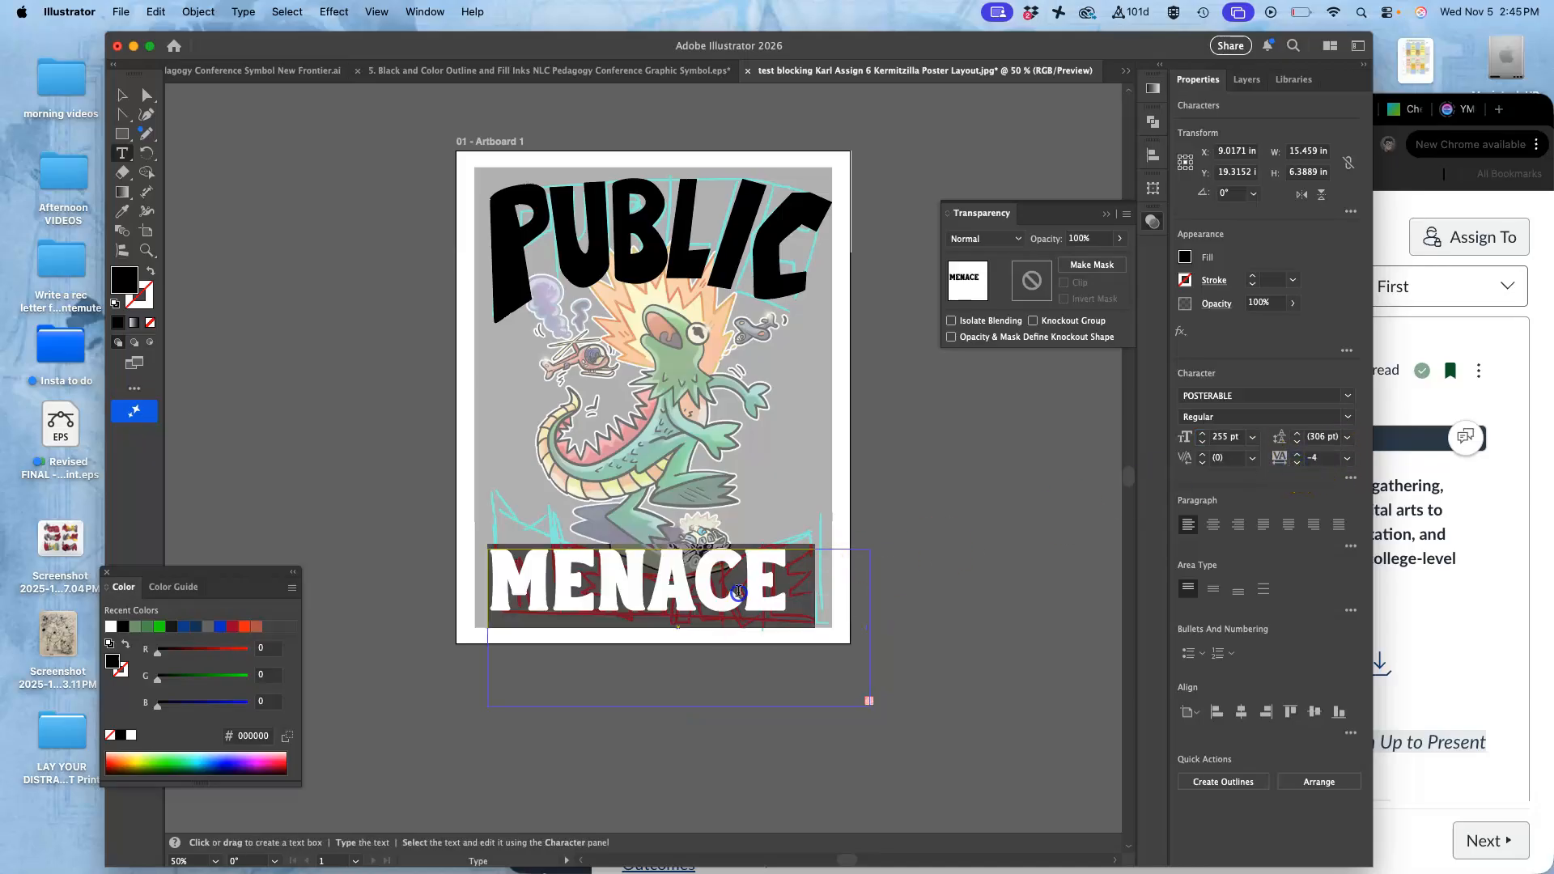
{"action": "left_click", "coordinate": [1296, 463]}
{"action": "left_click", "coordinate": [1296, 463]}
{"action": "left_click", "coordinate": [1296, 463]}
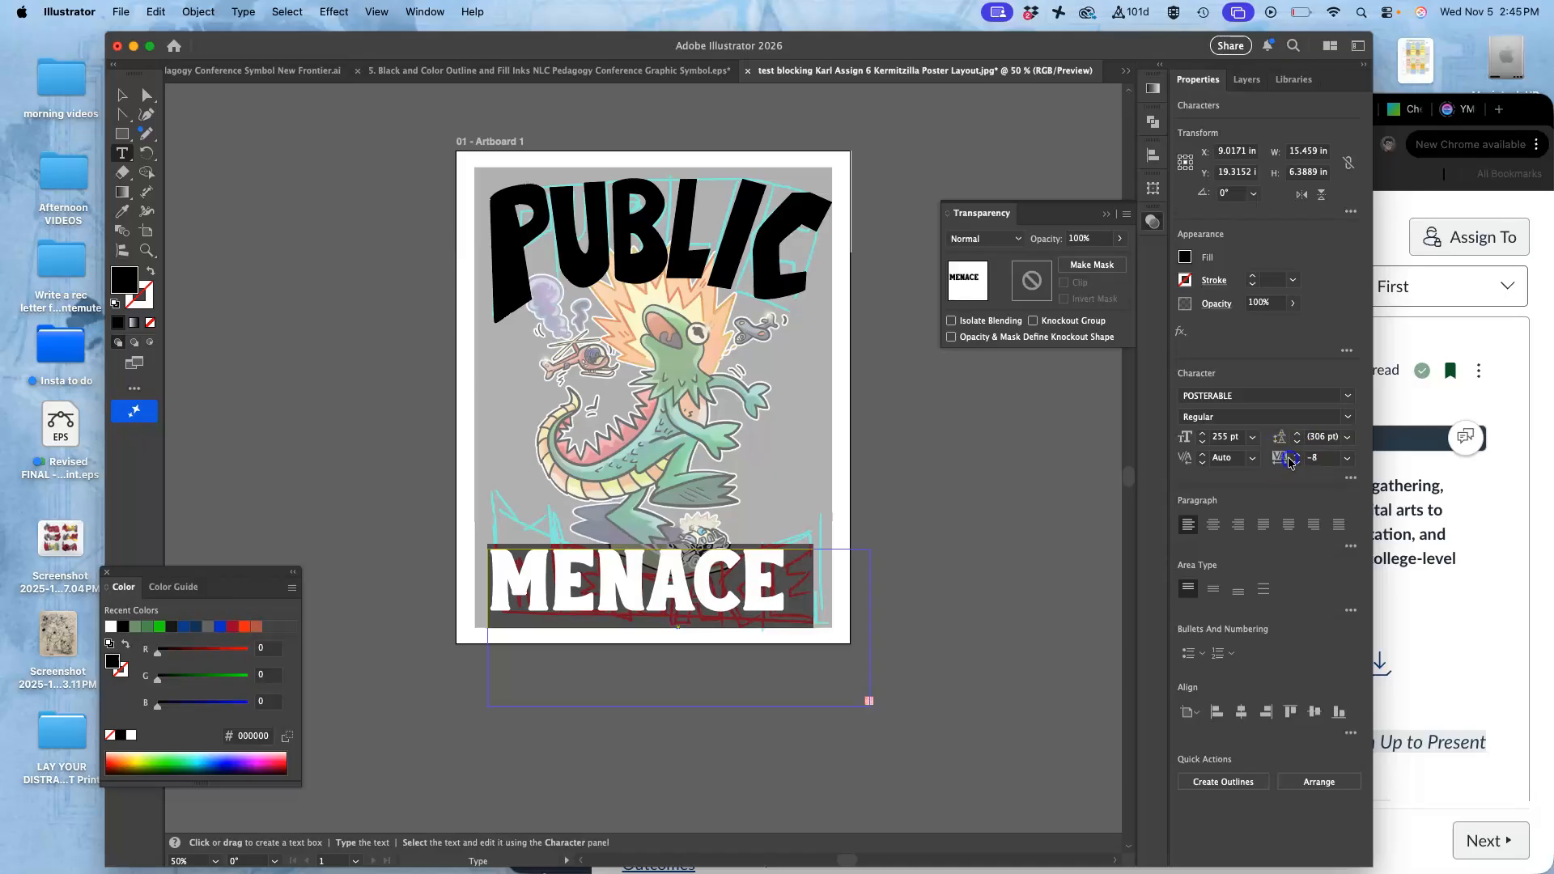
- Loosen the tracking of the selected word MENACE to 25 so it spreads across its sketched lettering
{"action": "left_click", "coordinate": [1295, 454]}
{"action": "left_click", "coordinate": [1296, 454]}
{"action": "left_click", "coordinate": [1295, 454]}
{"action": "left_click", "coordinate": [1295, 454]}
{"action": "left_click", "coordinate": [1295, 454]}
{"action": "left_click", "coordinate": [1295, 454]}
{"action": "left_click", "coordinate": [1295, 455]}
{"action": "left_click", "coordinate": [1296, 454]}
{"action": "left_click", "coordinate": [1295, 454]}
{"action": "left_click", "coordinate": [1295, 454]}
{"action": "left_click", "coordinate": [1295, 454]}
{"action": "left_click", "coordinate": [1295, 454]}
{"action": "left_click", "coordinate": [1296, 455]}
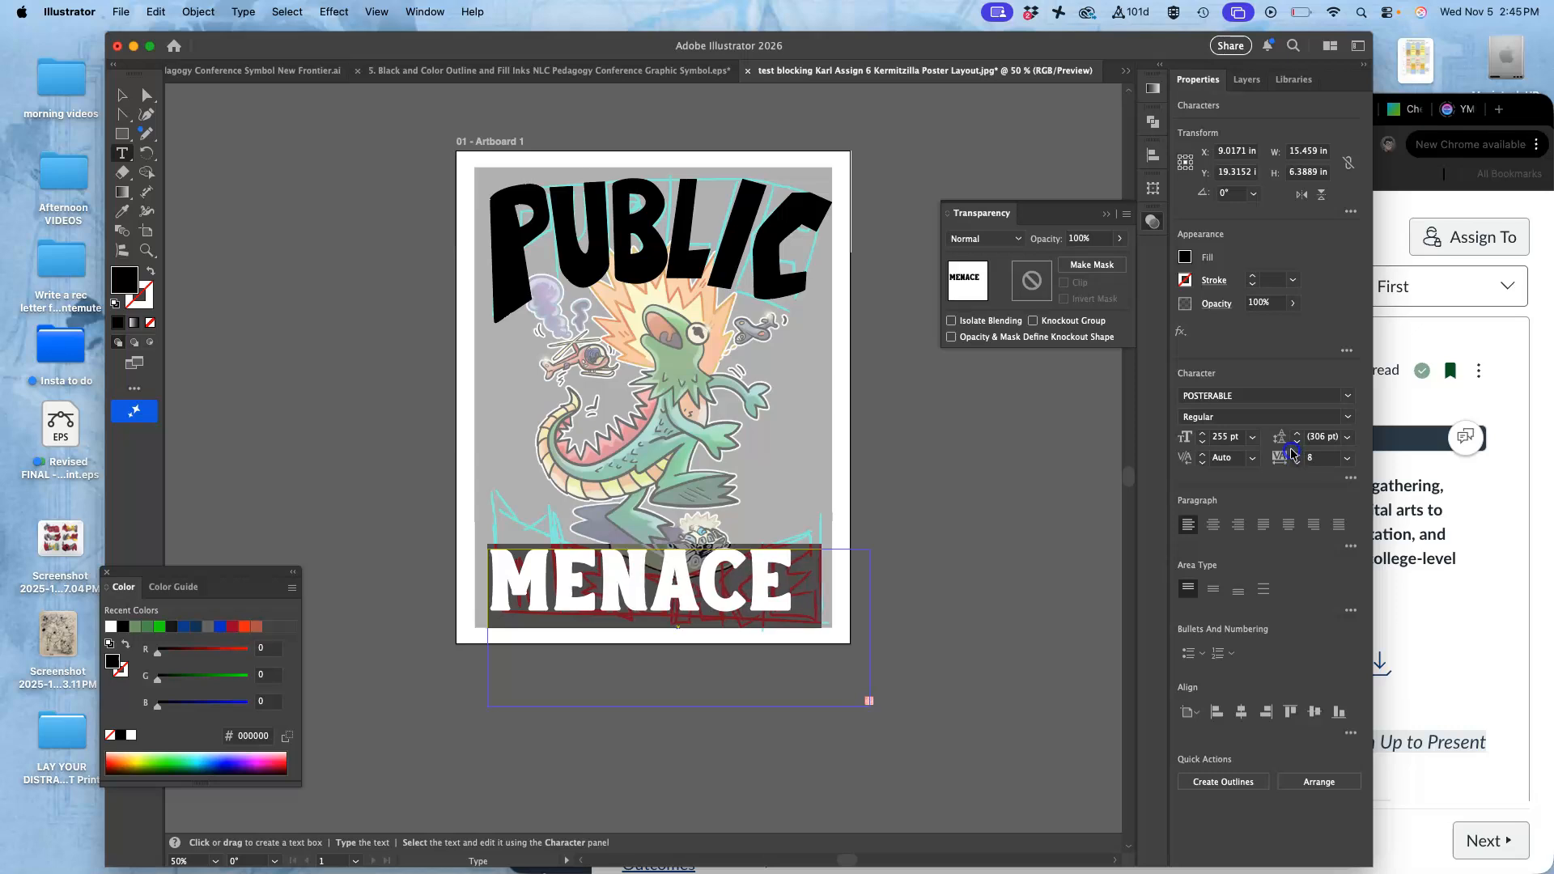
{"action": "left_click", "coordinate": [1299, 455]}
{"action": "left_click", "coordinate": [1299, 455]}
{"action": "left_click", "coordinate": [1299, 455]}
{"action": "left_click", "coordinate": [1298, 455]}
{"action": "left_click", "coordinate": [1299, 455]}
{"action": "left_click", "coordinate": [1299, 455]}
{"action": "left_click", "coordinate": [1299, 455]}
{"action": "left_click", "coordinate": [1299, 455]}
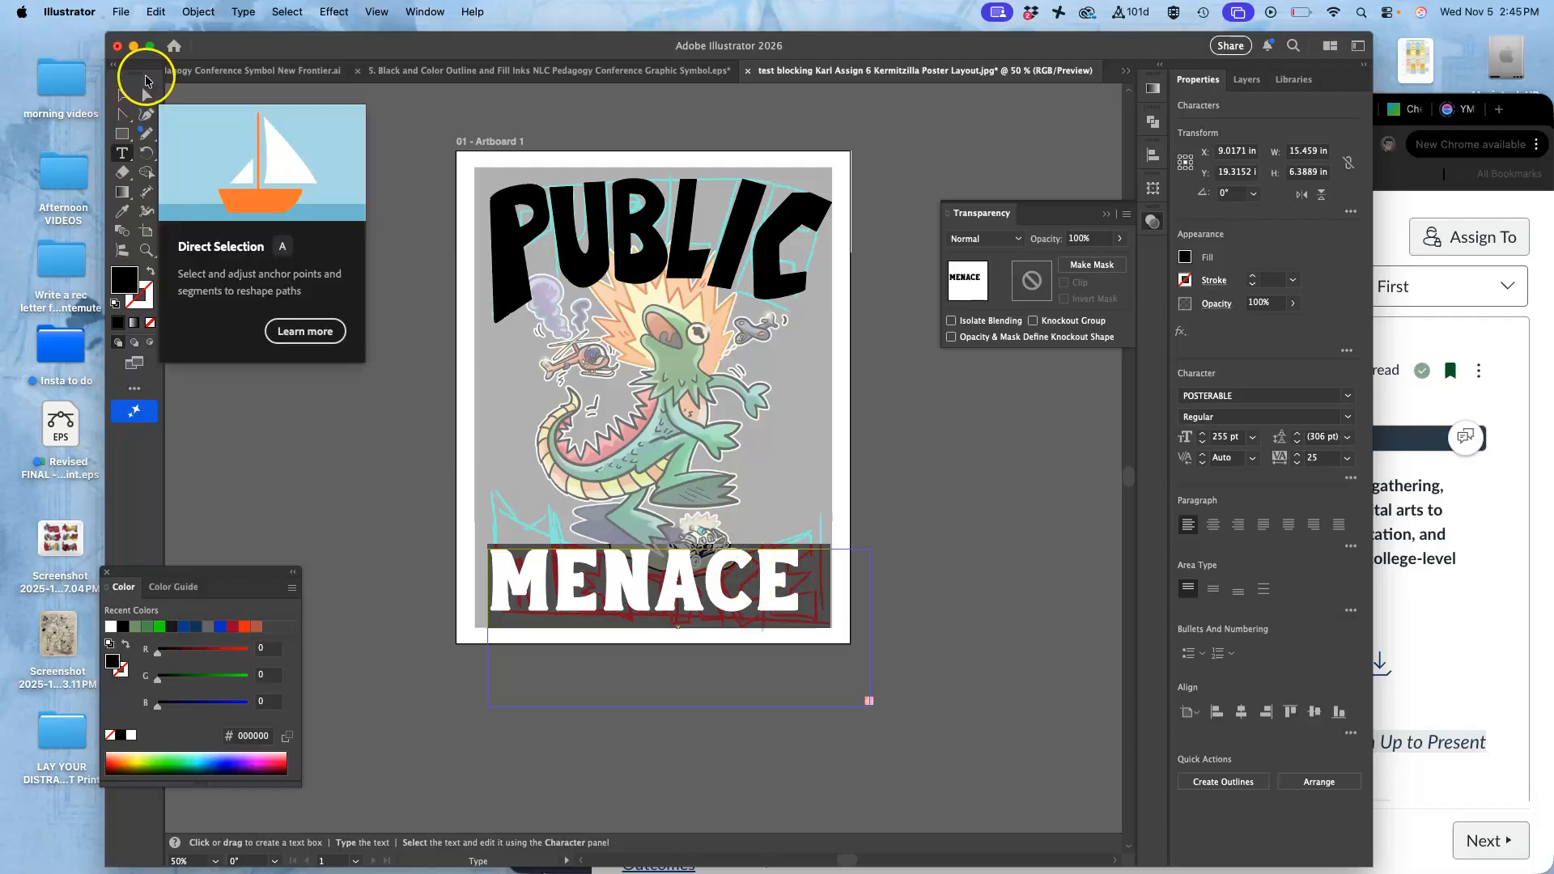
- Convert the MENACE text into editable outlines
{"action": "left_click", "coordinate": [123, 152]}
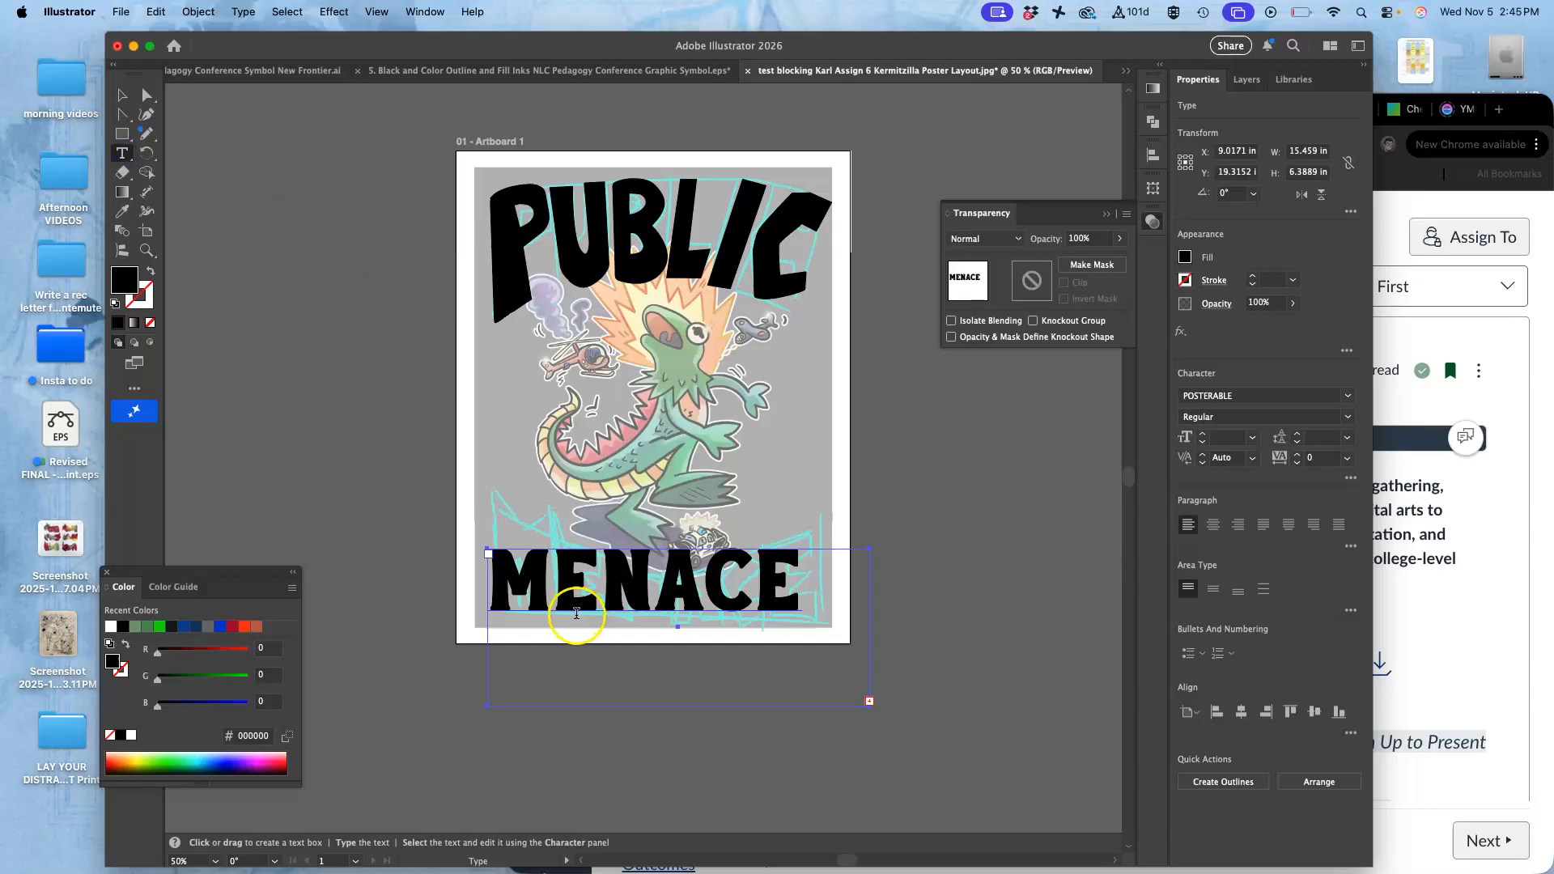
{"action": "right_click", "coordinate": [576, 615]}
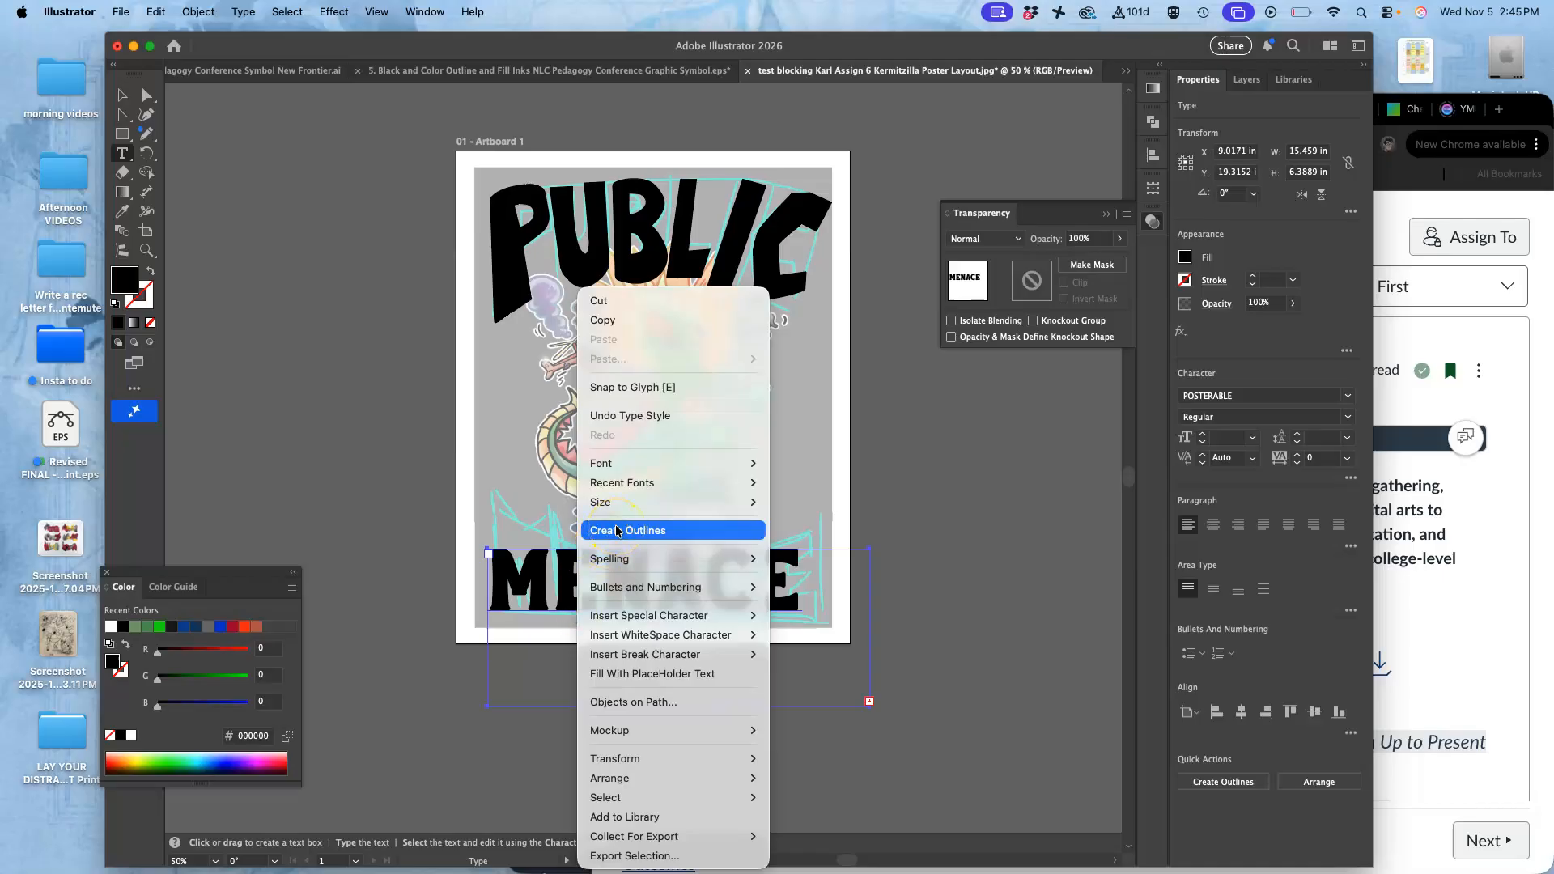
{"action": "left_click", "coordinate": [522, 601]}
{"action": "left_click", "coordinate": [613, 532]}
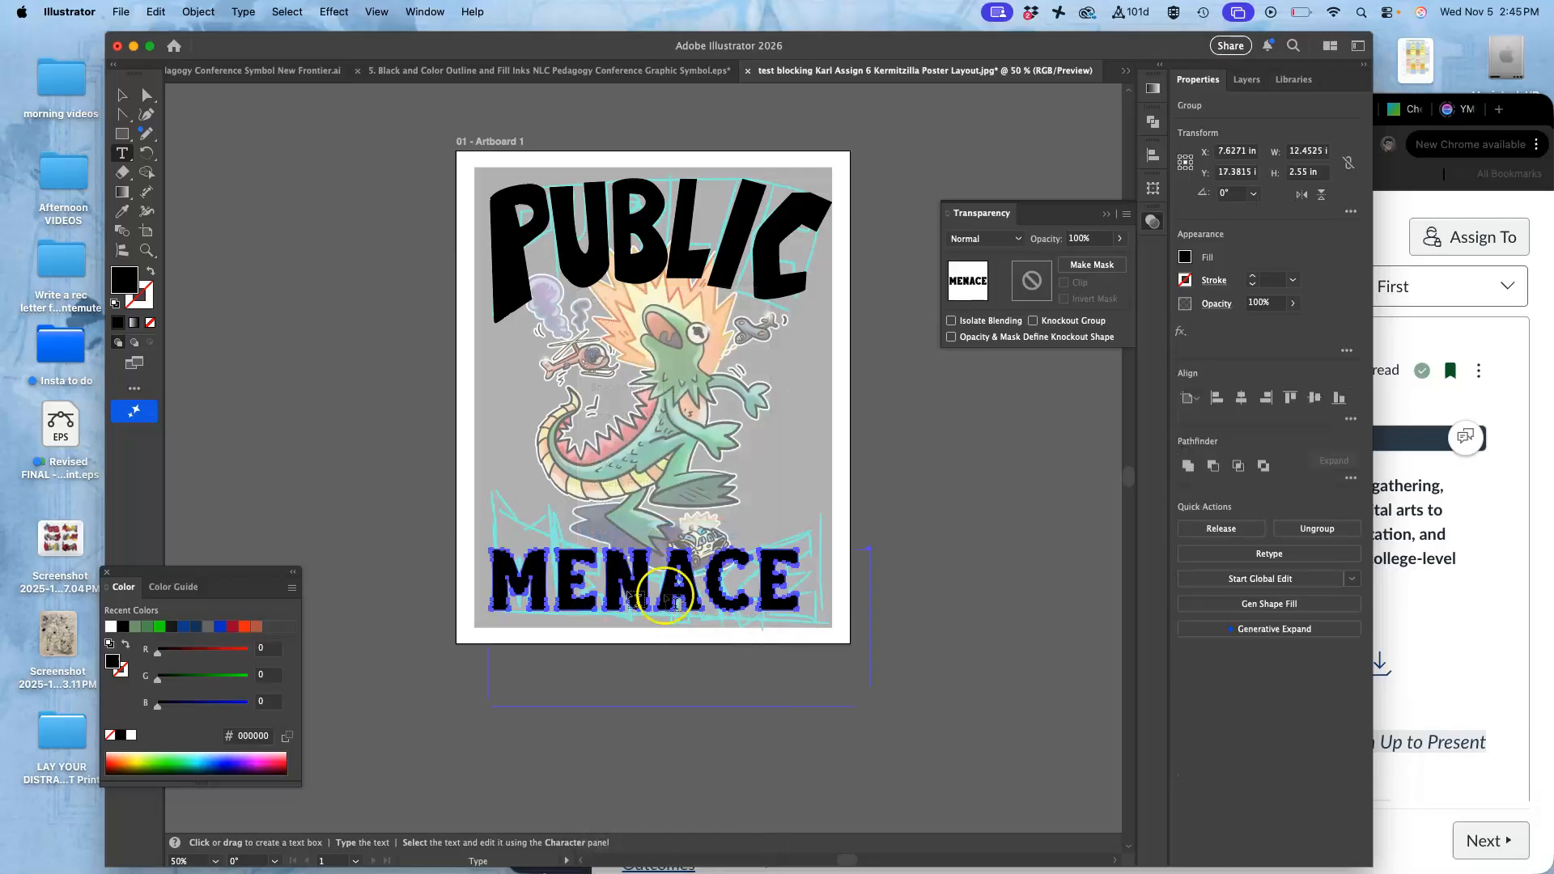
- Select only the outlined letter M of MENACE and stretch it upward to about 4.13 in tall
{"action": "key", "text": "super+equal"}
{"action": "key", "text": "super+equal"}
{"action": "key", "text": "super+equal"}
{"action": "key", "text": "super+equal"}
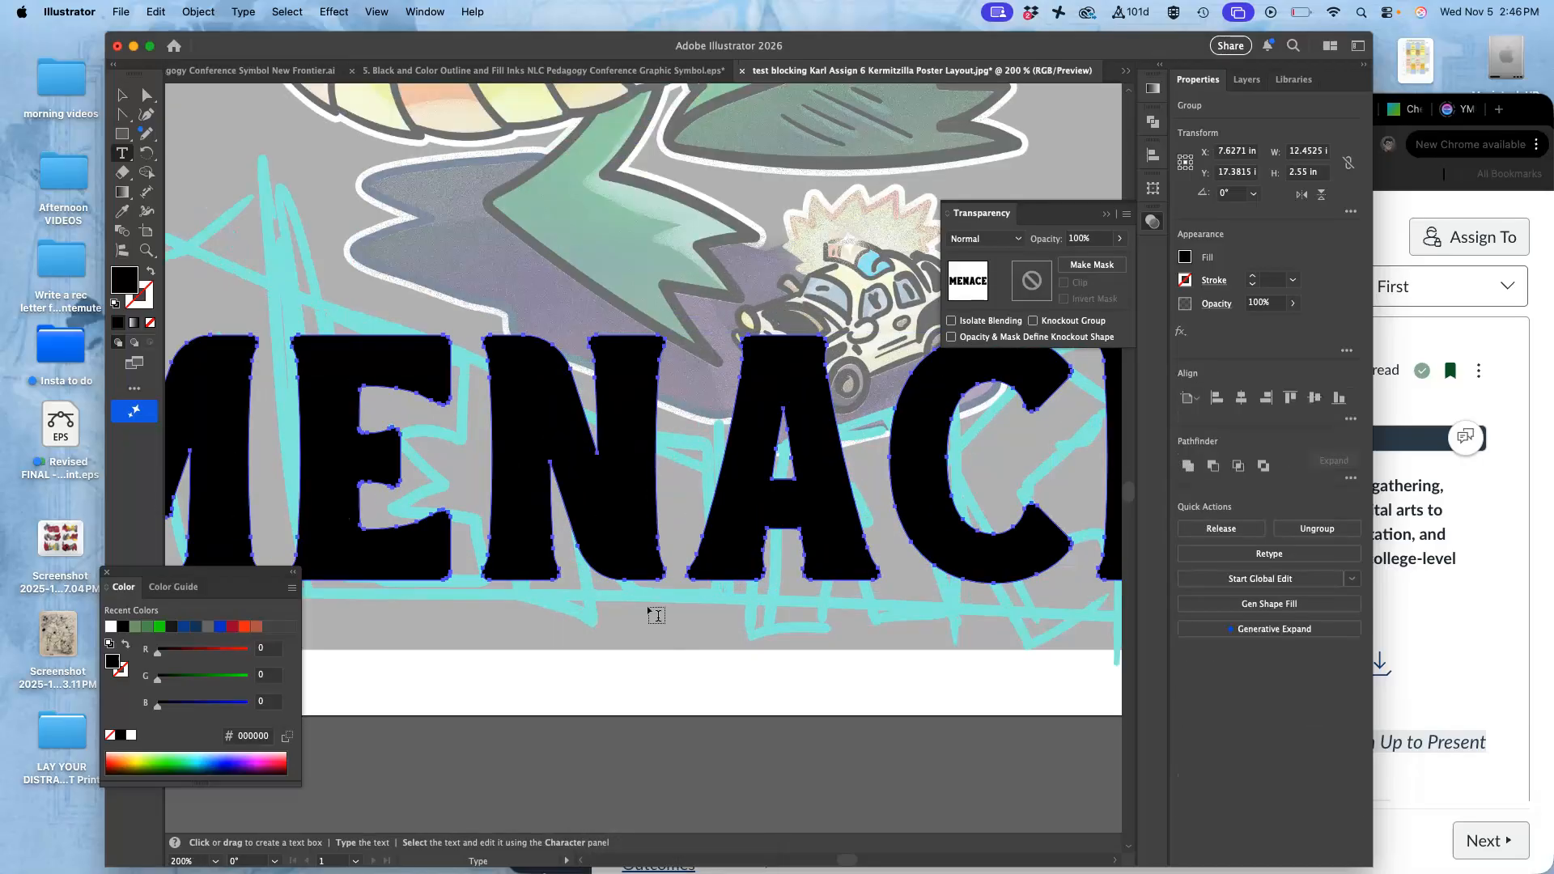
{"action": "scroll", "coordinate": [647, 609], "scroll_direction": "left", "scroll_amount": 2}
{"action": "scroll", "coordinate": [648, 609], "scroll_direction": "down", "scroll_amount": 1}
{"action": "scroll", "coordinate": [656, 615], "scroll_direction": "left", "scroll_amount": 3}
{"action": "scroll", "coordinate": [656, 615], "scroll_direction": "up", "scroll_amount": 1}
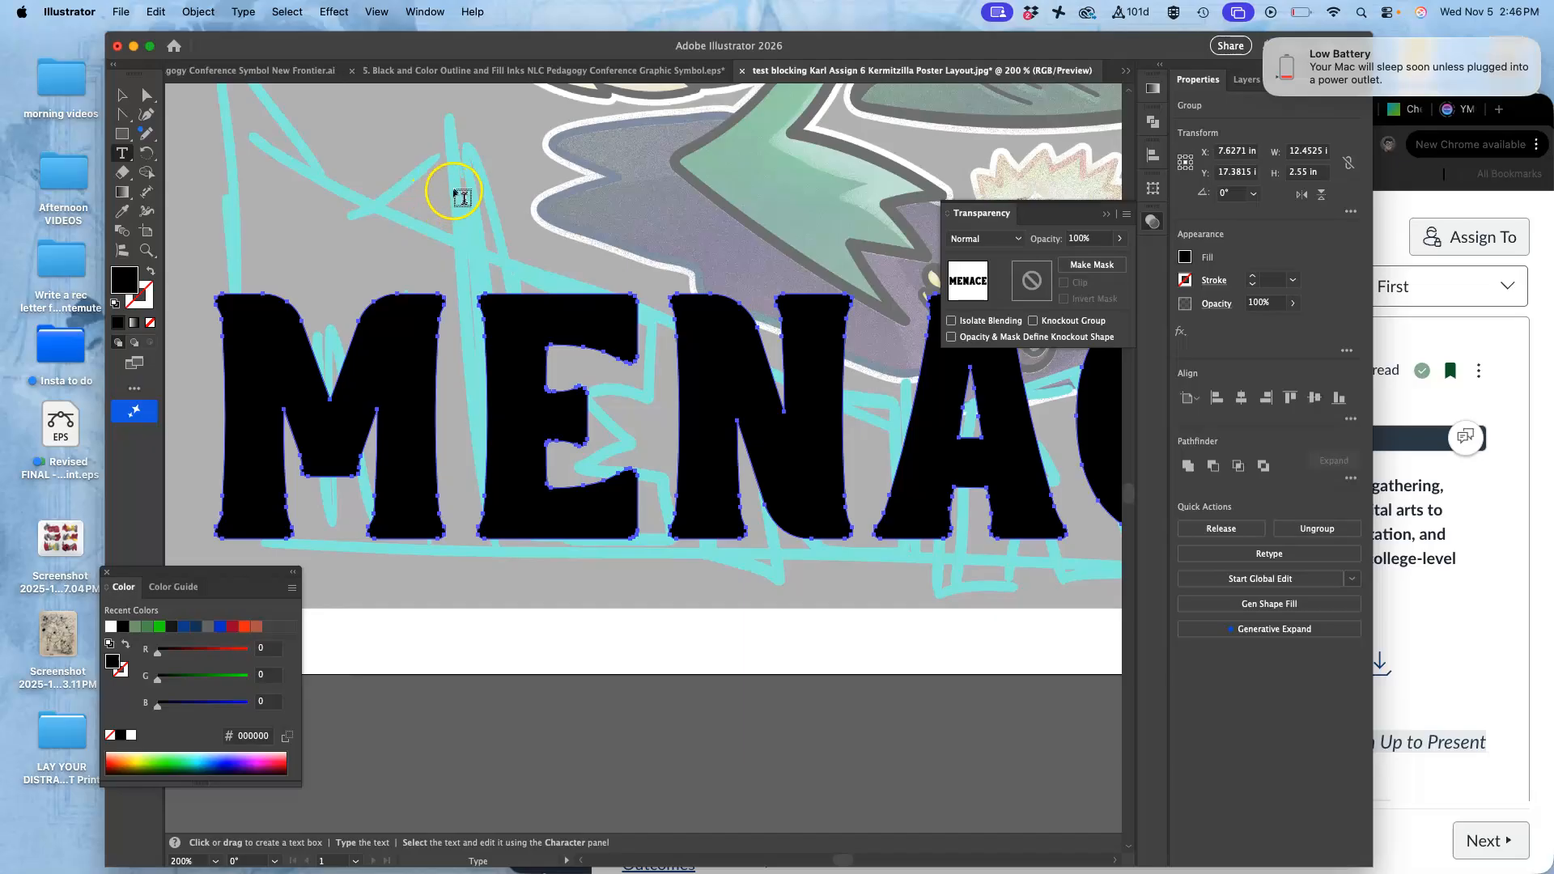
{"action": "left_click", "coordinate": [146, 96]}
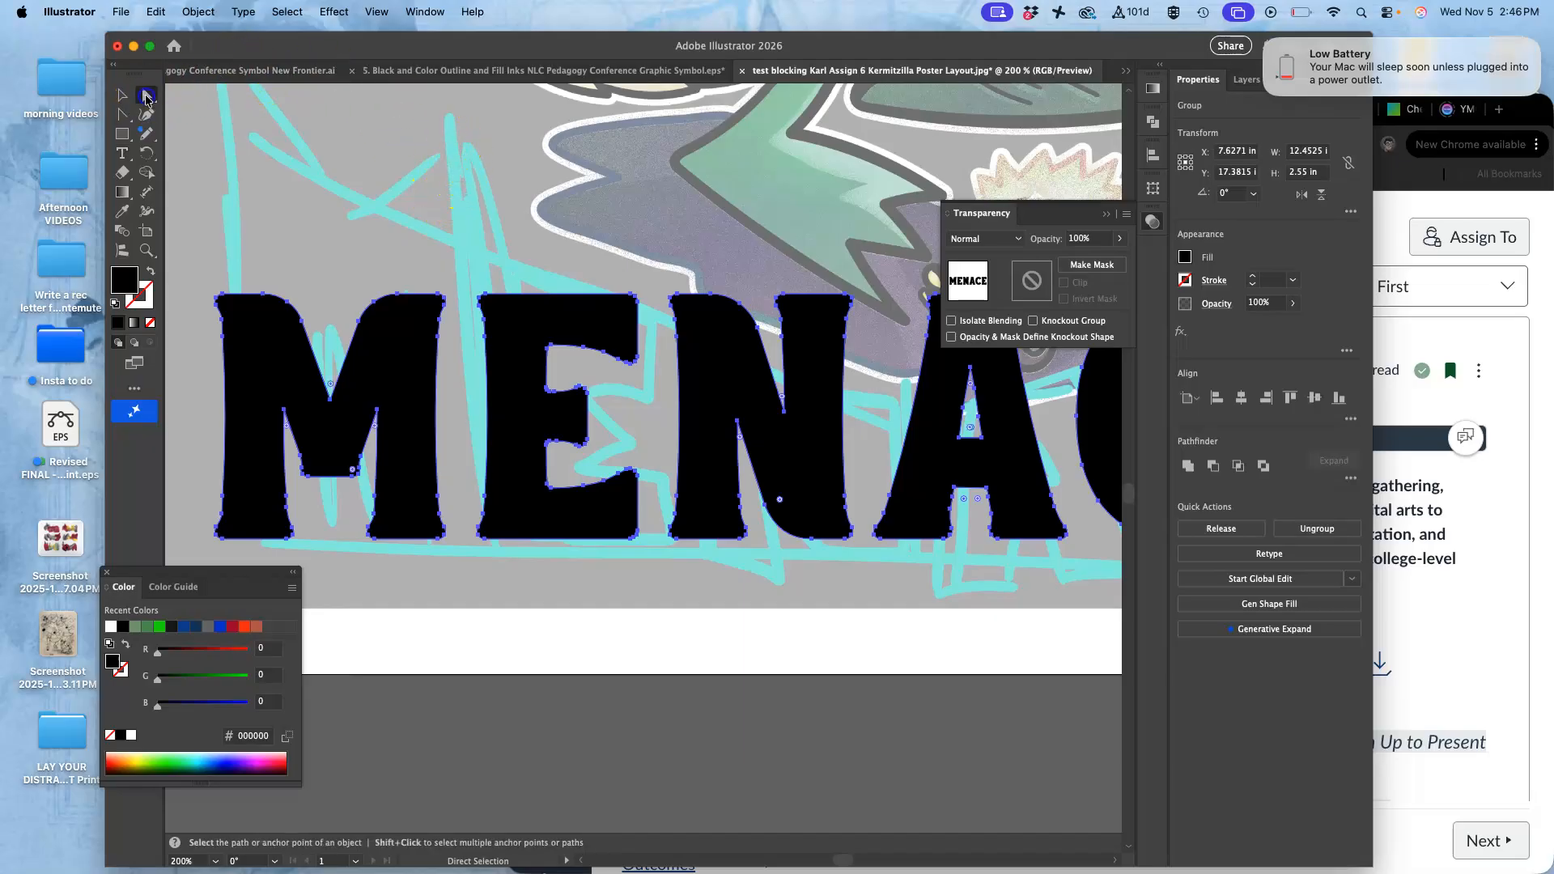
{"action": "left_click", "coordinate": [357, 181]}
{"action": "left_click", "coordinate": [371, 347]}
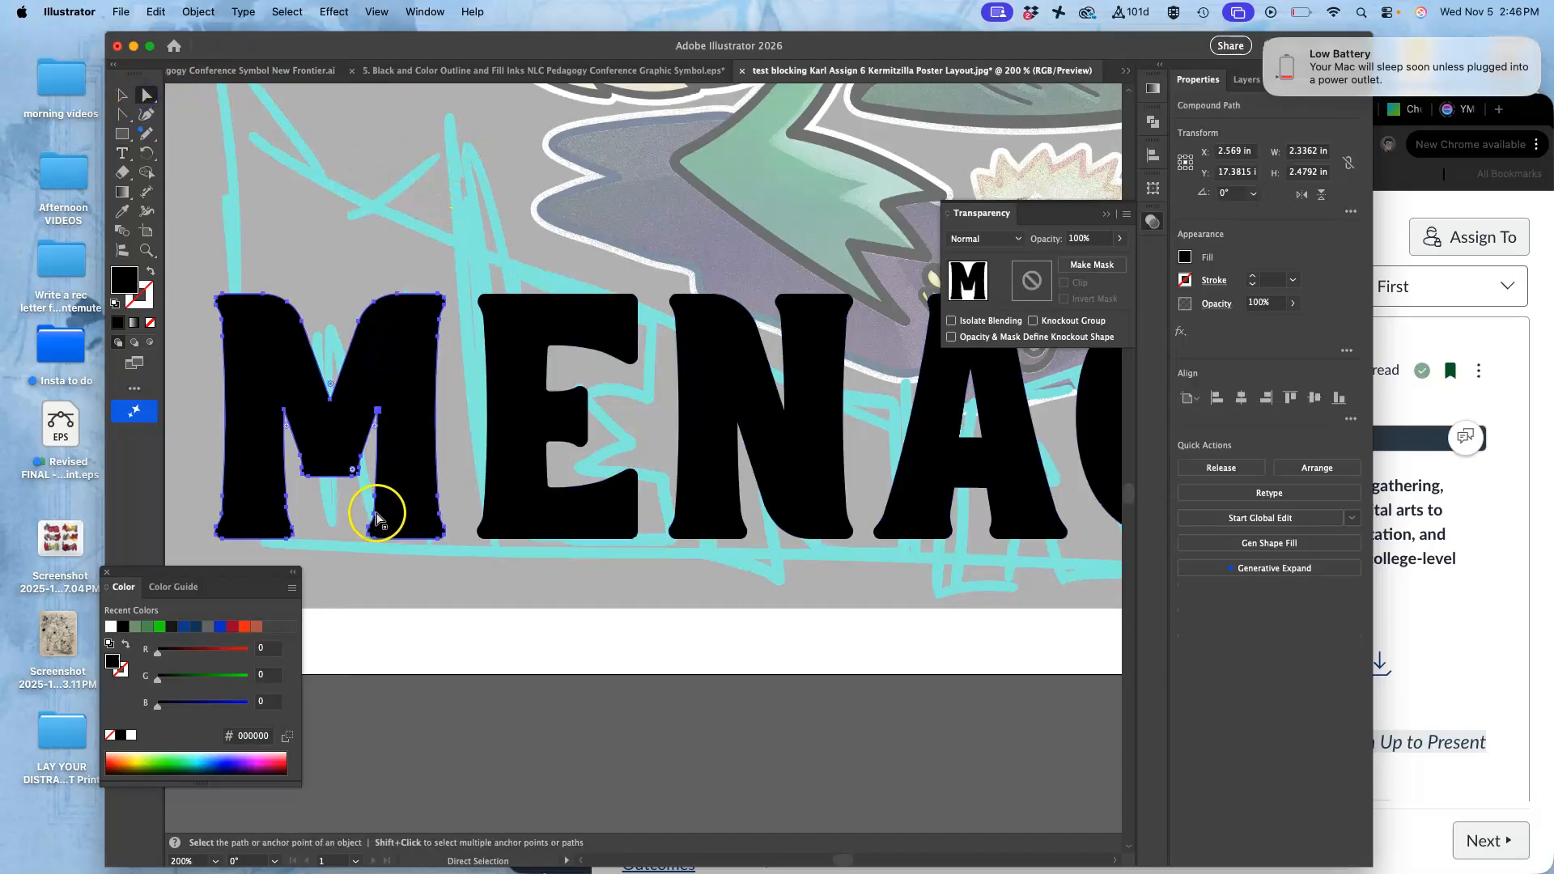
{"action": "left_click", "coordinate": [122, 95]}
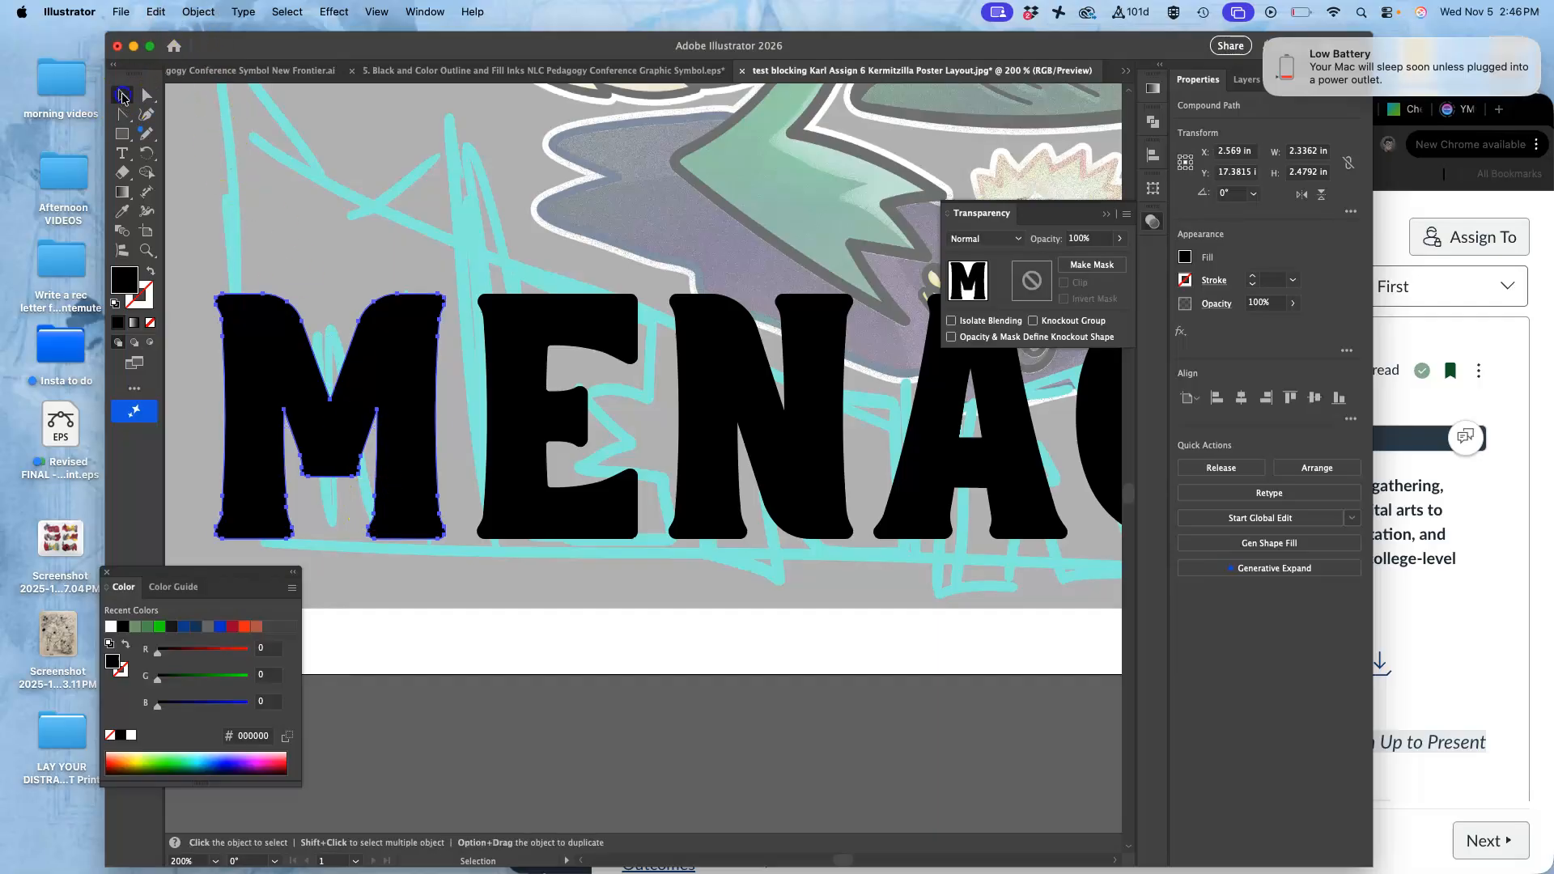
{"action": "left_click_drag", "start_coordinate": [331, 292], "coordinate": [308, 523]}
{"action": "key", "text": "a"}
{"action": "key", "text": "super+minus"}
{"action": "key", "text": "super+minus"}
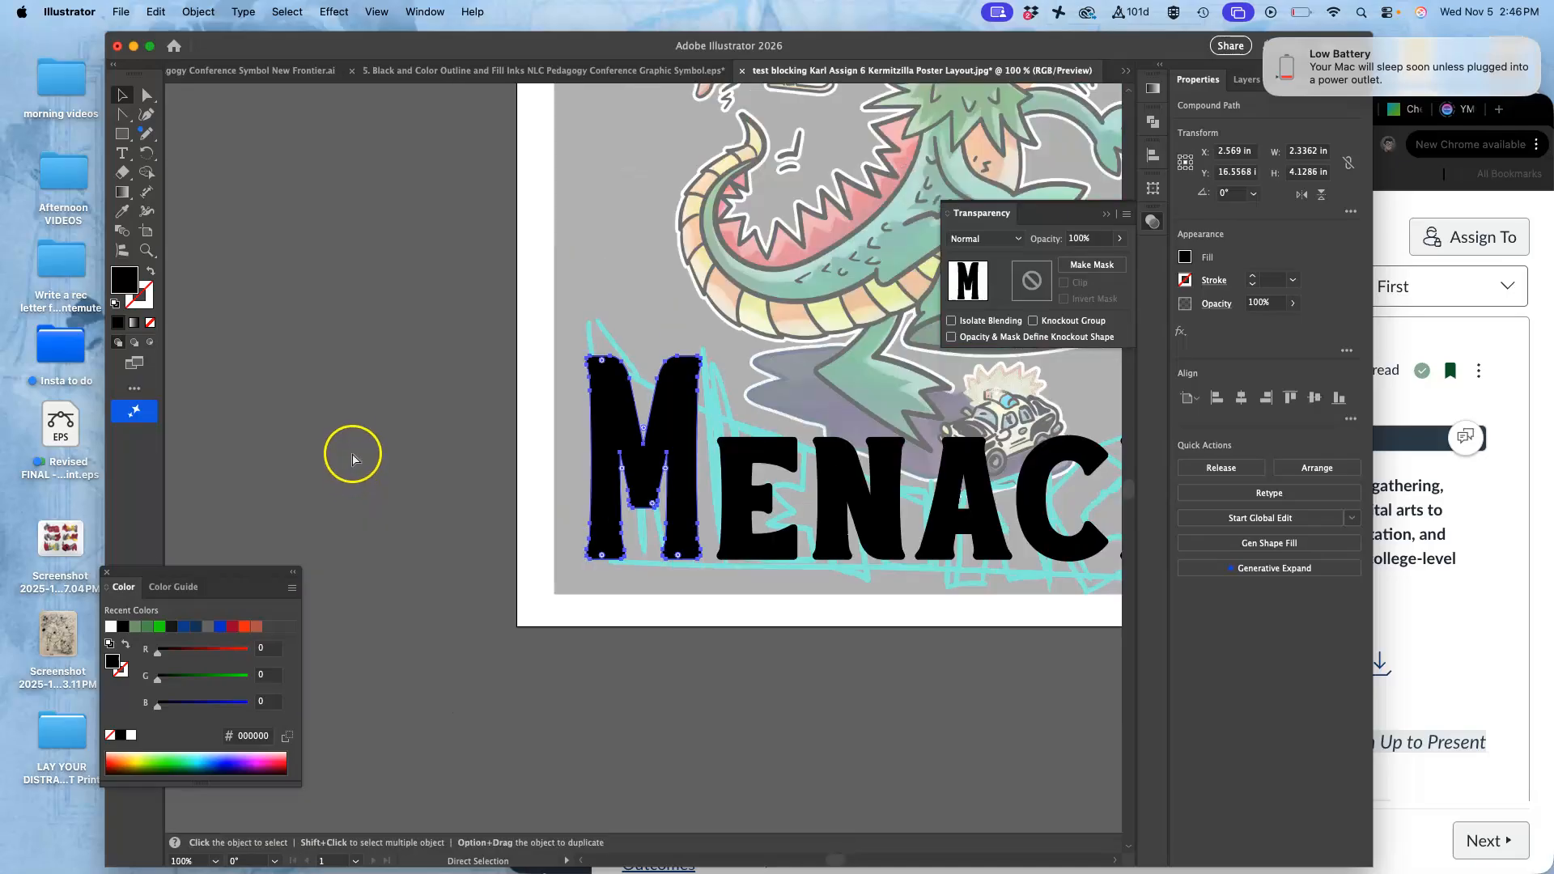
- Stretch the M further to about 4.35 in tall and widen it slightly toward the first E
{"action": "left_click_drag", "start_coordinate": [639, 405], "coordinate": [510, 401]}
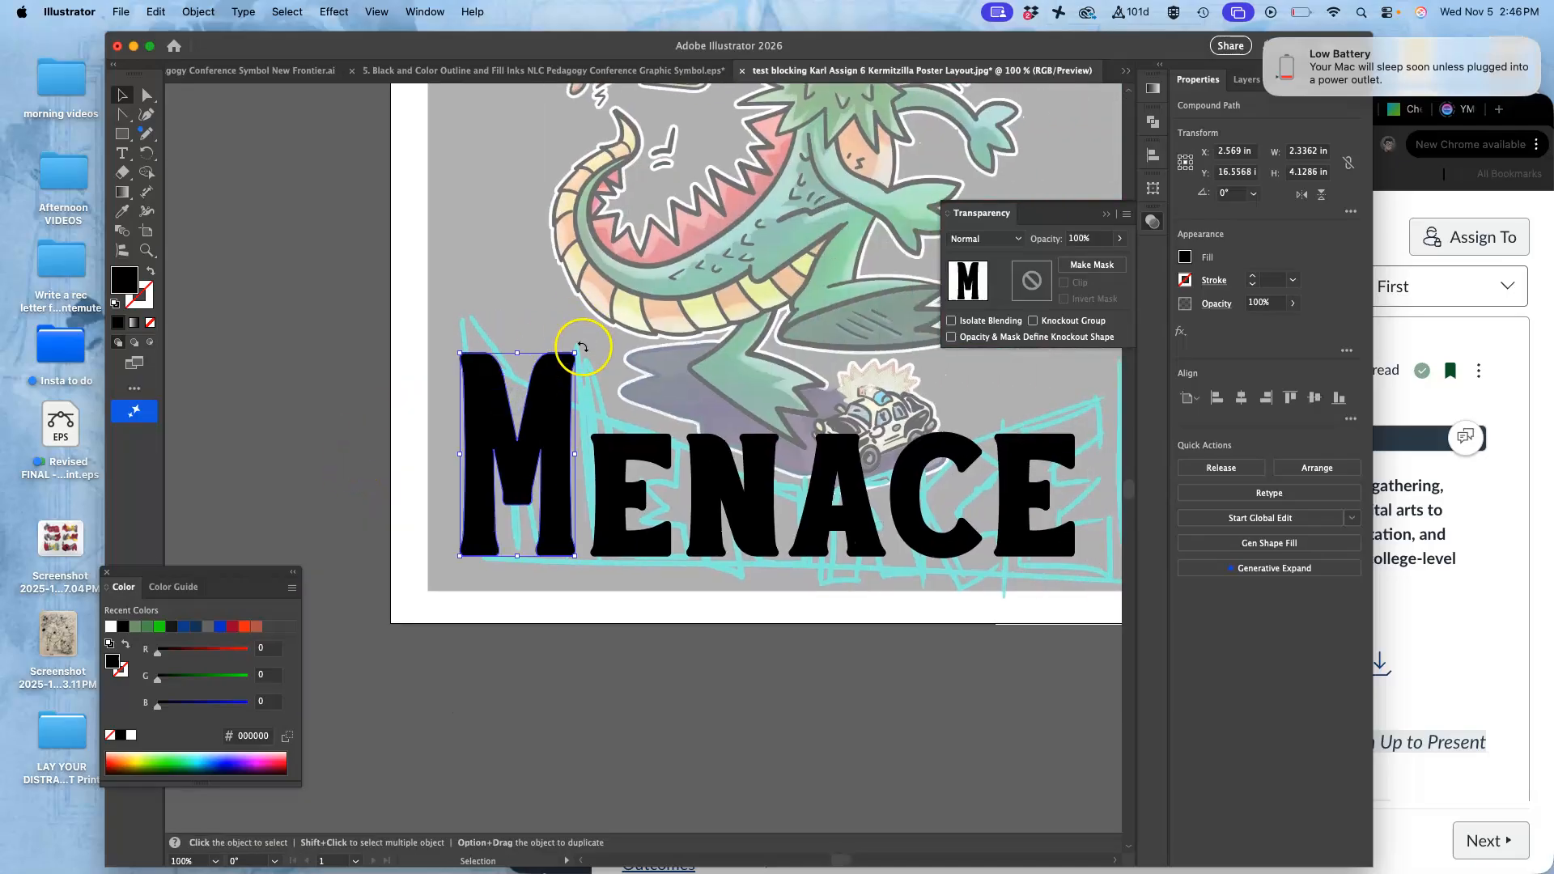
{"action": "left_click_drag", "start_coordinate": [580, 348], "coordinate": [578, 345]}
{"action": "key", "text": "super+z"}
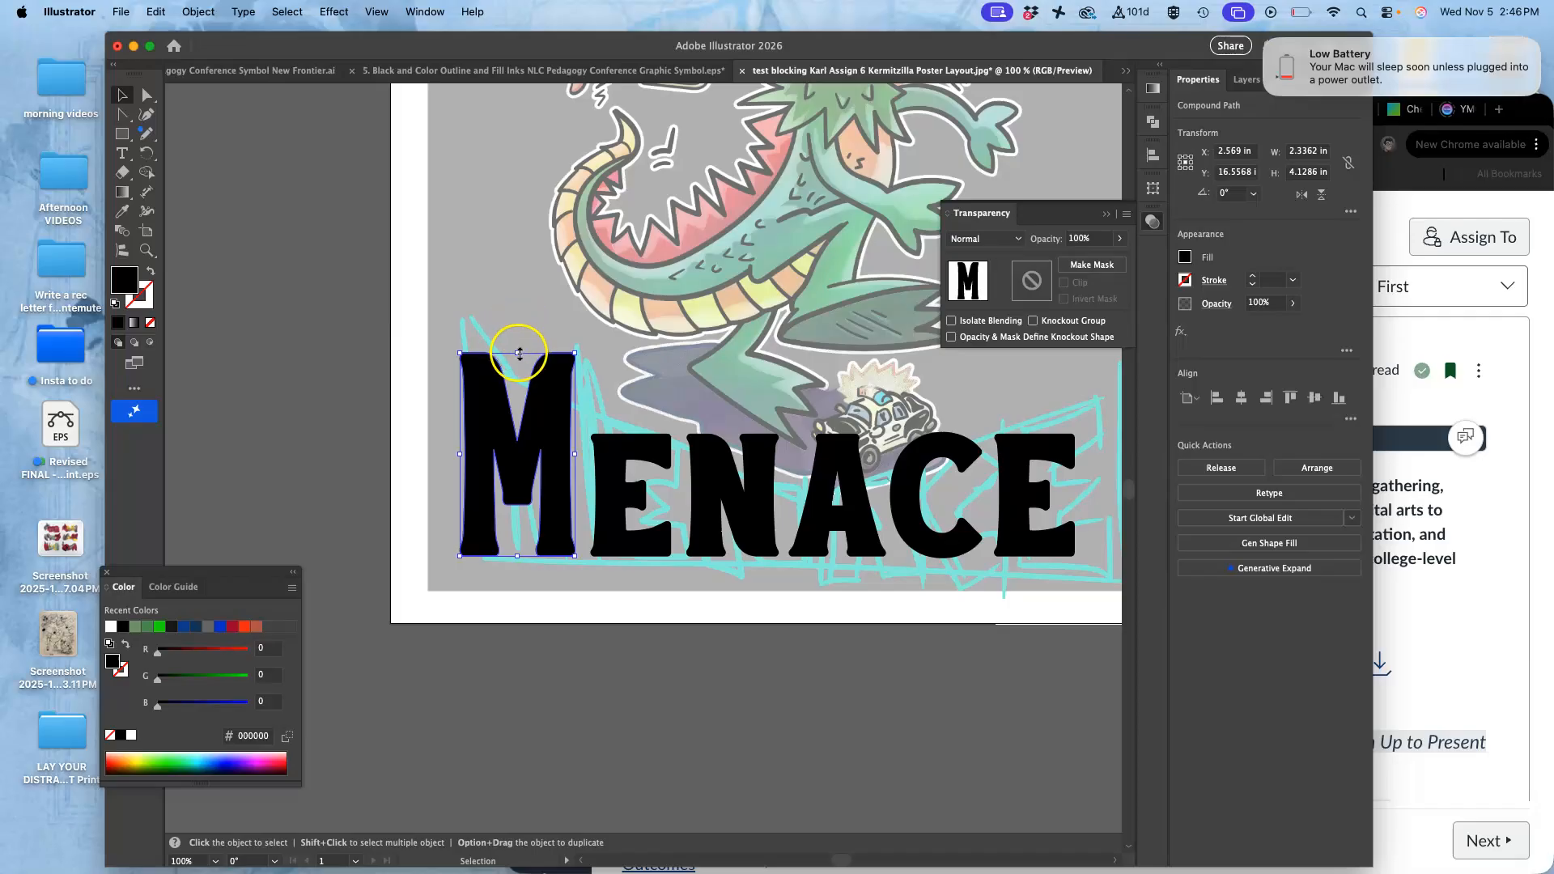
{"action": "left_click_drag", "start_coordinate": [517, 353], "coordinate": [517, 342]}
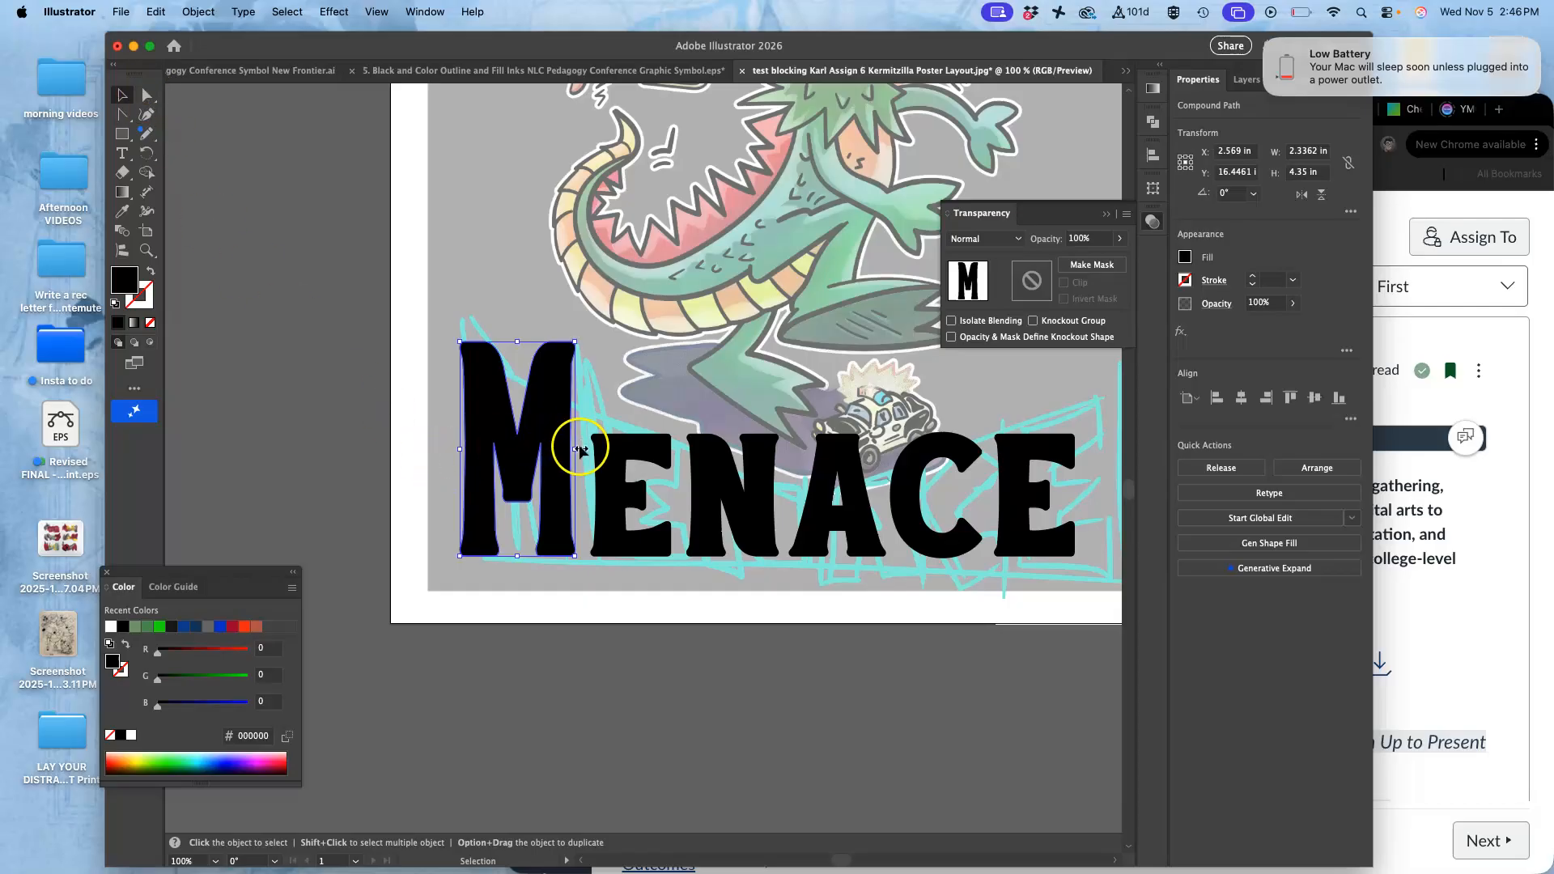
{"action": "left_click_drag", "start_coordinate": [576, 449], "coordinate": [582, 447]}
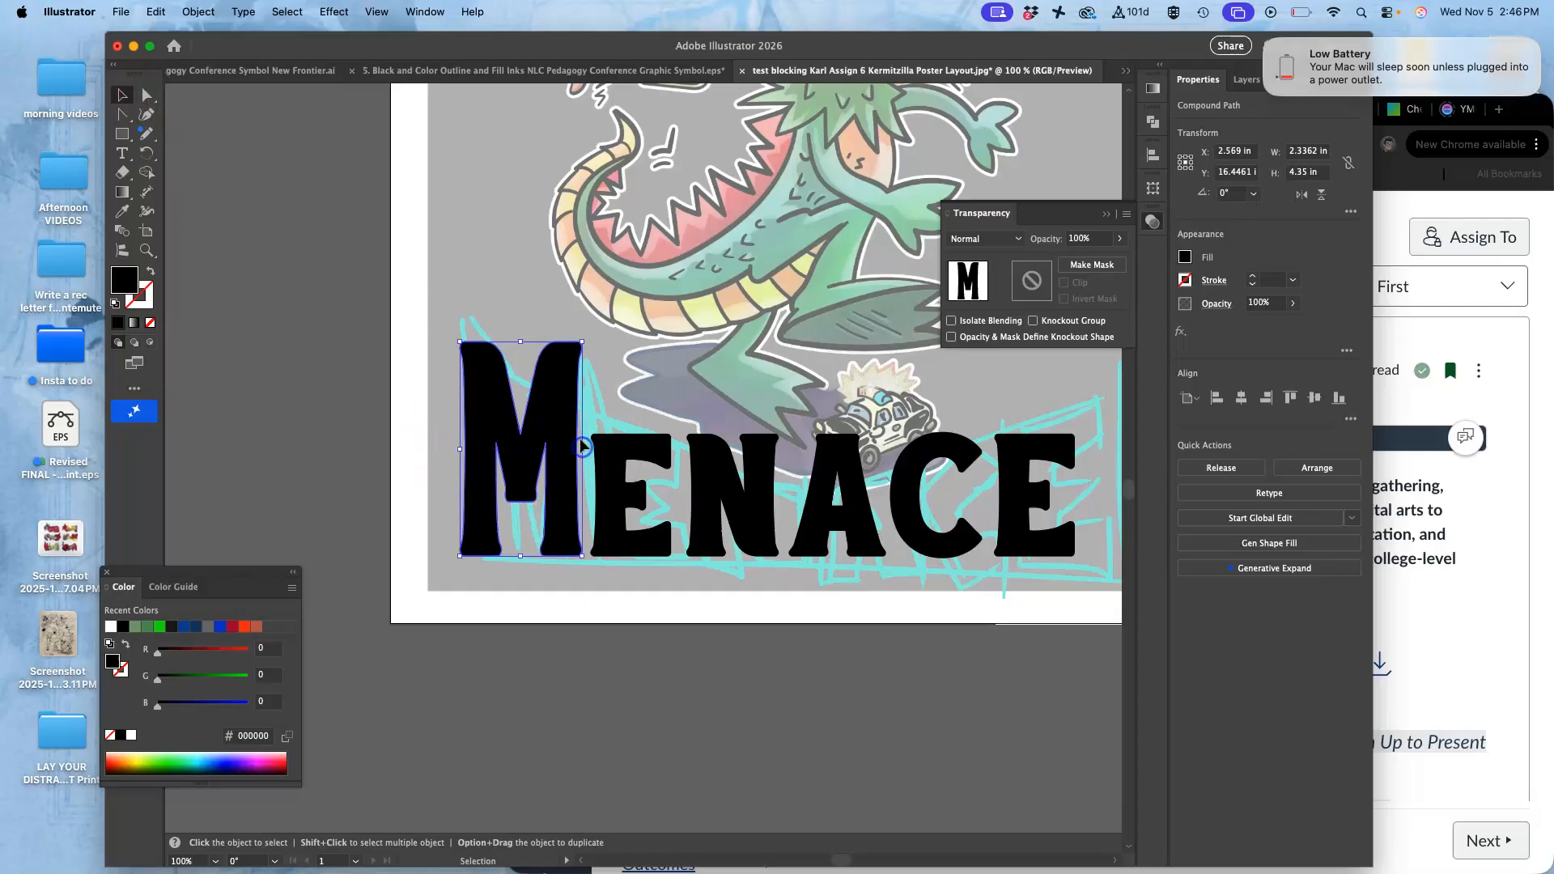
- Enlarge the first E of MENACE to about 2.89 in tall and 1.79 in wide, keeping its baseline
{"action": "left_click", "coordinate": [147, 94]}
{"action": "left_click", "coordinate": [612, 445]}
{"action": "left_click", "coordinate": [121, 95]}
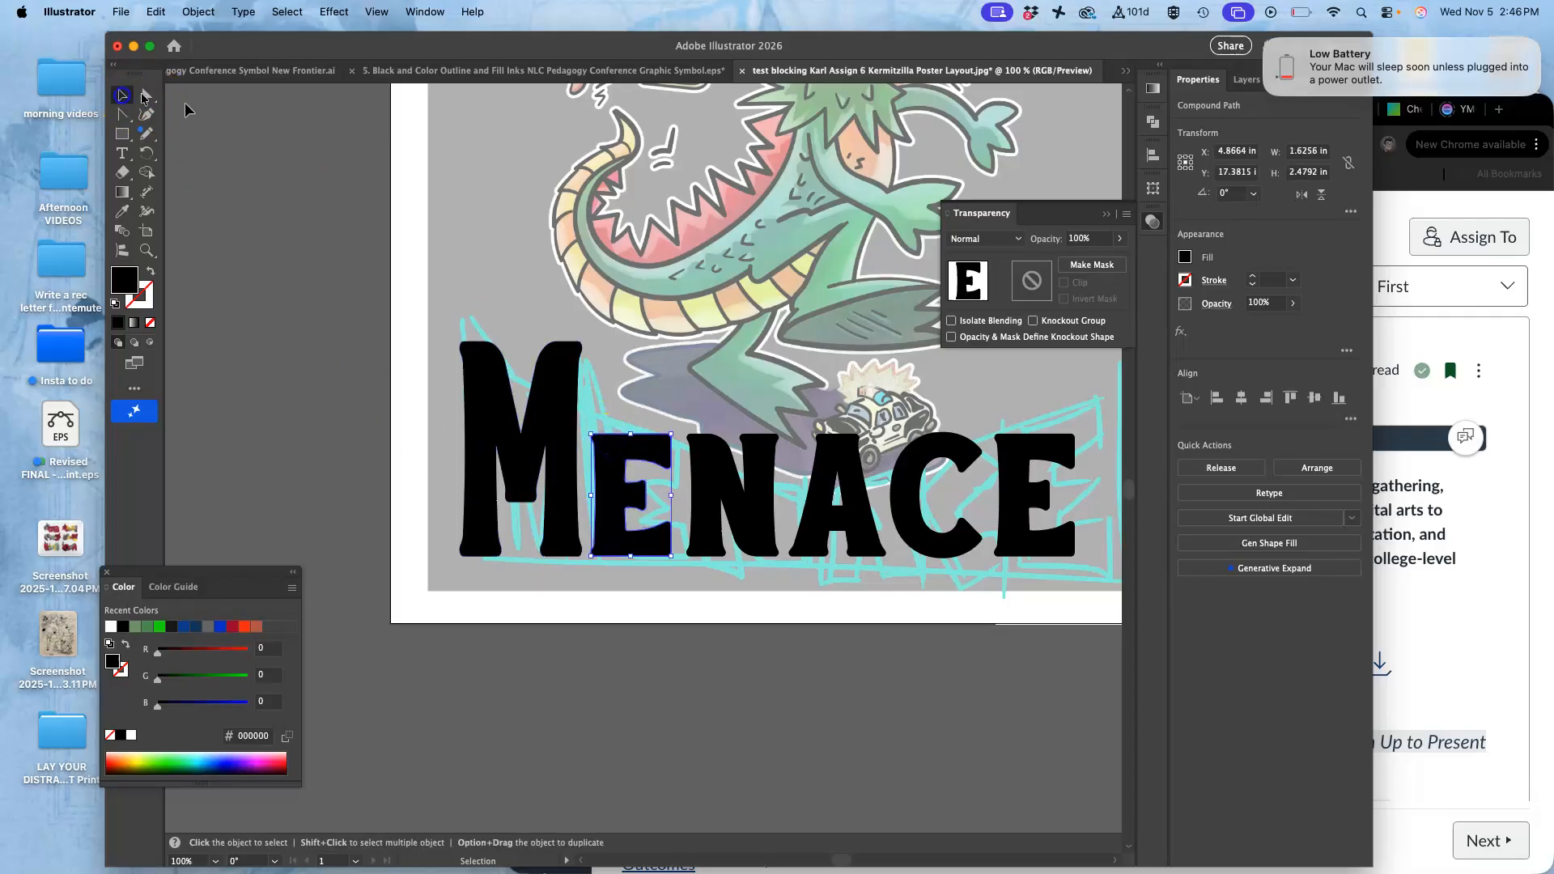
{"action": "left_click_drag", "start_coordinate": [595, 435], "coordinate": [592, 414]}
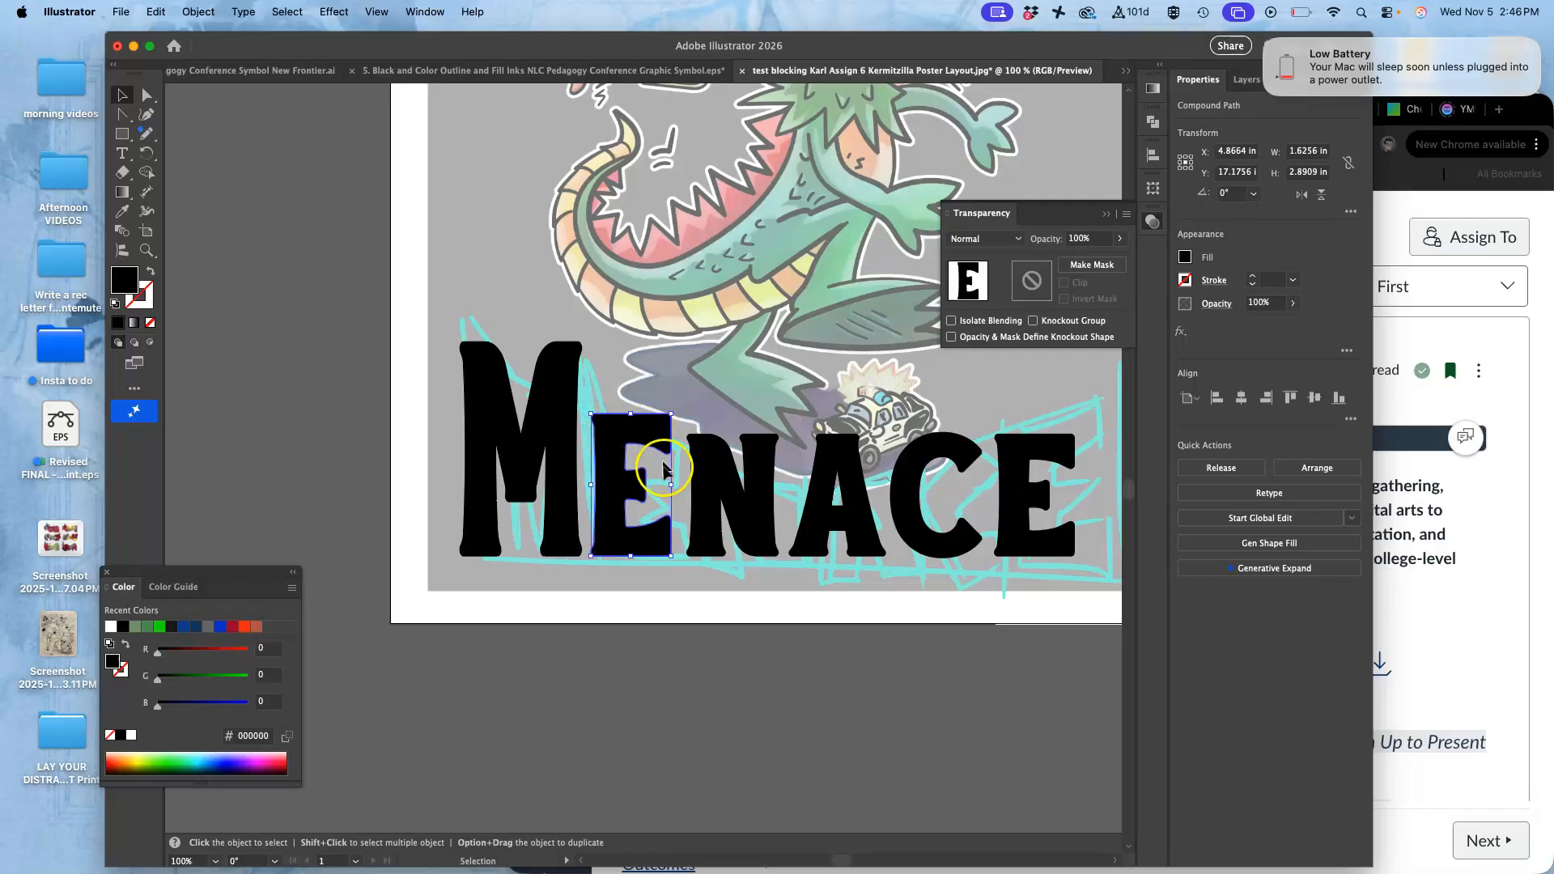
{"action": "left_click", "coordinate": [673, 416]}
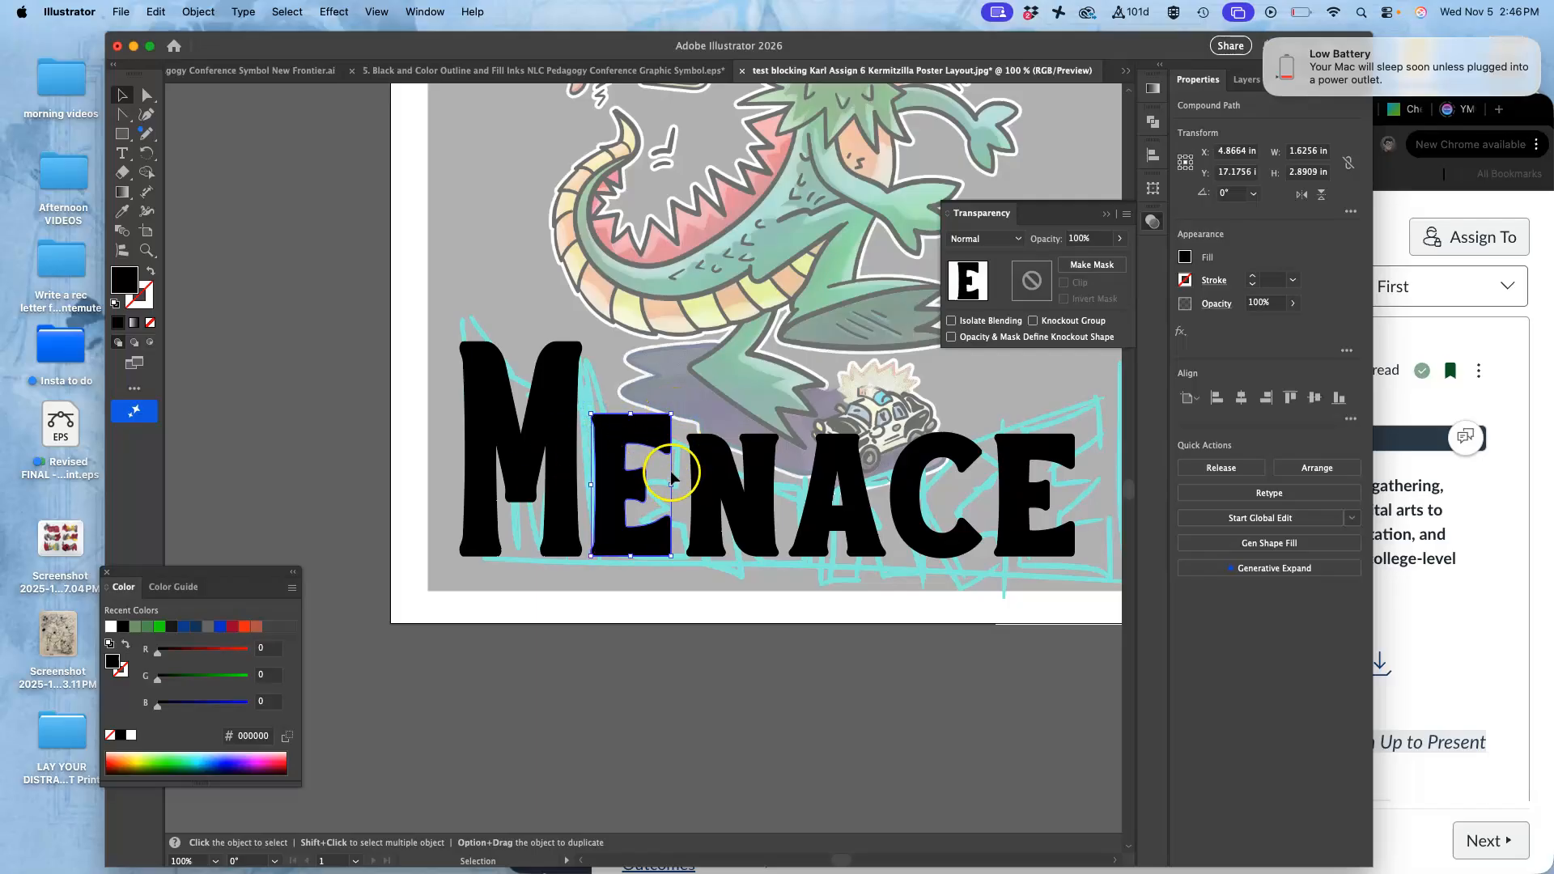
{"action": "left_click_drag", "start_coordinate": [670, 484], "coordinate": [680, 483]}
- Squash the letter N from its top to about 1.86 in tall and widen it to about 2.07 in
{"action": "left_click", "coordinate": [147, 95]}
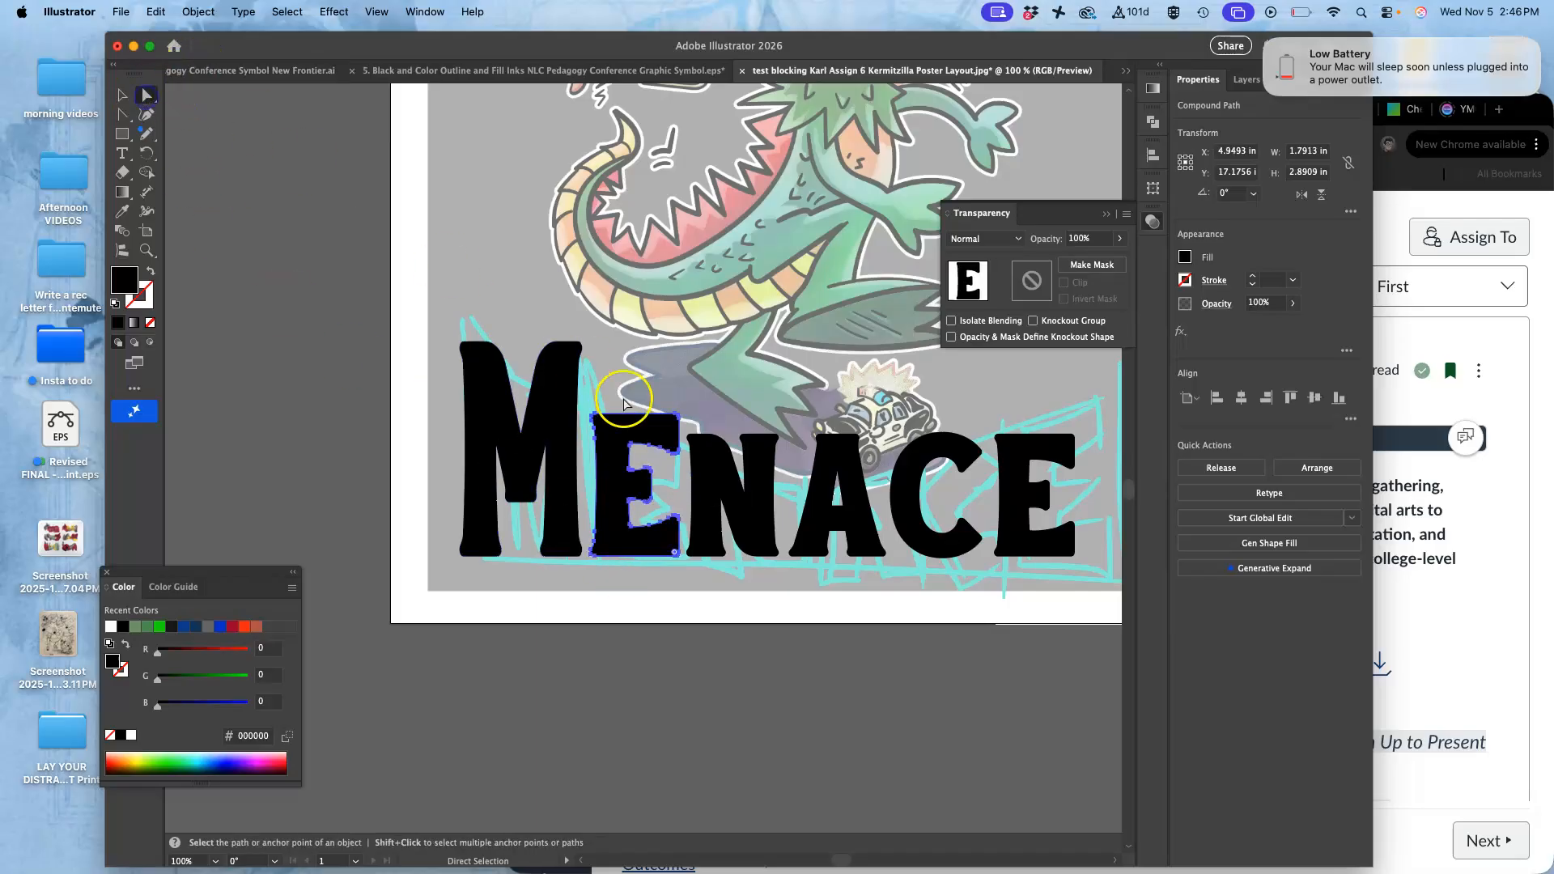
{"action": "left_click", "coordinate": [701, 464]}
{"action": "left_click", "coordinate": [124, 96]}
{"action": "left_click_drag", "start_coordinate": [779, 435], "coordinate": [790, 466]}
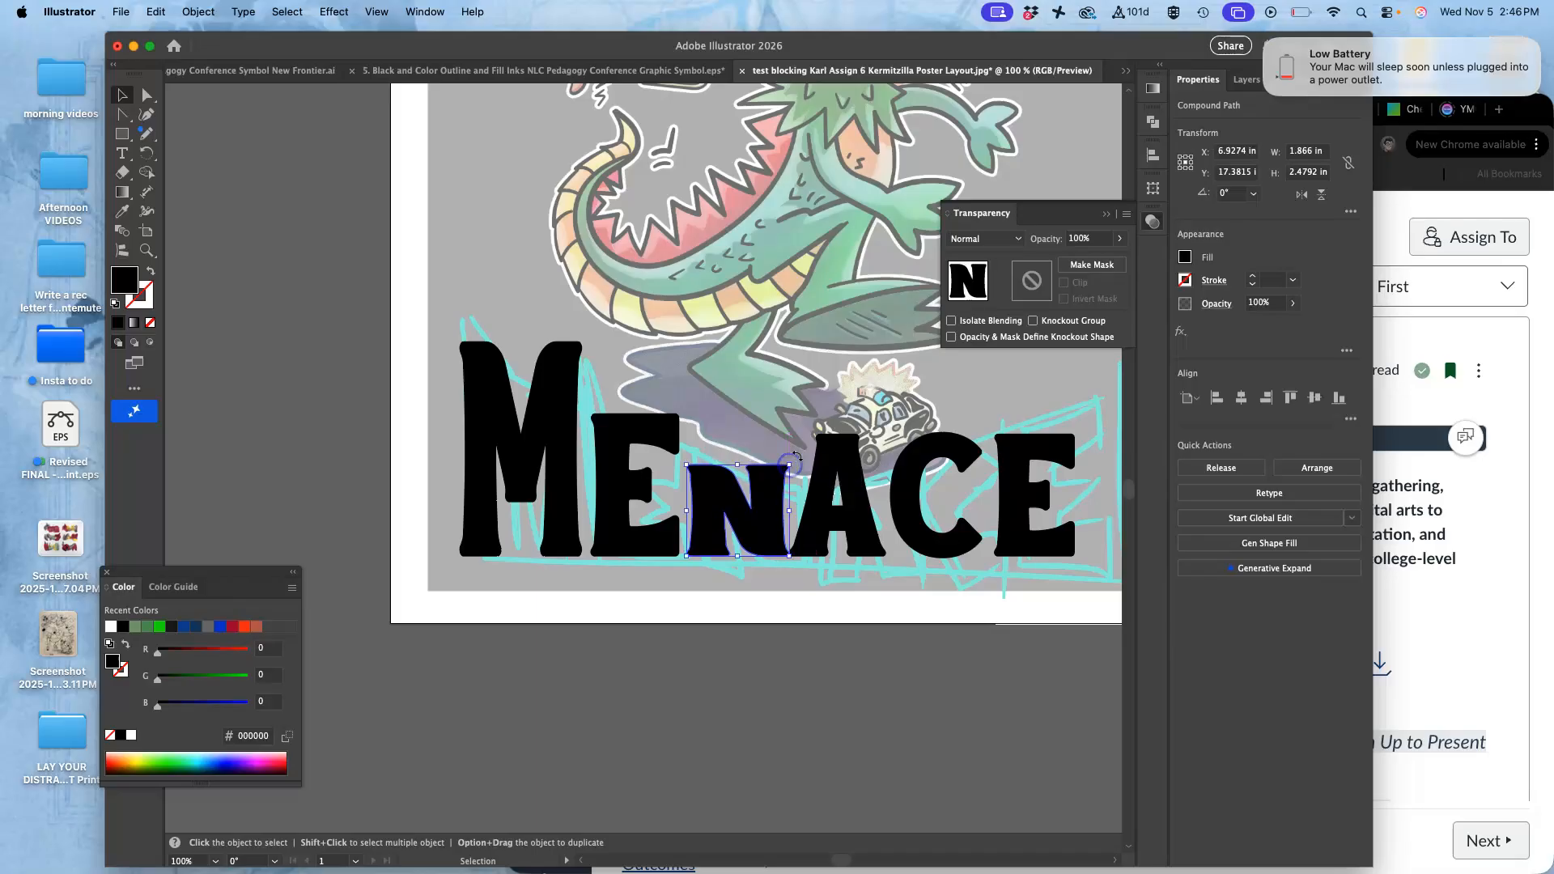
- Shorten the letter A to about 1.74 in tall below the police car and widen it to about 2.56 in
{"action": "left_click", "coordinate": [141, 95]}
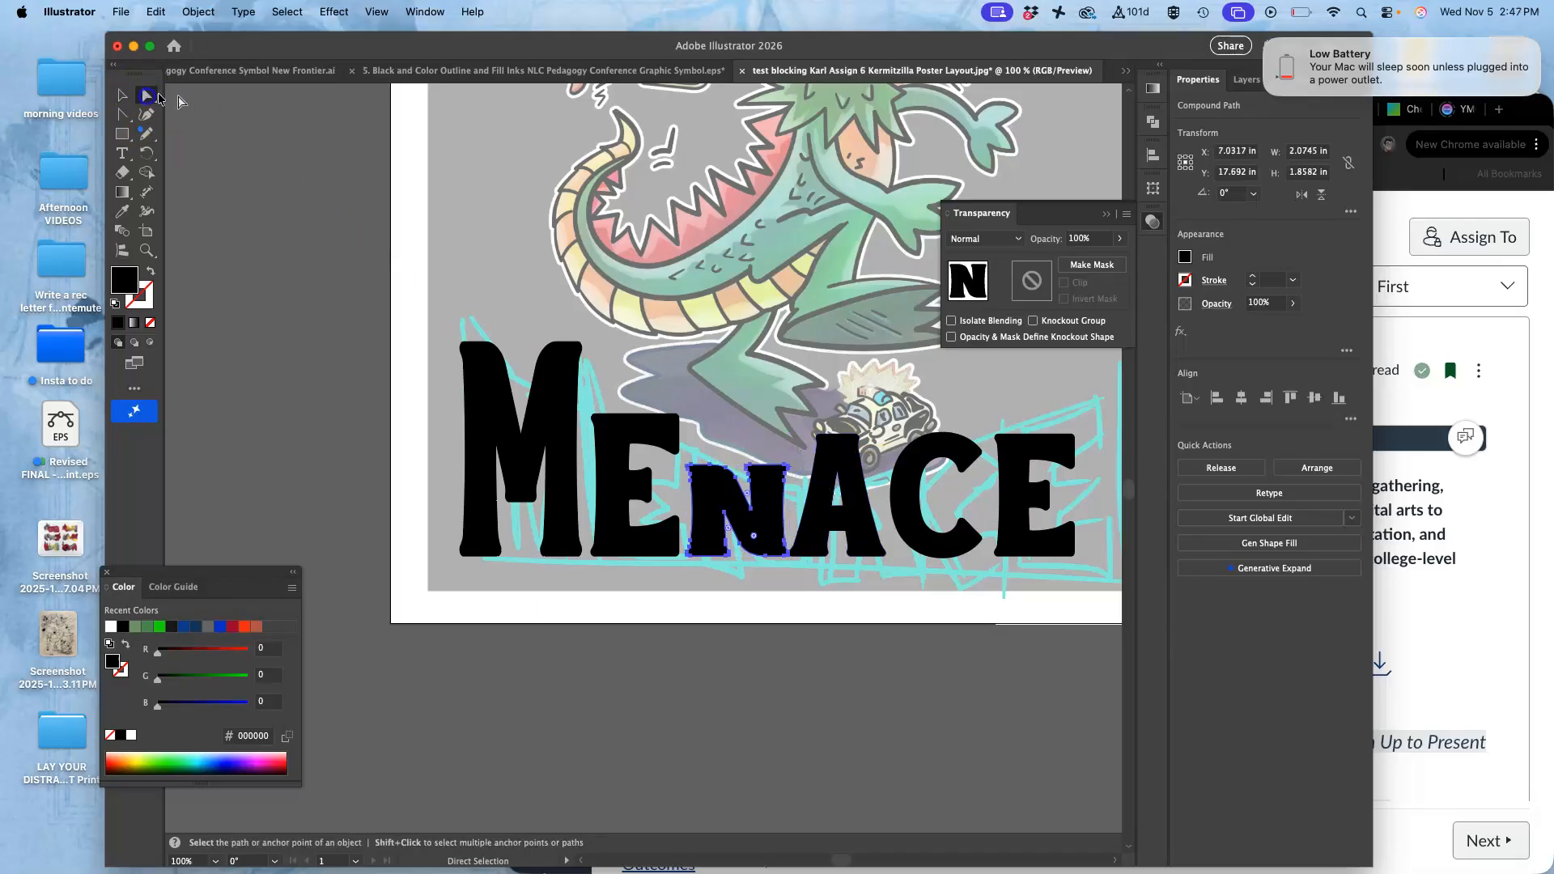
{"action": "left_click", "coordinate": [840, 460]}
{"action": "left_click", "coordinate": [121, 95]}
{"action": "left_click_drag", "start_coordinate": [840, 435], "coordinate": [915, 513]}
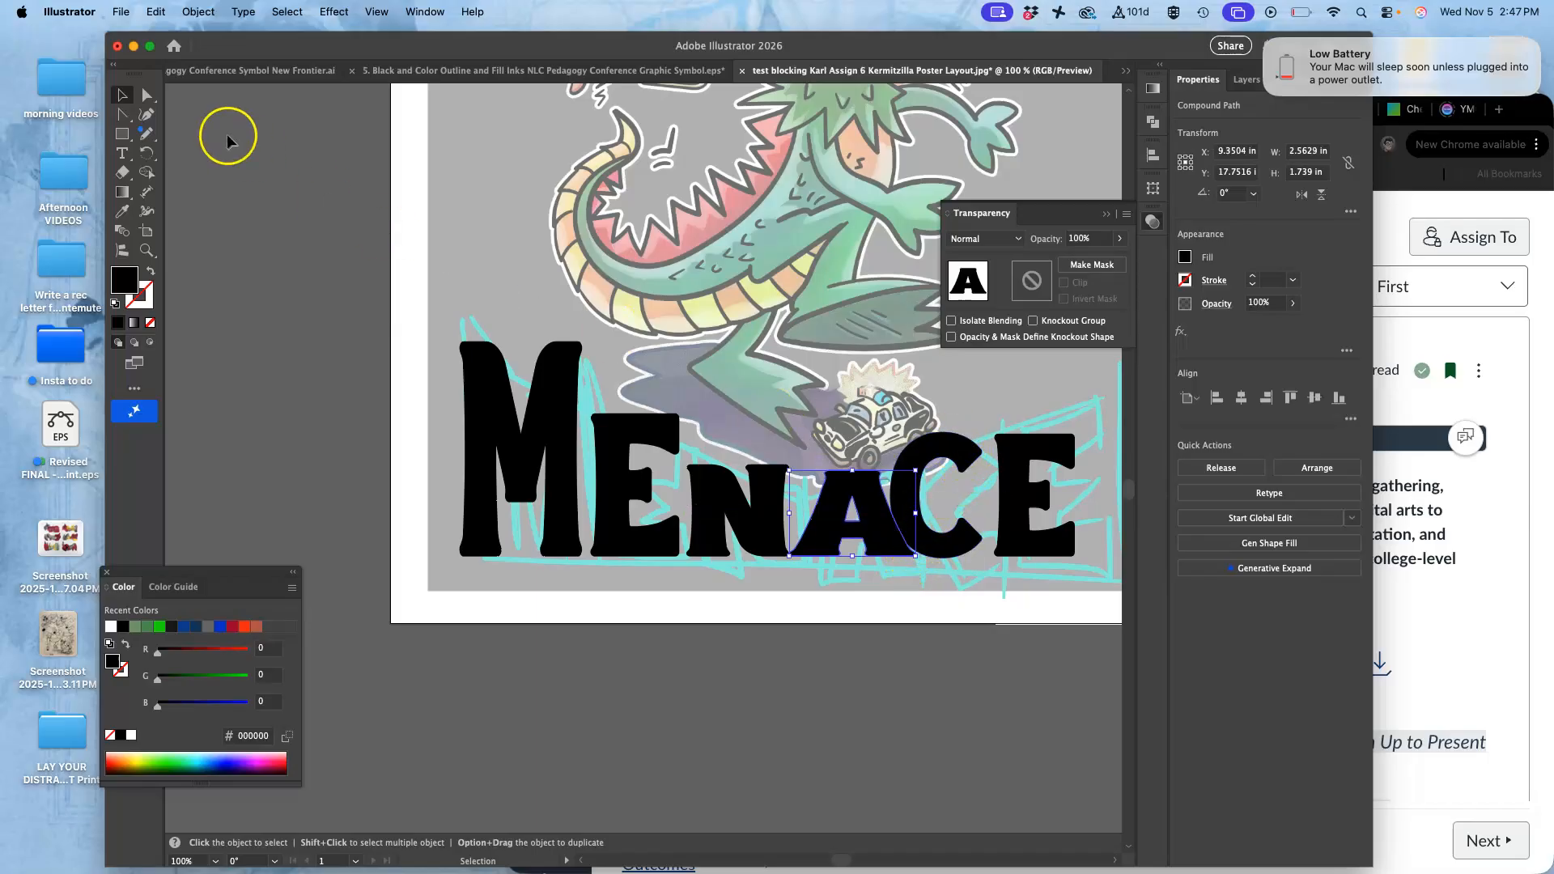
- Rotate the letter C by about 9.3° and reposition it lower and farther right beside the A
{"action": "left_click", "coordinate": [147, 94]}
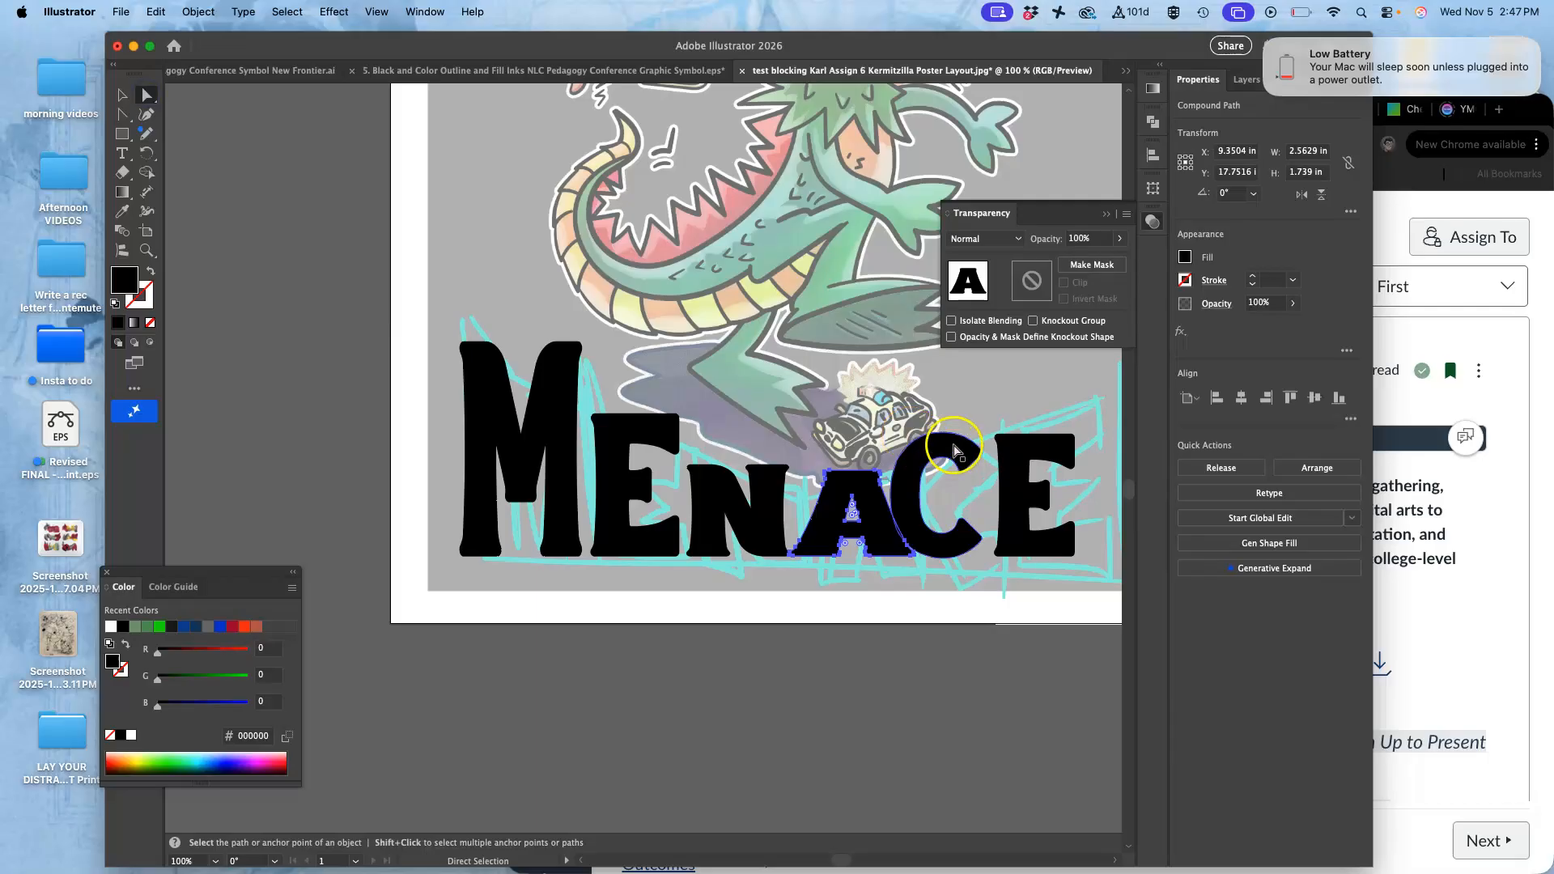
{"action": "left_click", "coordinate": [956, 450]}
{"action": "left_click", "coordinate": [121, 95]}
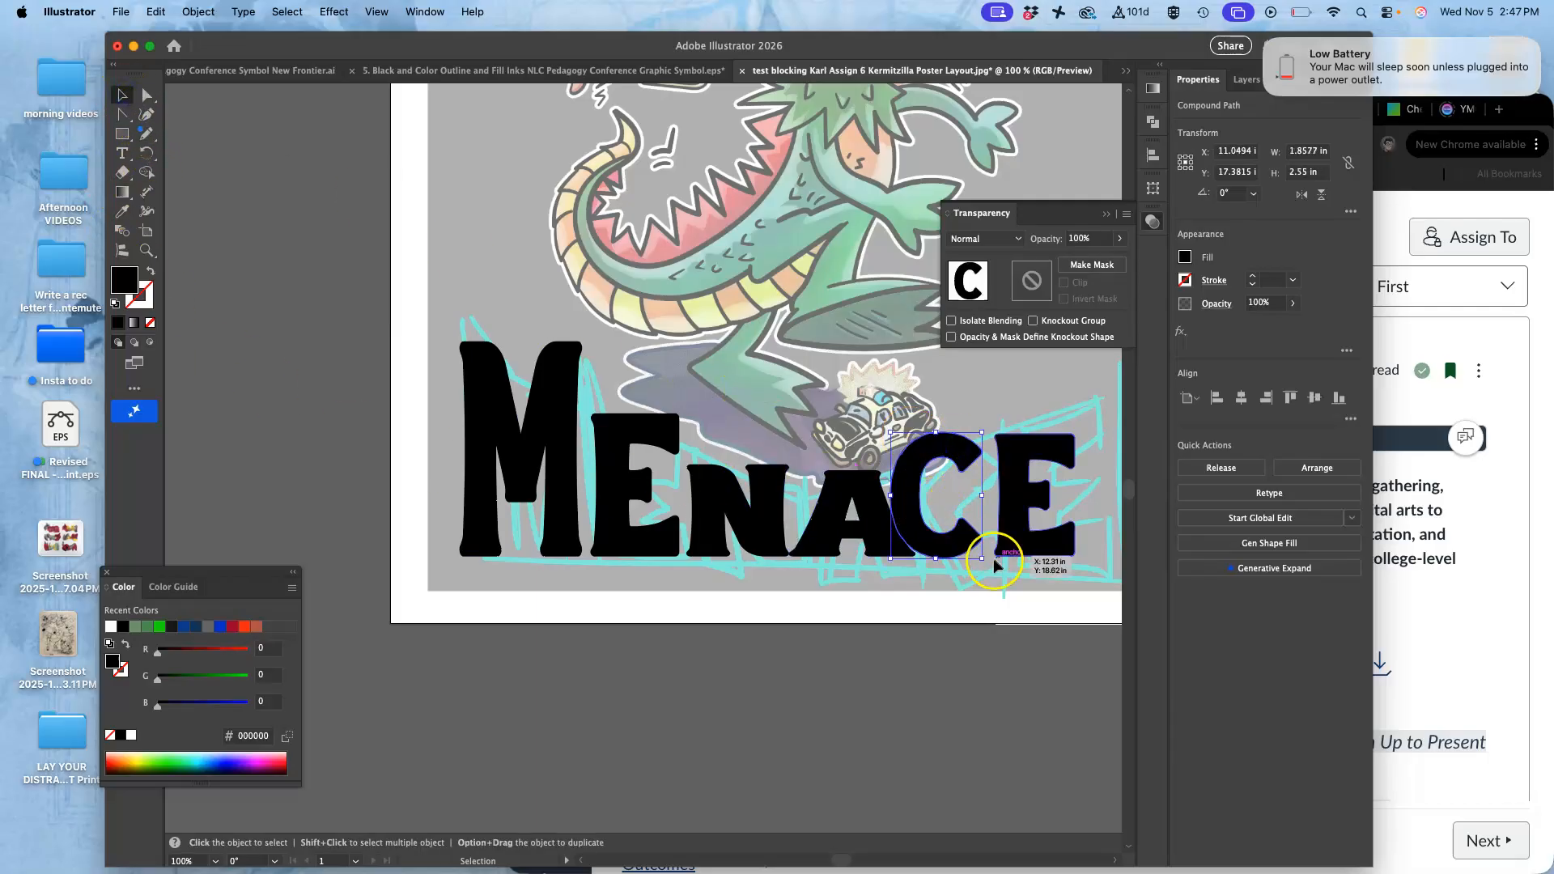
{"action": "mouse_move", "coordinate": [987, 566]}
{"action": "left_mouse_down"}
{"action": "mouse_move", "coordinate": [997, 557]}
{"action": "mouse_move", "coordinate": [973, 558]}
{"action": "left_mouse_up"}
{"action": "mouse_move", "coordinate": [988, 446]}
{"action": "left_mouse_down"}
{"action": "mouse_move", "coordinate": [1032, 453]}
{"action": "mouse_move", "coordinate": [995, 444]}
{"action": "left_mouse_up"}
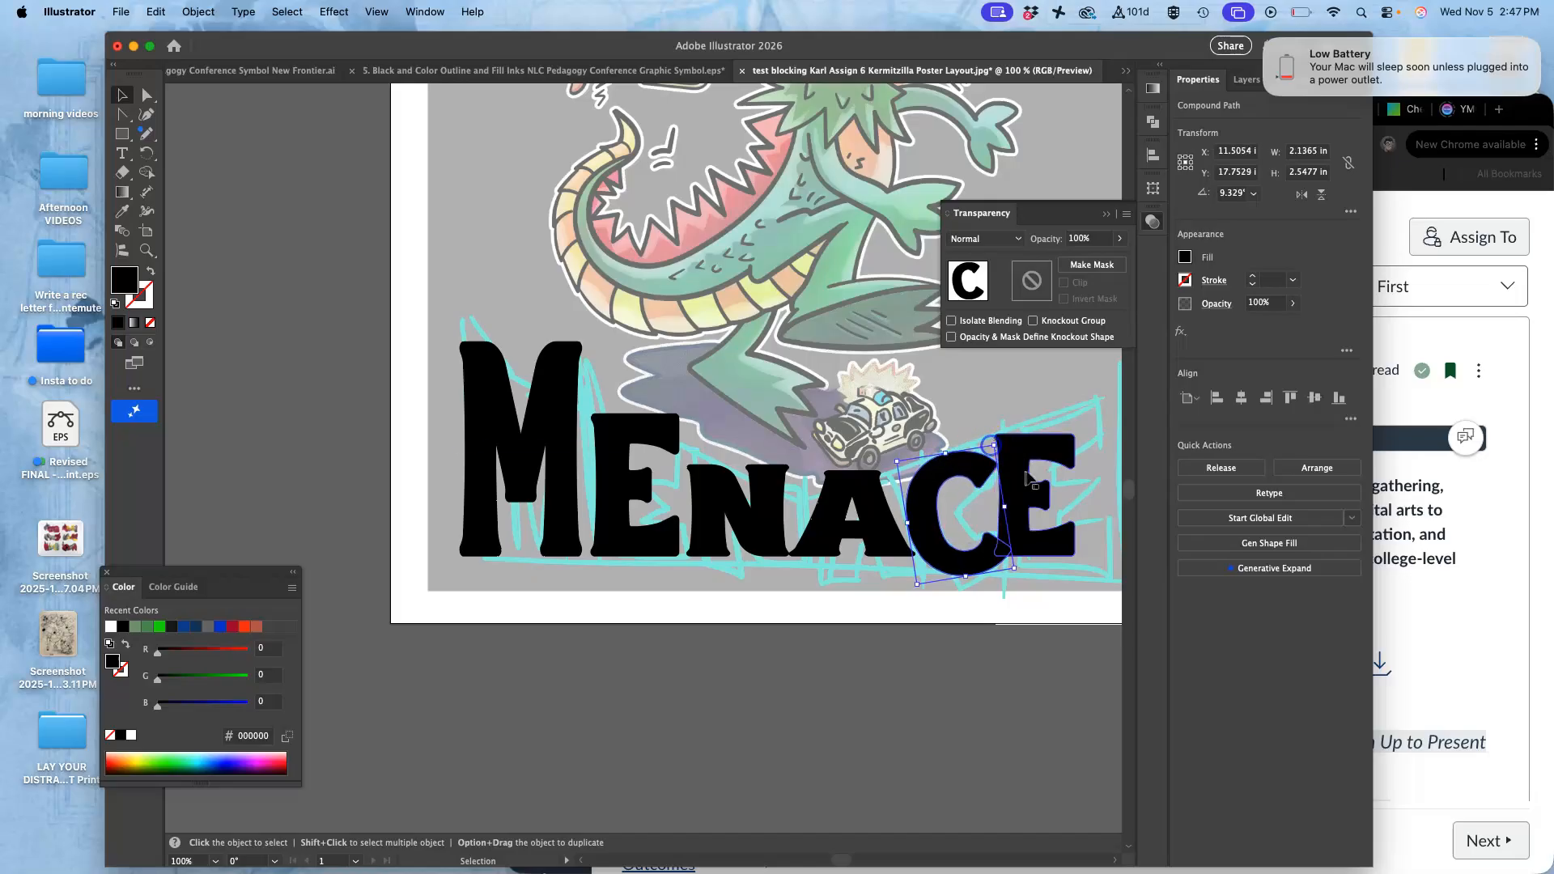
- Move the final E clear of the C and enlarge it to about 2.39 in wide and 3.55 in tall
{"action": "left_click", "coordinate": [146, 95]}
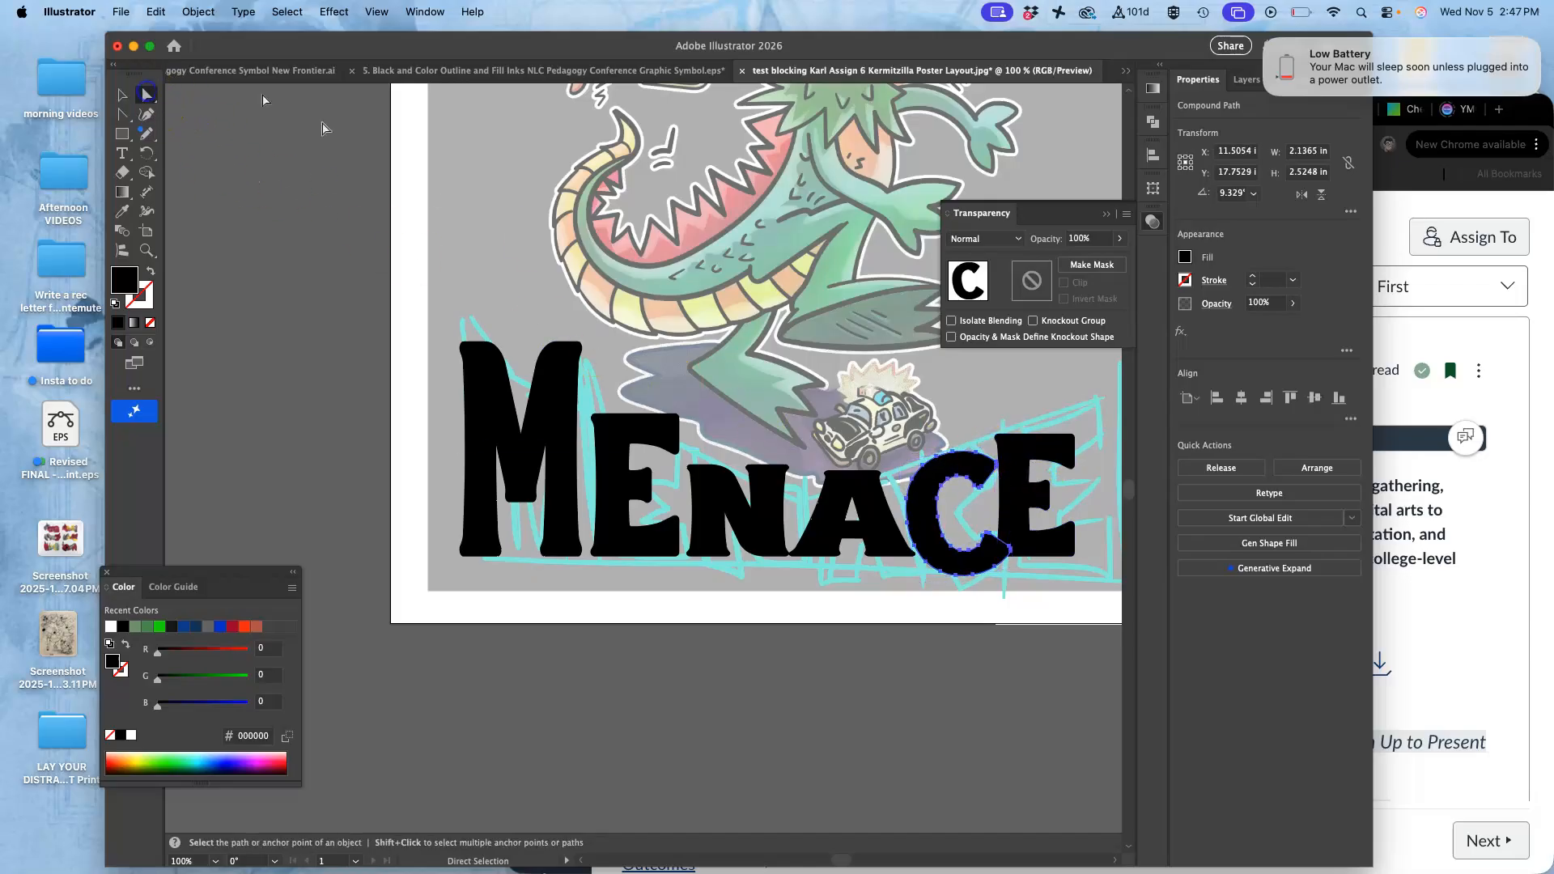
{"action": "left_click_drag", "start_coordinate": [1049, 450], "coordinate": [1067, 449]}
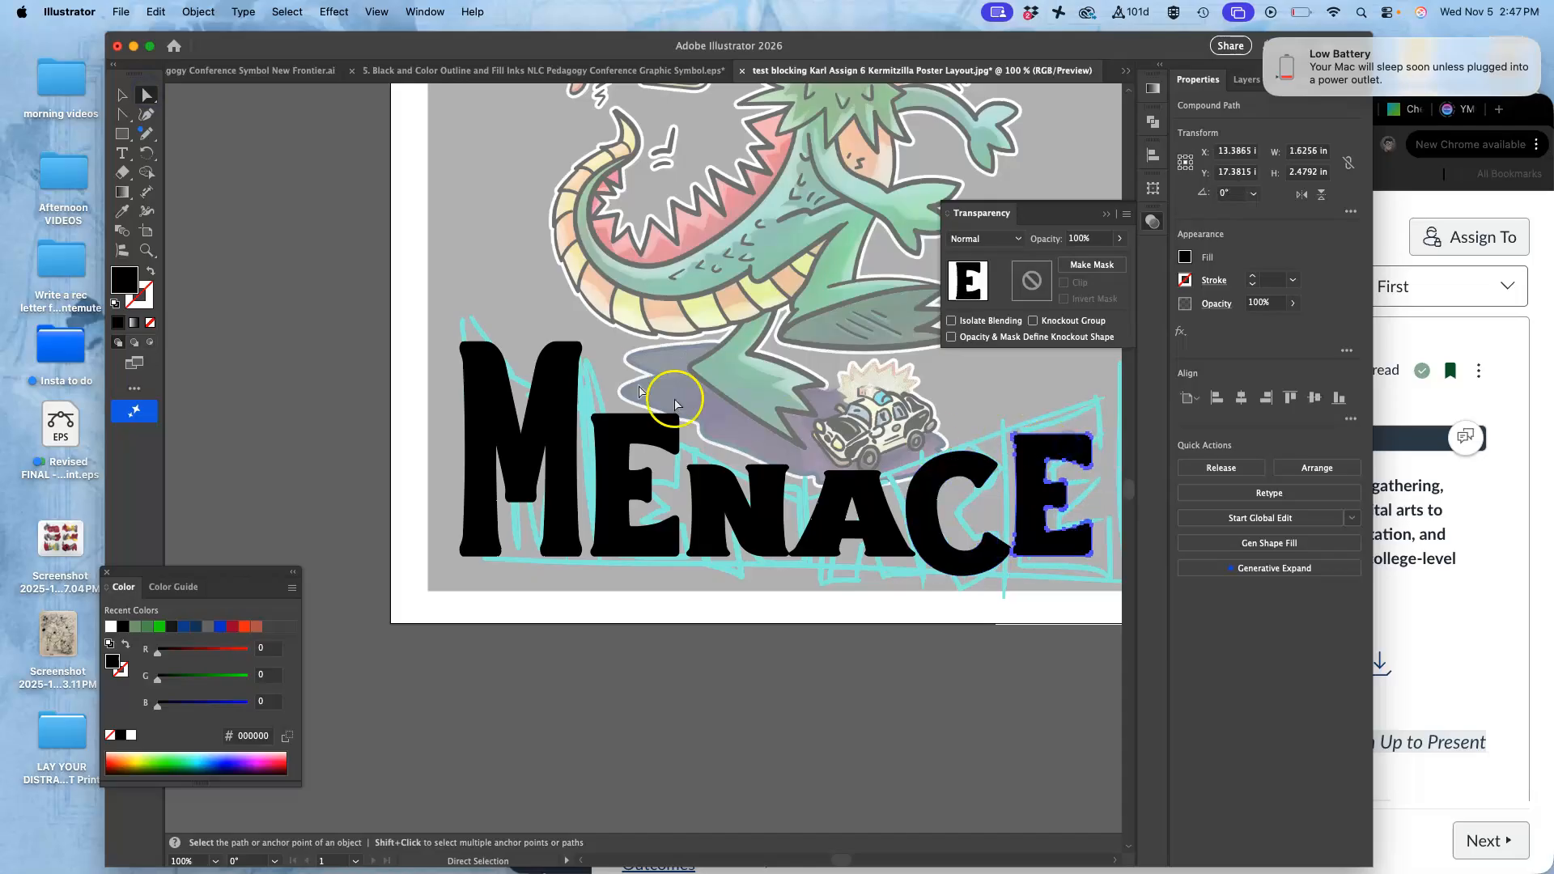
{"action": "left_click", "coordinate": [121, 95]}
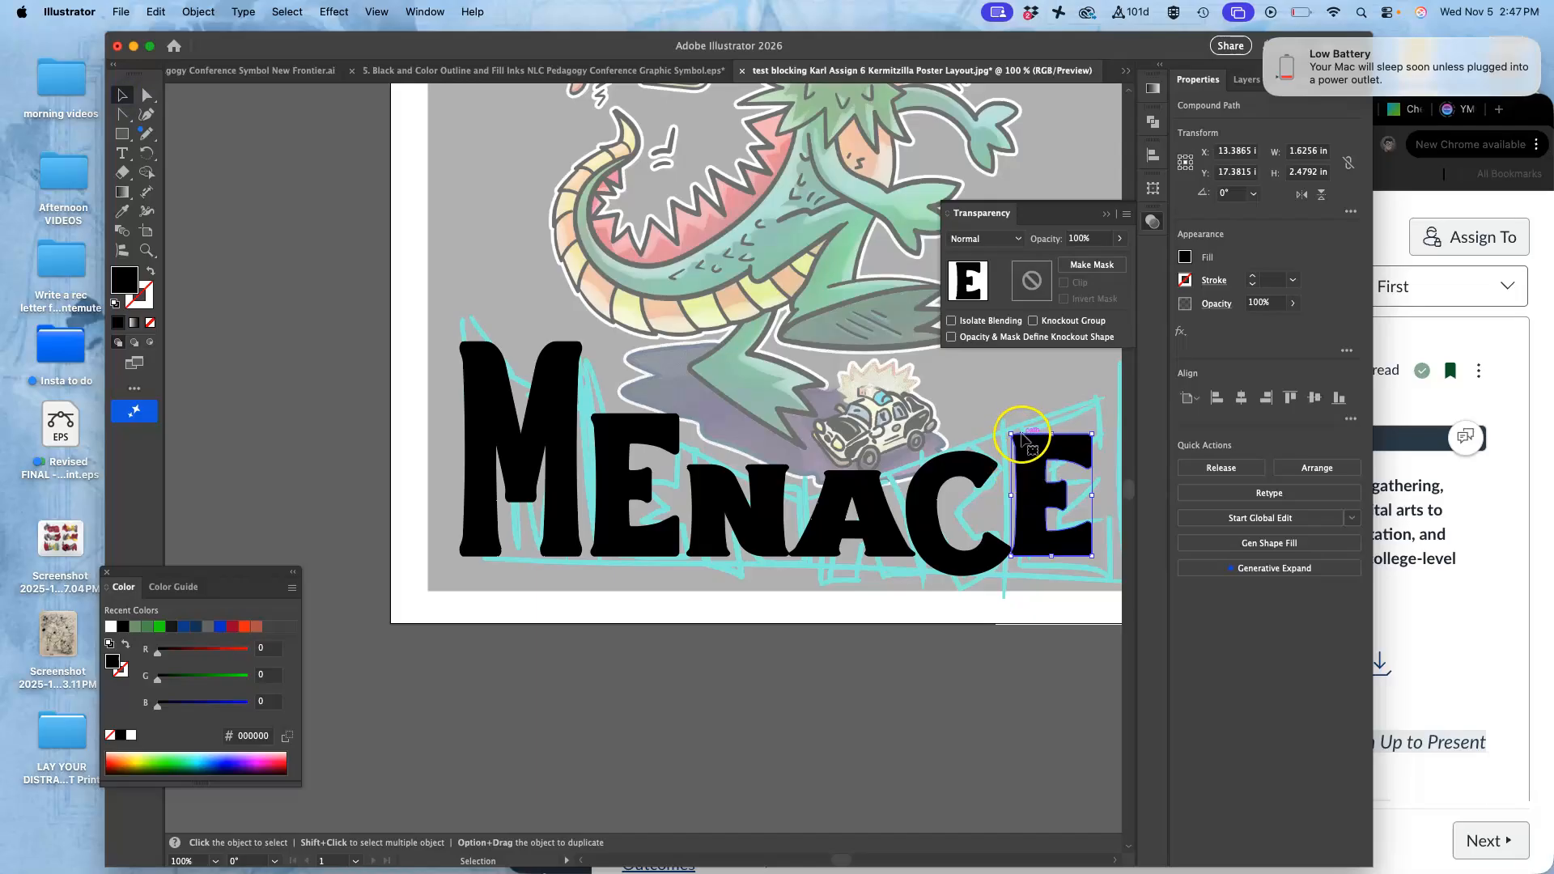
{"action": "left_click_drag", "start_coordinate": [1012, 434], "coordinate": [988, 403]}
{"action": "left_click_drag", "start_coordinate": [1093, 402], "coordinate": [1107, 382]}
{"action": "left_click_drag", "start_coordinate": [1026, 432], "coordinate": [1032, 428]}
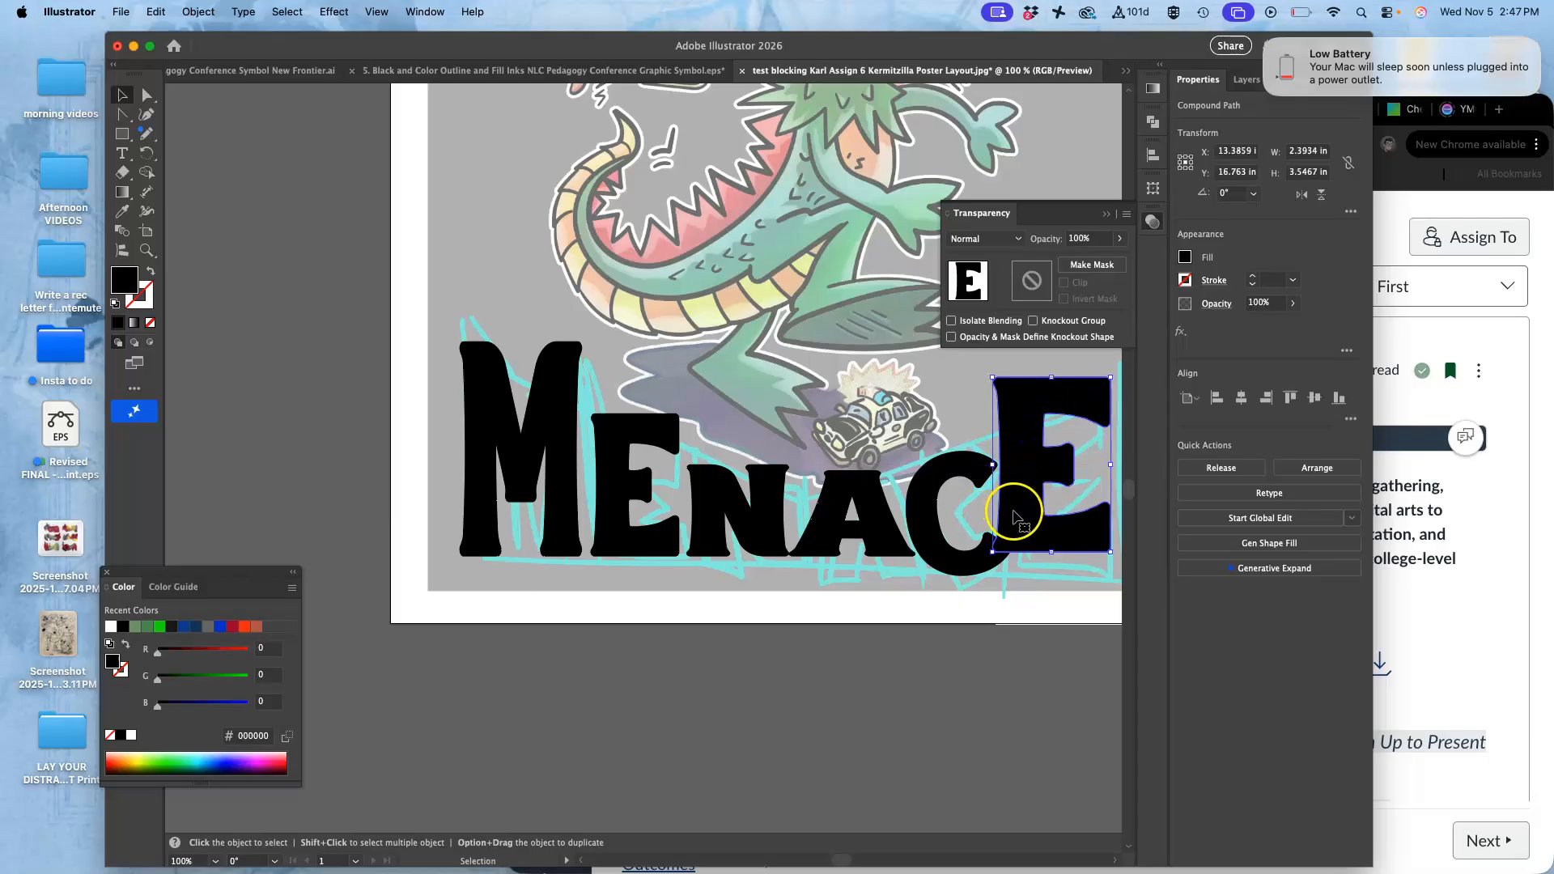
- Nudge the final E down and slightly right to seat it on the baseline beside the C
{"action": "left_click_drag", "start_coordinate": [1016, 516], "coordinate": [1012, 516]}
{"action": "key", "text": "Down"}
{"action": "key", "text": "Down"}
{"action": "key", "text": "Down"}
{"action": "key", "text": "Down"}
{"action": "key", "text": "Right"}
{"action": "key", "text": "Right"}
{"action": "key", "text": "Right"}
{"action": "key", "text": "Down"}
{"action": "key", "text": "Down"}
{"action": "key", "text": "Down"}
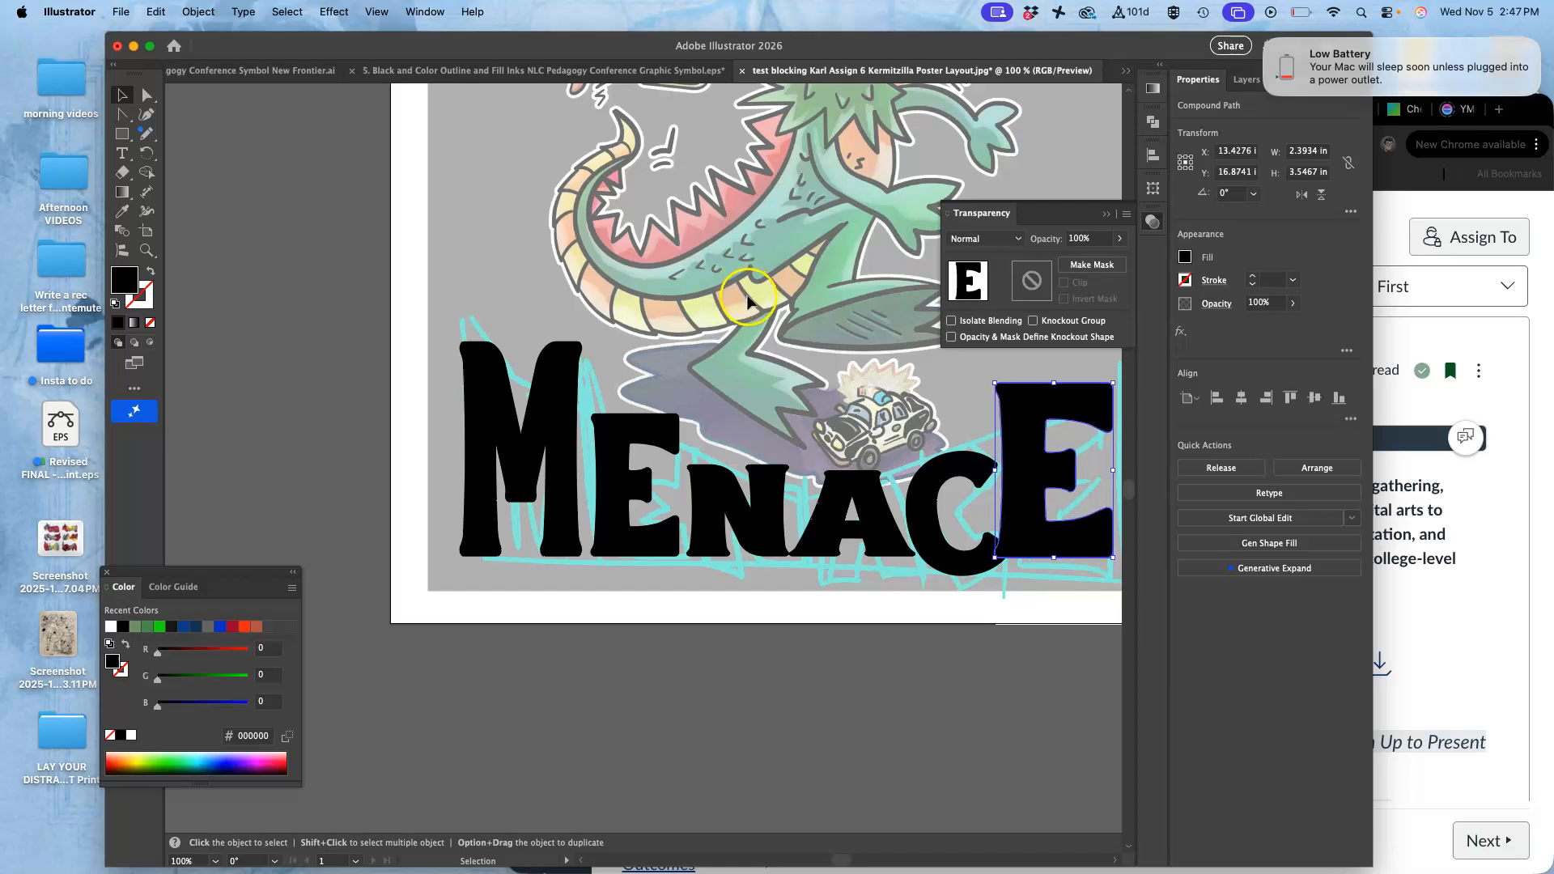
- Shift the final E slightly right and resize it to about 2.26 in wide and 3.97 in tall
{"action": "key", "text": "super+minus"}
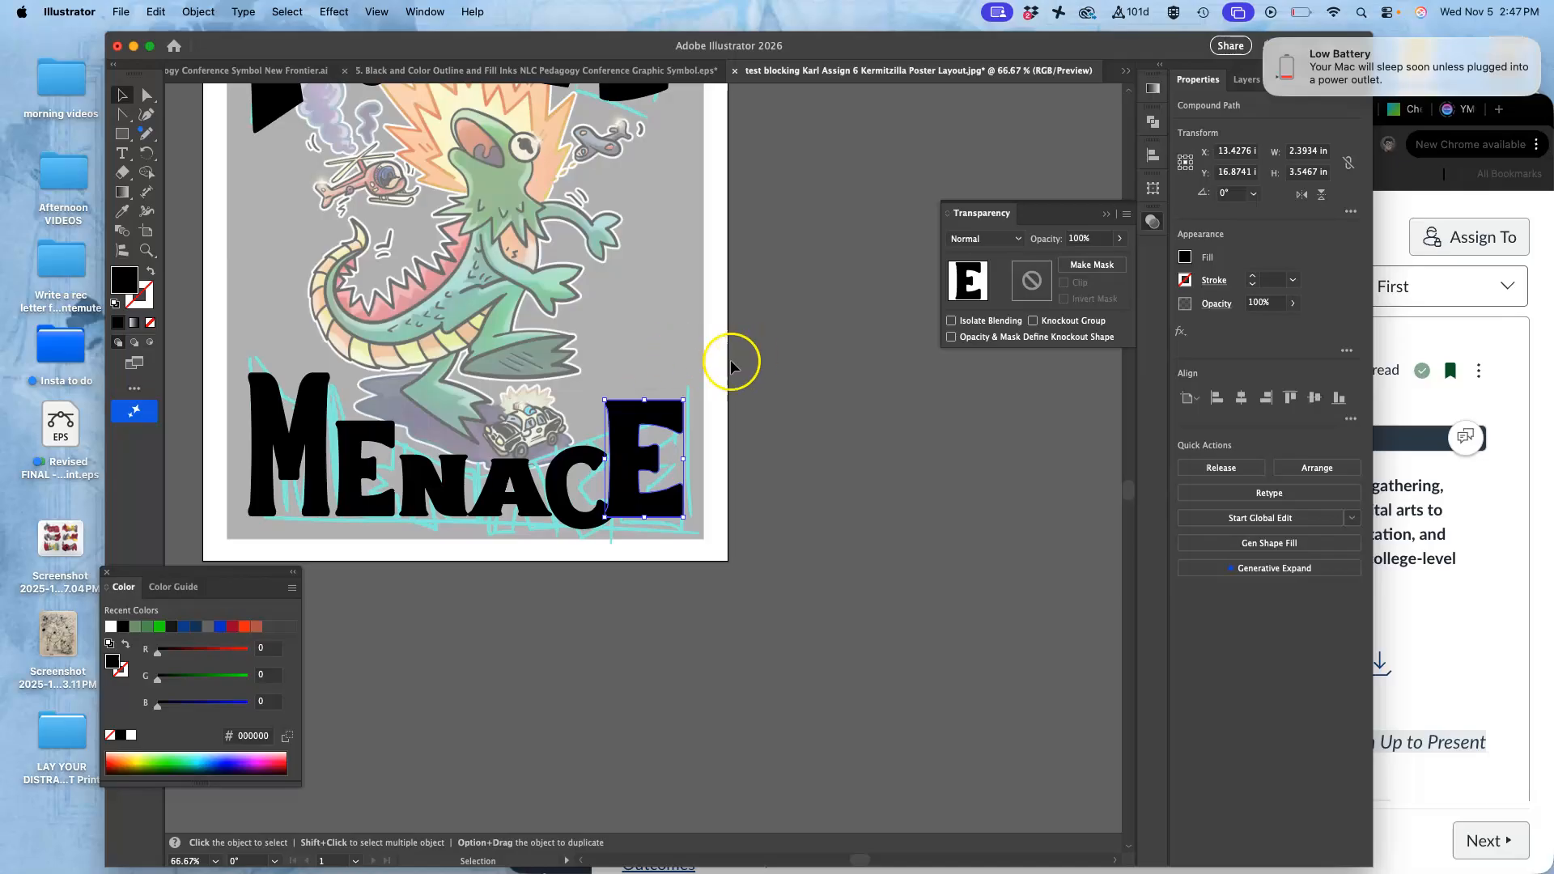
{"action": "left_click_drag", "start_coordinate": [684, 398], "coordinate": [692, 383]}
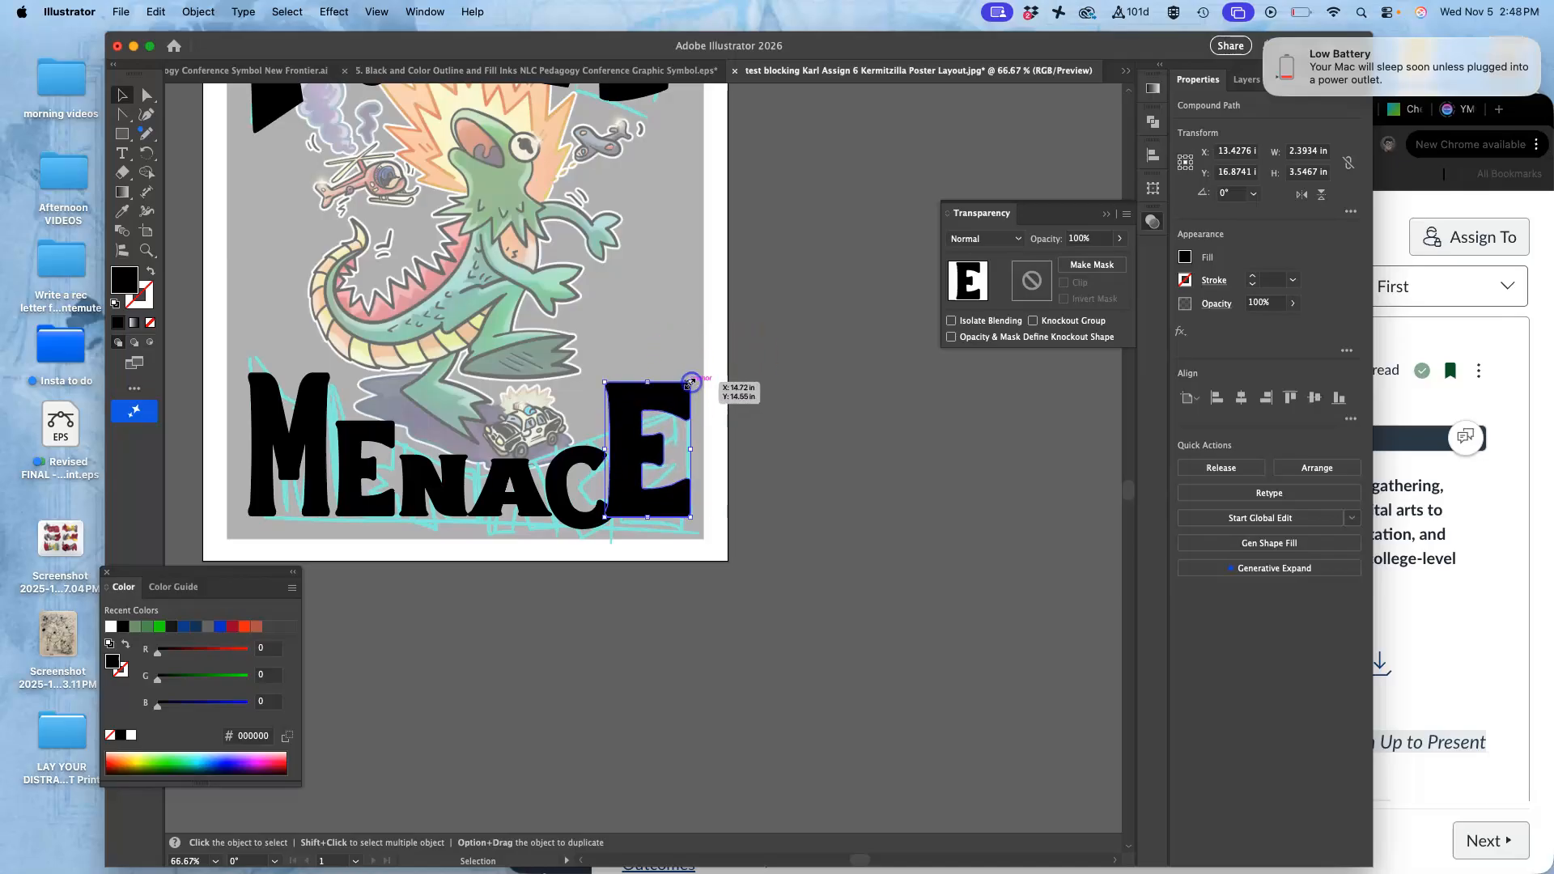
{"action": "left_click_drag", "start_coordinate": [634, 500], "coordinate": [637, 500]}
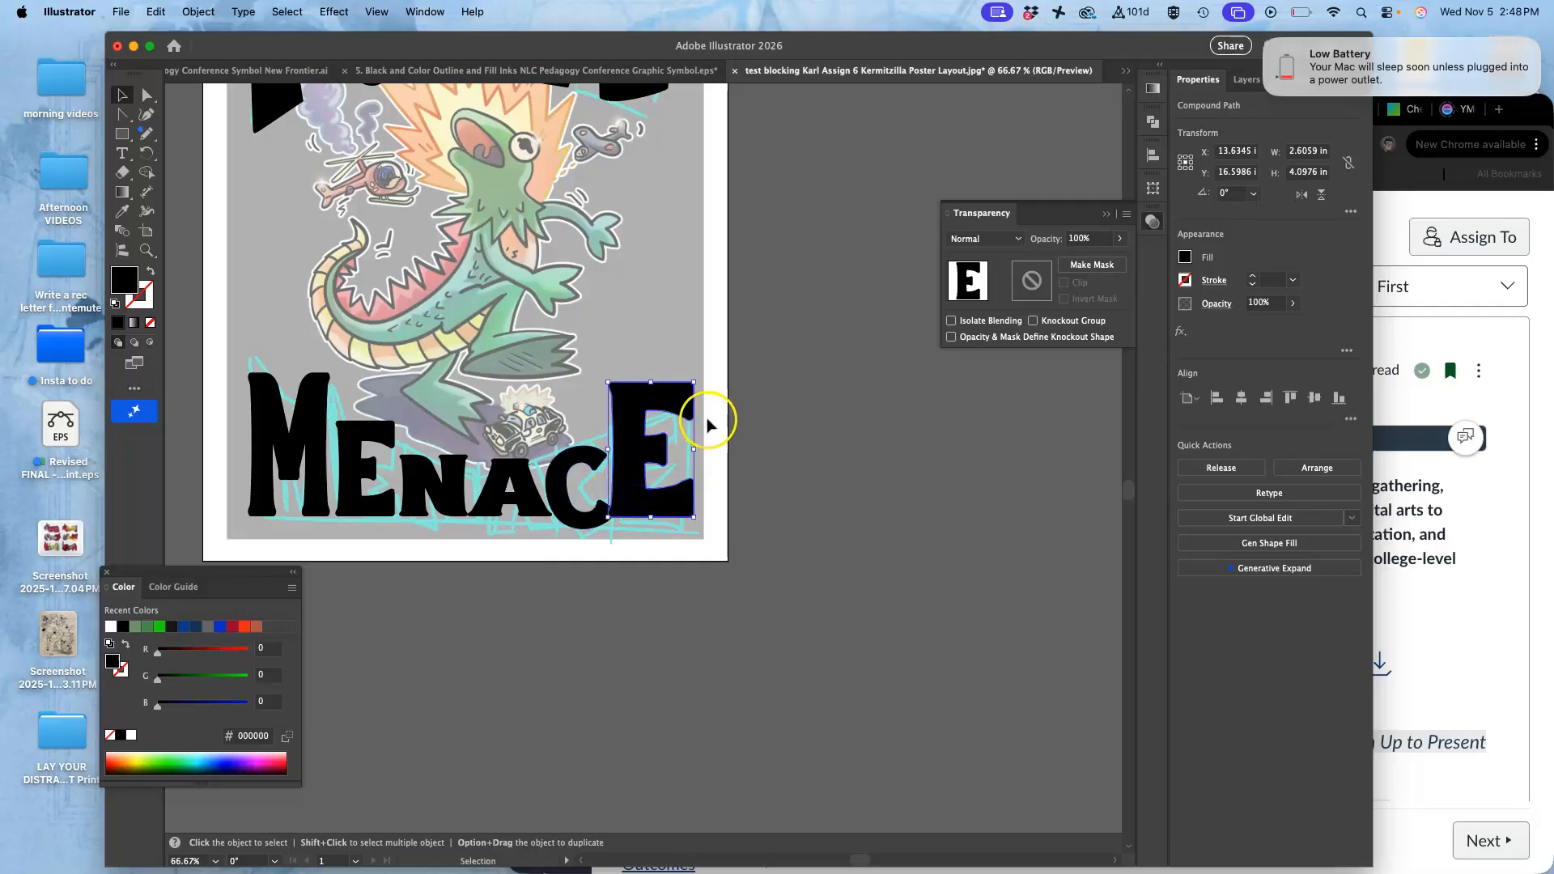
{"action": "left_click_drag", "start_coordinate": [696, 379], "coordinate": [684, 387]}
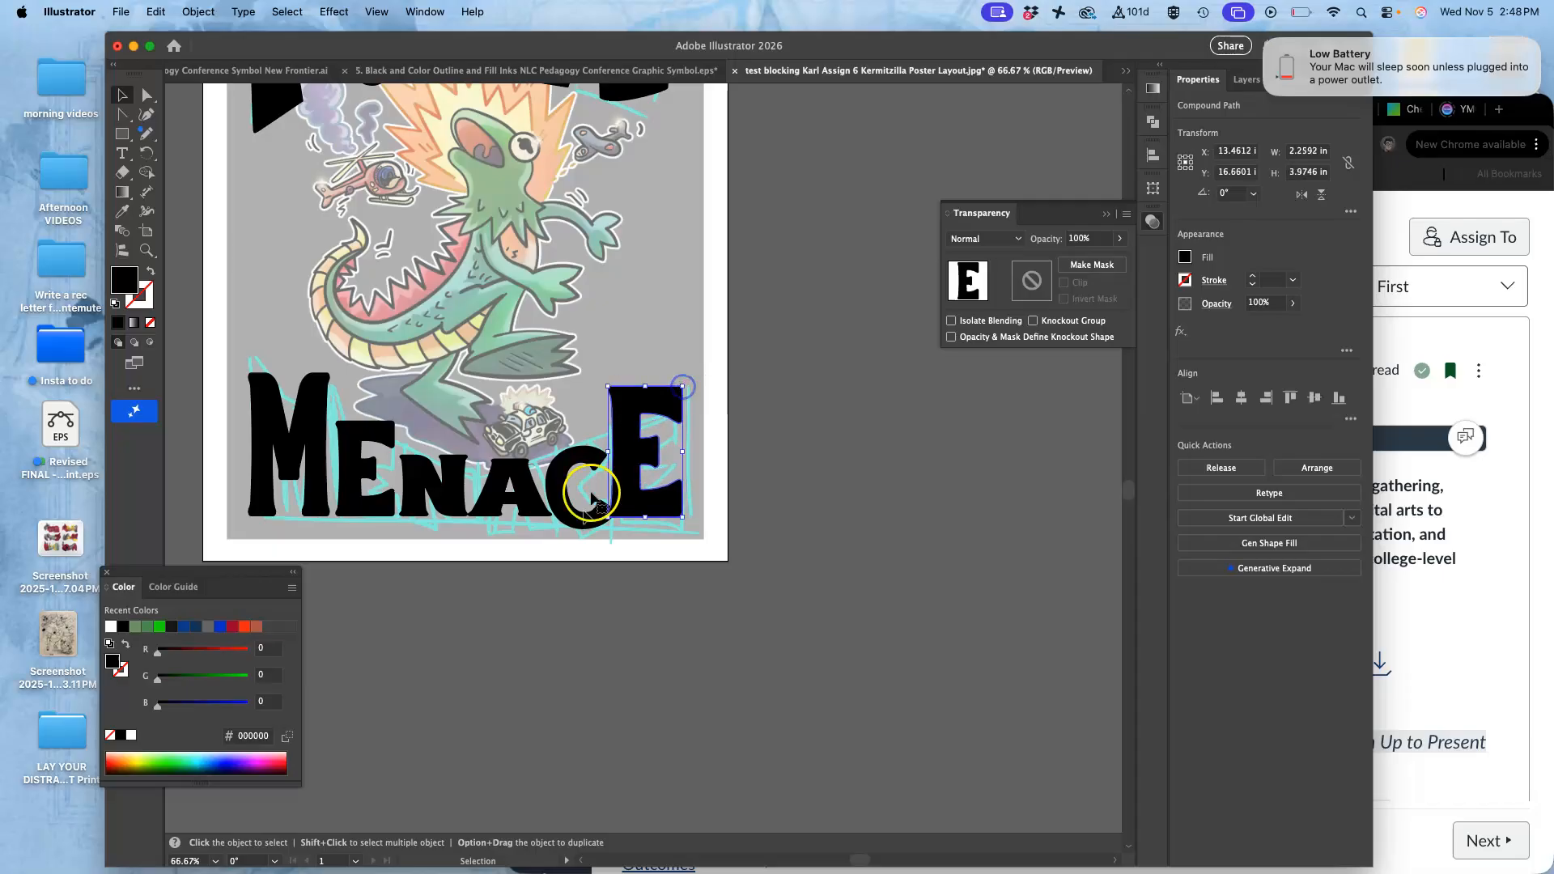
{"action": "left_click", "coordinate": [754, 434]}
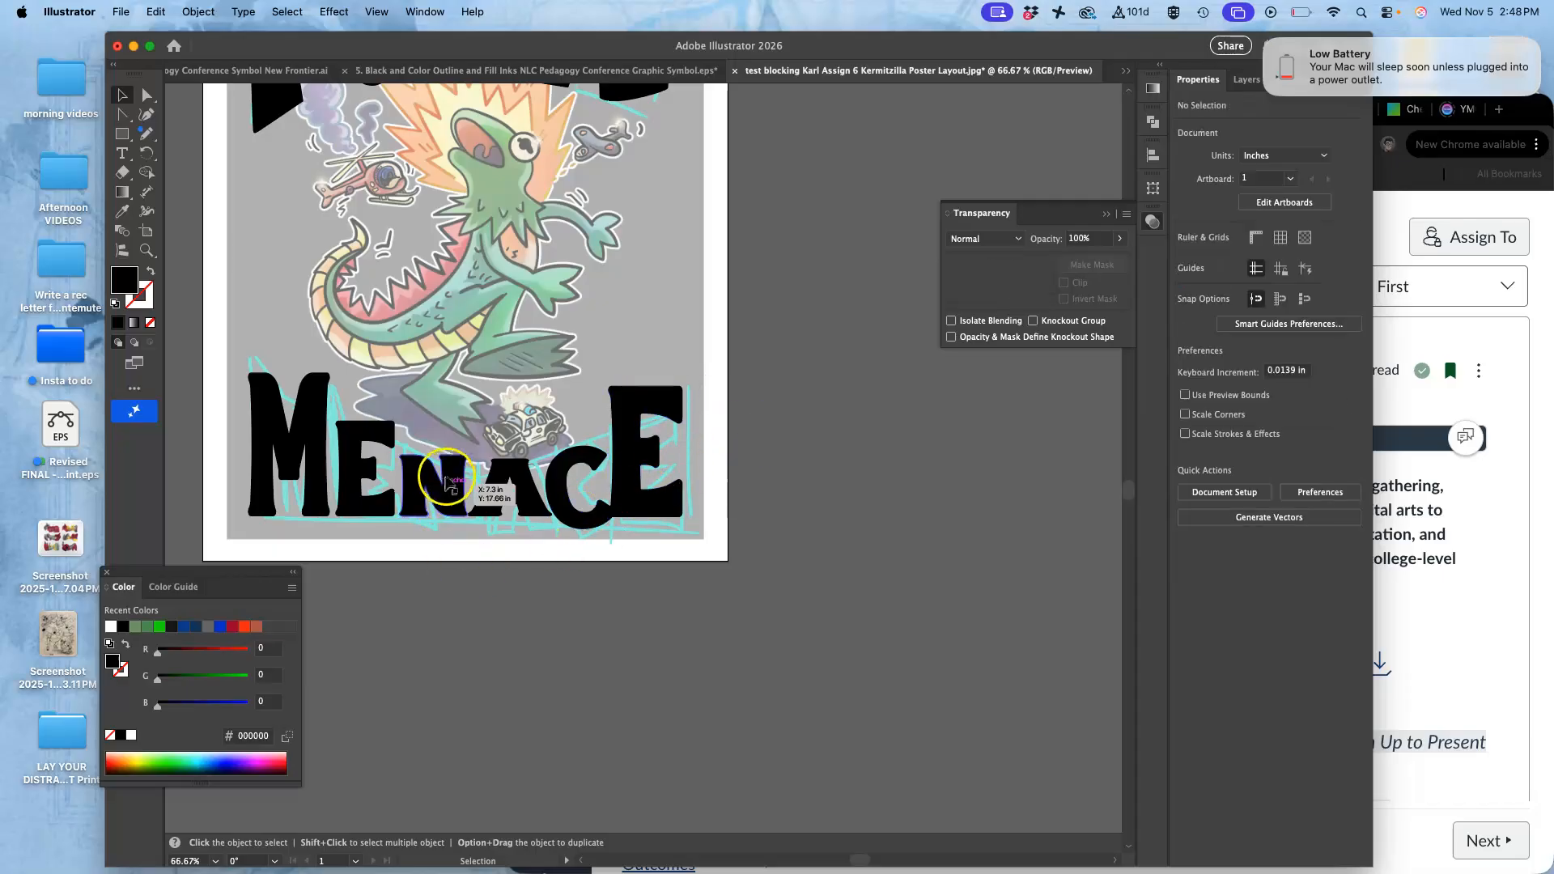
- Lasso the anchor points of the final E's top arm and lower them so the letter is about 3.55 in tall
{"action": "scroll", "coordinate": [449, 466], "scroll_direction": "up", "scroll_amount": 5}
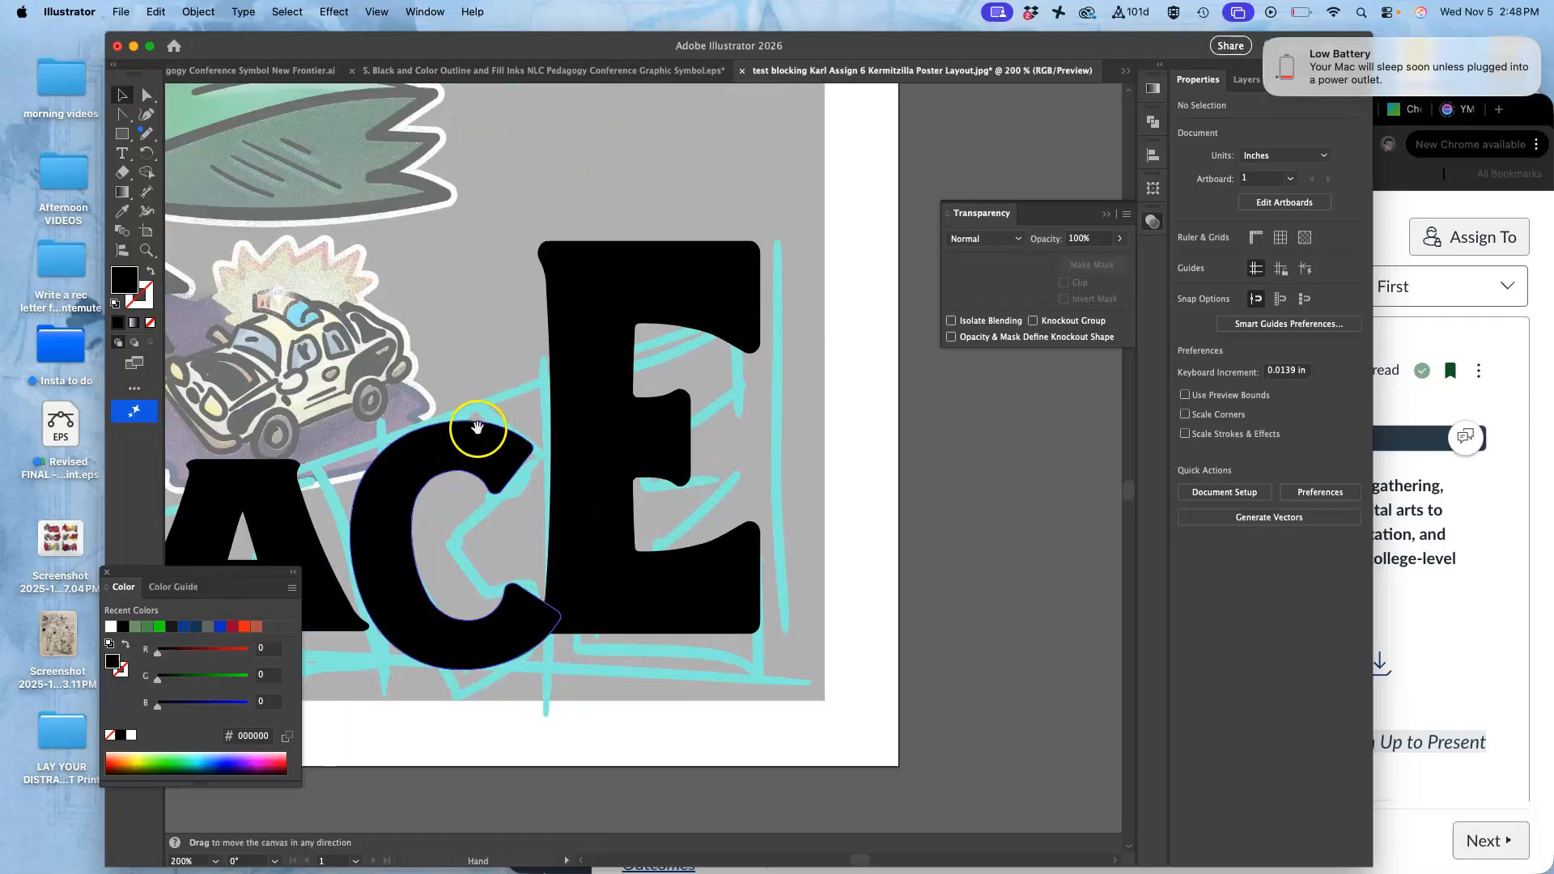
{"action": "scroll", "coordinate": [476, 427], "scroll_direction": "down", "scroll_amount": 3}
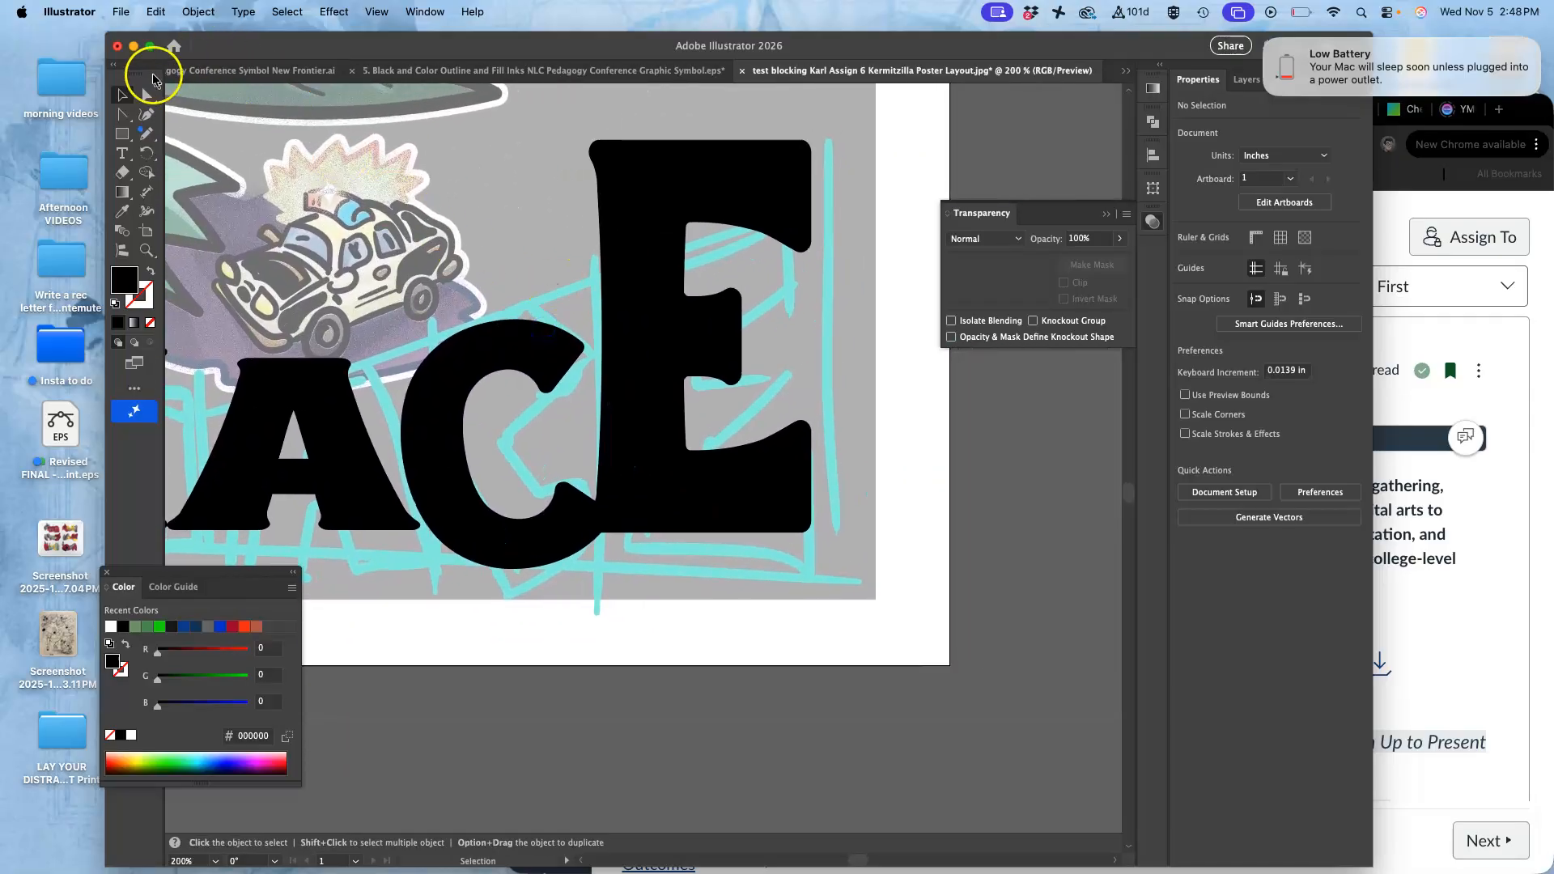
{"action": "left_click", "coordinate": [147, 95]}
{"action": "left_click", "coordinate": [618, 174]}
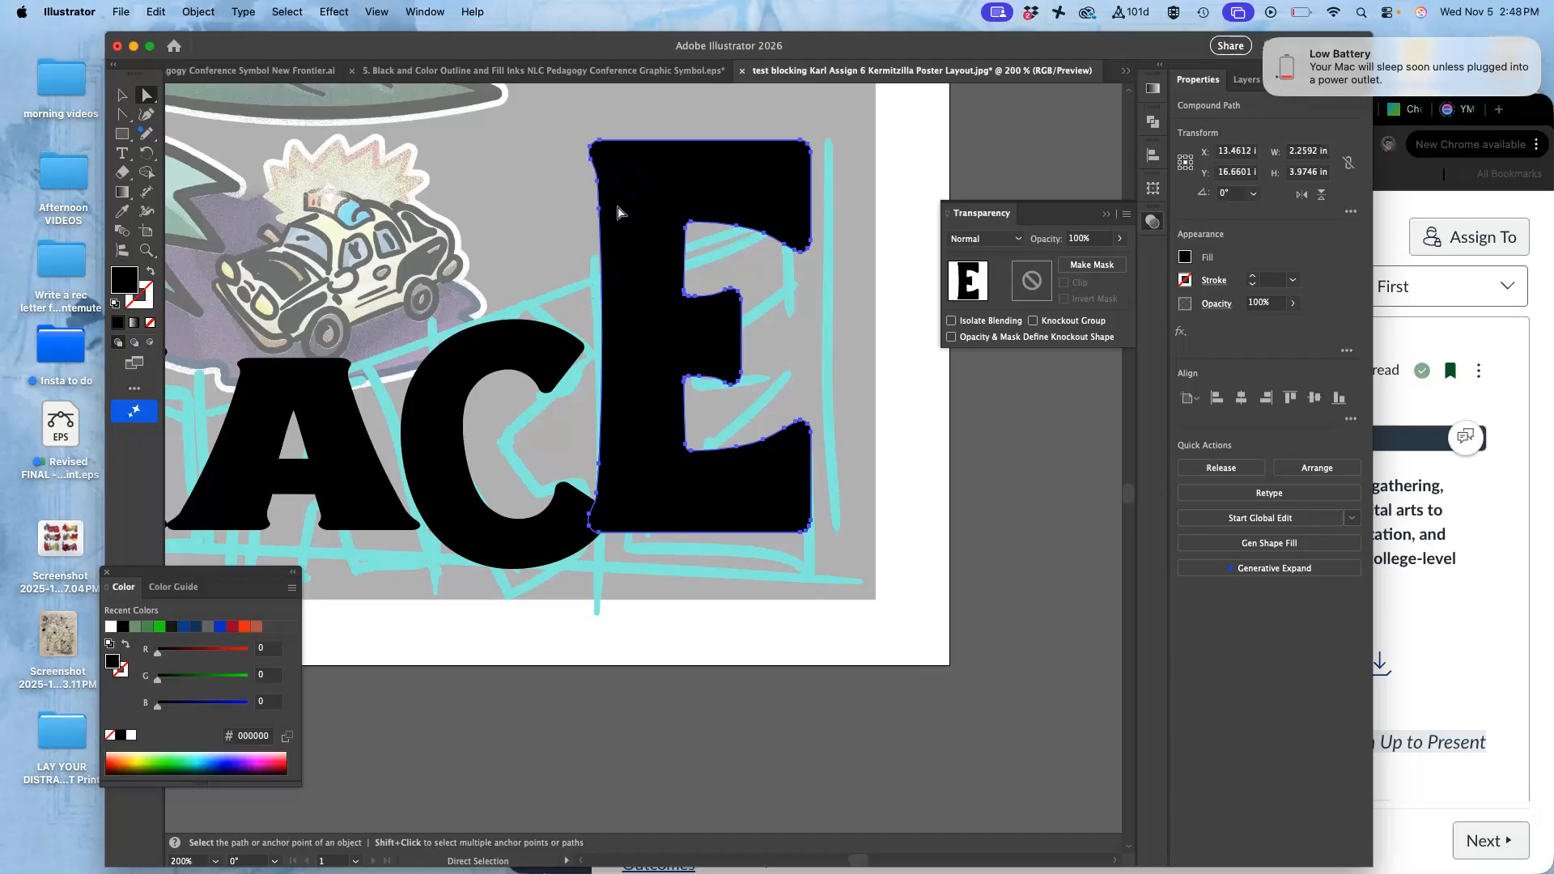
{"action": "left_click", "coordinate": [149, 96]}
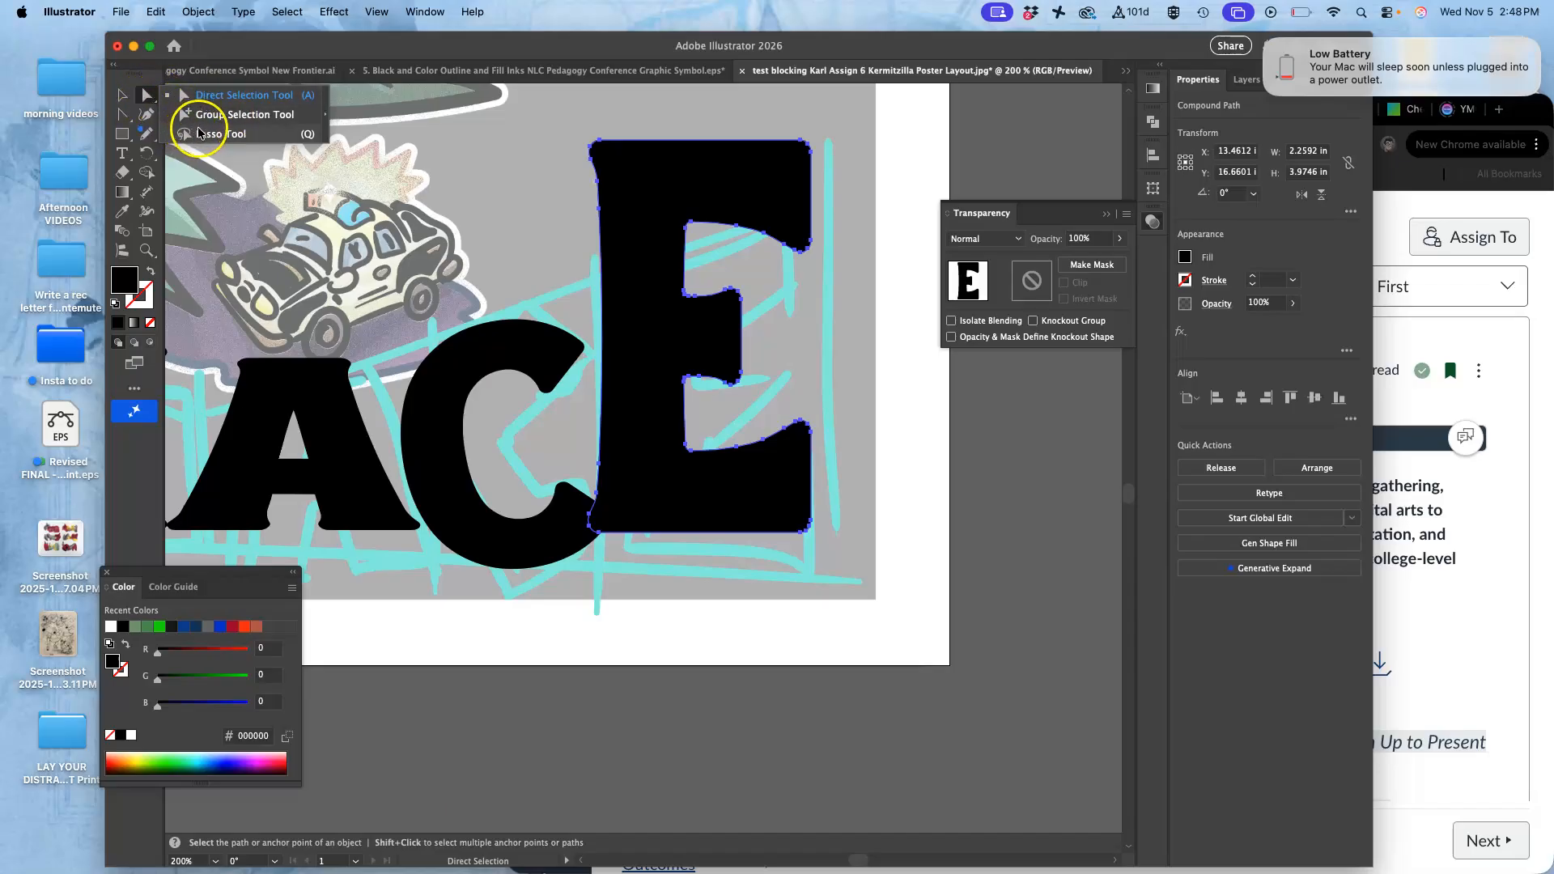
{"action": "left_click", "coordinate": [196, 133]}
{"action": "left_click_drag", "start_coordinate": [635, 124], "coordinate": [604, 121]}
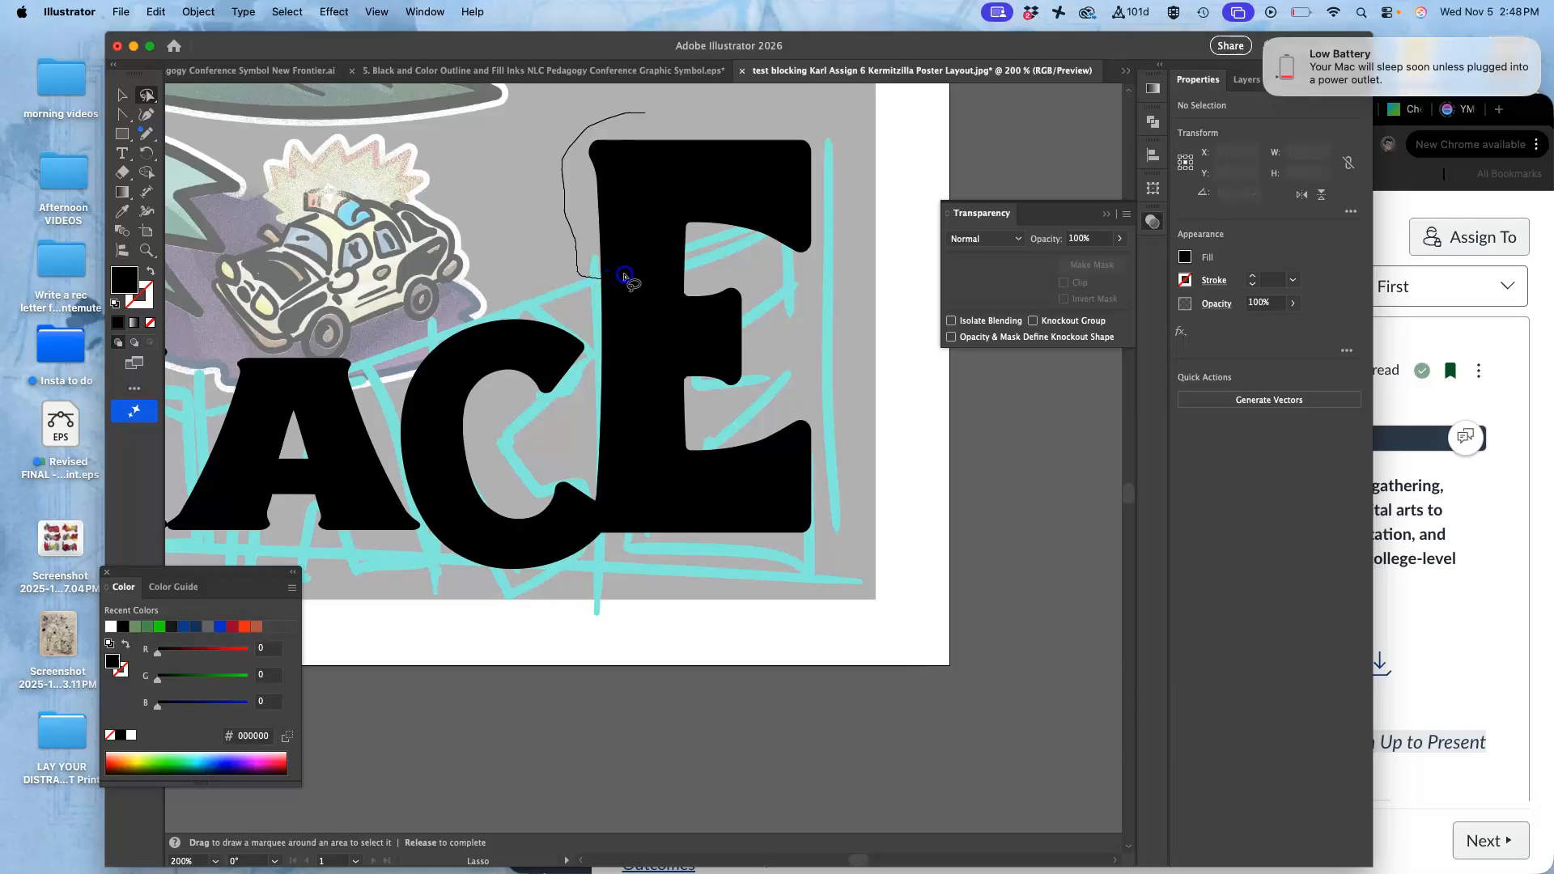
{"action": "left_click_drag", "start_coordinate": [662, 272], "coordinate": [669, 270]}
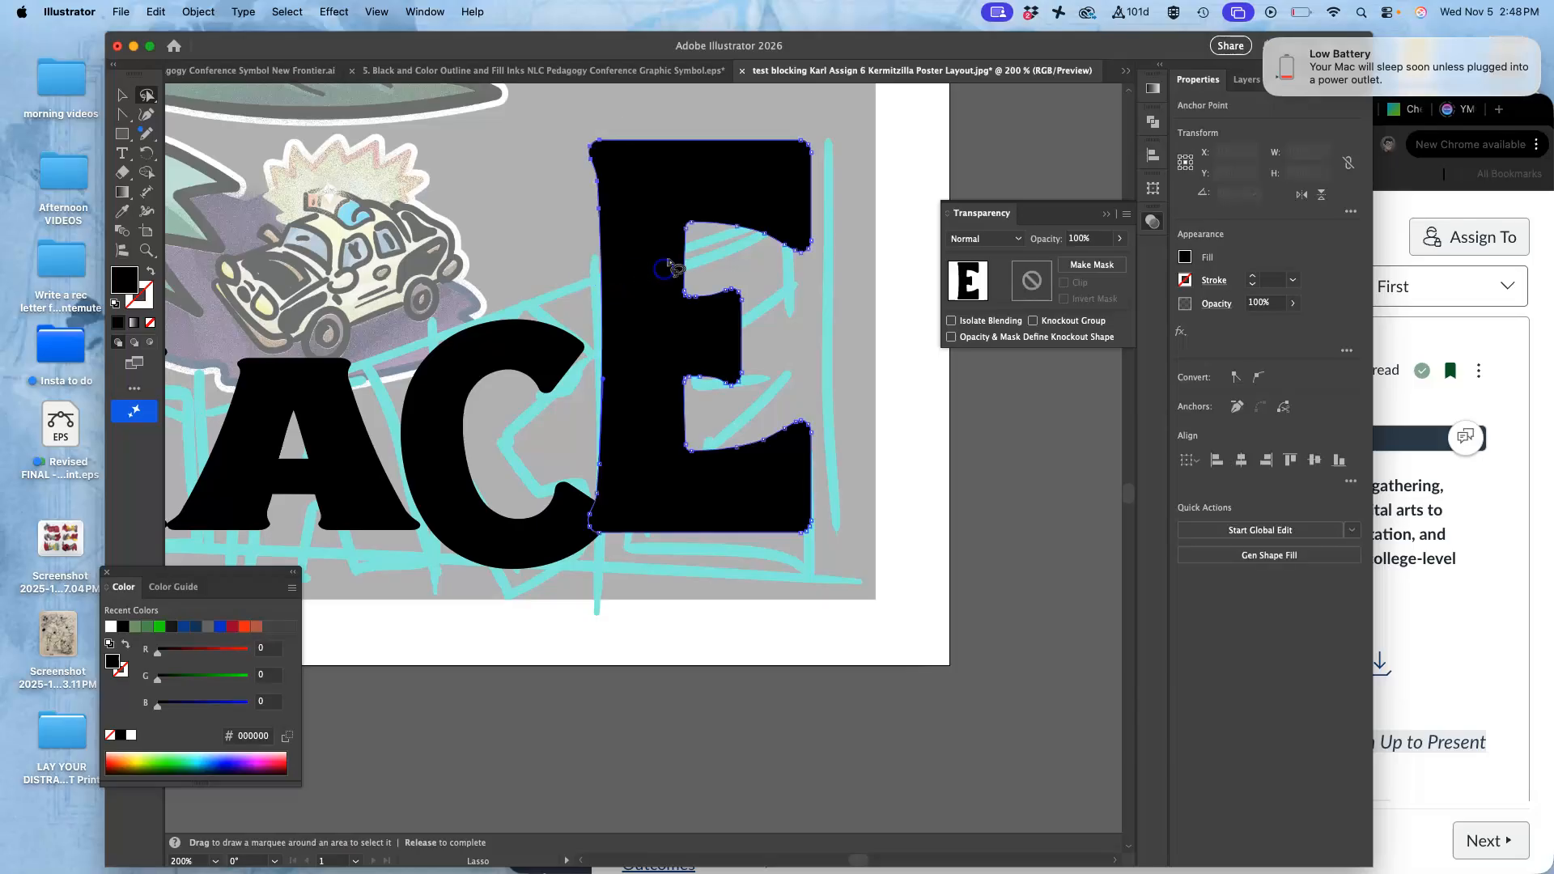
{"action": "left_click", "coordinate": [706, 276]}
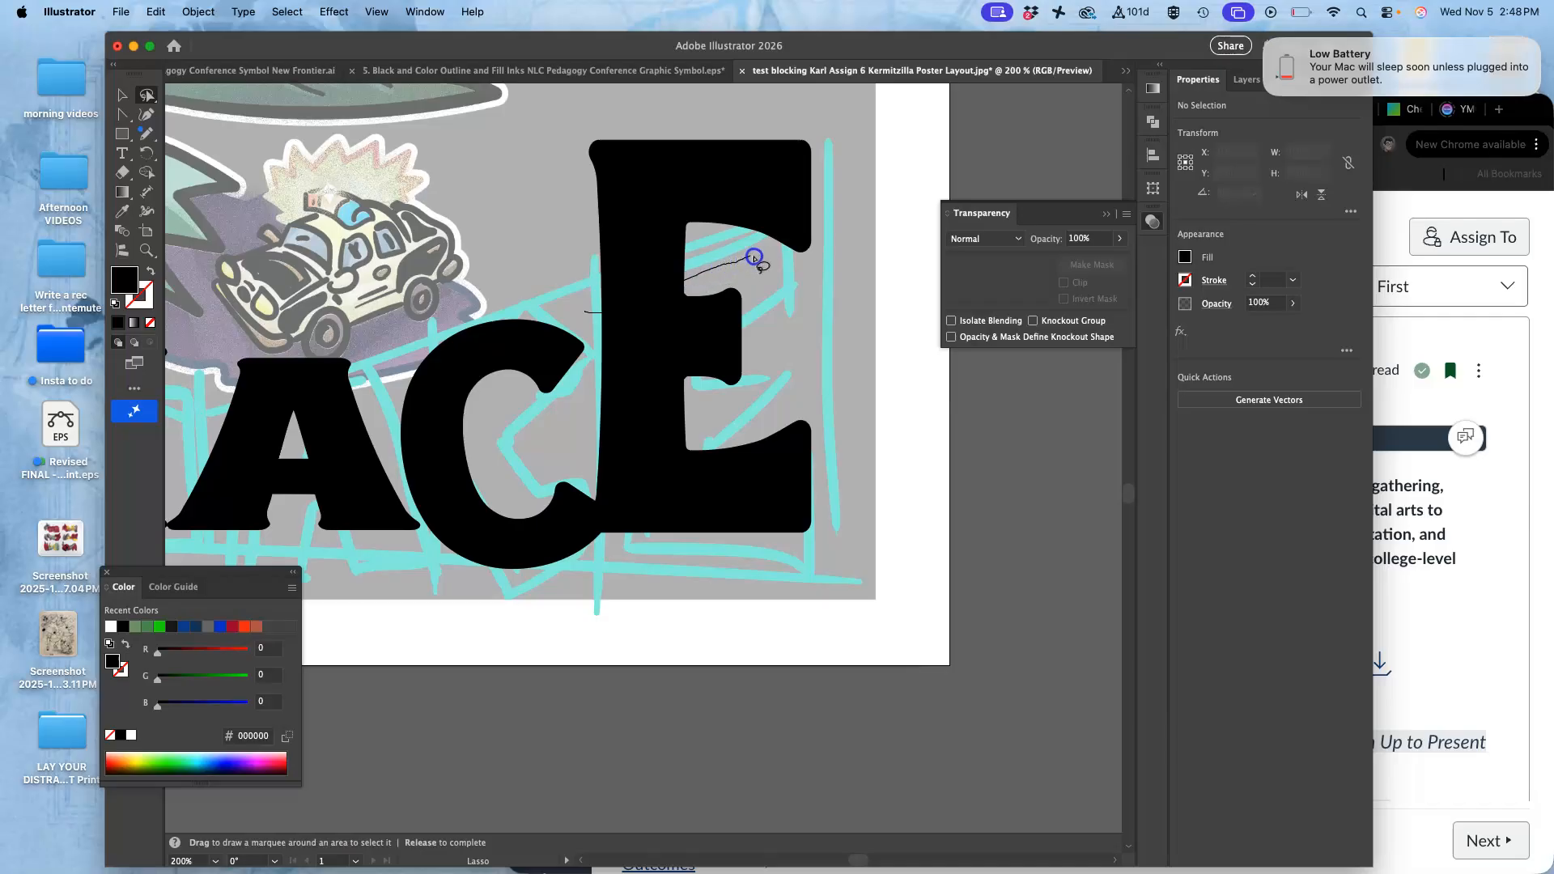
{"action": "mouse_move", "coordinate": [842, 136]}
{"action": "left_mouse_down"}
{"action": "mouse_move", "coordinate": [705, 97]}
{"action": "mouse_move", "coordinate": [618, 179]}
{"action": "mouse_move", "coordinate": [567, 353]}
{"action": "left_mouse_up"}
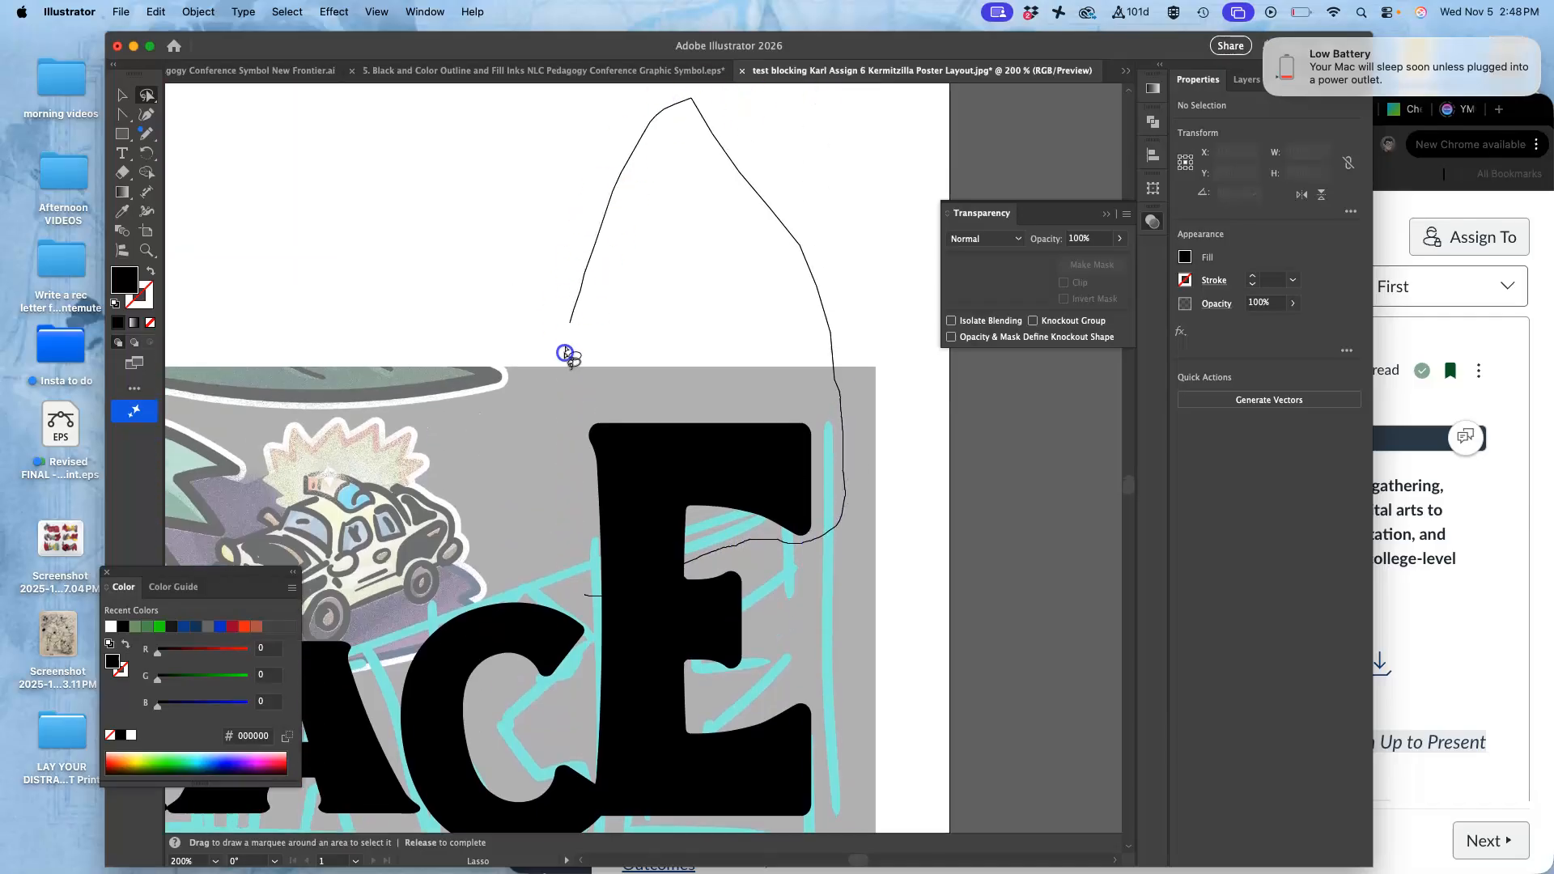
{"action": "left_click_drag", "start_coordinate": [569, 583], "coordinate": [576, 590]}
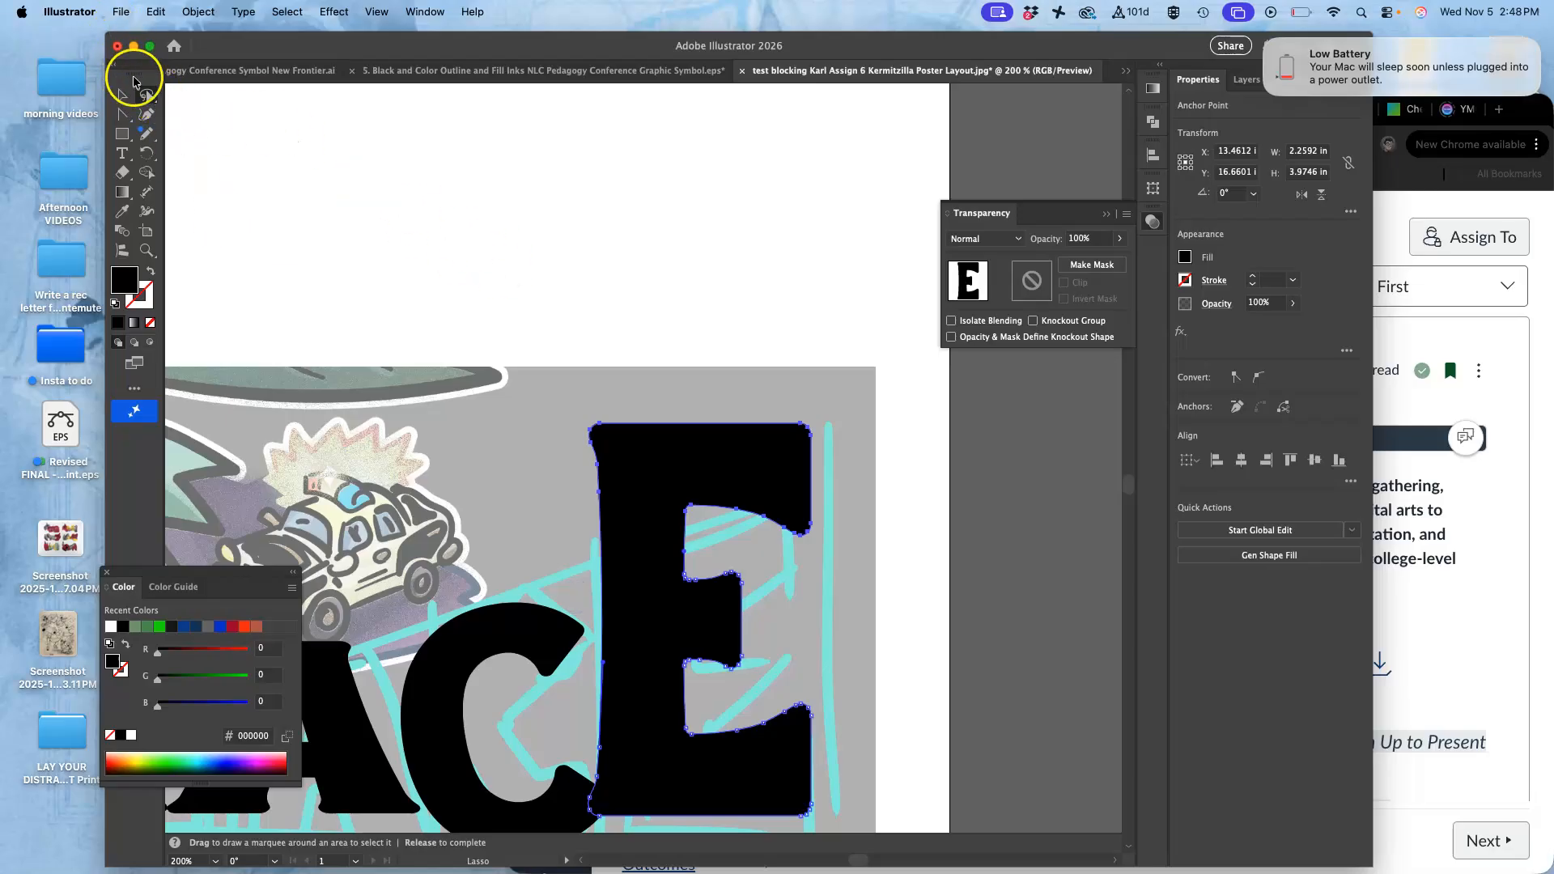
{"action": "left_click_drag", "start_coordinate": [149, 98], "coordinate": [187, 100]}
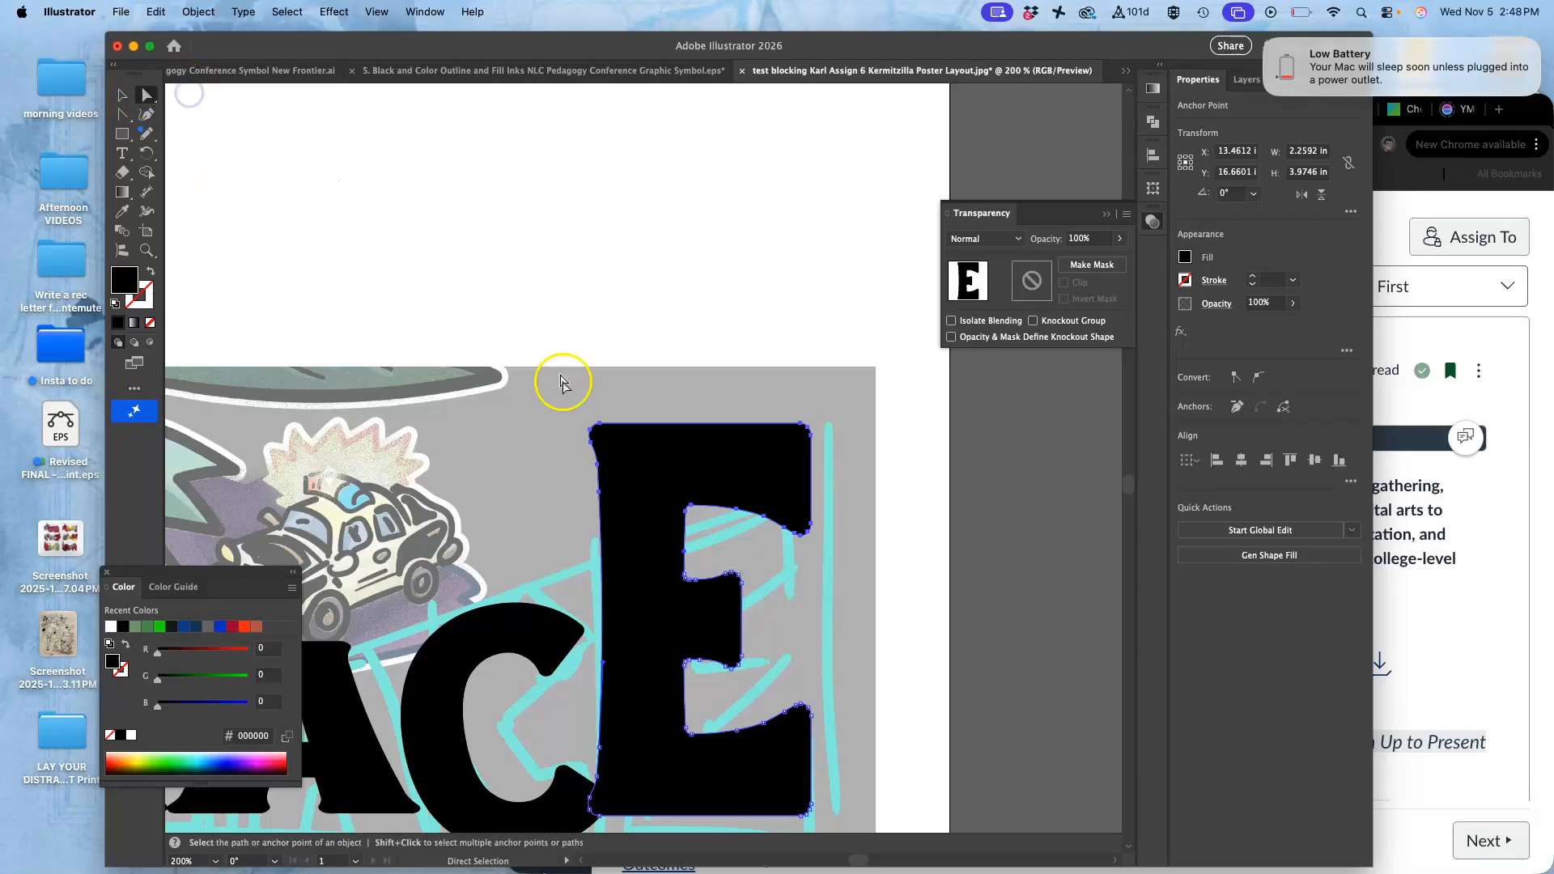
{"action": "left_click_drag", "start_coordinate": [596, 427], "coordinate": [588, 474]}
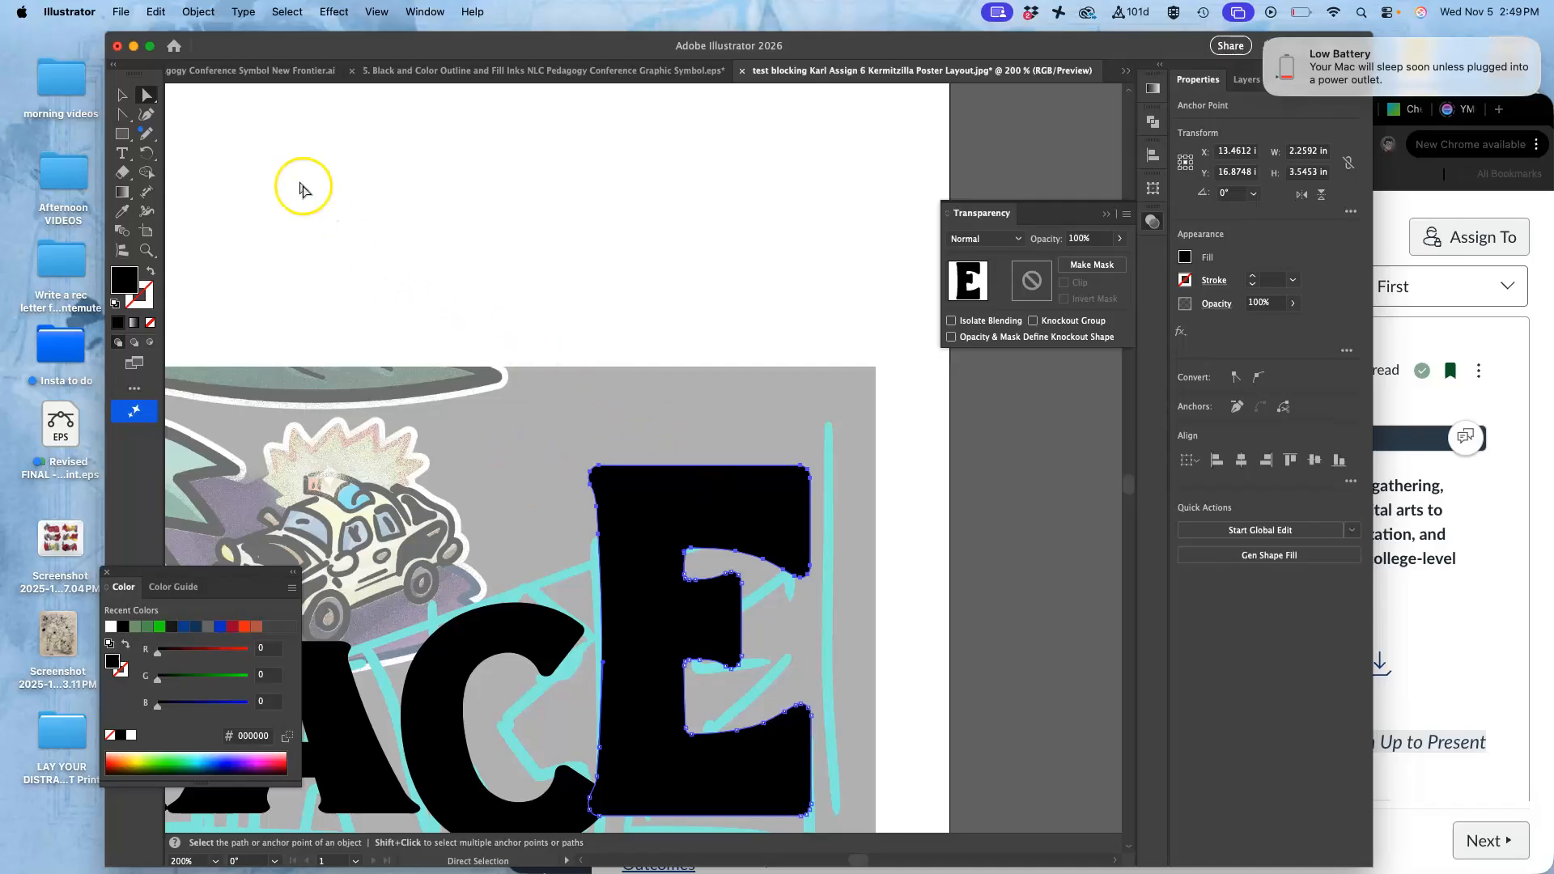
- Lasso the top outer corner of the final E and raise it to slant the top edge, making the letter about 4.03 in tall
{"action": "mouse_move", "coordinate": [147, 96]}
{"action": "left_mouse_down"}
{"action": "mouse_move", "coordinate": [153, 118]}
{"action": "mouse_move", "coordinate": [195, 136]}
{"action": "left_mouse_up"}
{"action": "left_click", "coordinate": [724, 398]}
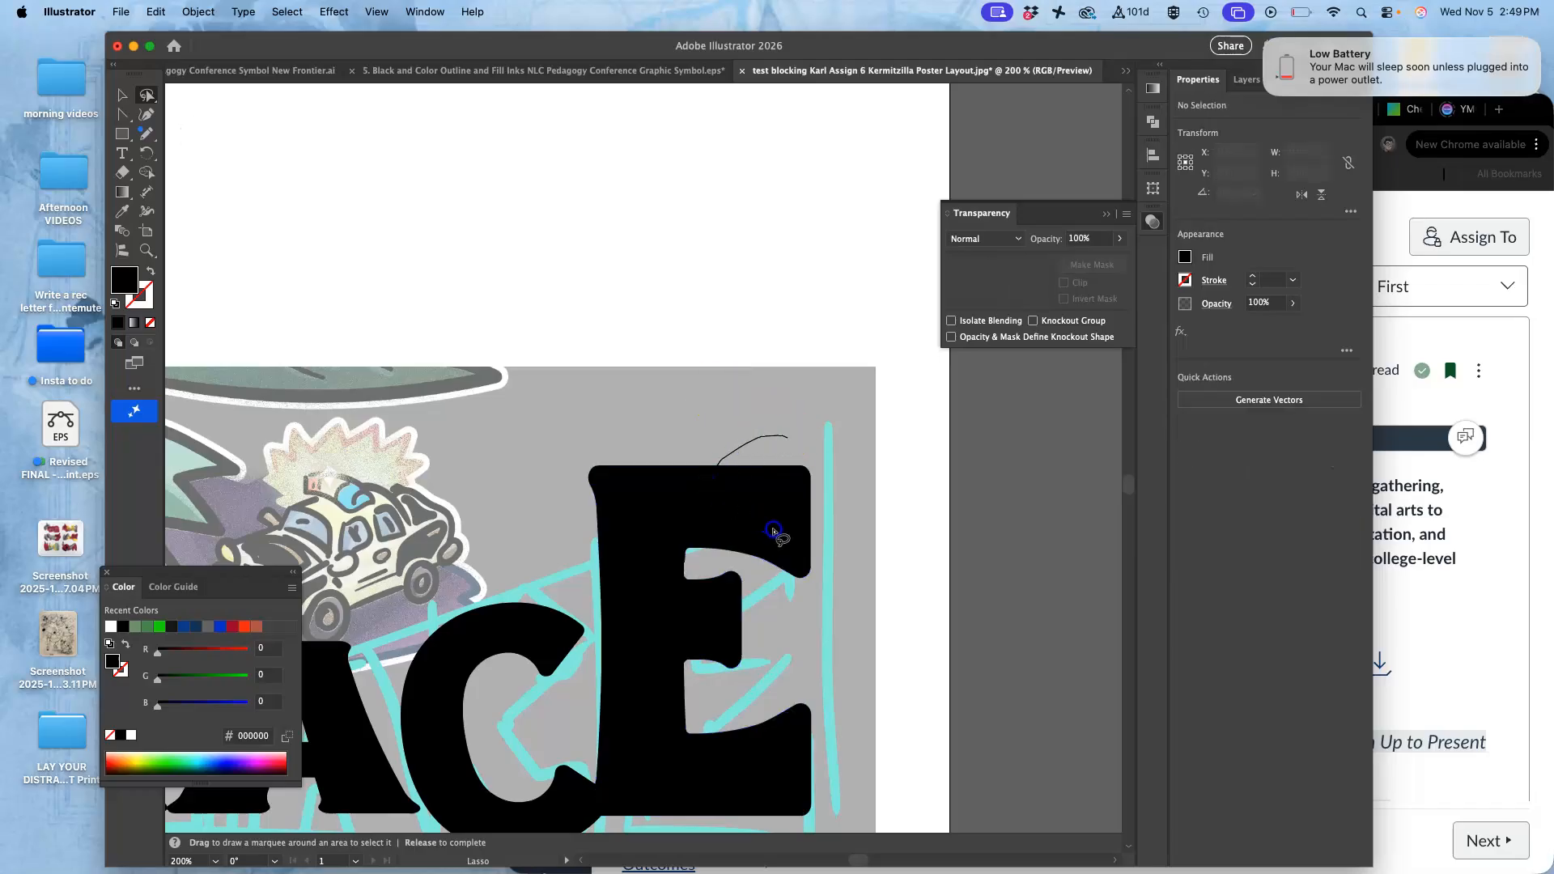
{"action": "left_click_drag", "start_coordinate": [847, 451], "coordinate": [580, 424]}
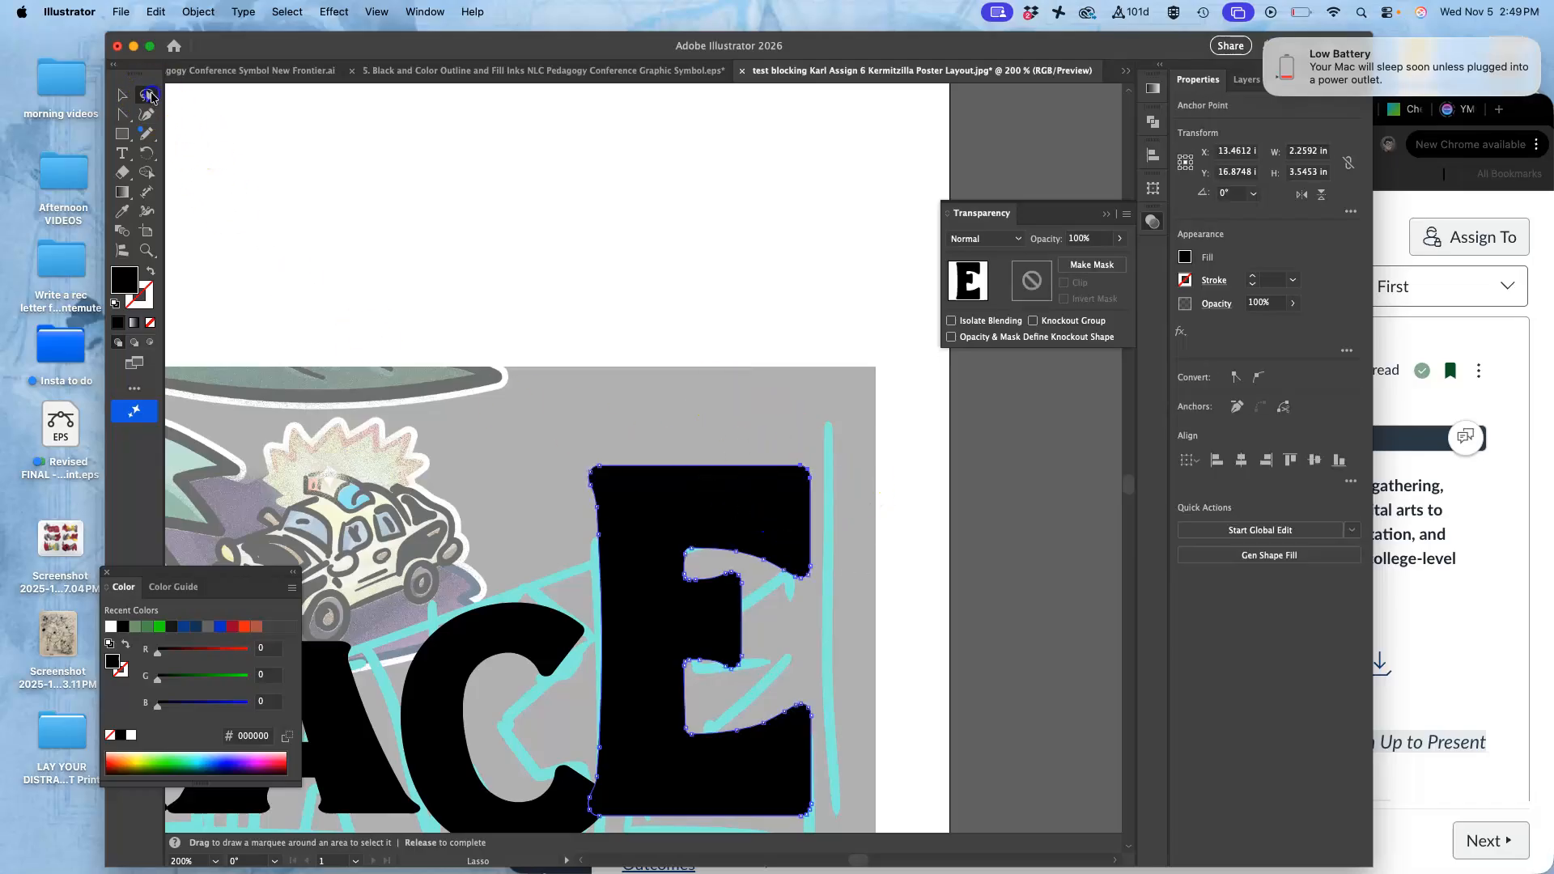
{"action": "left_click", "coordinate": [147, 94]}
{"action": "left_click", "coordinate": [213, 95]}
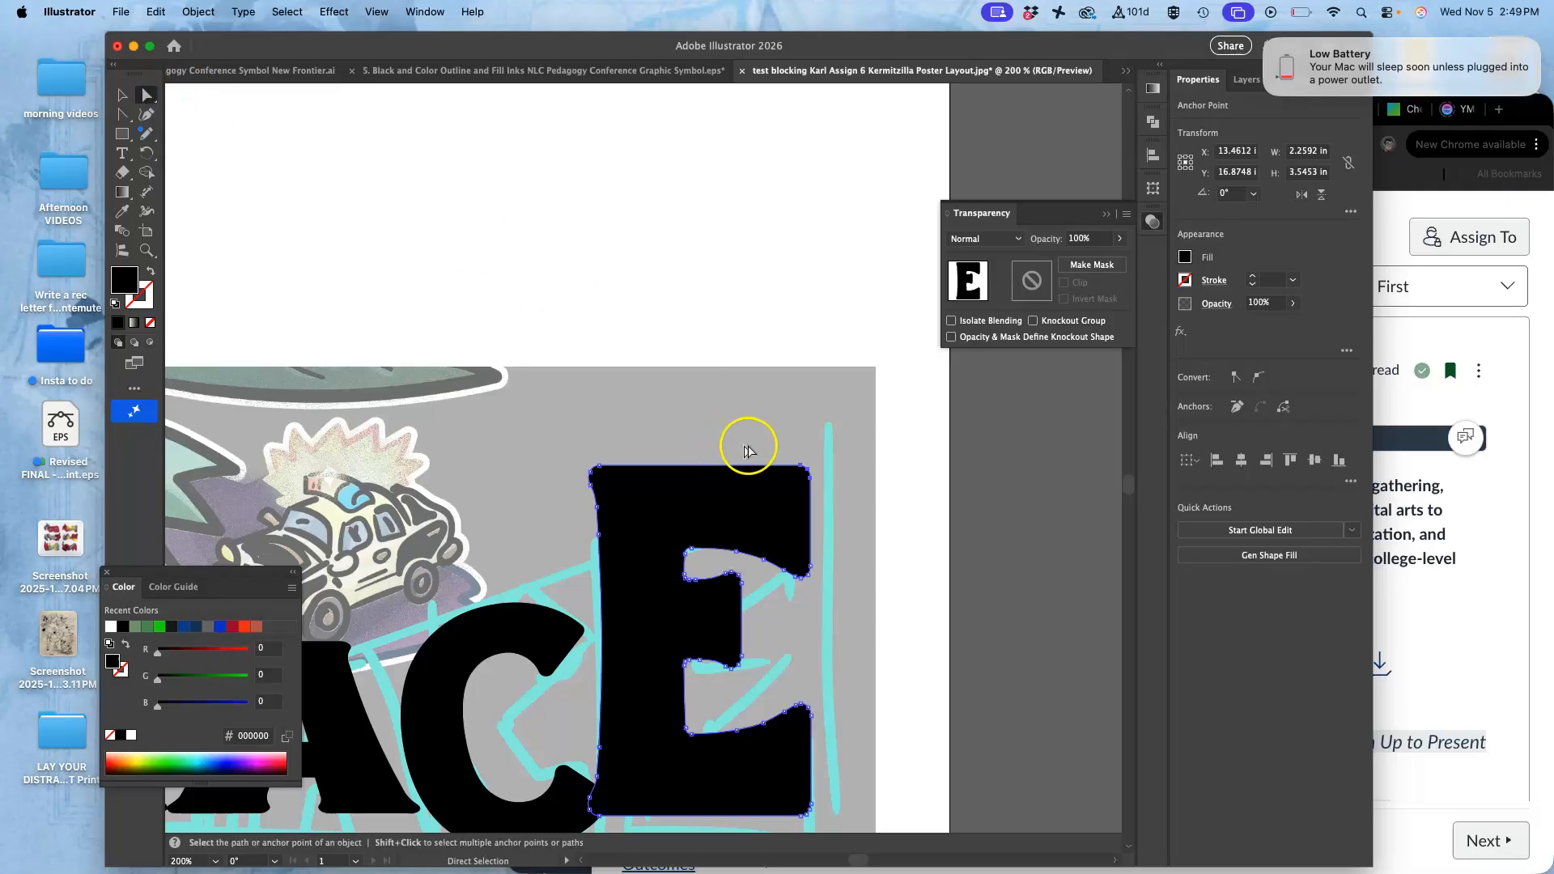
{"action": "left_click_drag", "start_coordinate": [810, 470], "coordinate": [808, 423]}
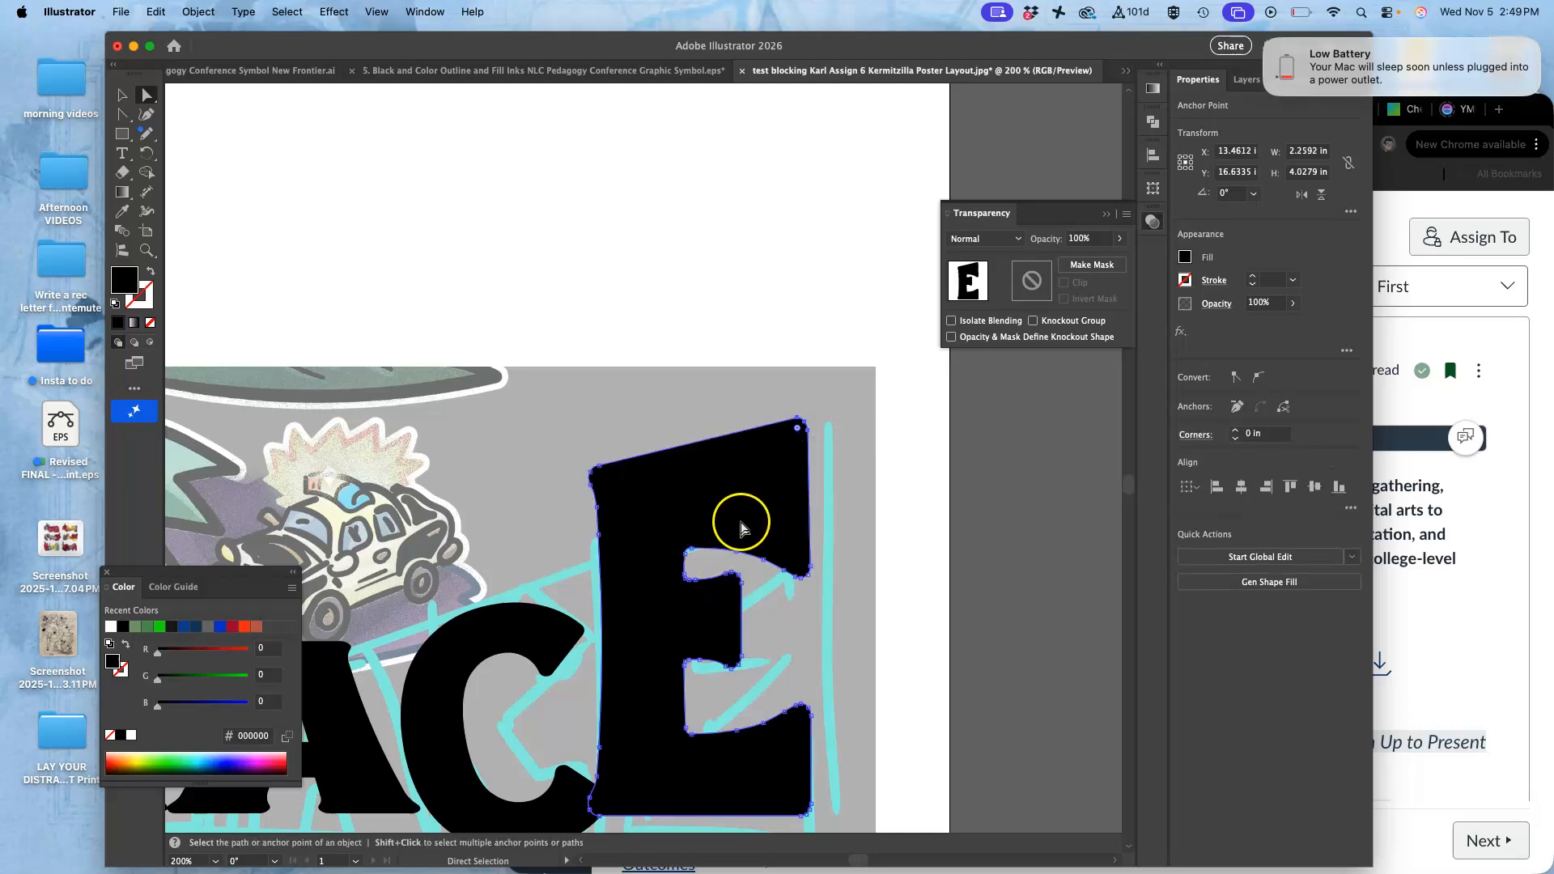
- Lasso the middle arm's anchor points on the final E and move the arm down between the upper and lower arms
{"action": "scroll", "coordinate": [734, 553], "scroll_direction": "down", "scroll_amount": 4}
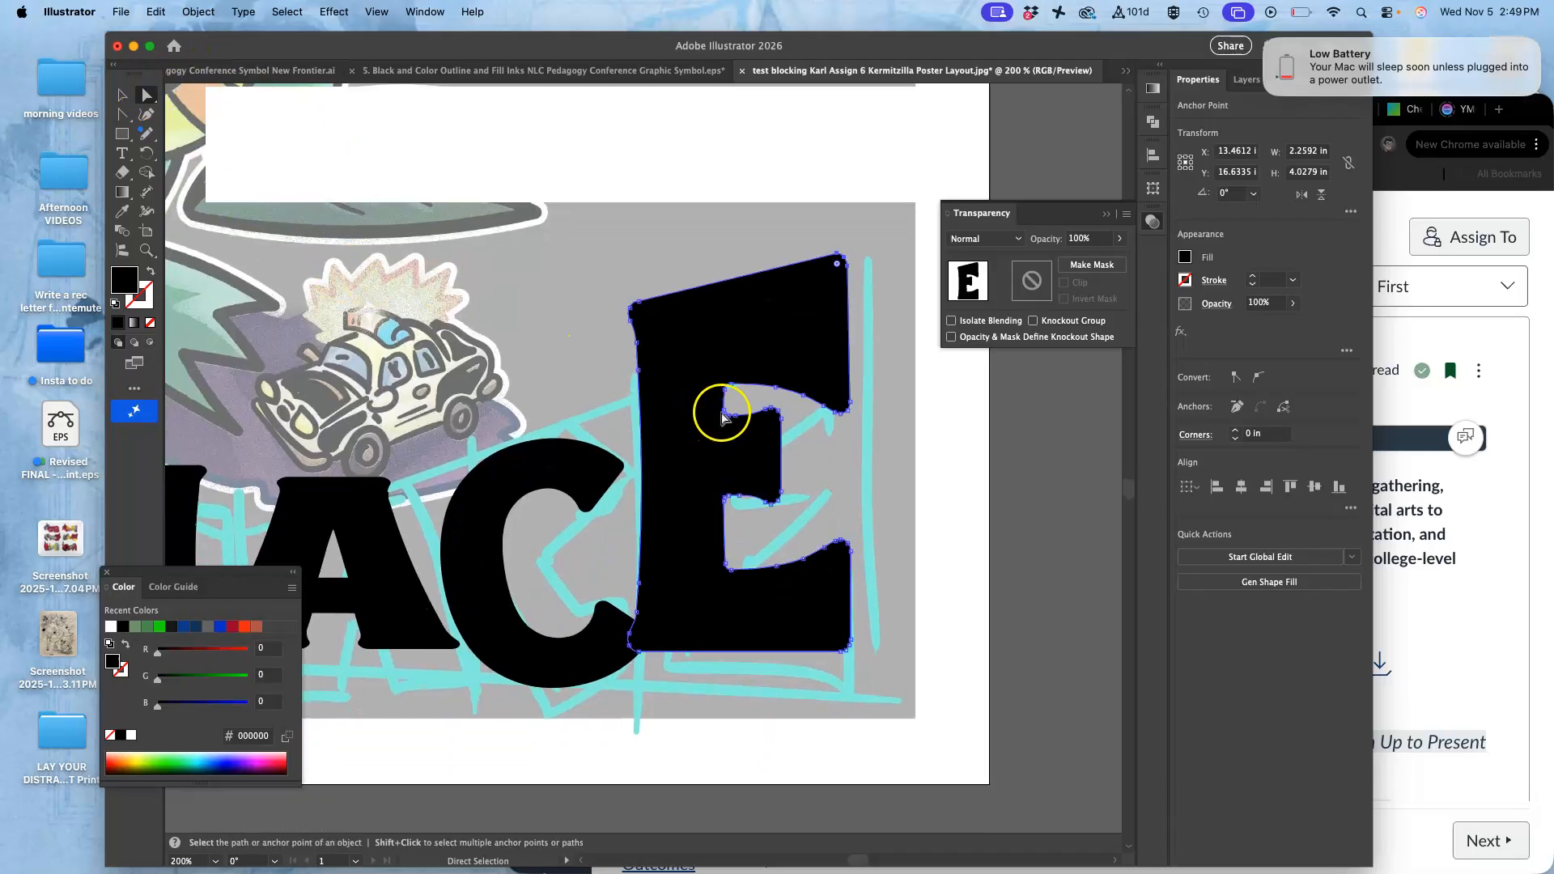
{"action": "left_click", "coordinate": [146, 95]}
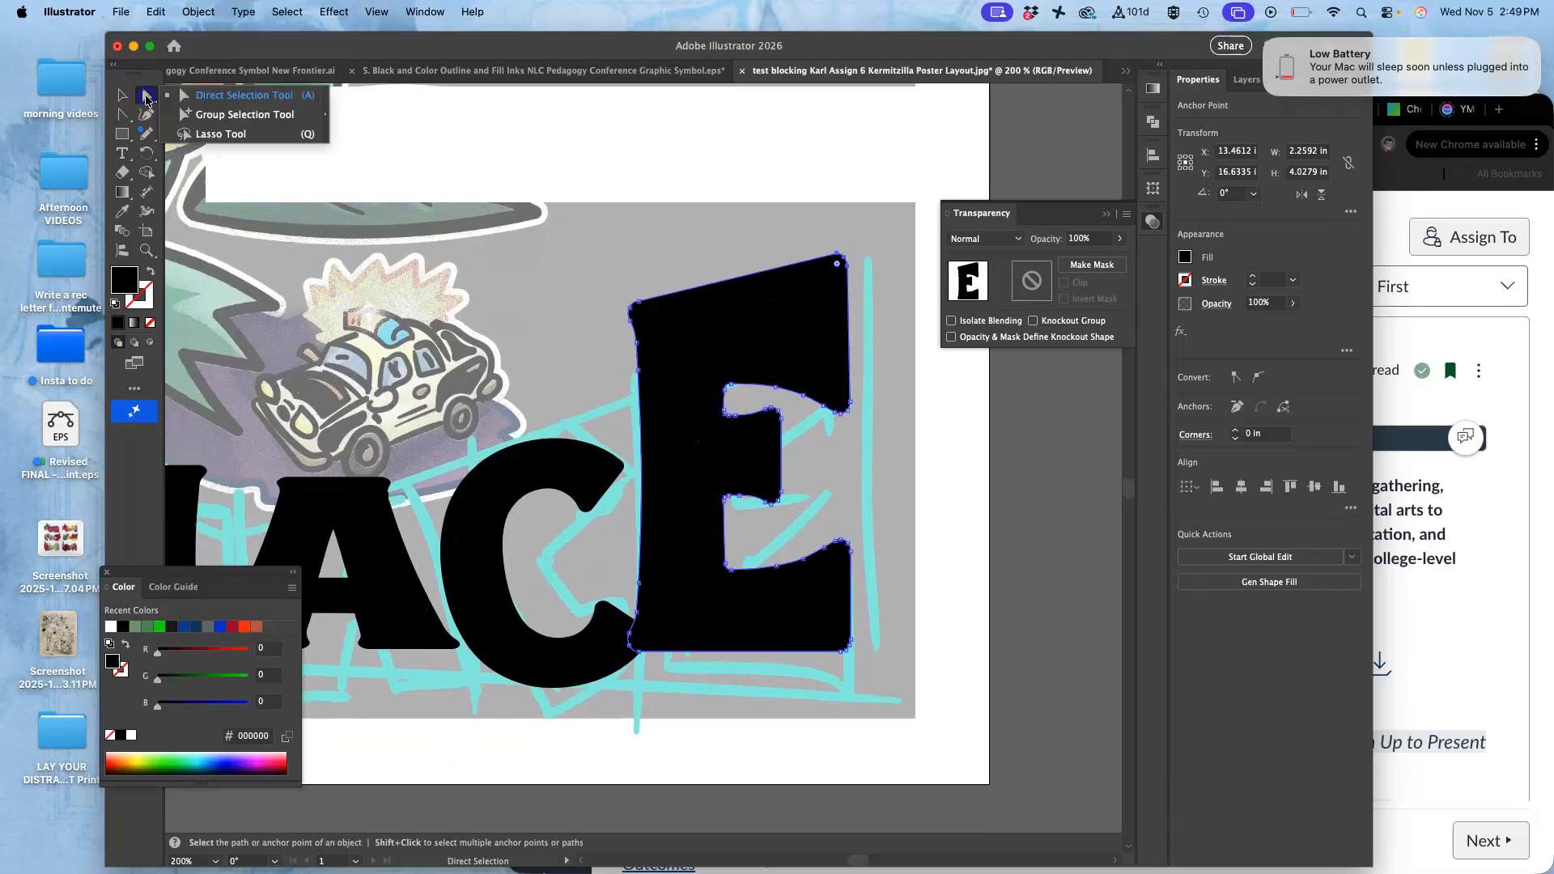
{"action": "left_click", "coordinate": [201, 134]}
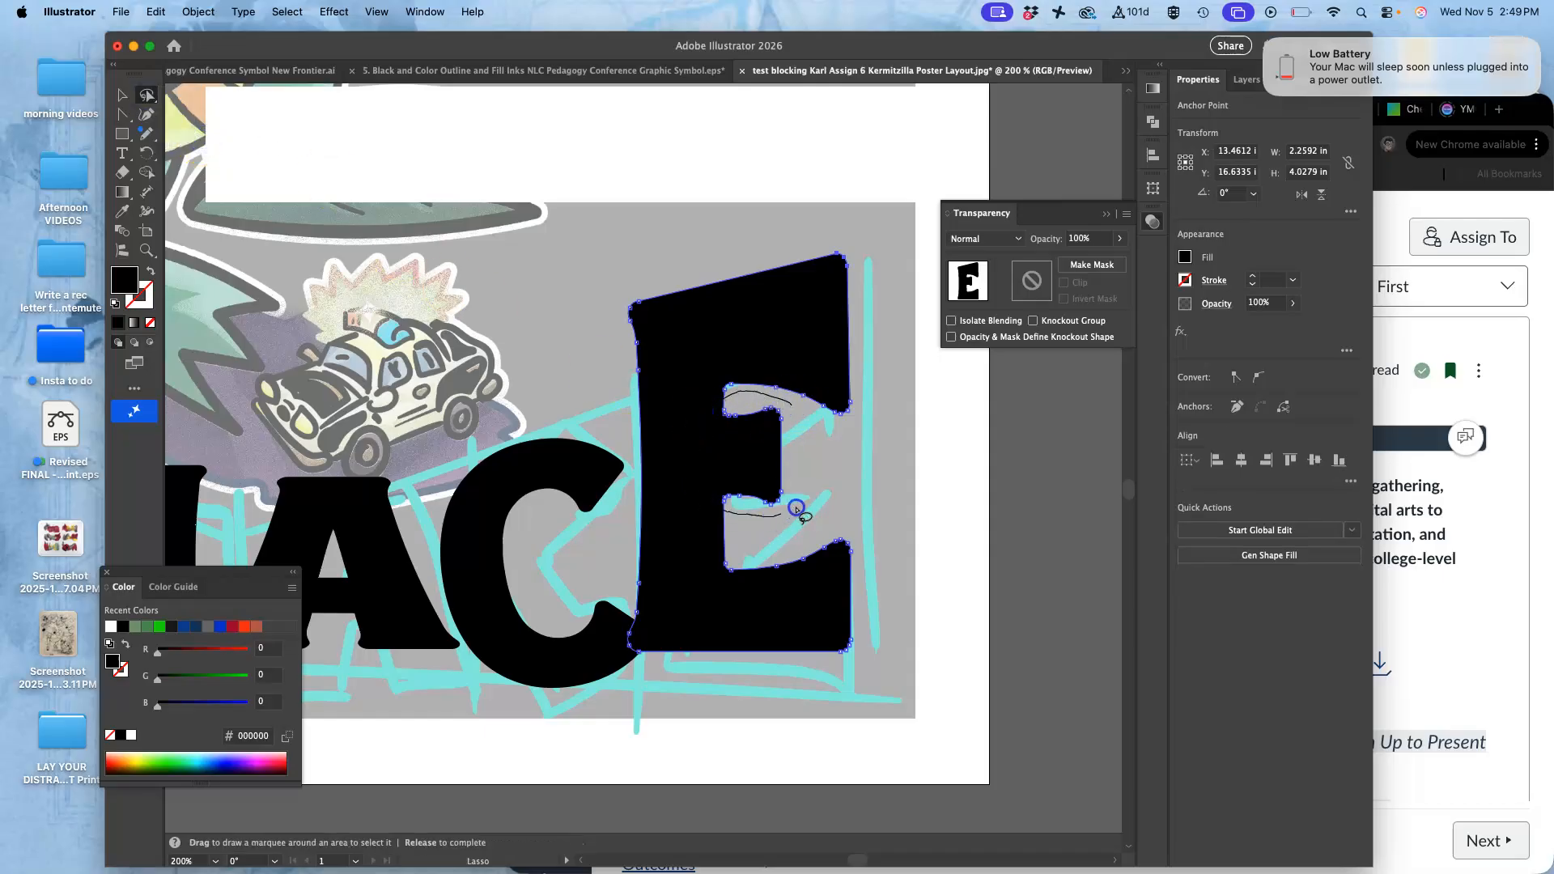
{"action": "left_click_drag", "start_coordinate": [807, 405], "coordinate": [813, 411]}
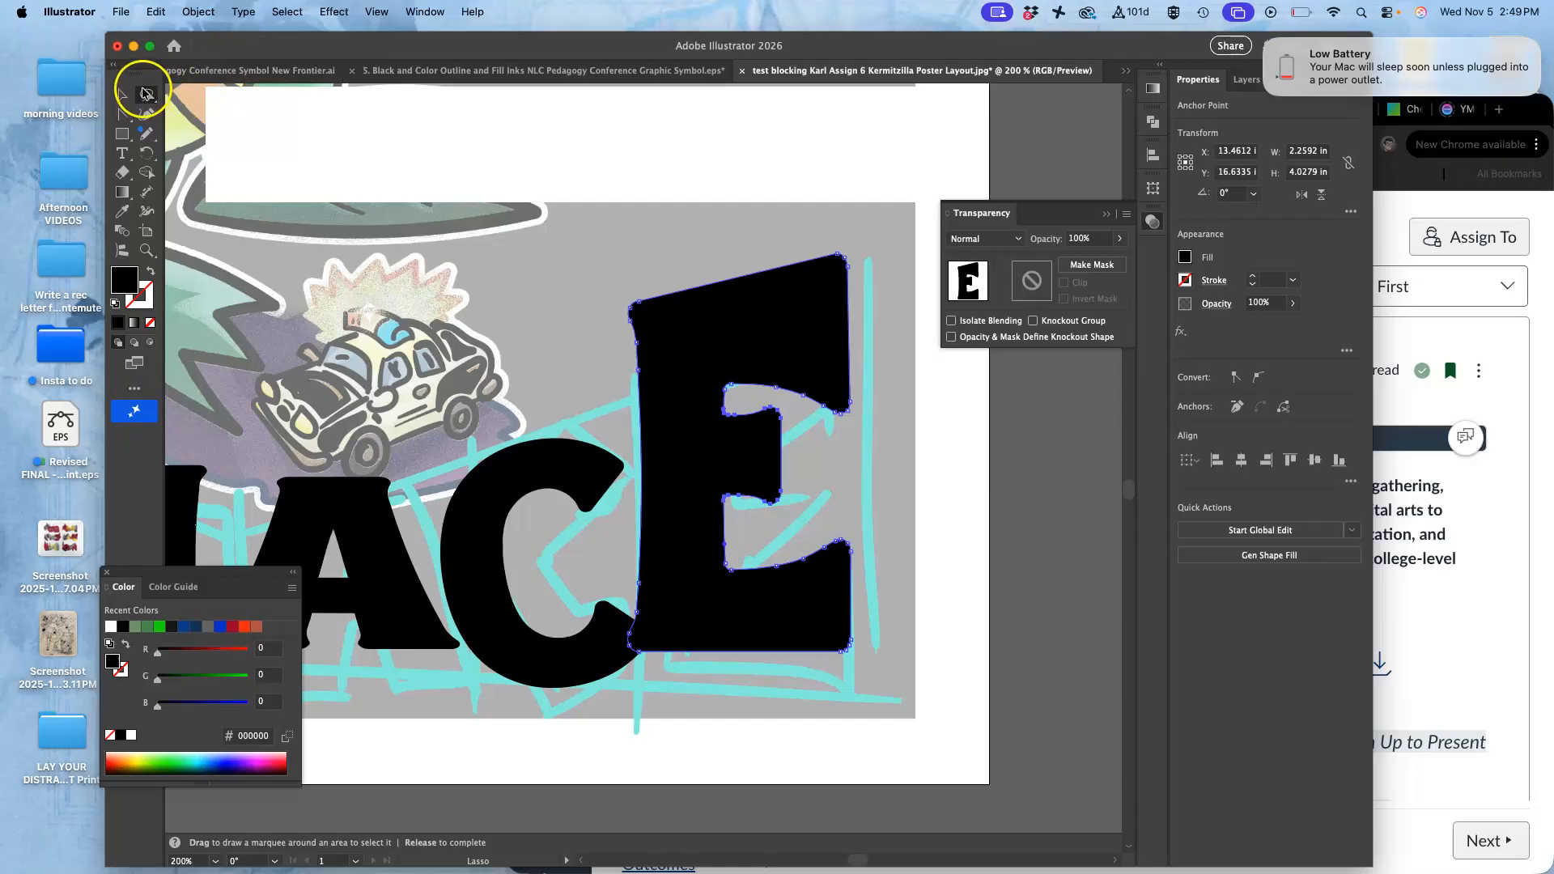
{"action": "left_click", "coordinate": [147, 96]}
{"action": "left_click", "coordinate": [189, 134]}
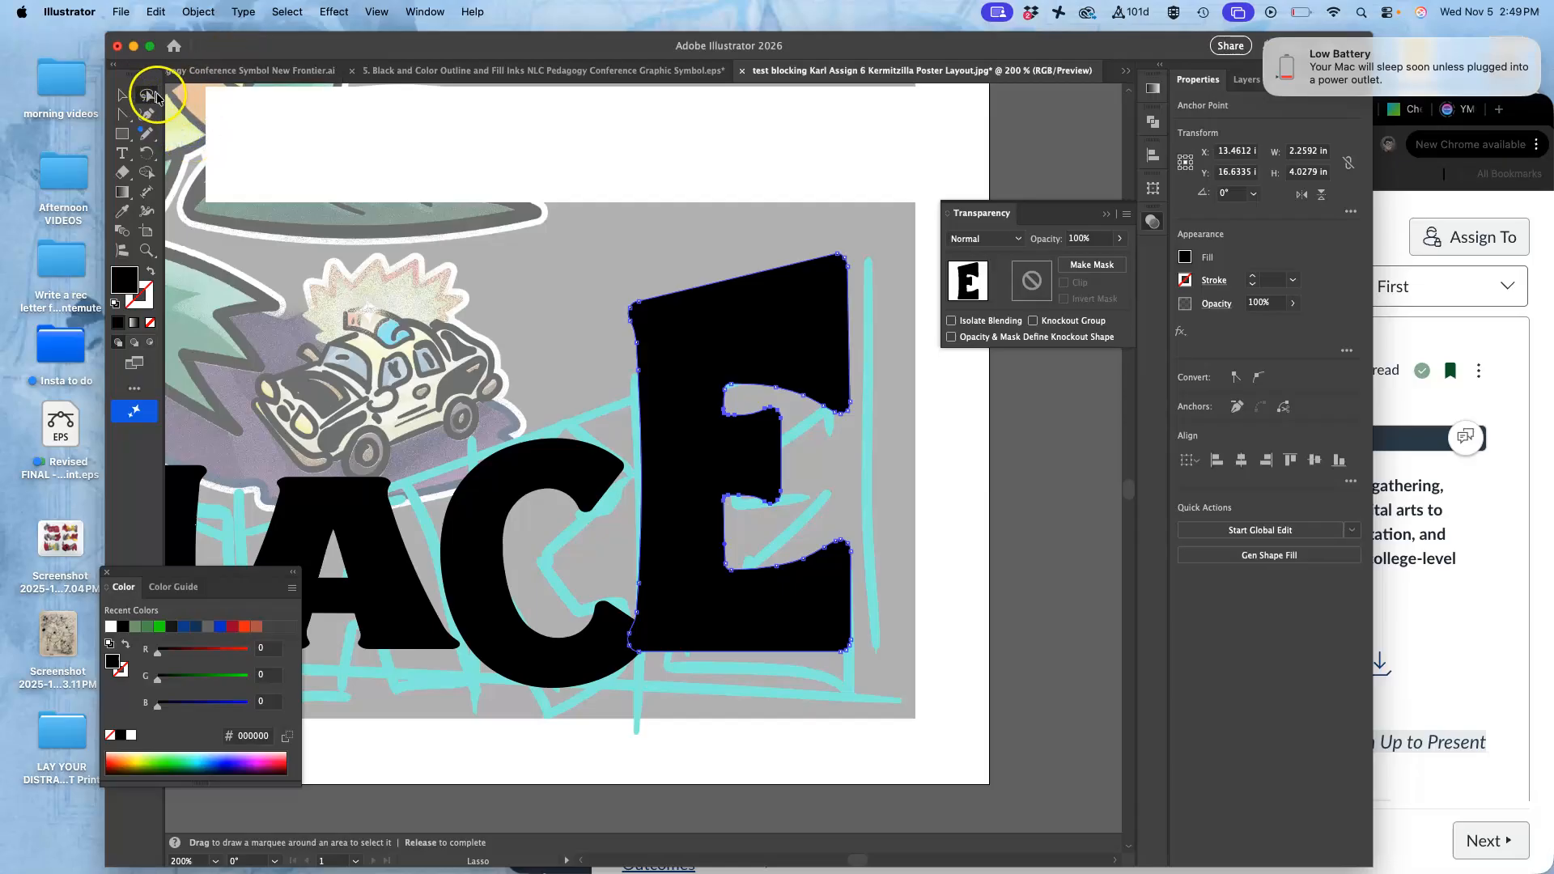
{"action": "left_click", "coordinate": [151, 95]}
{"action": "left_click", "coordinate": [198, 94]}
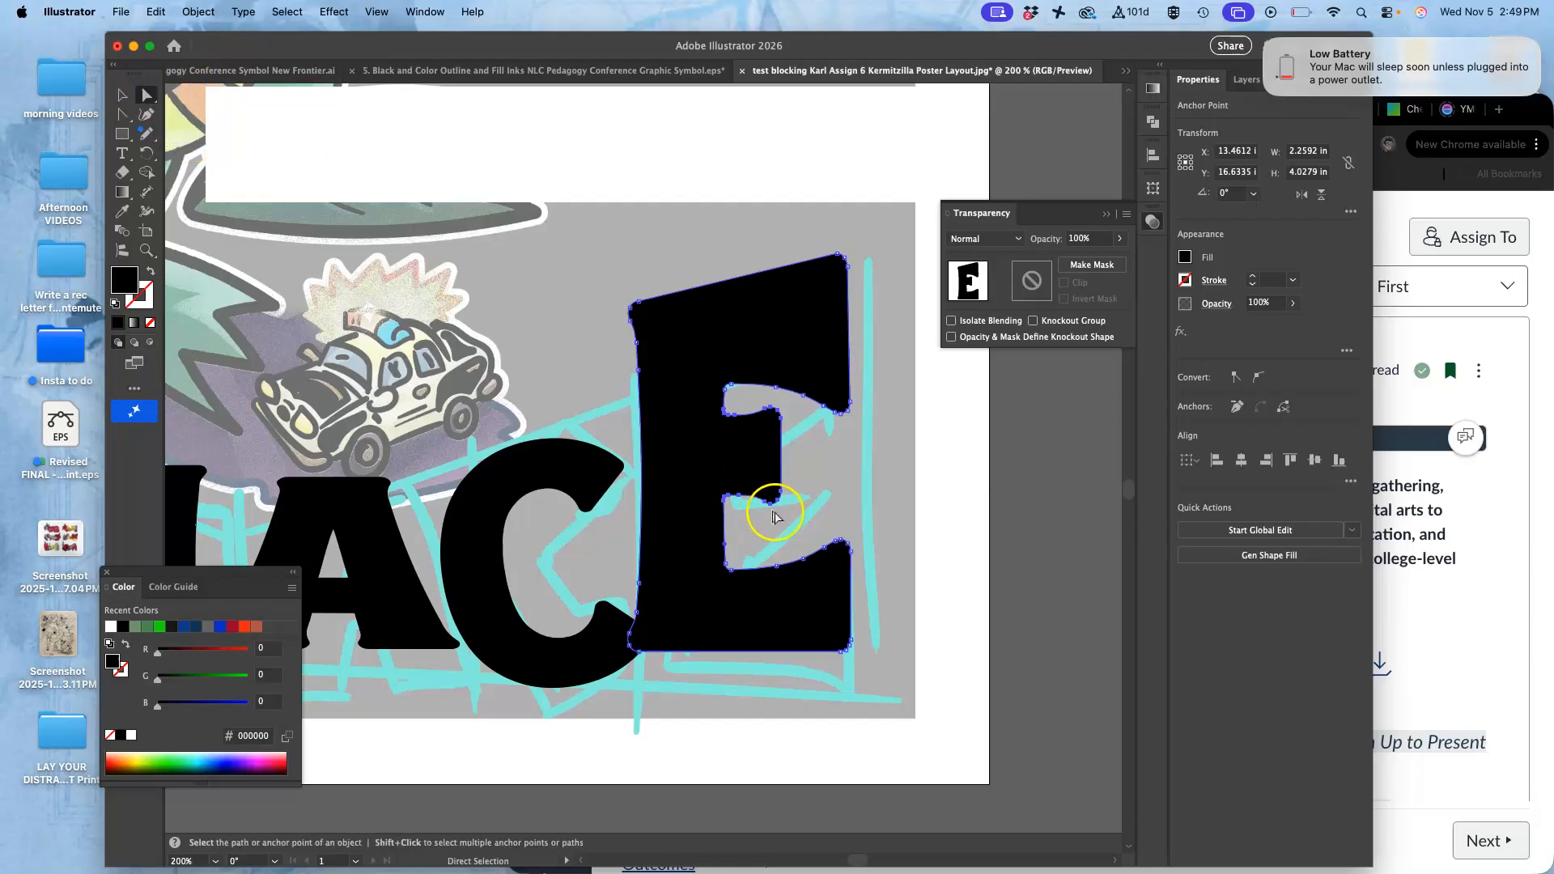
{"action": "left_click_drag", "start_coordinate": [782, 491], "coordinate": [784, 518]}
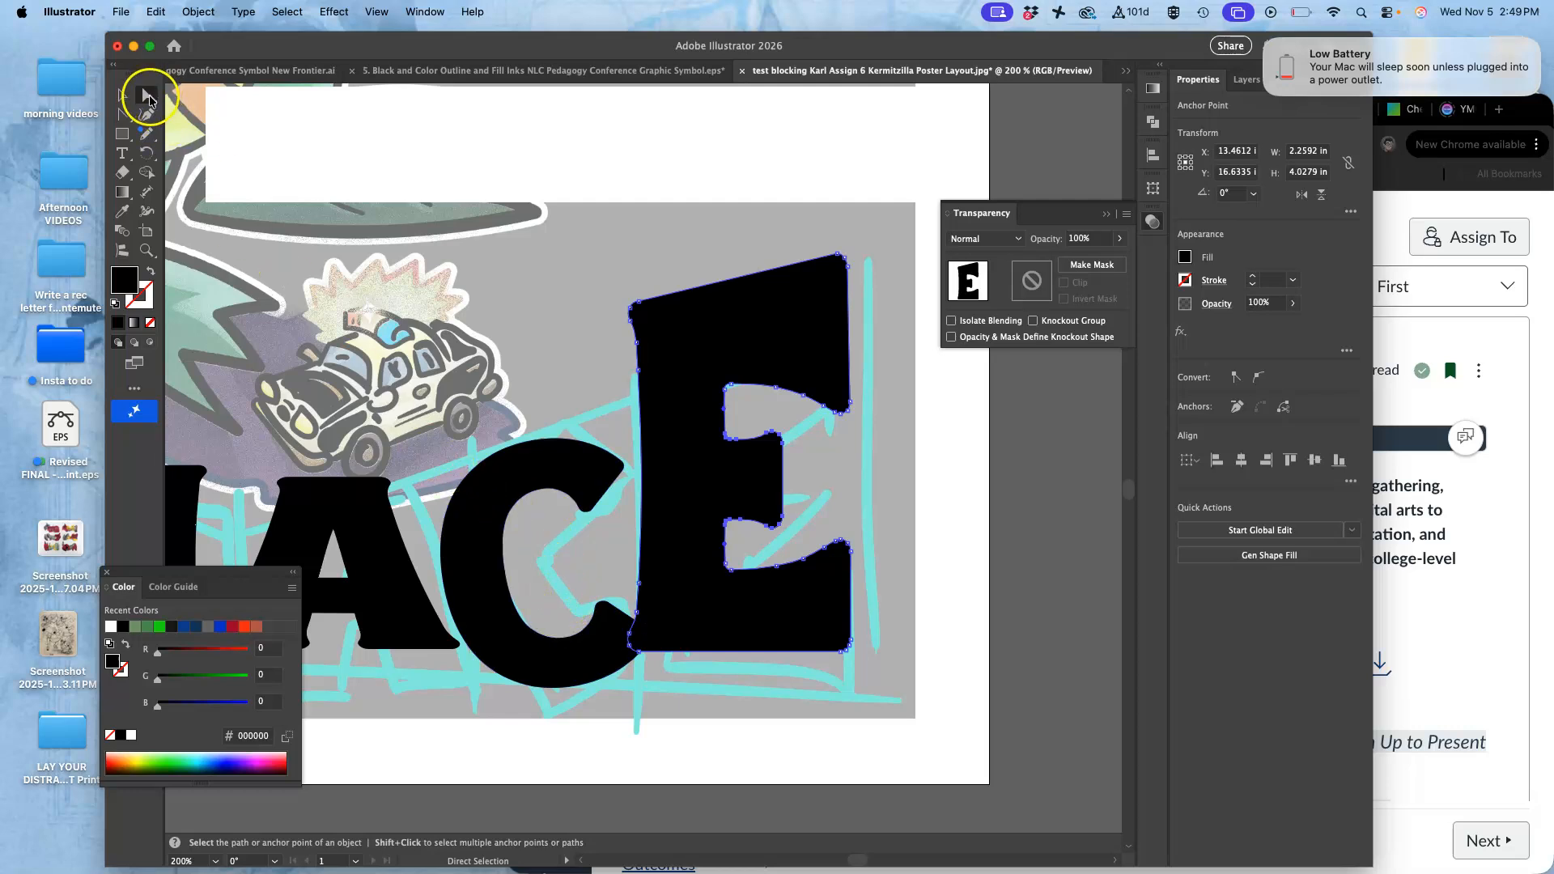
- Lasso the C's inner-curve anchor points, shift them right to thicken the letter, and redraw its upper inner edge with the Pencil tool
{"action": "left_click", "coordinate": [474, 579]}
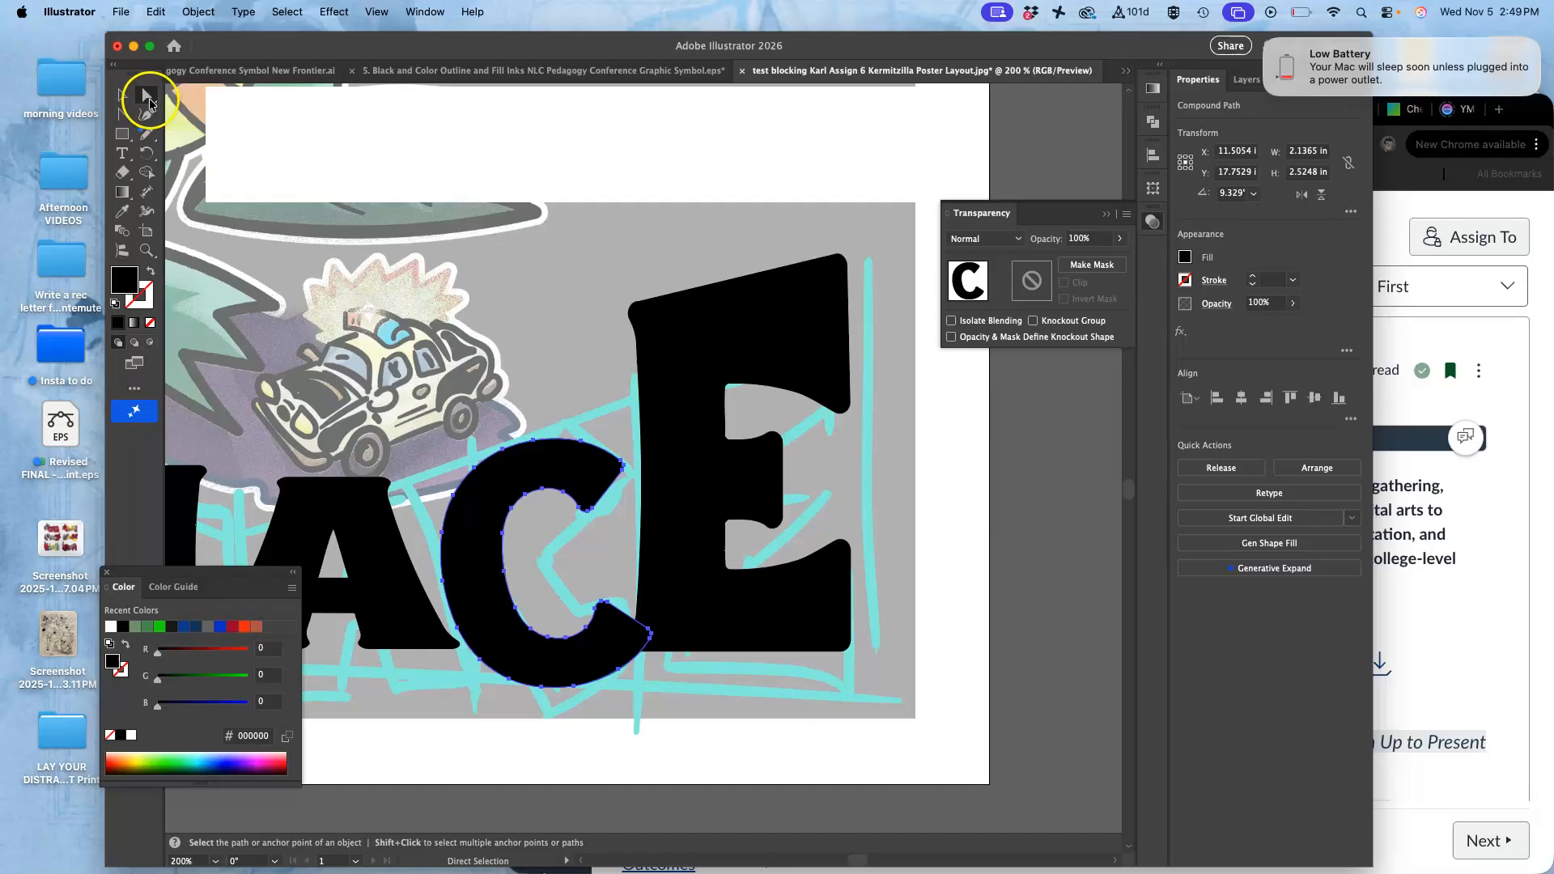
{"action": "left_click", "coordinate": [149, 100]}
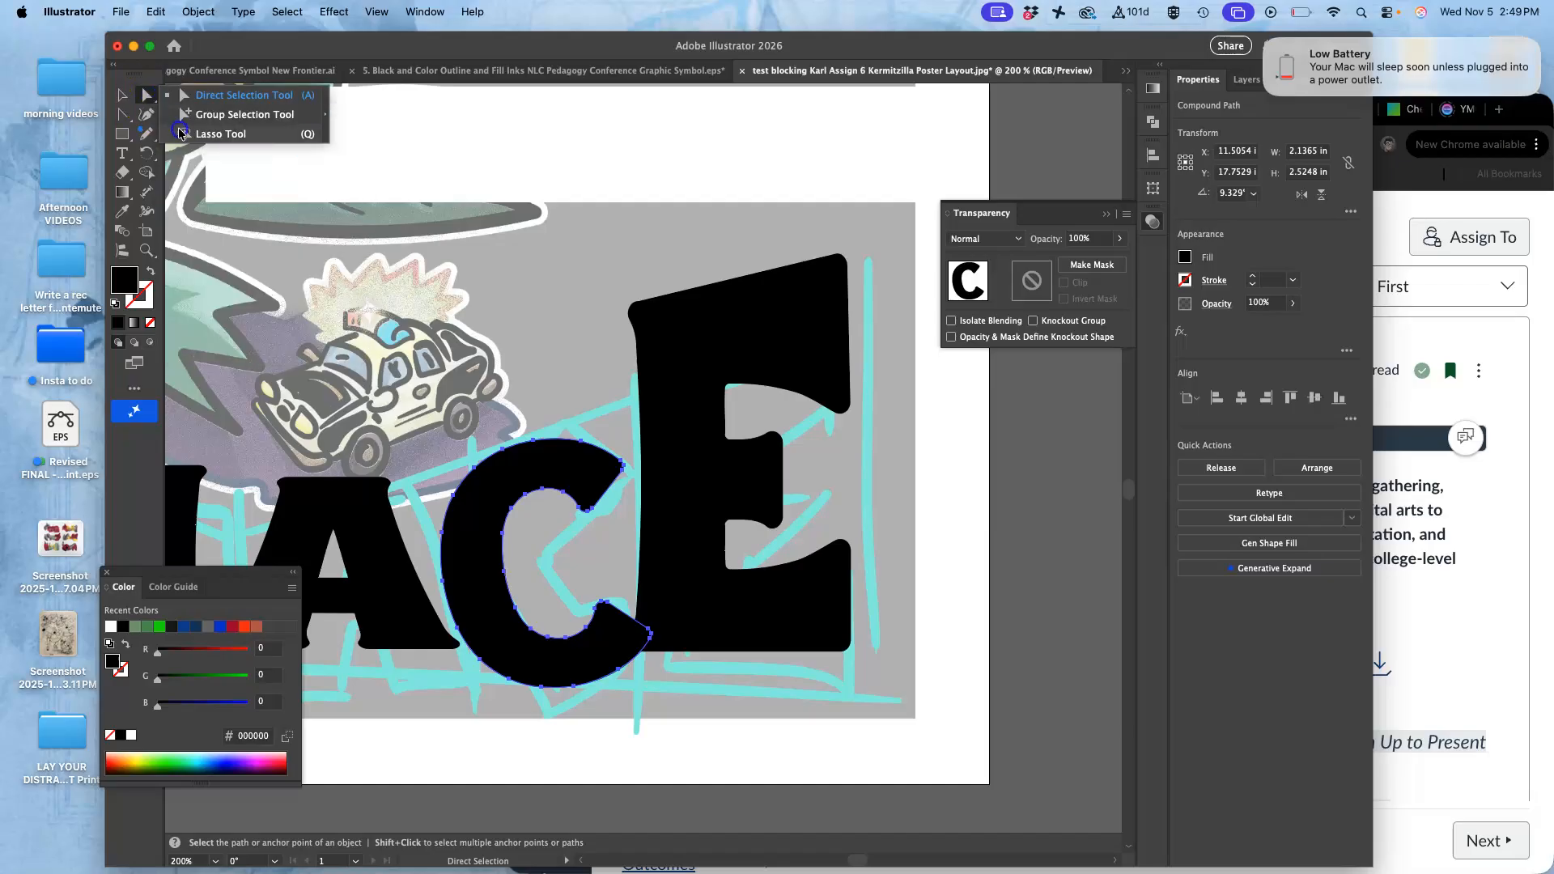
{"action": "left_click", "coordinate": [181, 134]}
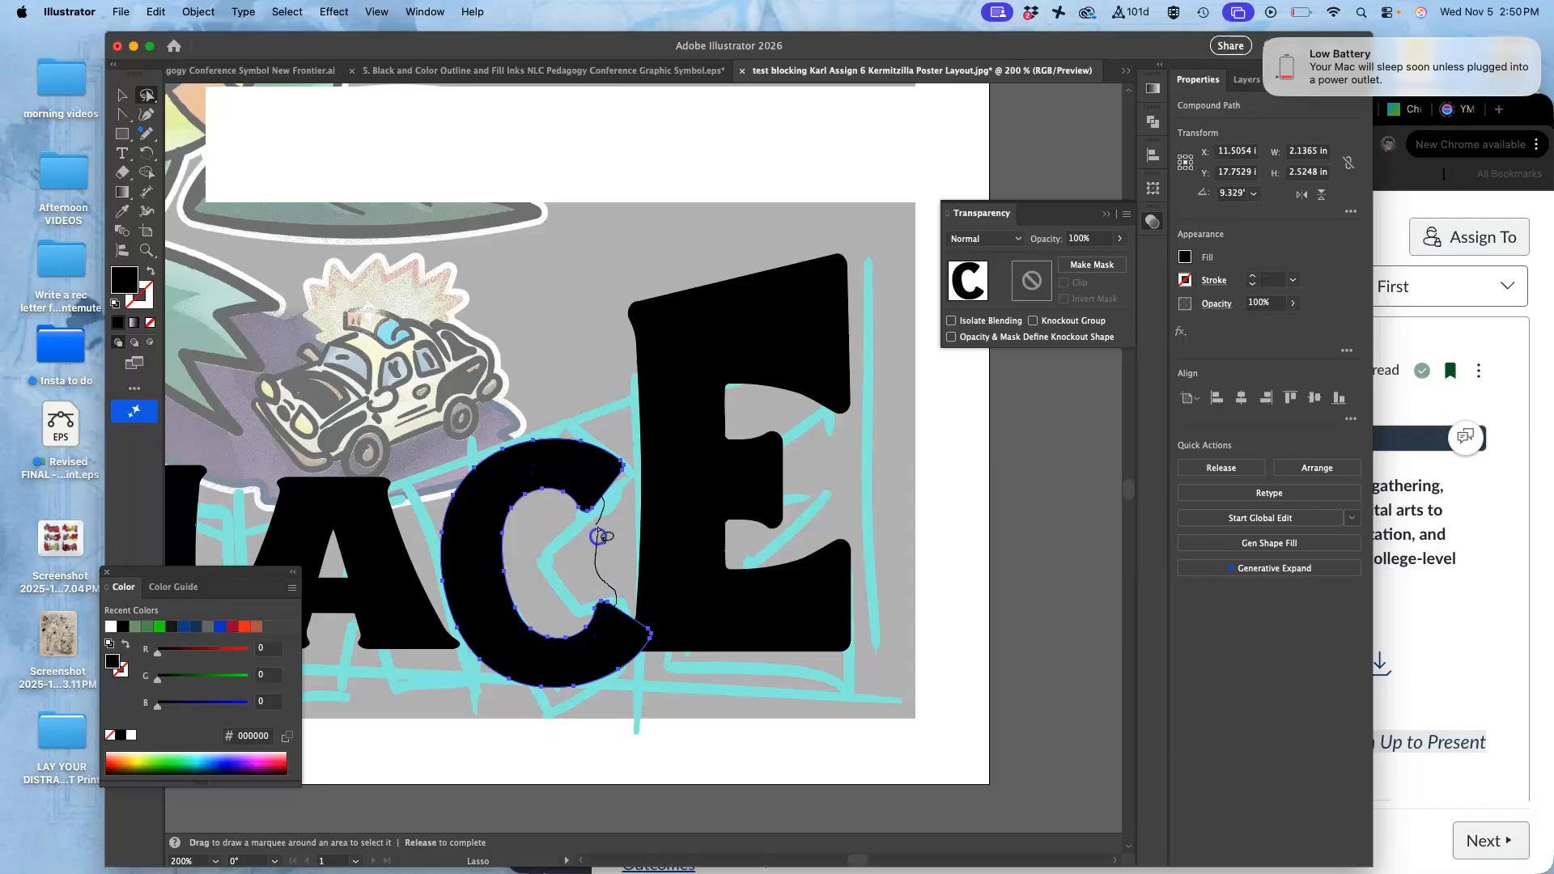
{"action": "left_click_drag", "start_coordinate": [600, 536], "coordinate": [602, 537]}
{"action": "left_click", "coordinate": [146, 96]}
{"action": "left_click", "coordinate": [183, 97]}
{"action": "mouse_move", "coordinate": [503, 535]}
{"action": "left_mouse_down"}
{"action": "mouse_move", "coordinate": [527, 538]}
{"action": "mouse_move", "coordinate": [521, 526]}
{"action": "left_mouse_up"}
{"action": "left_click", "coordinate": [495, 686]}
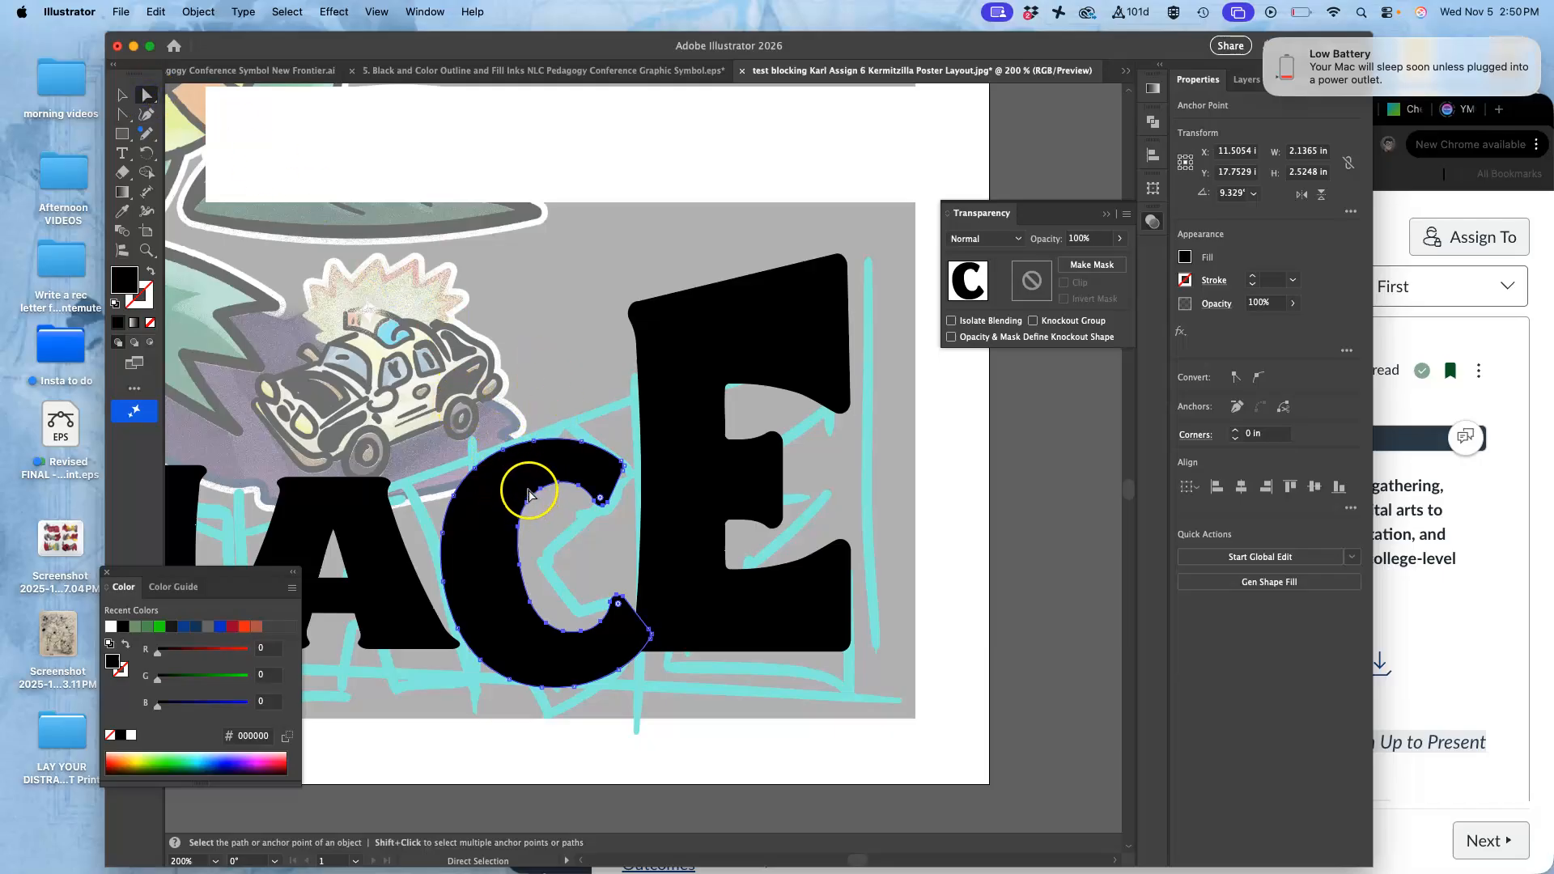
{"action": "left_click", "coordinate": [145, 136]}
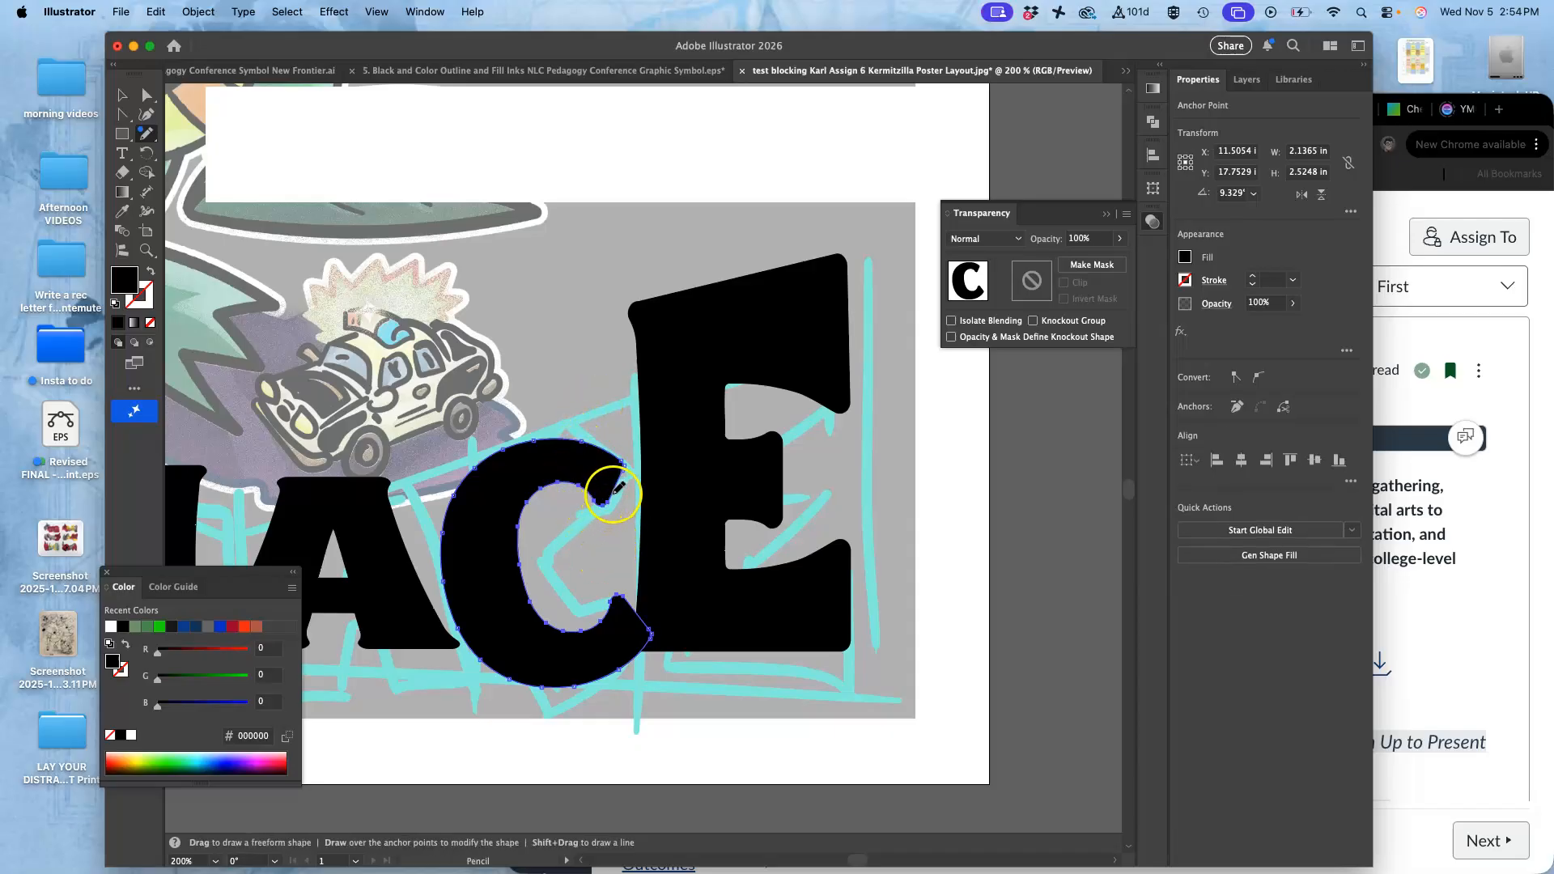
{"action": "mouse_move", "coordinate": [607, 499]}
{"action": "left_mouse_down"}
{"action": "mouse_move", "coordinate": [557, 505]}
{"action": "mouse_move", "coordinate": [531, 537]}
{"action": "left_mouse_up"}
- Close the Color panel and collapse the Transparency panel to clear the workspace around the lettering
{"action": "left_click", "coordinate": [107, 574]}
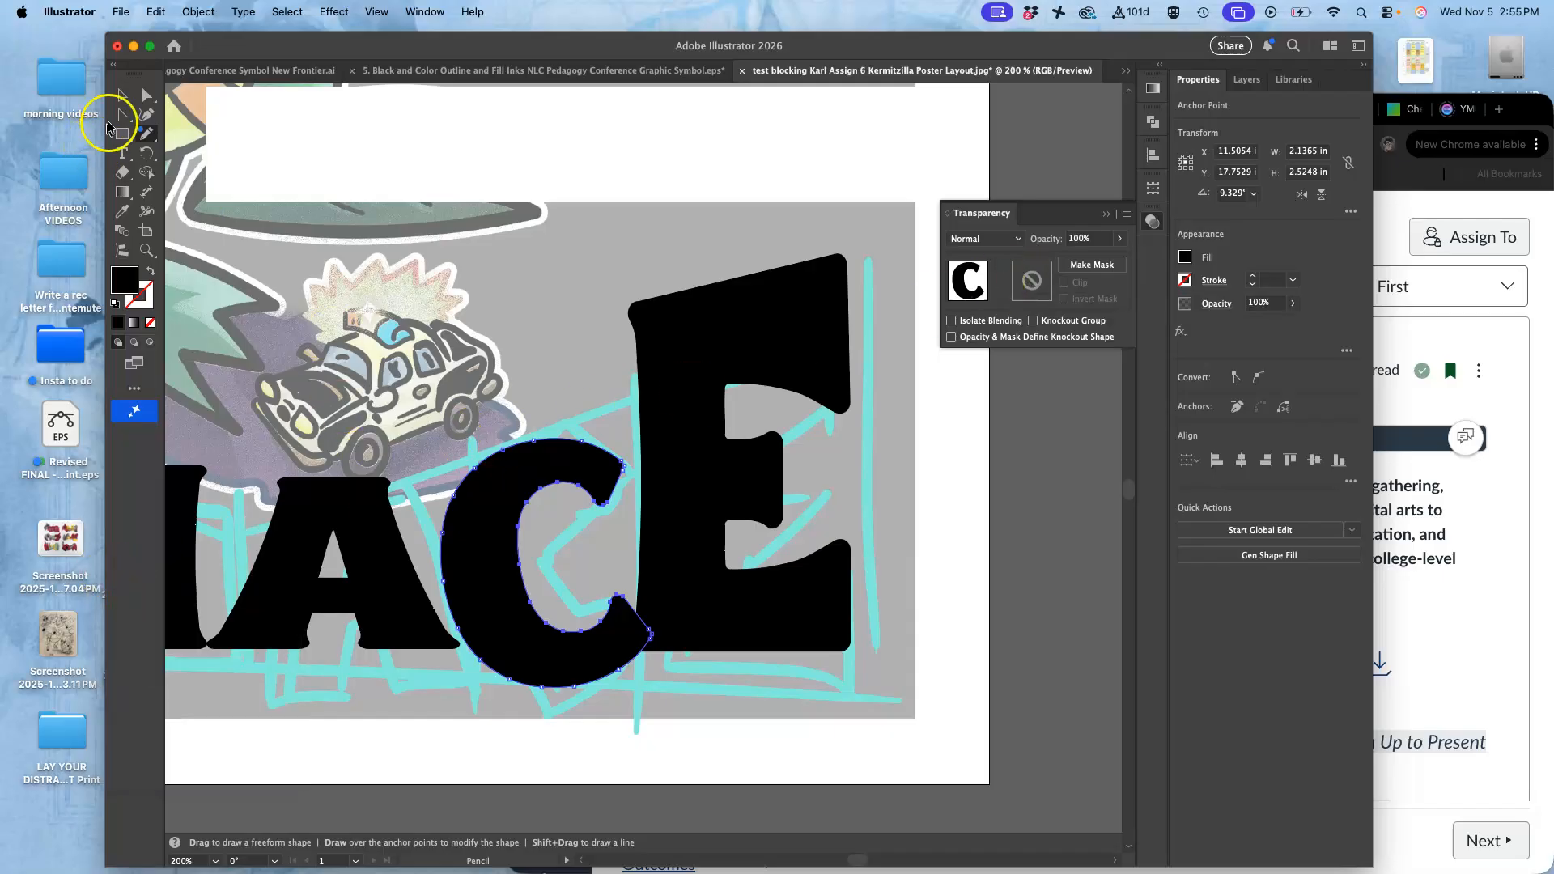
{"action": "mouse_move", "coordinate": [212, 46]}
{"action": "left_mouse_down"}
{"action": "mouse_move", "coordinate": [181, 45]}
{"action": "mouse_move", "coordinate": [201, 42]}
{"action": "left_mouse_up"}
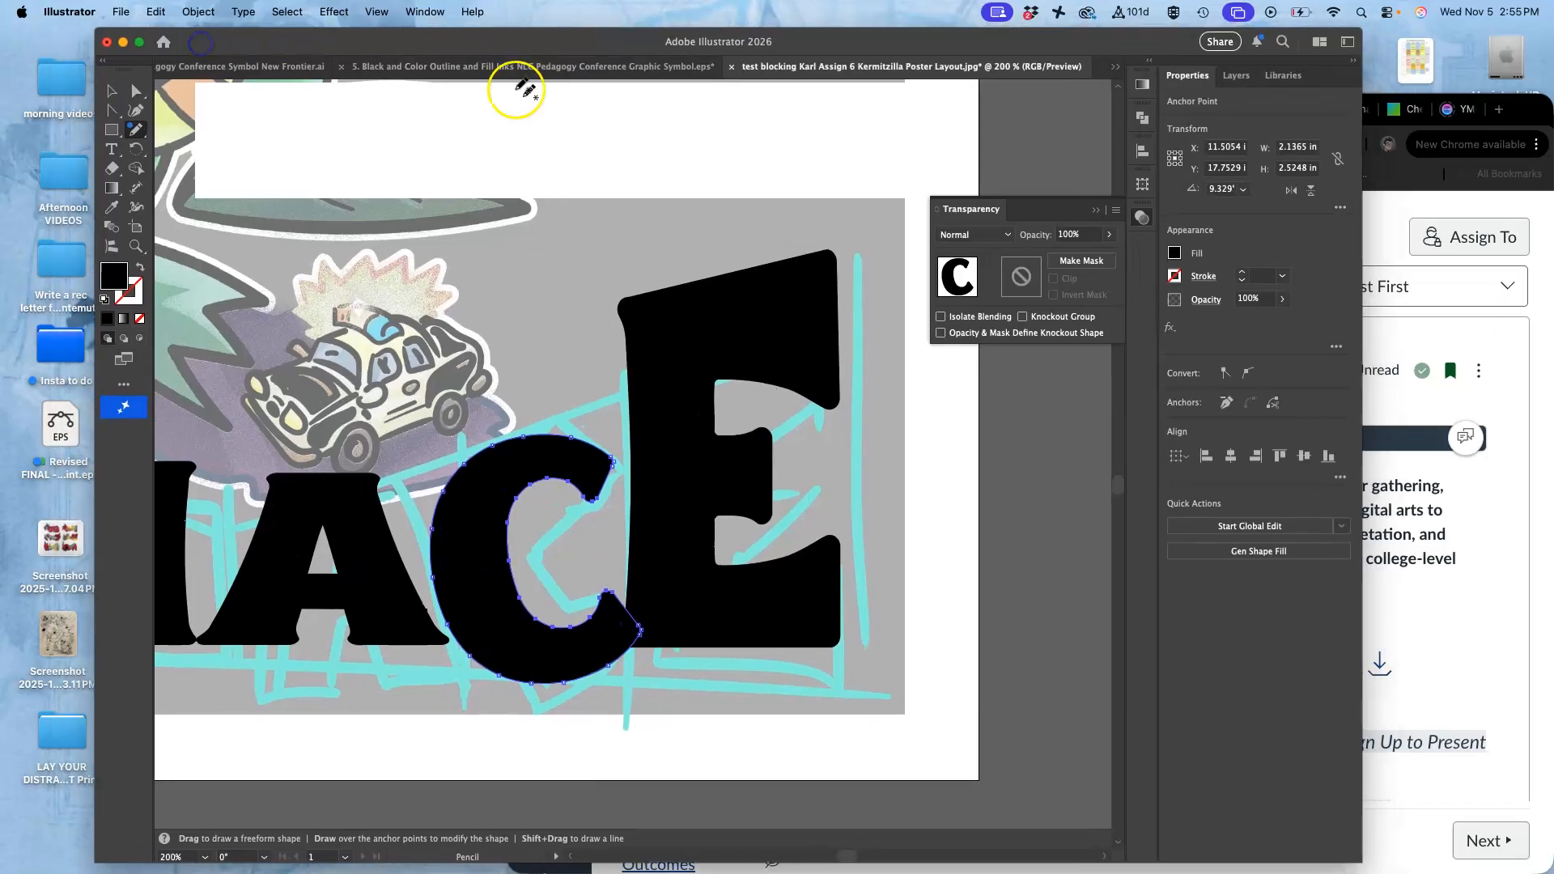
{"action": "left_click", "coordinate": [1096, 211]}
{"action": "scroll", "coordinate": [721, 384], "scroll_direction": "left", "scroll_amount": 5}
{"action": "scroll", "coordinate": [722, 384], "scroll_direction": "up", "scroll_amount": 2}
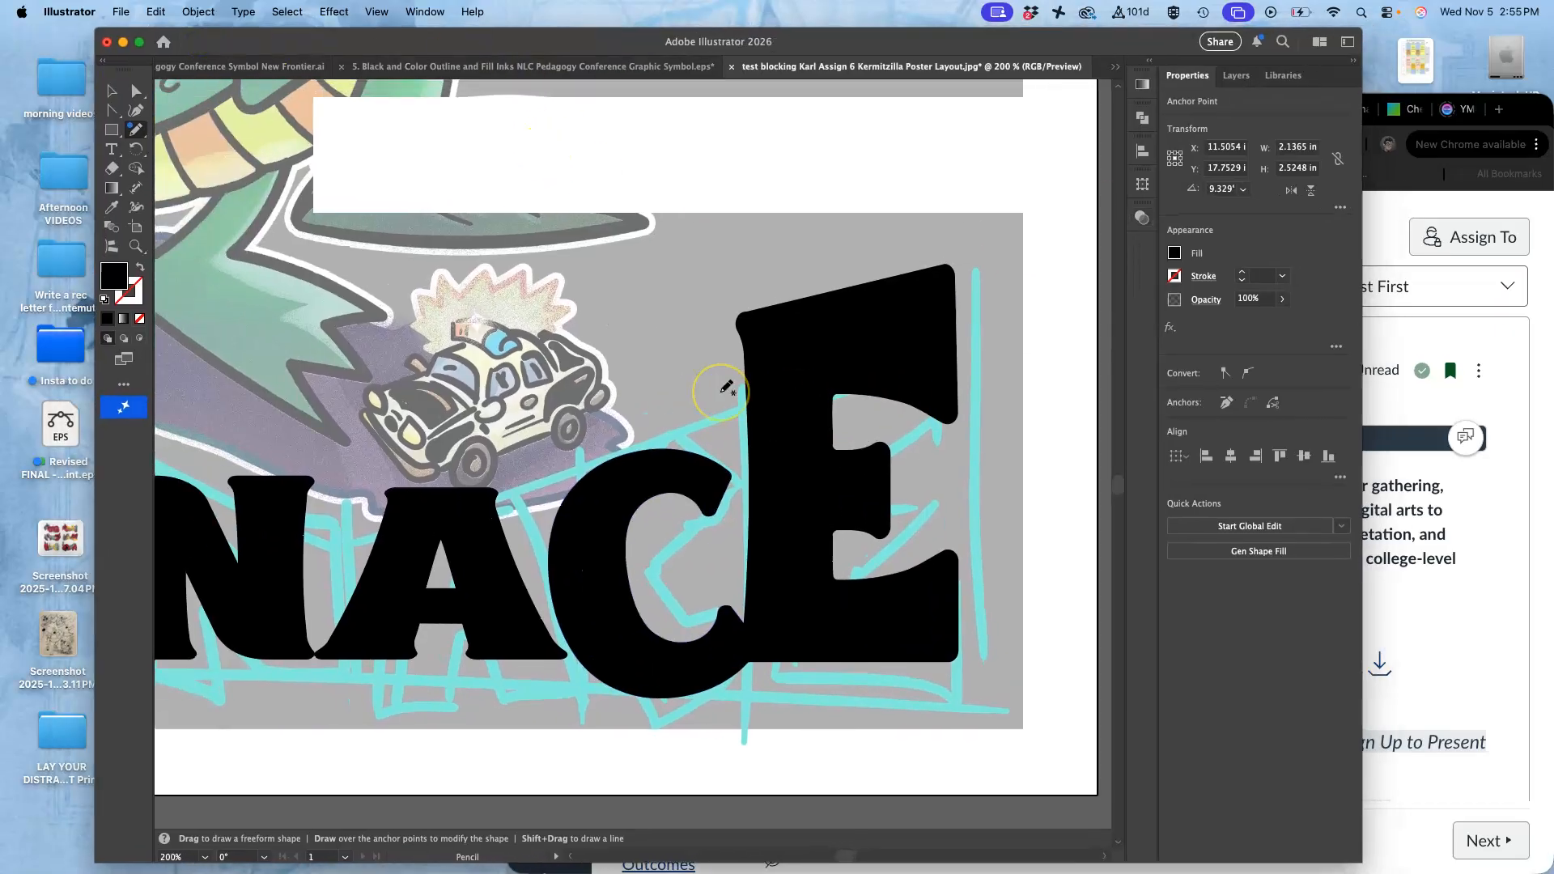
- Save the document as an Adobe Illustrator (ai) file in the Assignment #6 folder, removing "test blocking" from the file name
{"action": "left_click", "coordinate": [120, 11]}
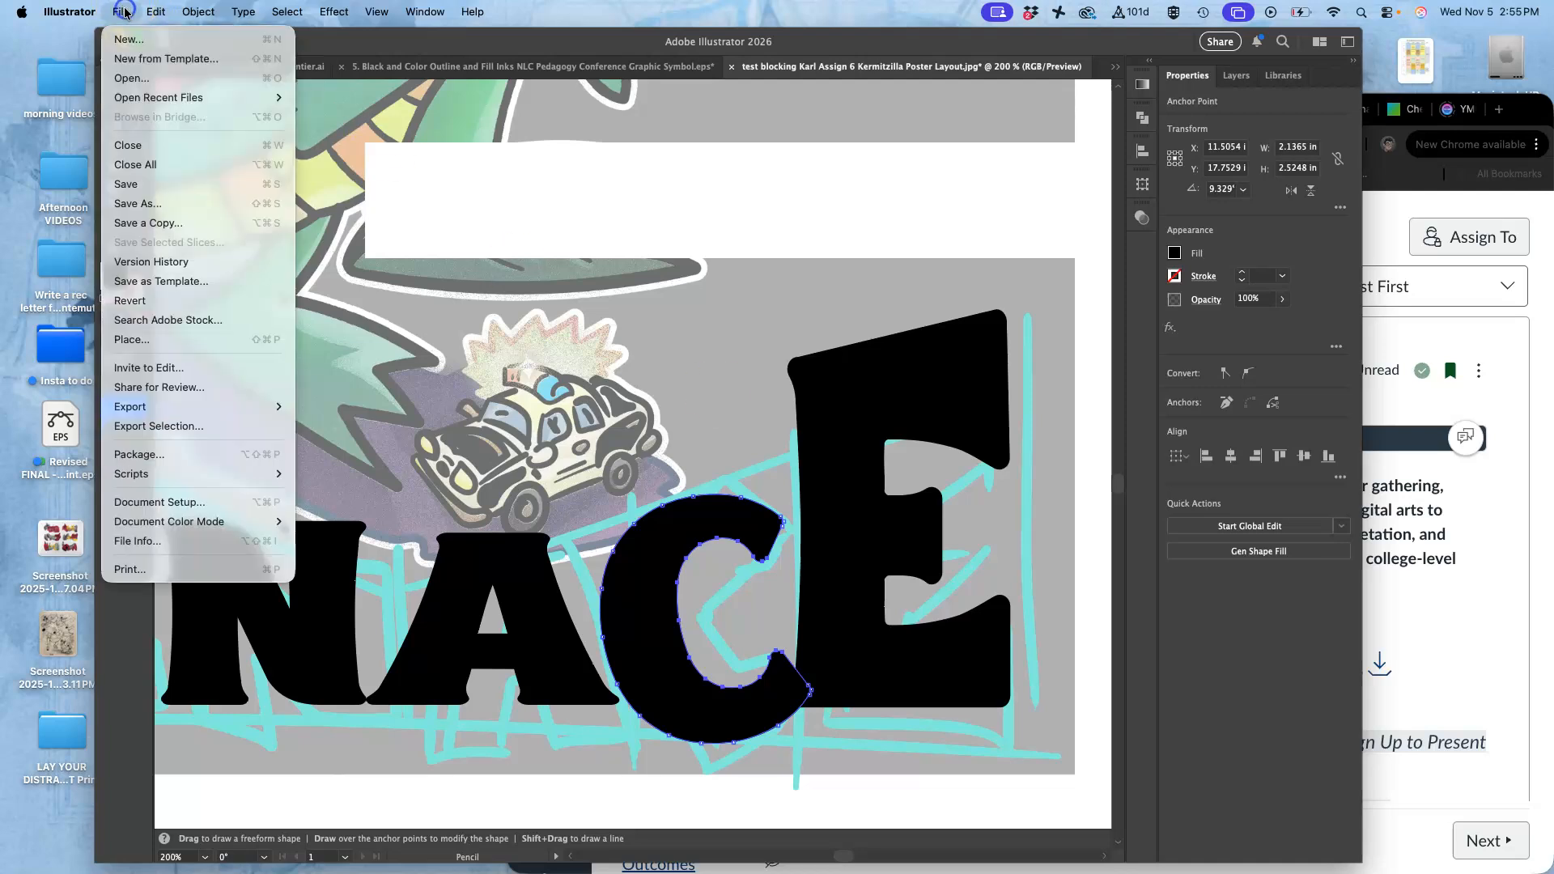
{"action": "left_click", "coordinate": [137, 203]}
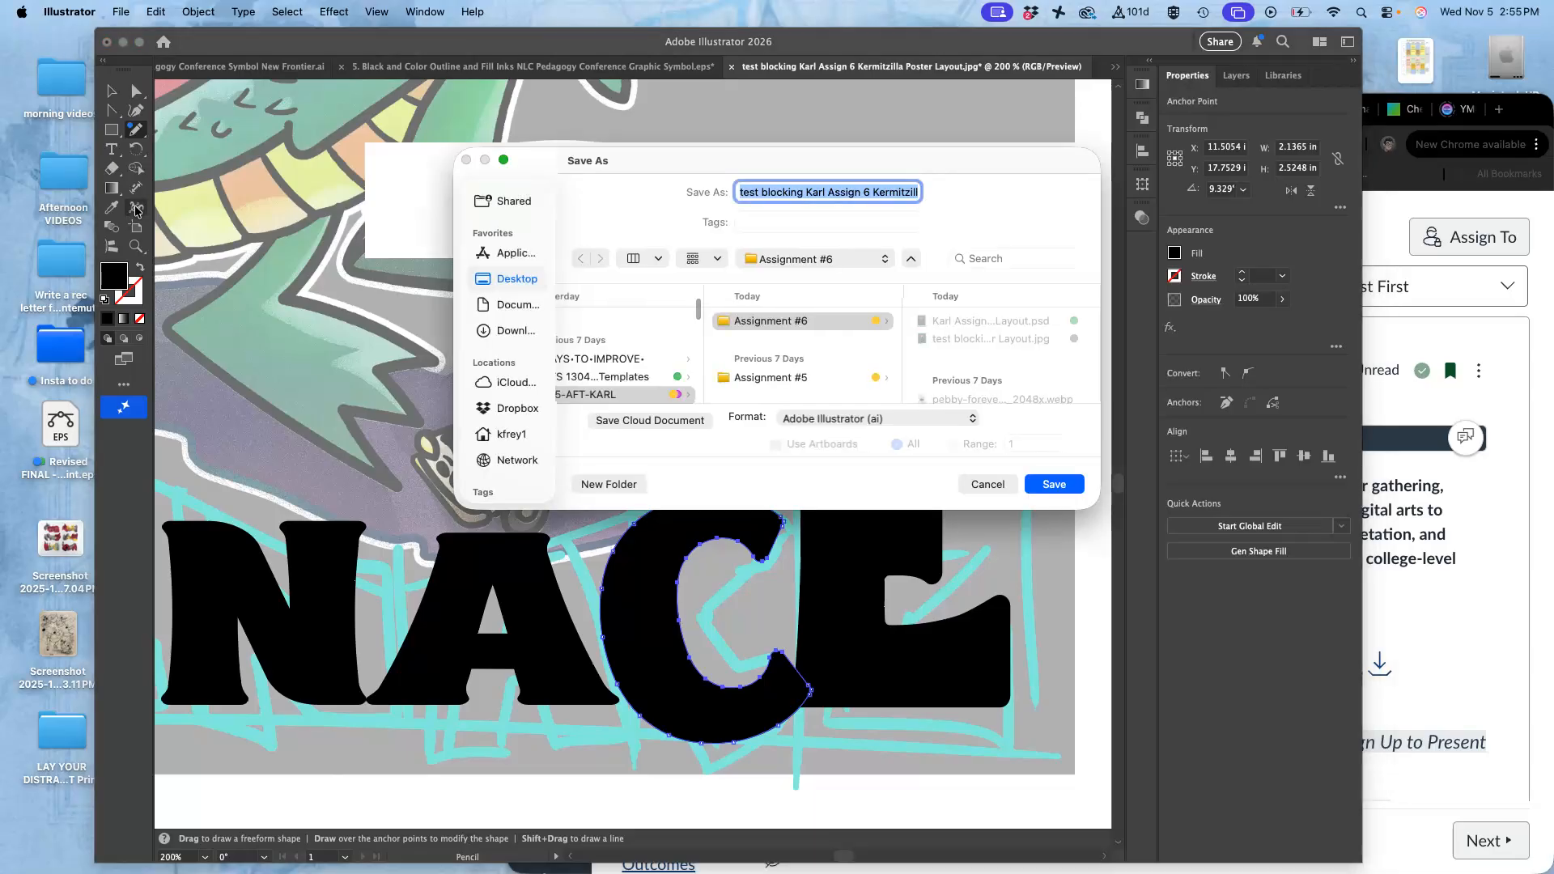
{"action": "left_click", "coordinate": [806, 188]}
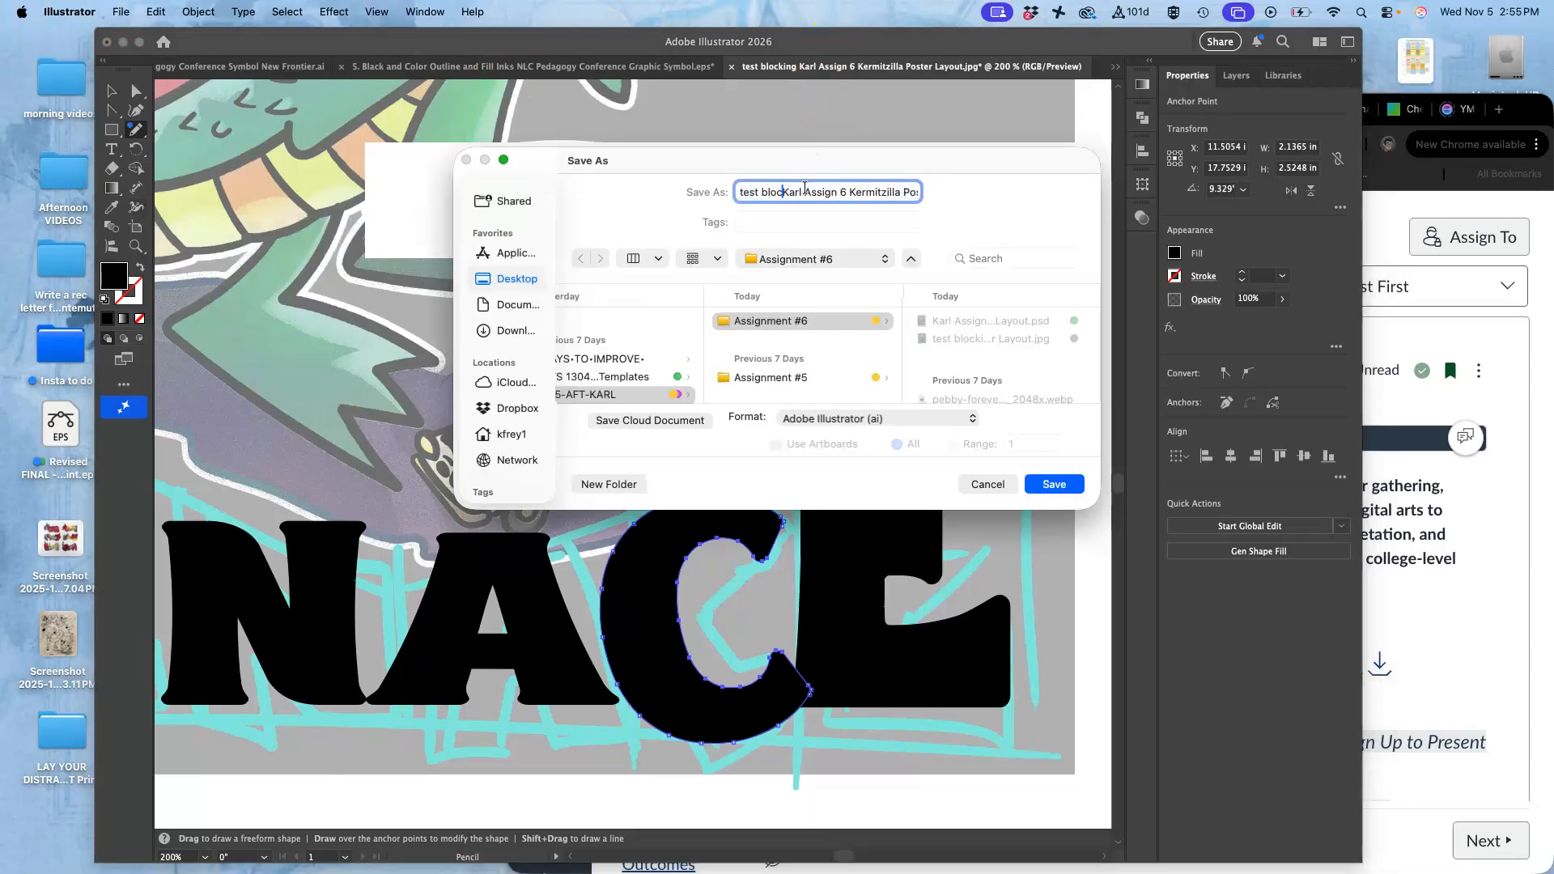
{"action": "key", "text": "BackSpace"}
{"action": "key", "text": "BackSpace"}
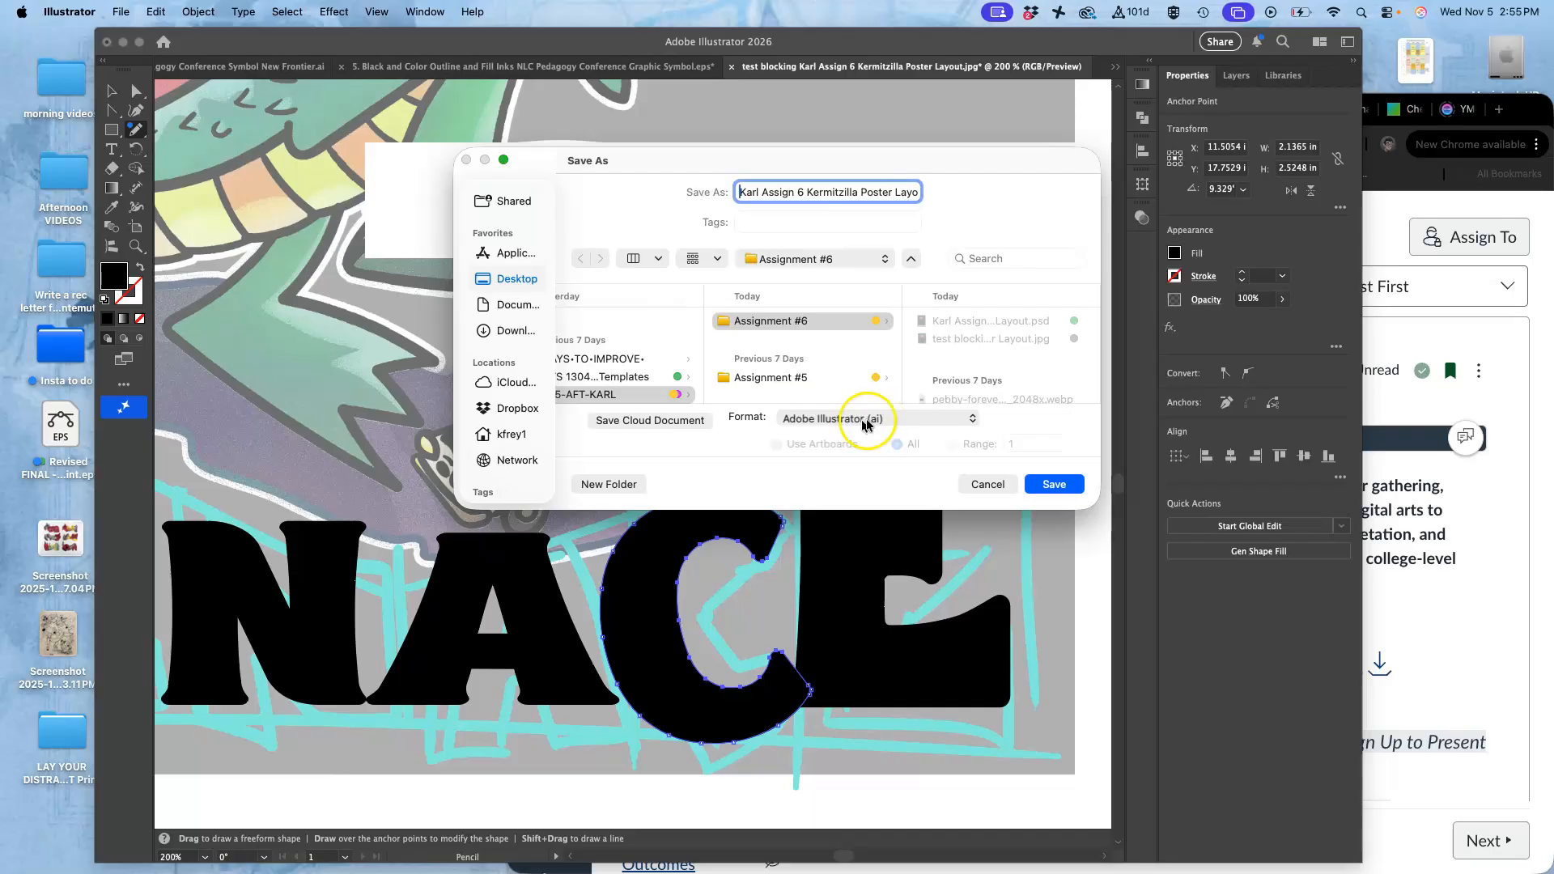
{"action": "left_click", "coordinate": [1050, 483]}
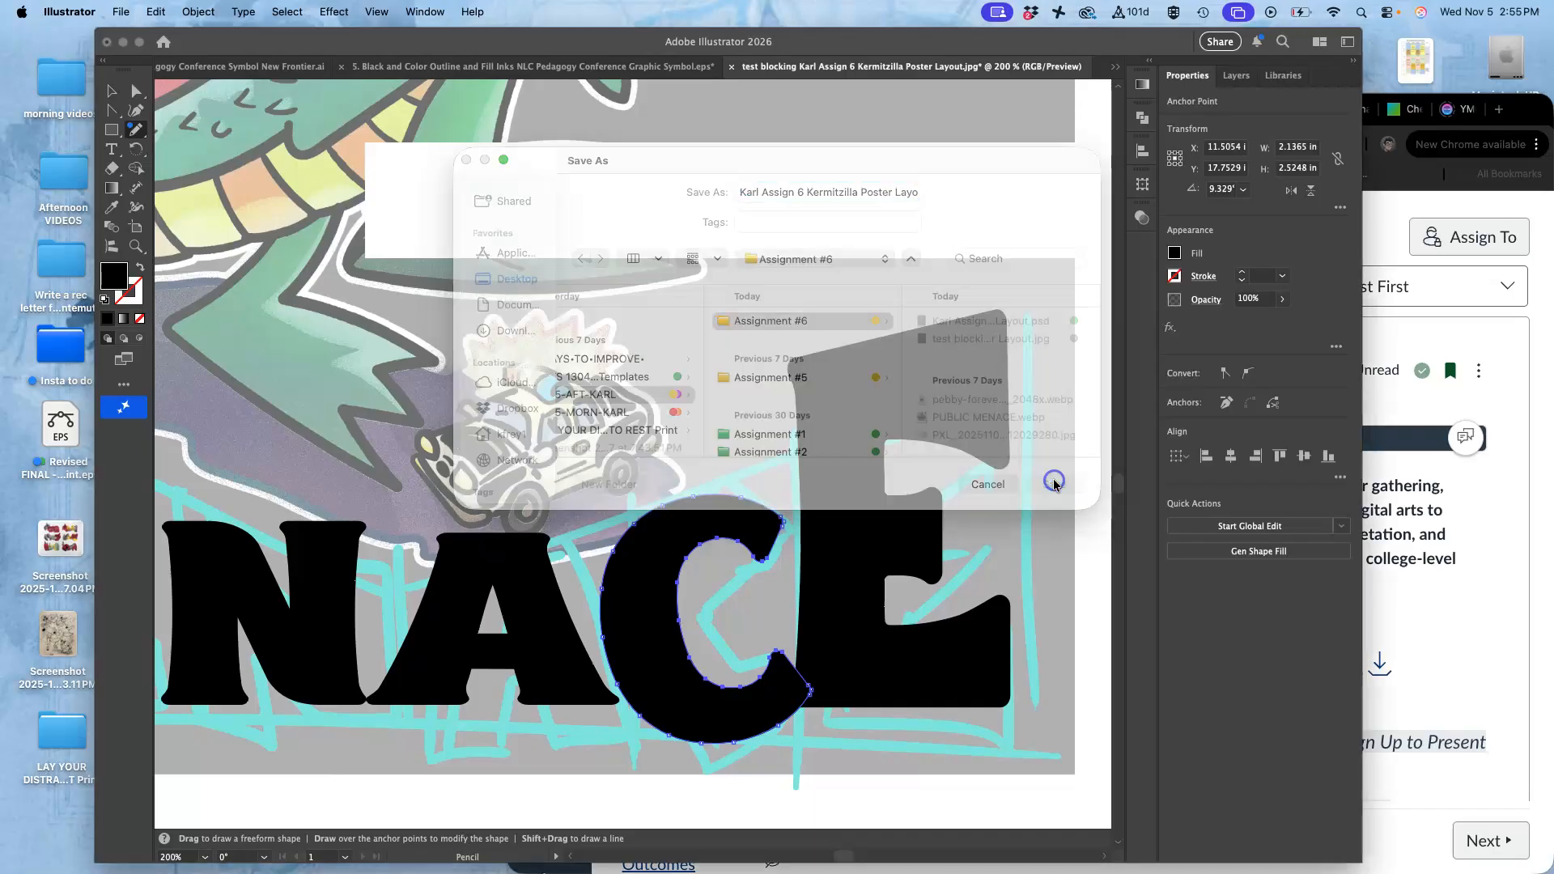
- Accept the Illustrator save options to finish saving the poster layout, and bring up the document's layer list
{"action": "left_click", "coordinate": [975, 707]}
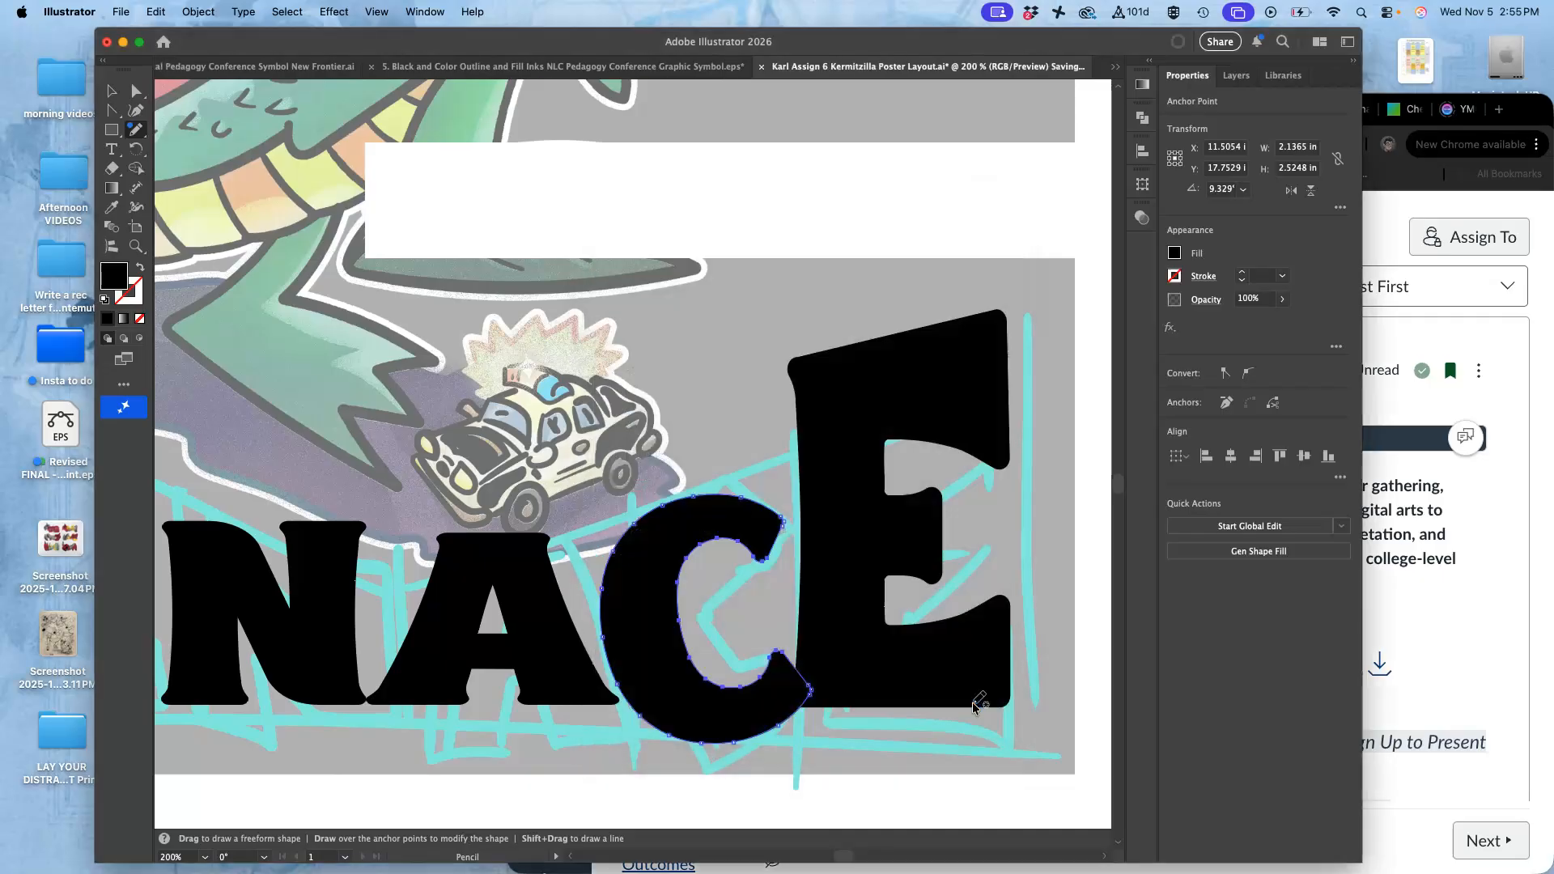
{"action": "left_click", "coordinate": [1230, 78]}
- Examine the reshaped PUBLIC and MENACE lettering against the sketch and artwork across the poster
{"action": "scroll", "coordinate": [677, 335], "scroll_direction": "up", "scroll_amount": 5}
{"action": "scroll", "coordinate": [677, 336], "scroll_direction": "left", "scroll_amount": 3}
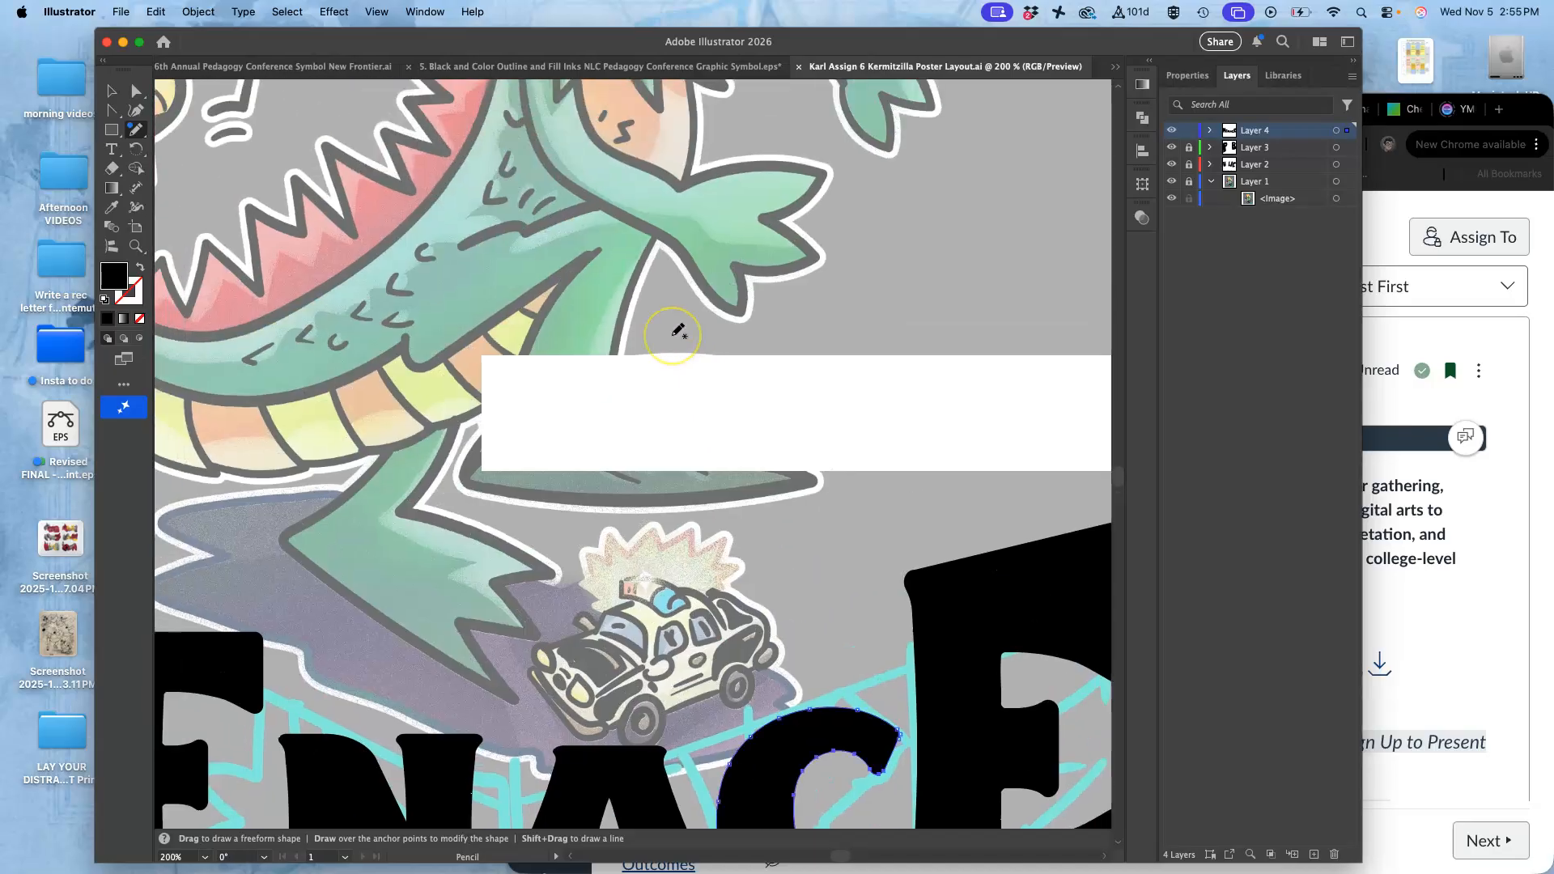
{"action": "scroll", "coordinate": [678, 332], "scroll_direction": "up", "scroll_amount": 15}
{"action": "scroll", "coordinate": [679, 332], "scroll_direction": "left", "scroll_amount": 2}
{"action": "scroll", "coordinate": [679, 332], "scroll_direction": "down", "scroll_amount": 10}
{"action": "scroll", "coordinate": [678, 332], "scroll_direction": "right", "scroll_amount": 6}
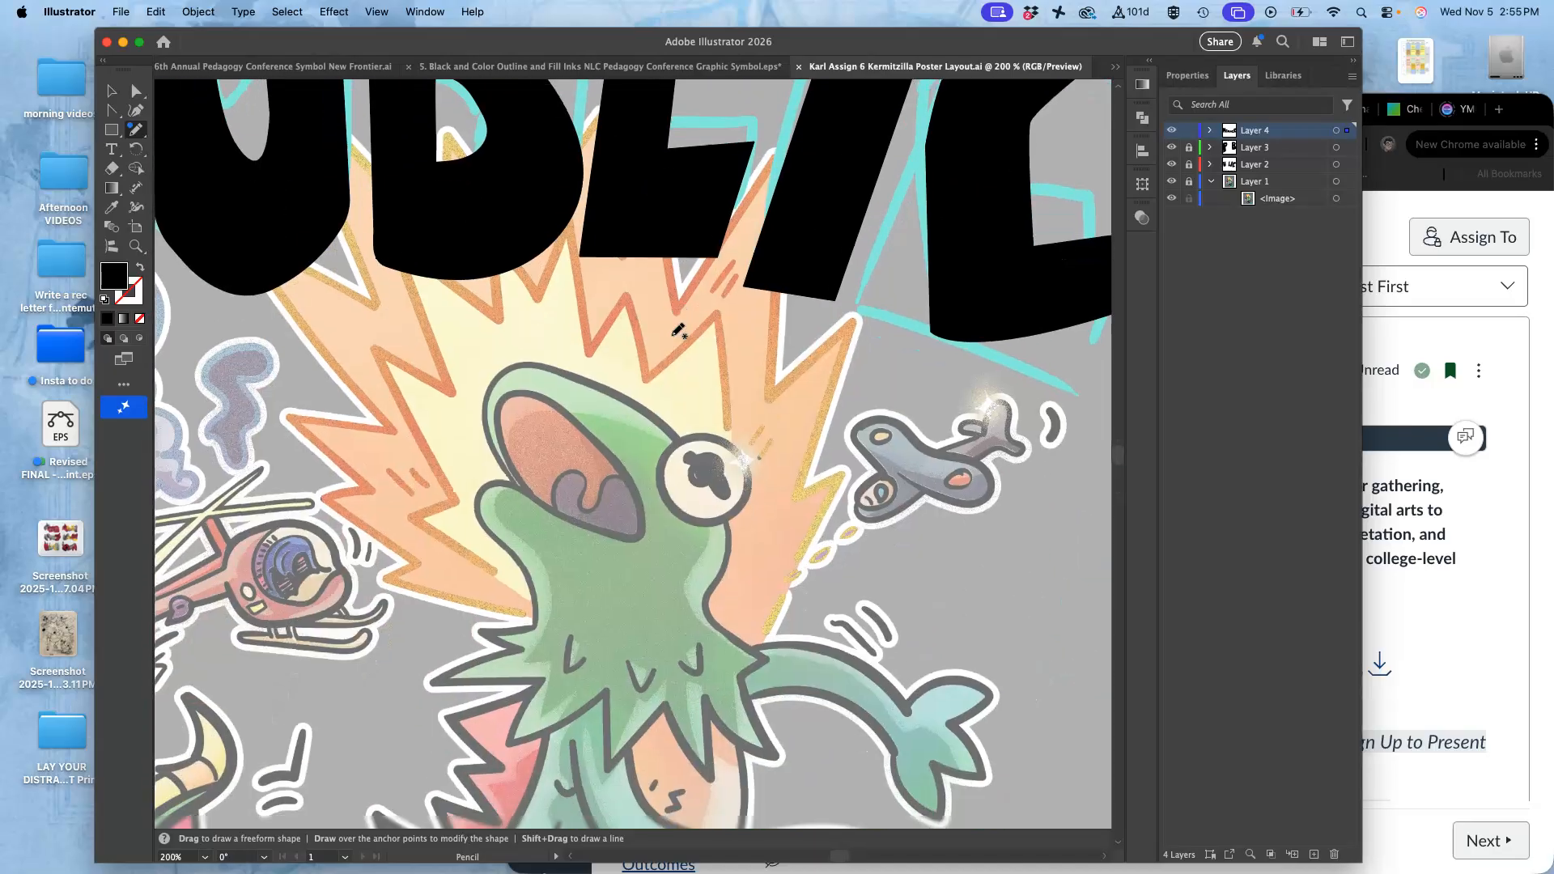
{"action": "scroll", "coordinate": [678, 332], "scroll_direction": "down", "scroll_amount": 15}
{"action": "scroll", "coordinate": [679, 332], "scroll_direction": "left", "scroll_amount": 3}
{"action": "scroll", "coordinate": [678, 332], "scroll_direction": "right", "scroll_amount": 3}
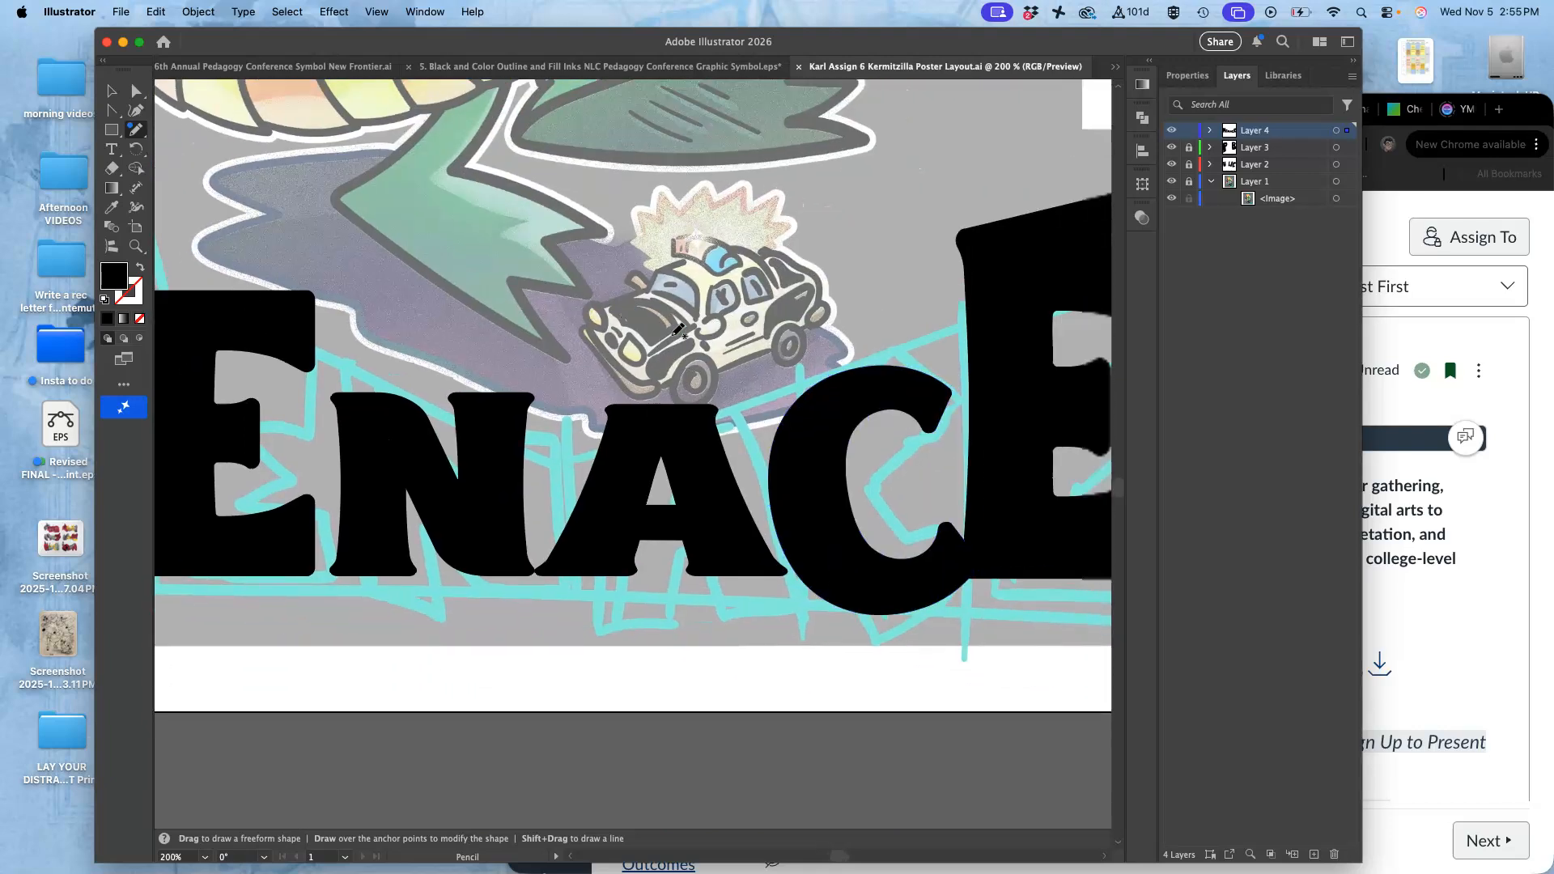
{"action": "scroll", "coordinate": [678, 332], "scroll_direction": "down", "scroll_amount": 2}
{"action": "scroll", "coordinate": [678, 332], "scroll_direction": "right", "scroll_amount": 5}
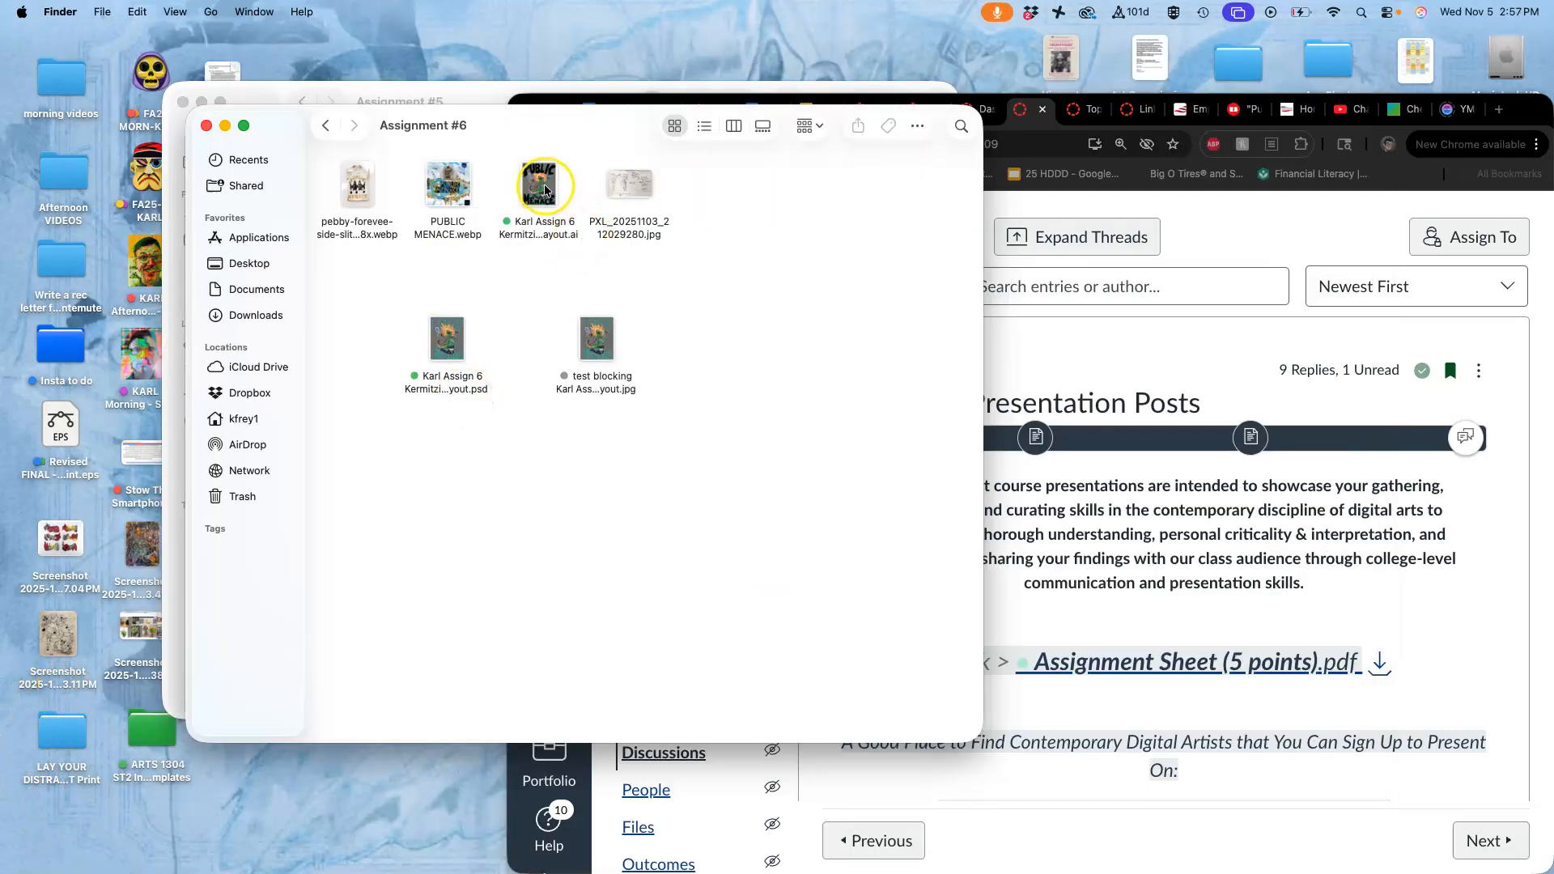
- Open the Kermitzilla Poster Layout .ai file from the Assignment #6 folder in Illustrator 2026 and reposition its window
{"action": "left_click", "coordinate": [546, 190]}
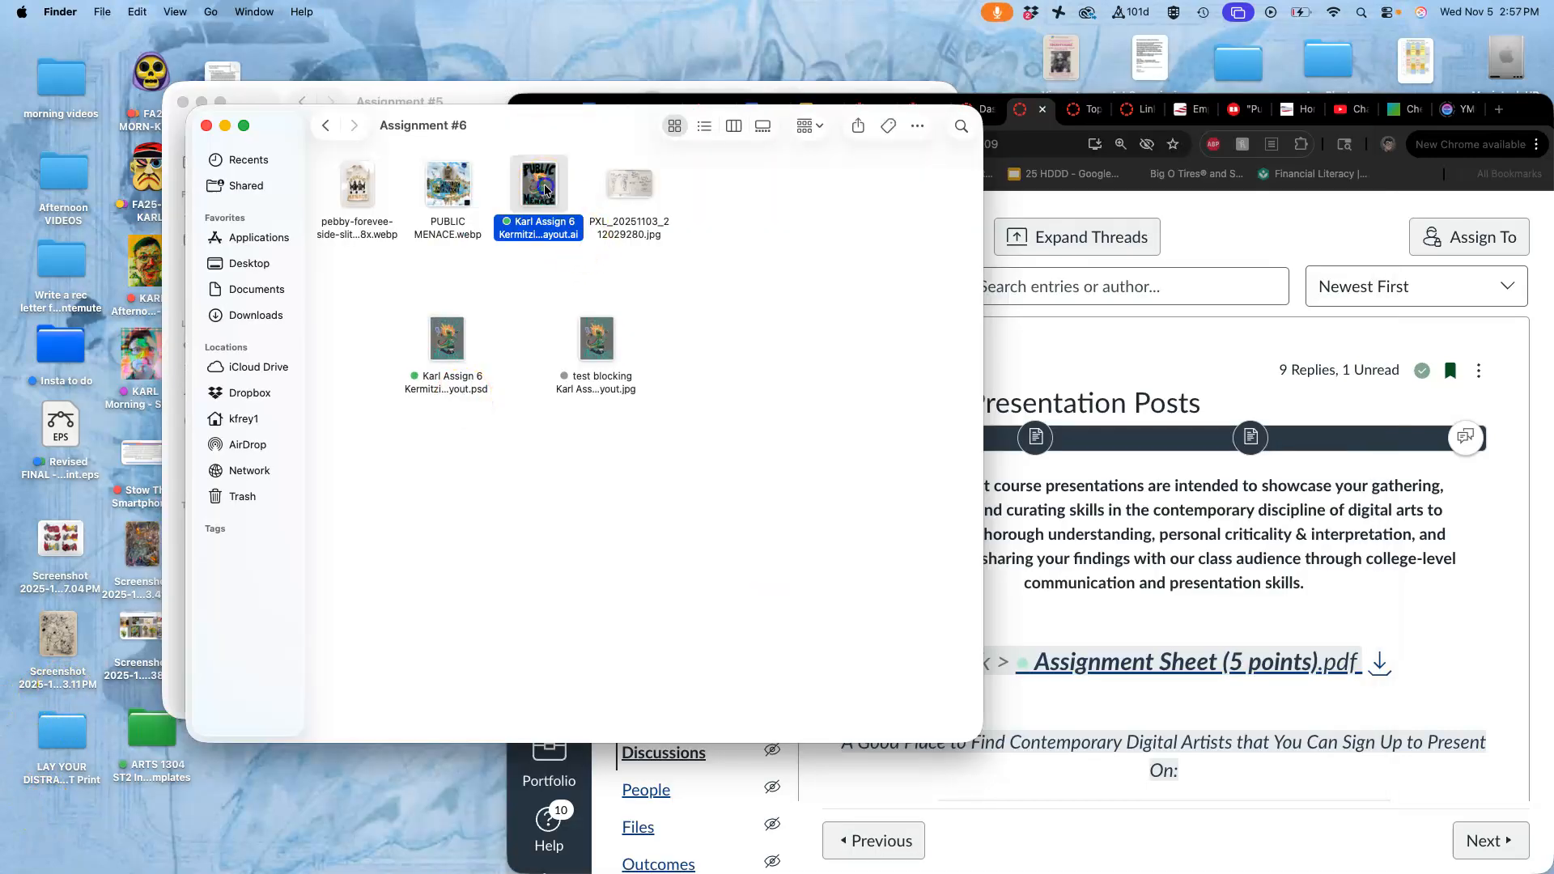
{"action": "double_click", "coordinate": [546, 190]}
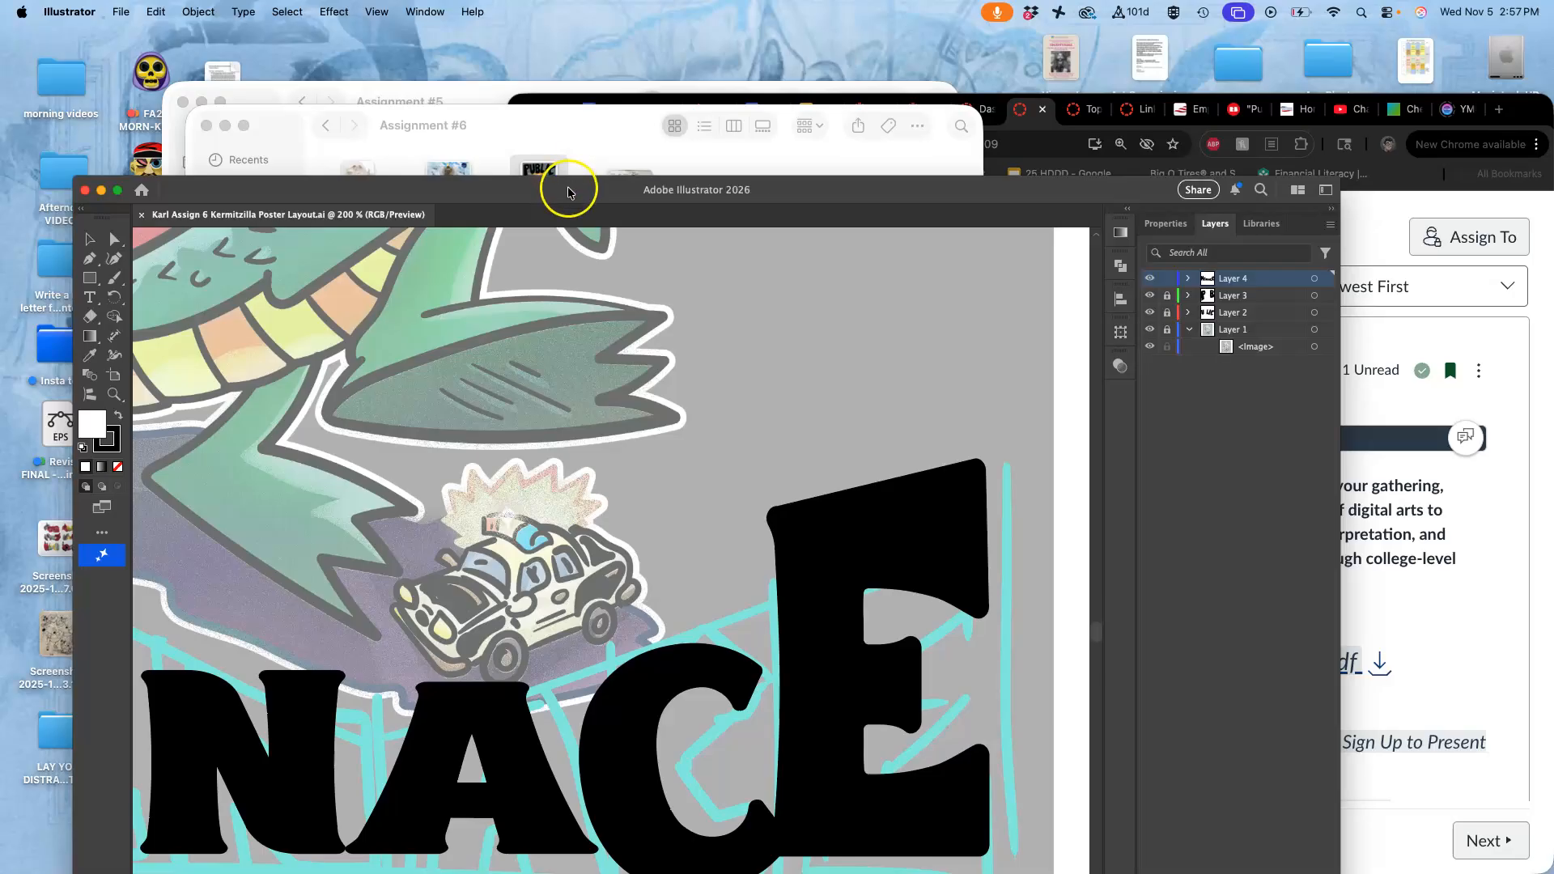
{"action": "left_click_drag", "start_coordinate": [634, 109], "coordinate": [758, 27]}
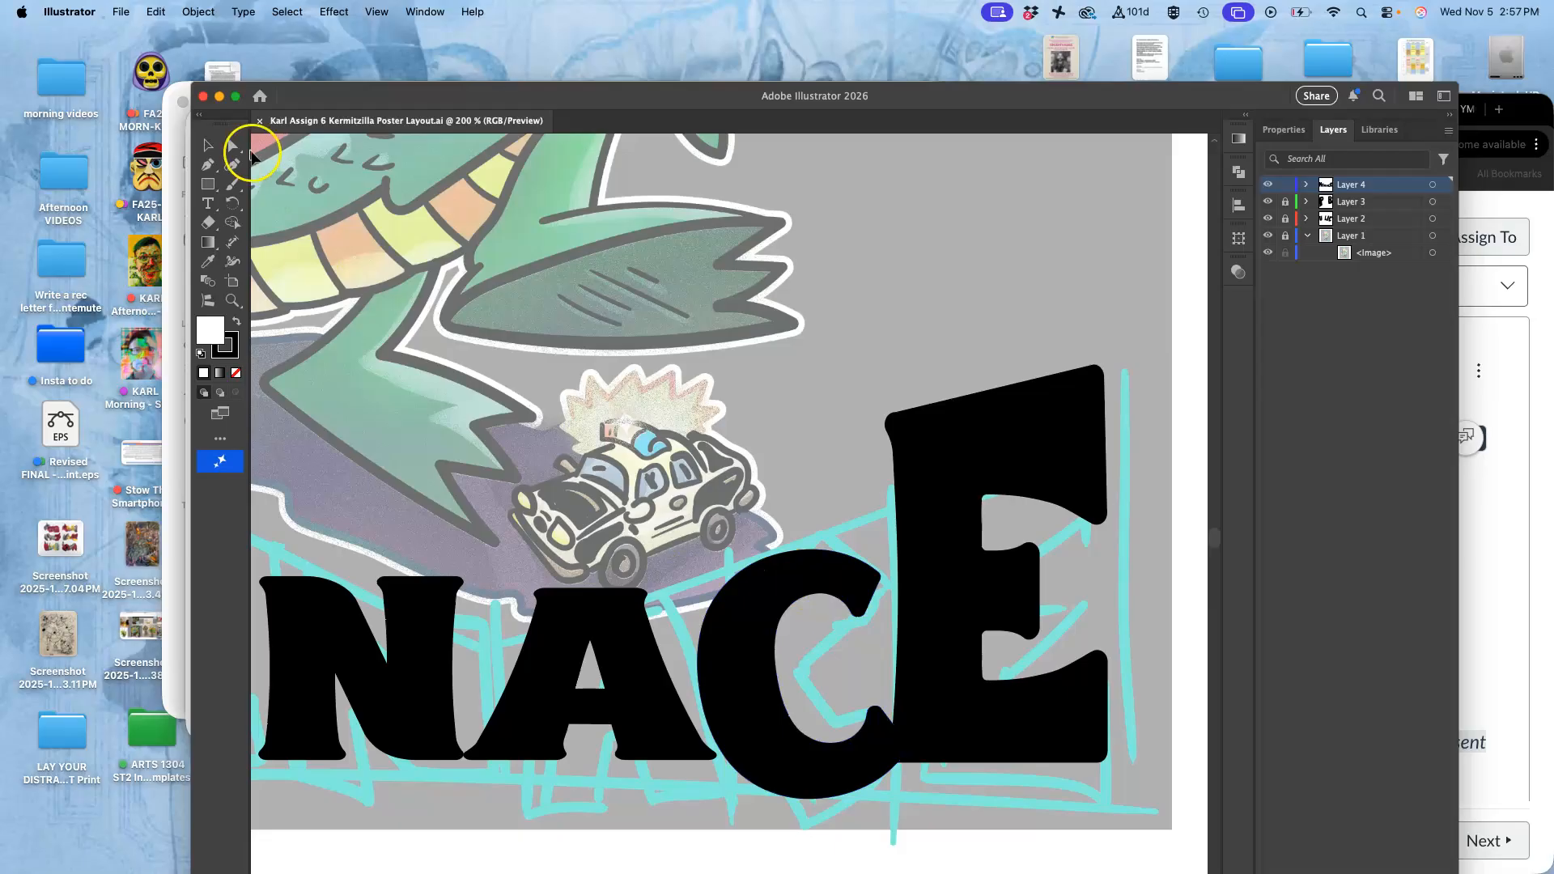
- Select the C's path in MENACE with the Direct Selection tool and switch to the Pencil tool
{"action": "left_click", "coordinate": [234, 147]}
{"action": "left_click", "coordinate": [753, 627]}
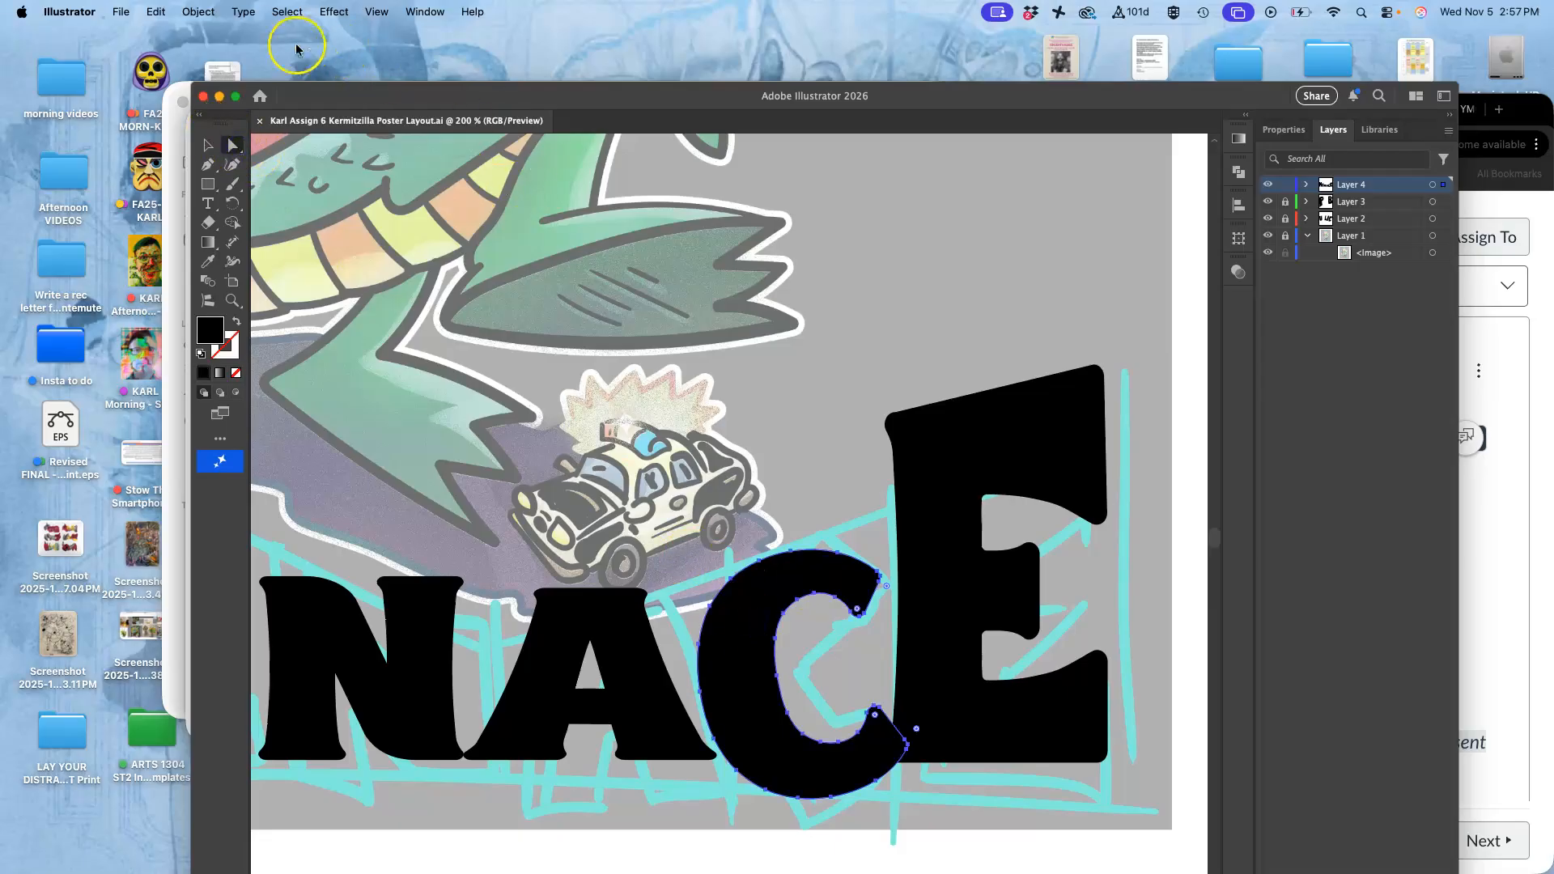
{"action": "left_click", "coordinate": [234, 186]}
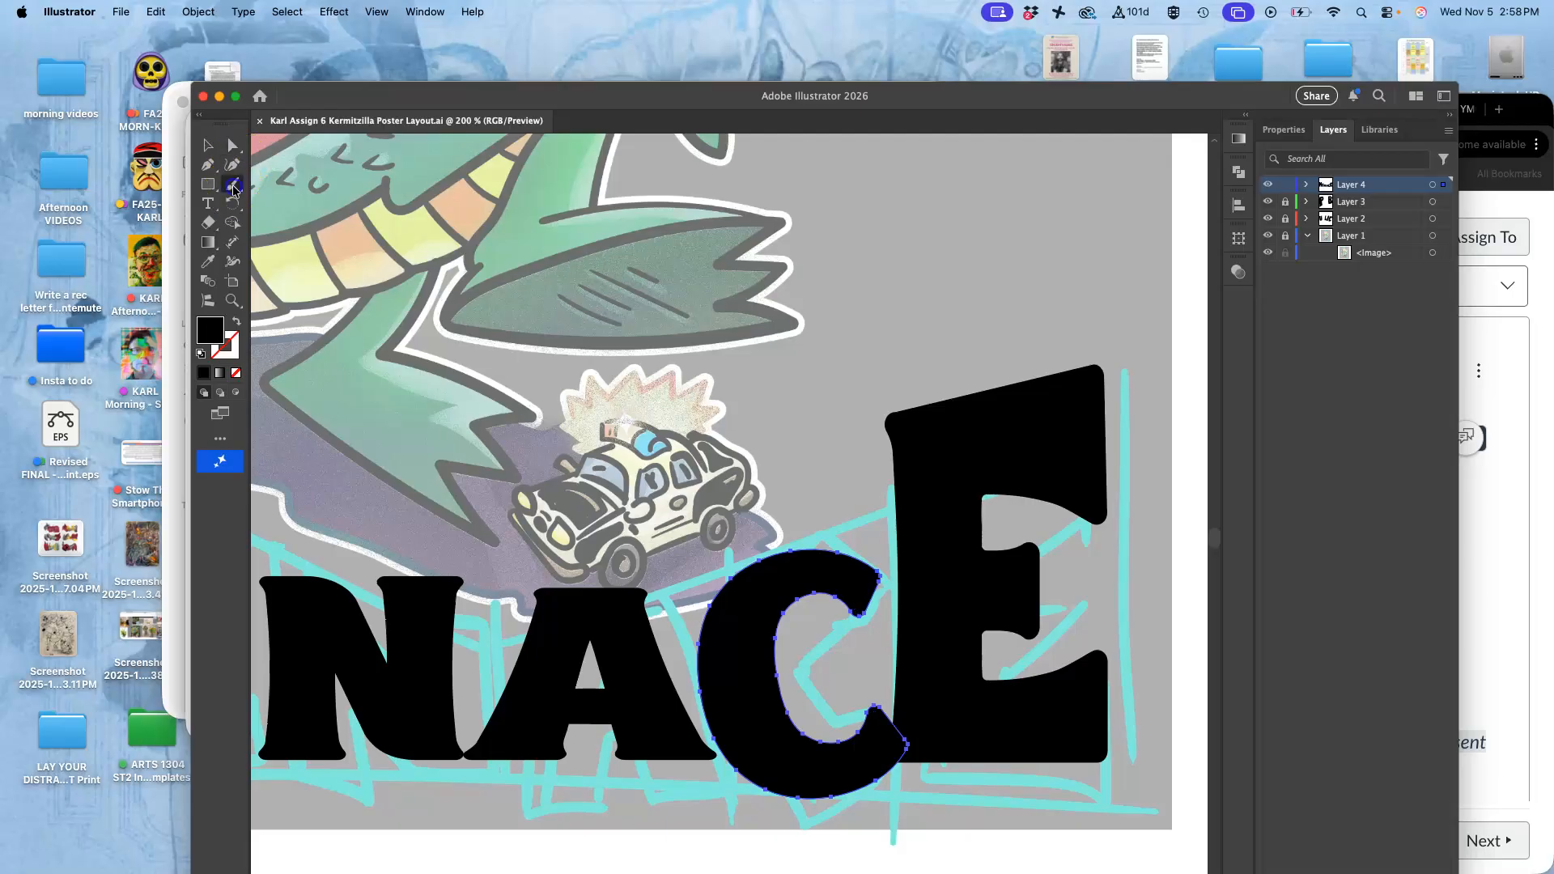
{"action": "left_click", "coordinate": [293, 222]}
{"action": "left_click", "coordinate": [233, 184]}
- Quit Illustrator 2026 and open the Kermitzilla Poster Layout .ai file from the Assignment #6 folder in Illustrator 2025
{"action": "left_click", "coordinate": [70, 11]}
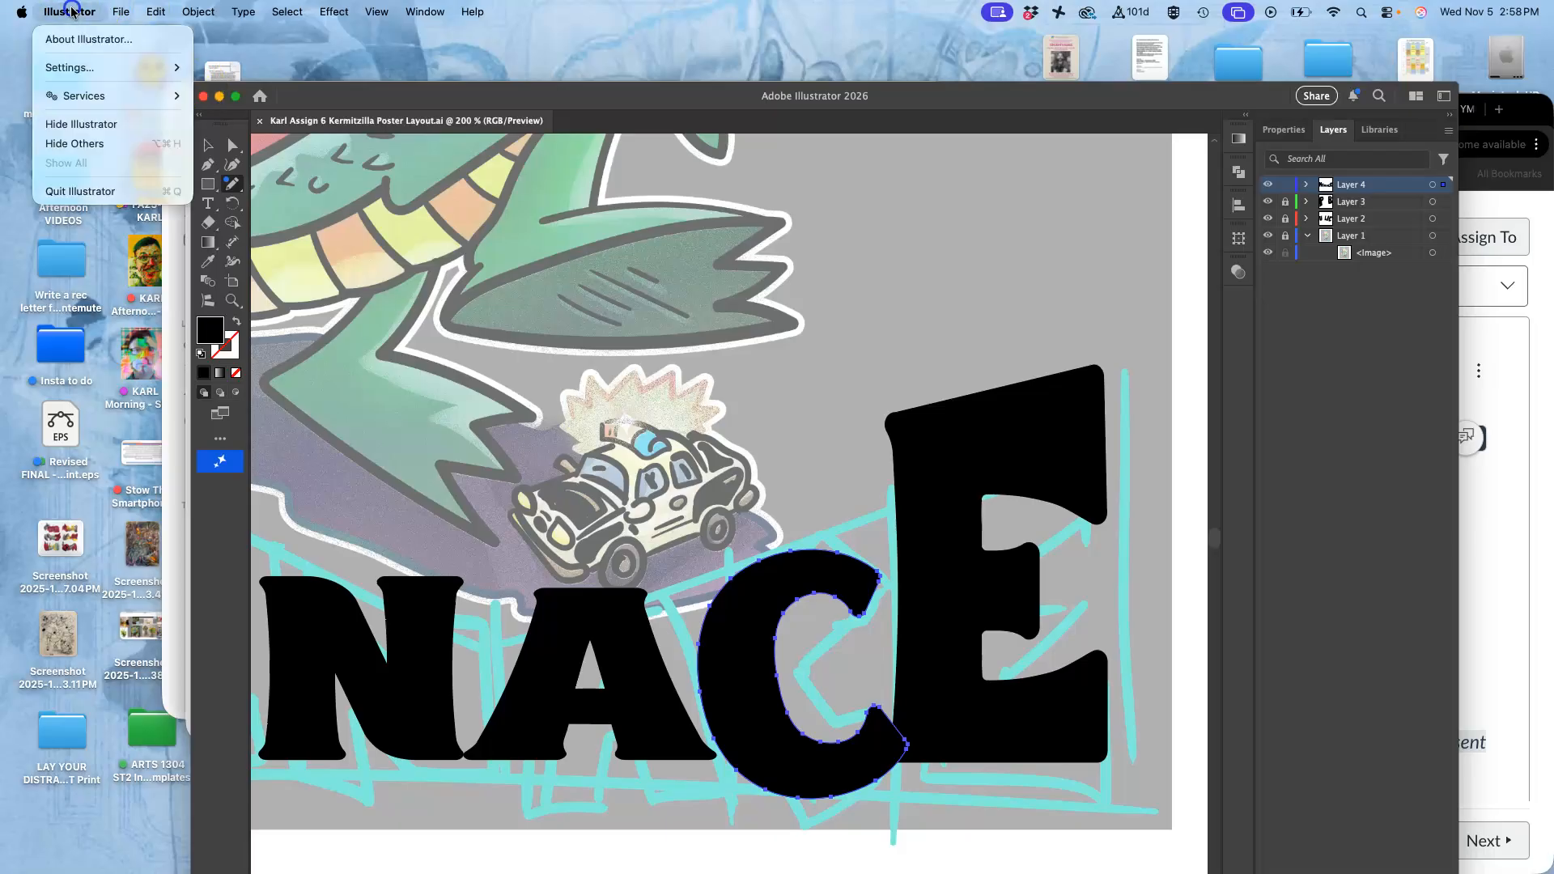
{"action": "left_click", "coordinate": [70, 191]}
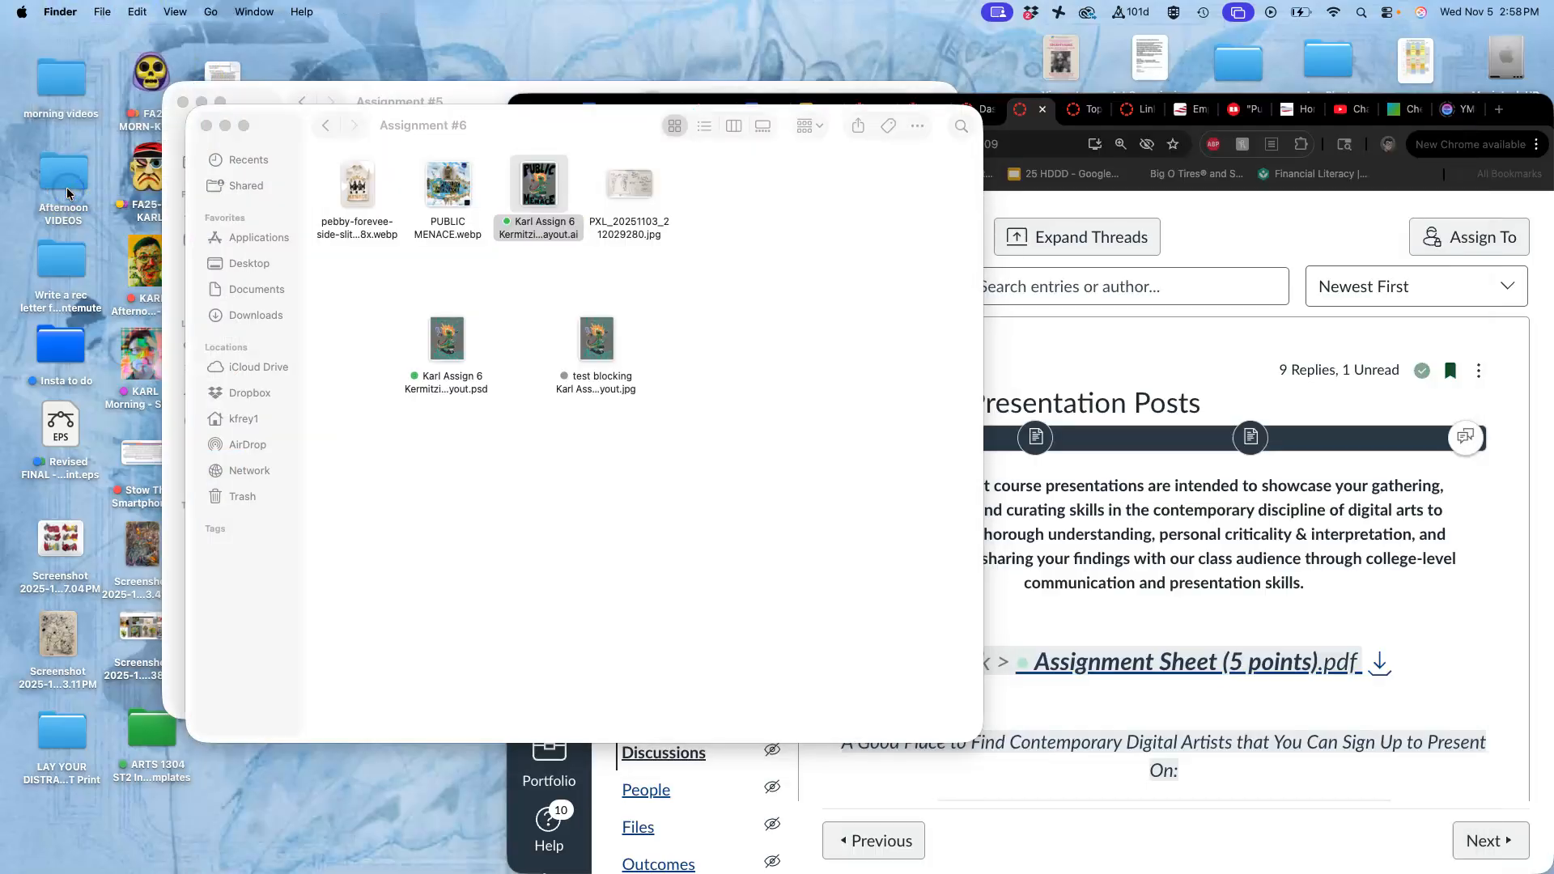
{"action": "left_click", "coordinate": [547, 301]}
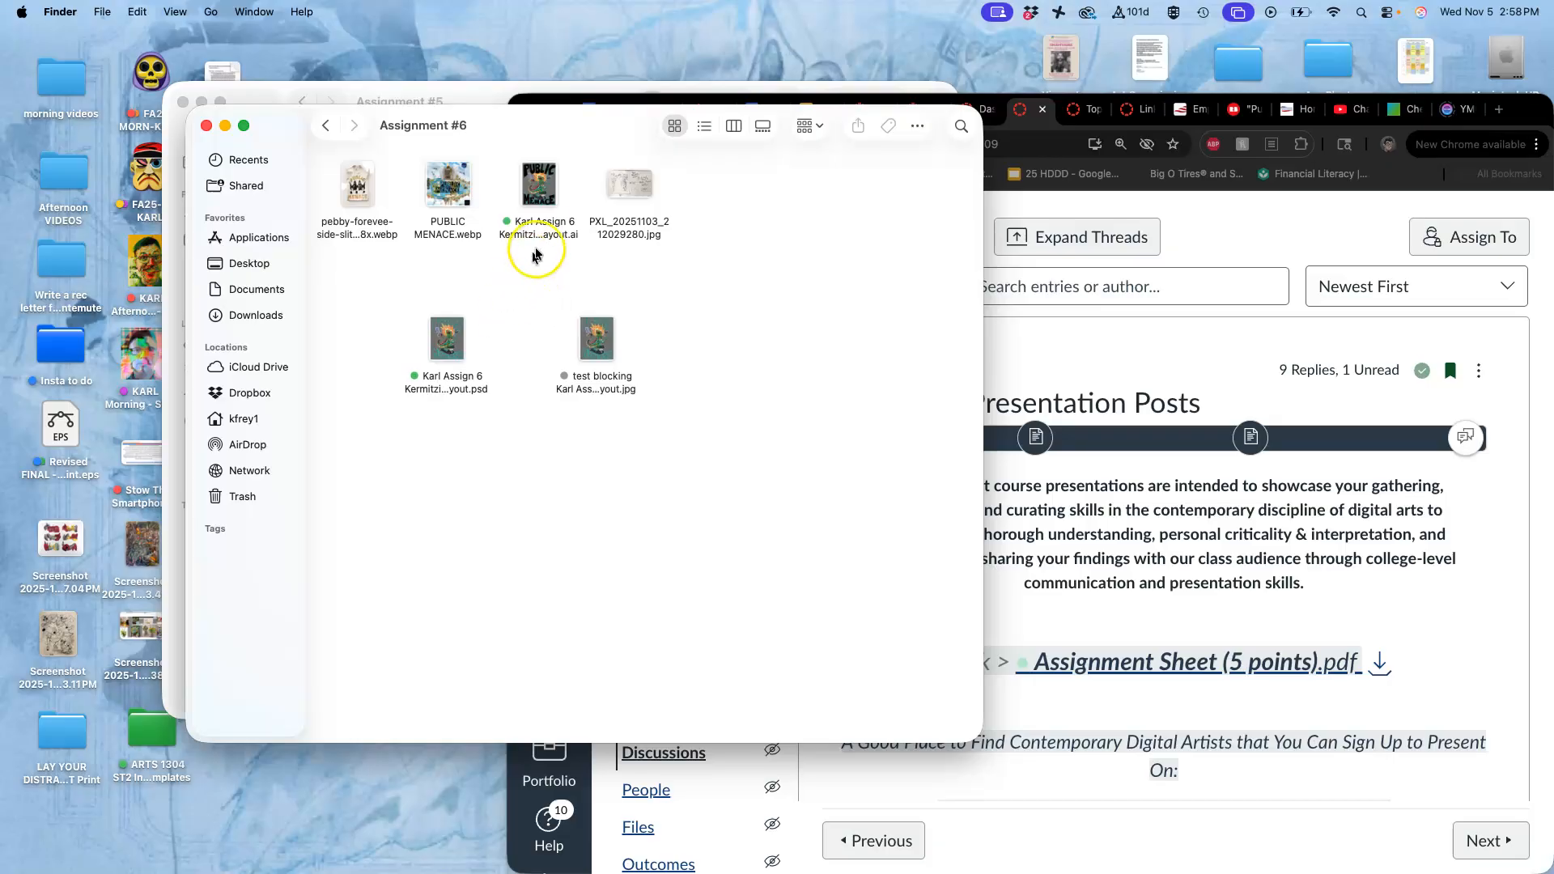
{"action": "right_click", "coordinate": [541, 198]}
{"action": "mouse_move", "coordinate": [582, 233]}
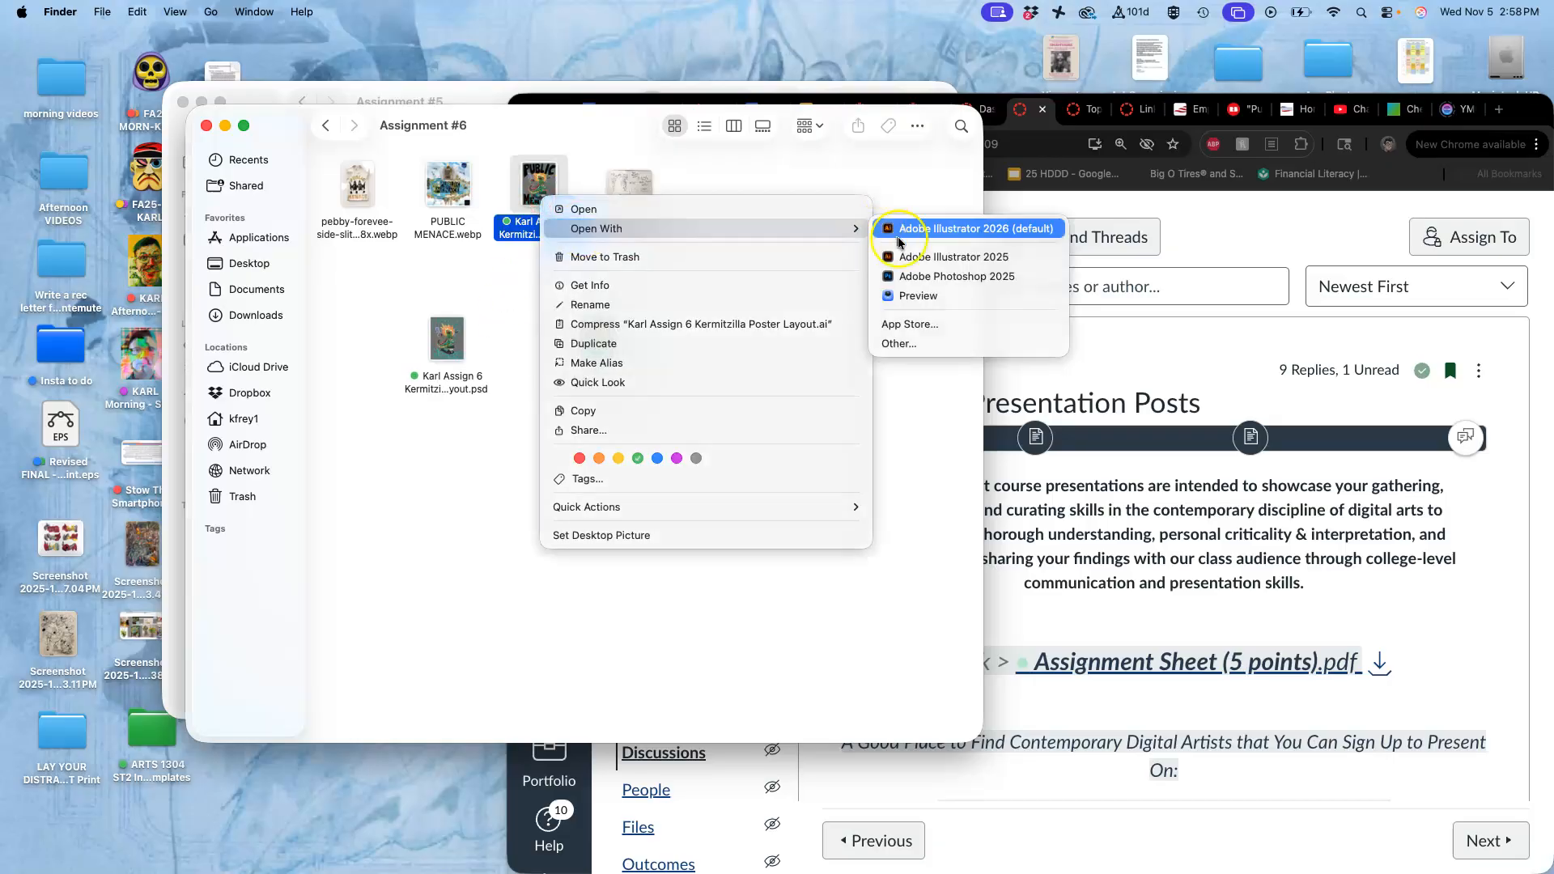
{"action": "left_click", "coordinate": [913, 261]}
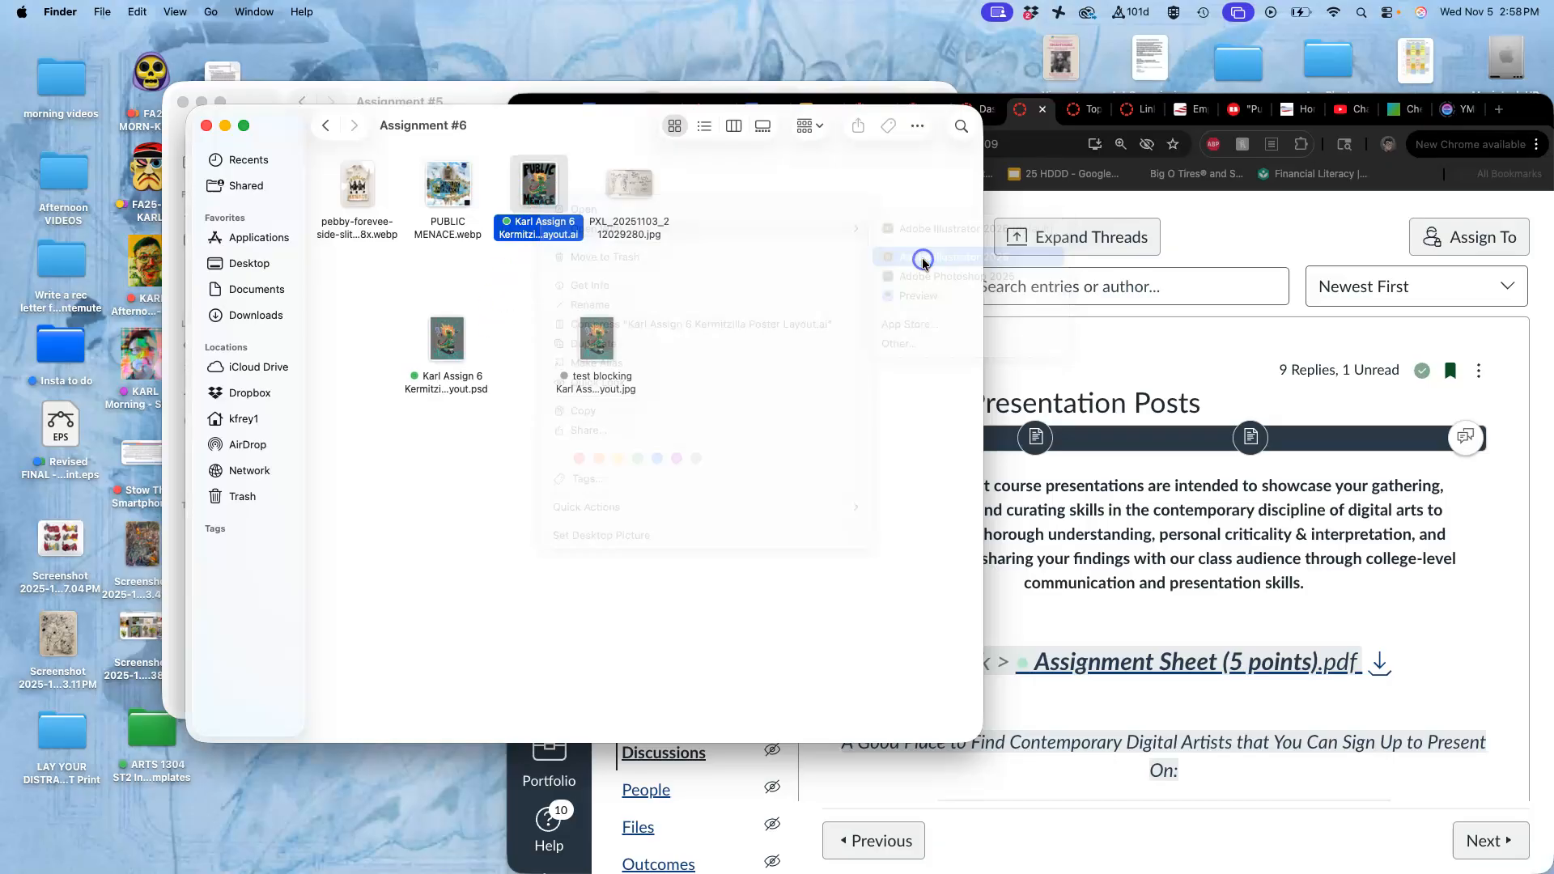